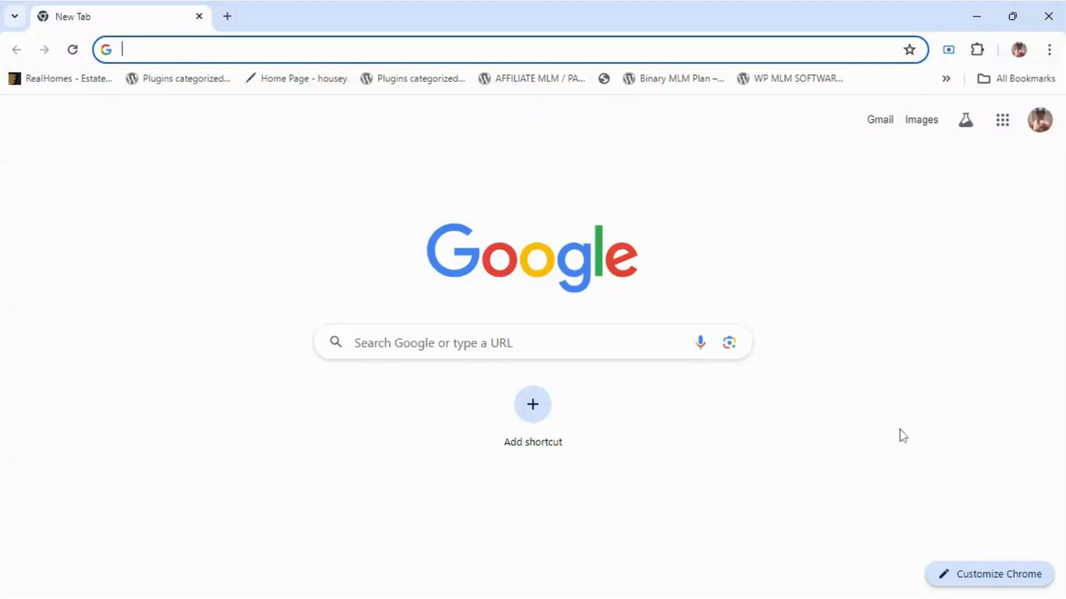
# Step: Open Google Sheets from the Google apps menu on Chrome's new tab
pyautogui.click(1001, 127)
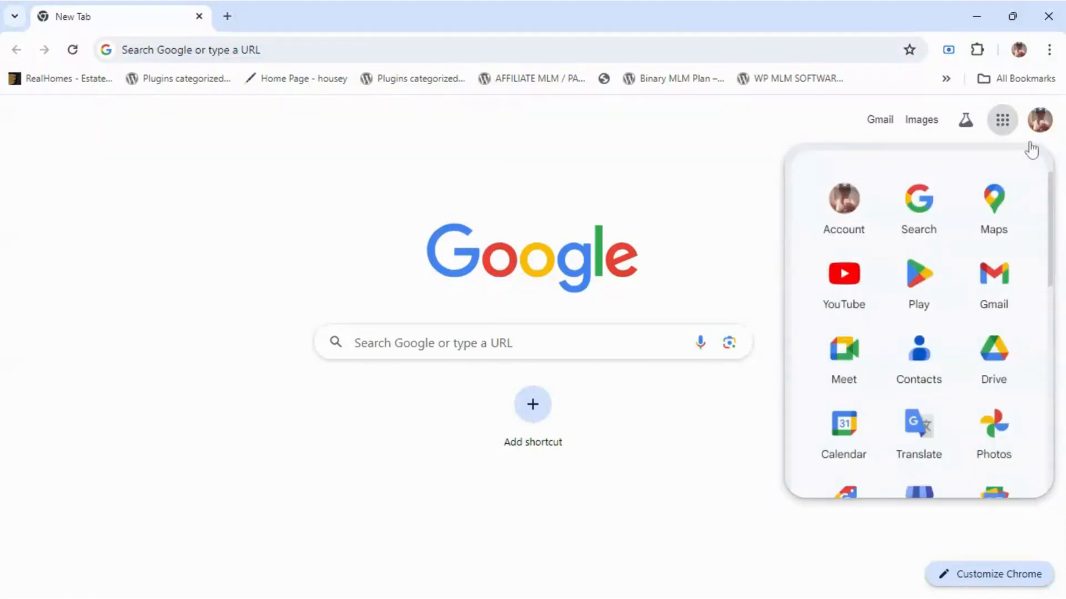
pyautogui.moveTo(1052, 194); pyautogui.dragTo(1048, 300)
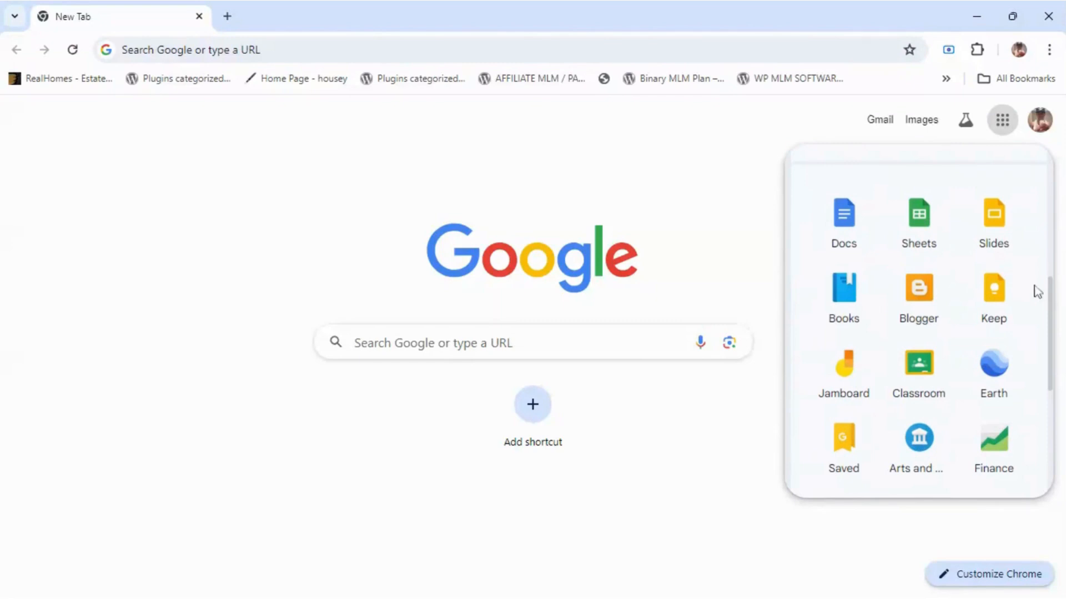
pyautogui.click(932, 231)
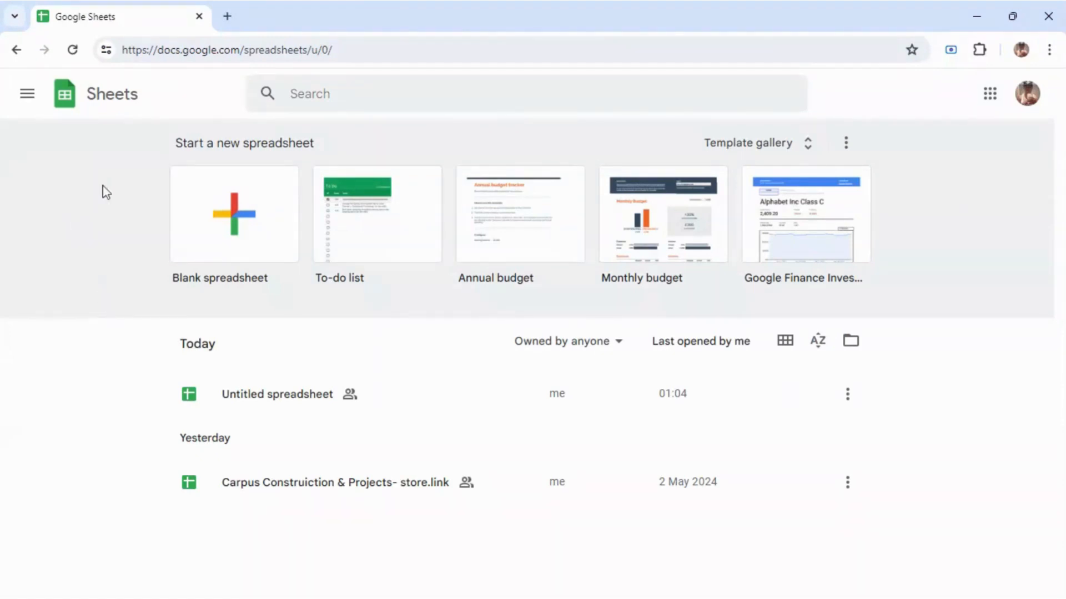
# Step: Create a blank spreadsheet titled 'Dropship Academy' and open the Extensions menu
pyautogui.click(242, 248)
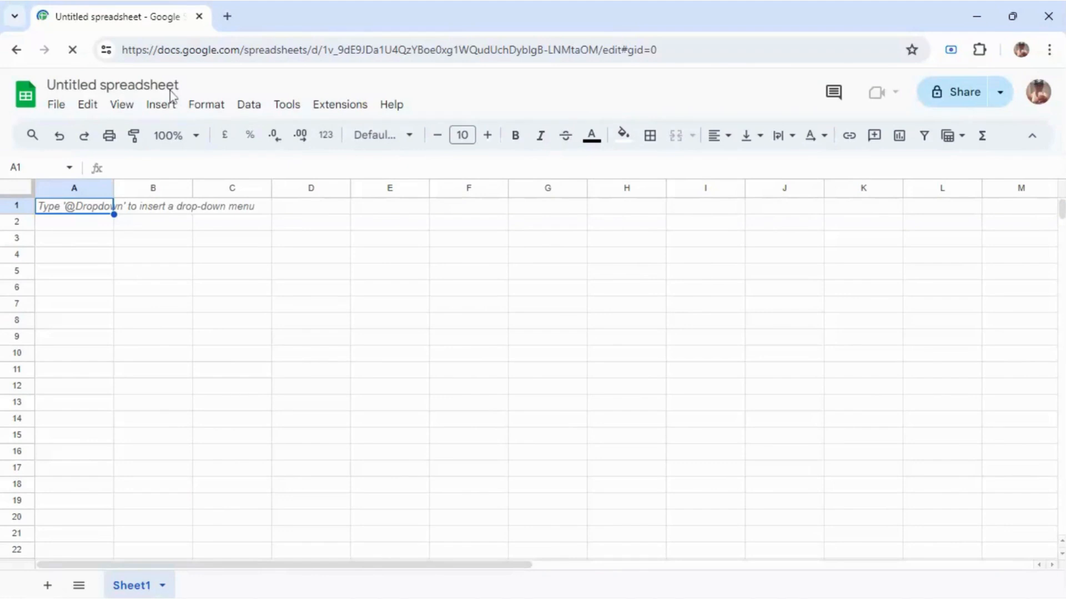
pyautogui.click(114, 85)
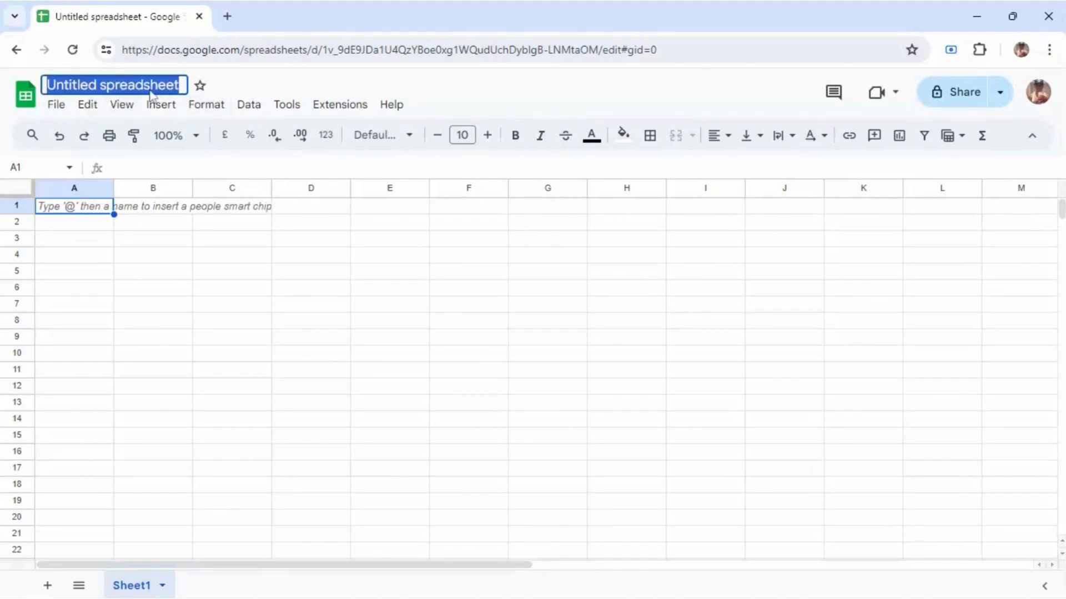
pyautogui.write('Dr')
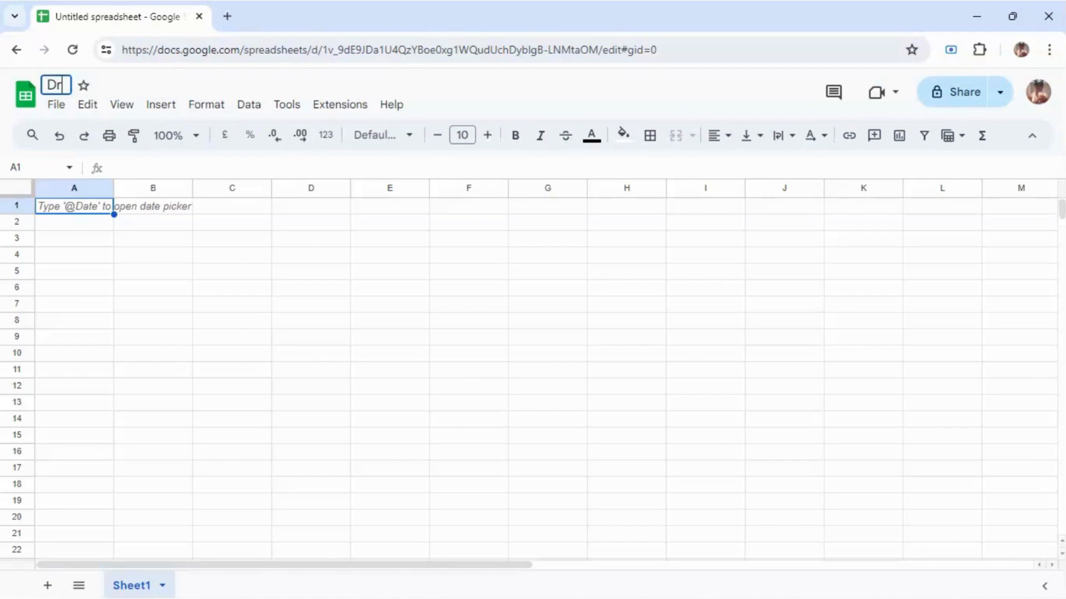
pyautogui.write('opship')
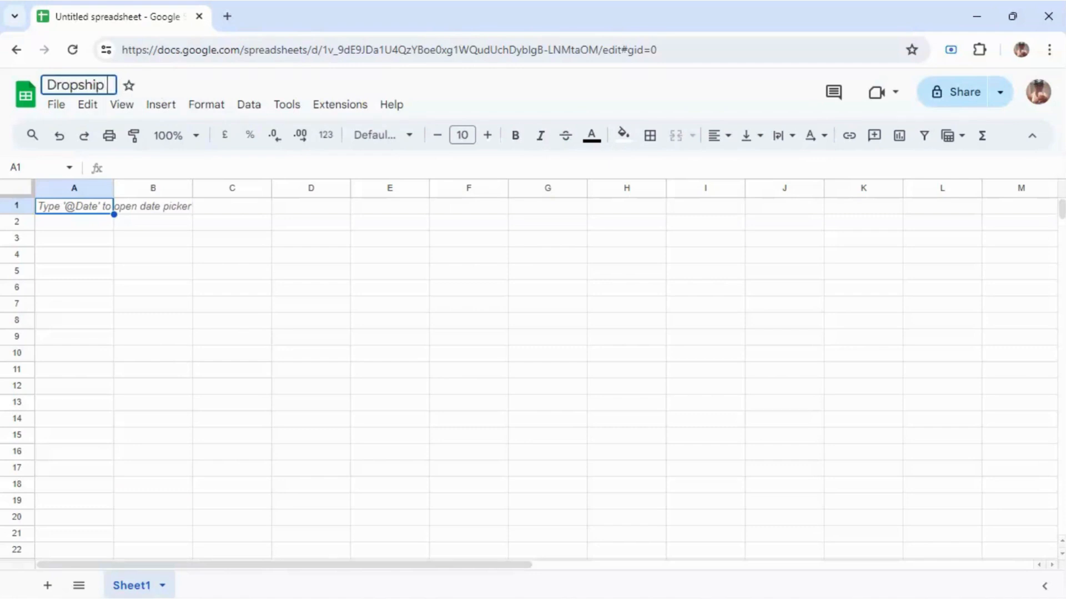
pyautogui.write(' Academy')
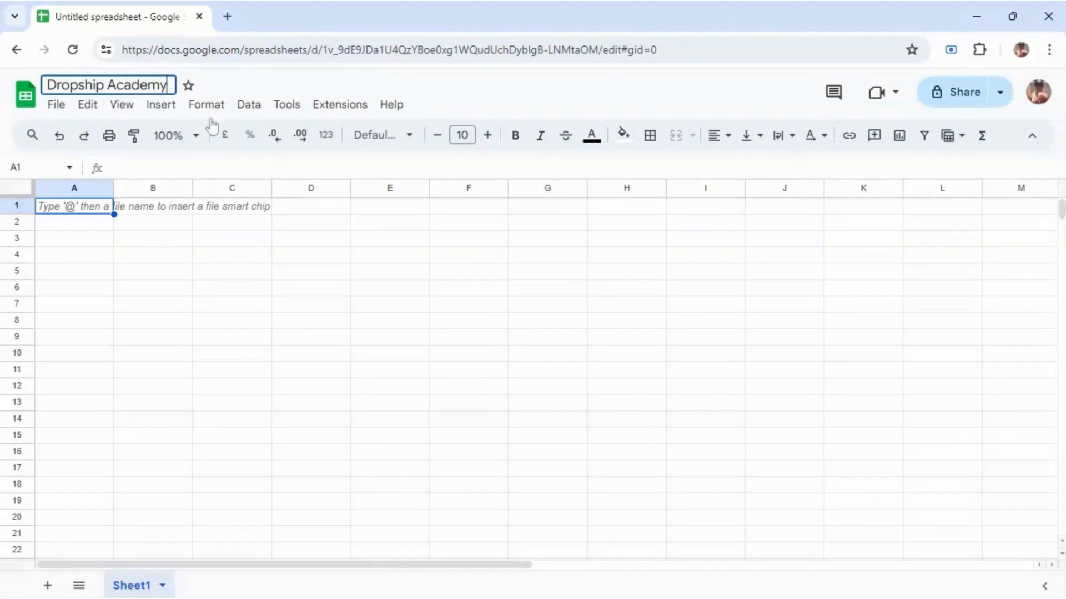
pyautogui.press('Return')
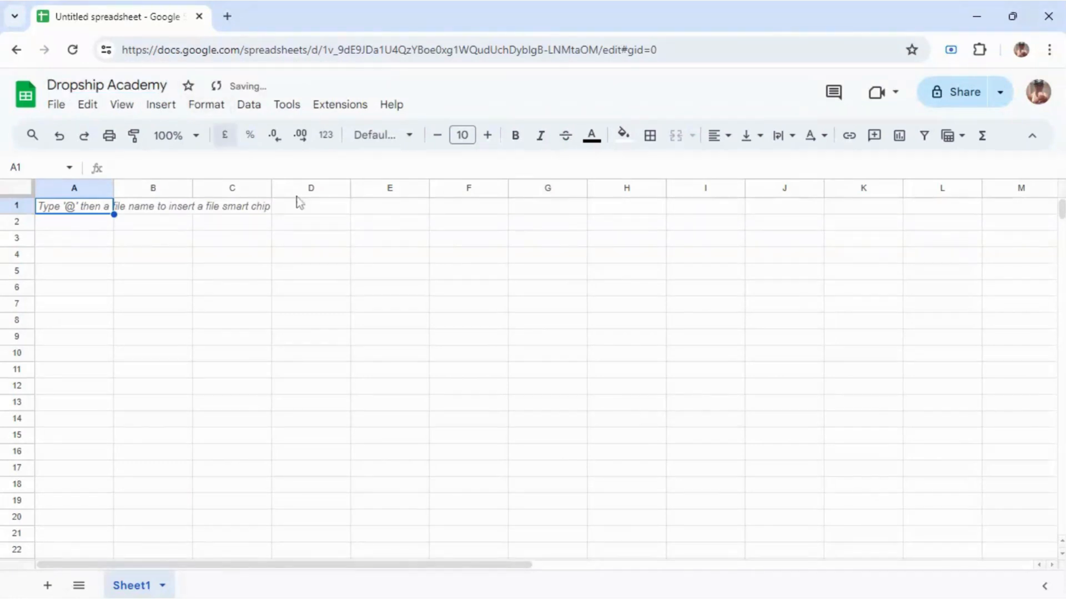
pyautogui.click(345, 105)
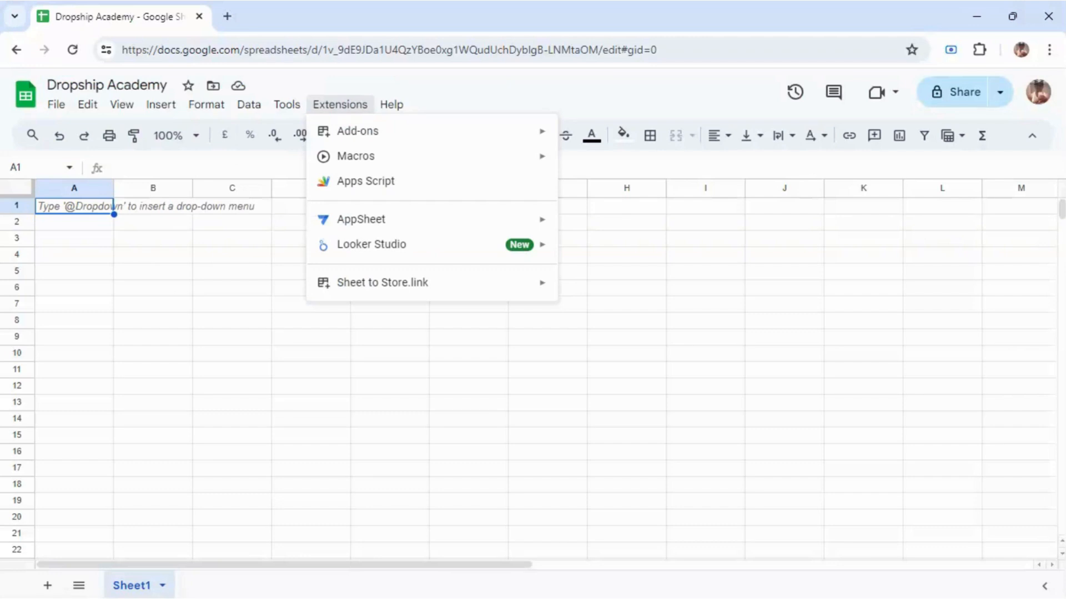
pyautogui.moveTo(369, 135)
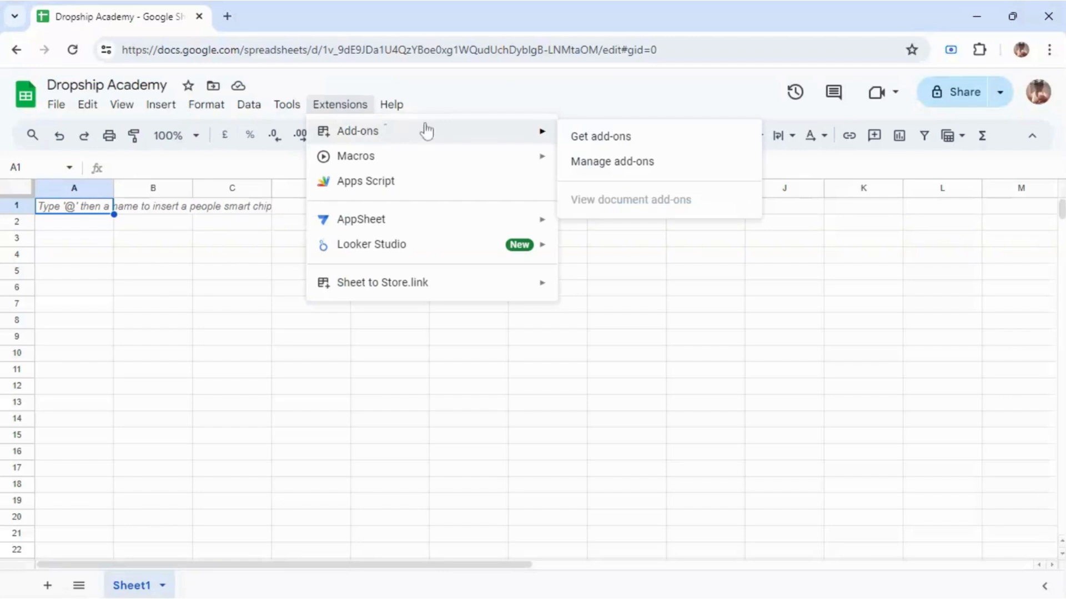
pyautogui.click(595, 138)
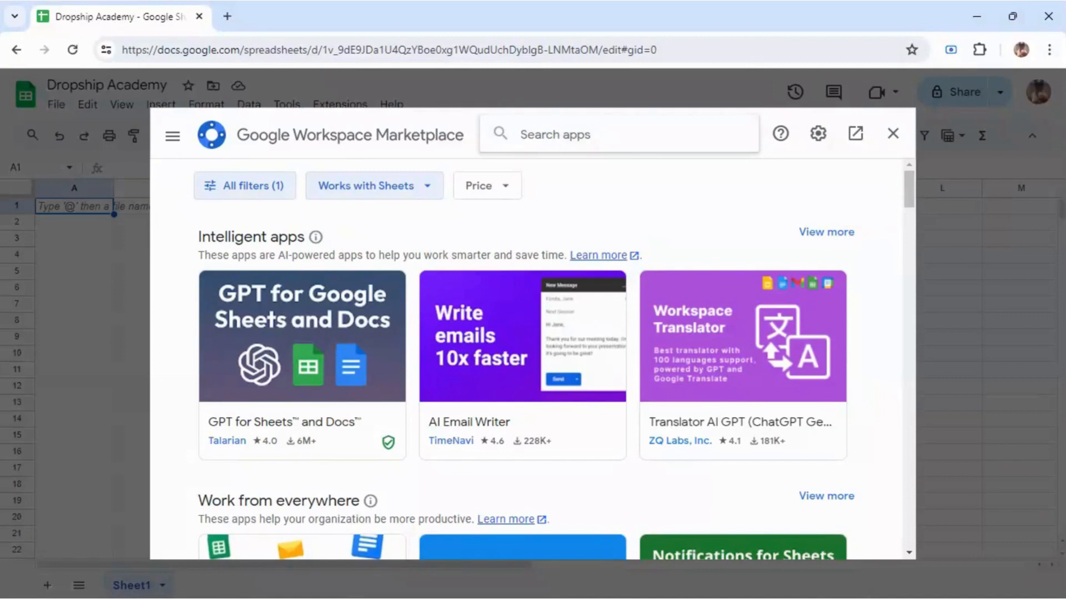
pyautogui.write('store')
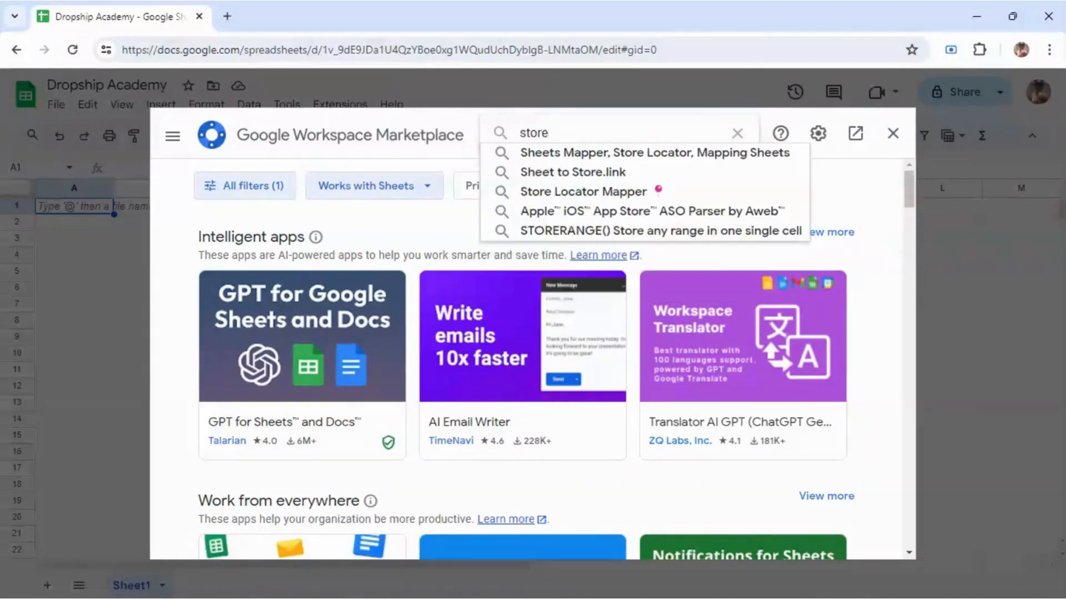
pyautogui.write('.link')
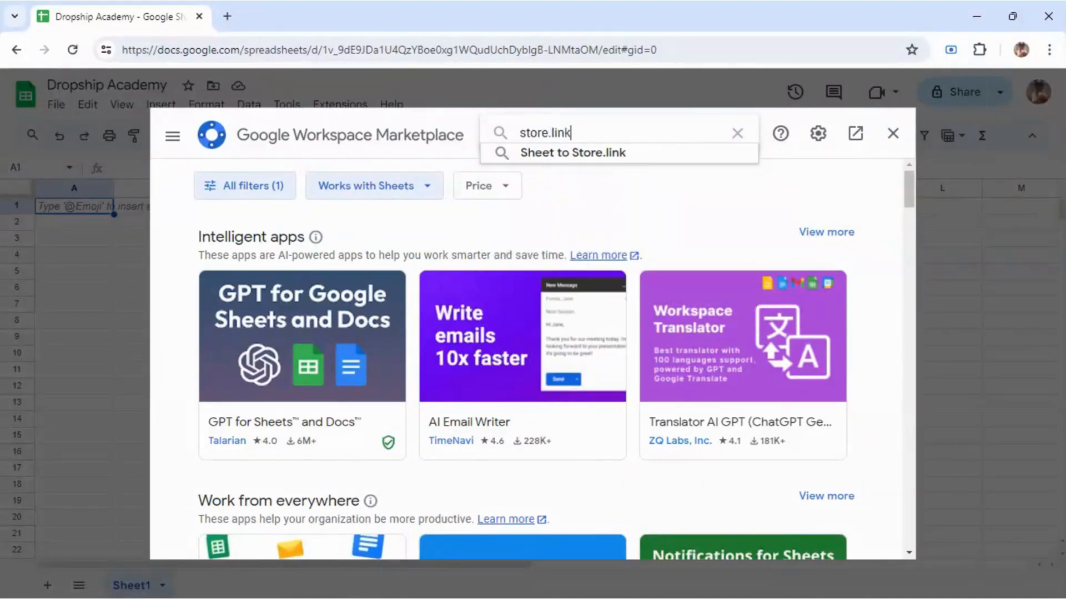
pyautogui.press('Down')
pyautogui.press('Return')
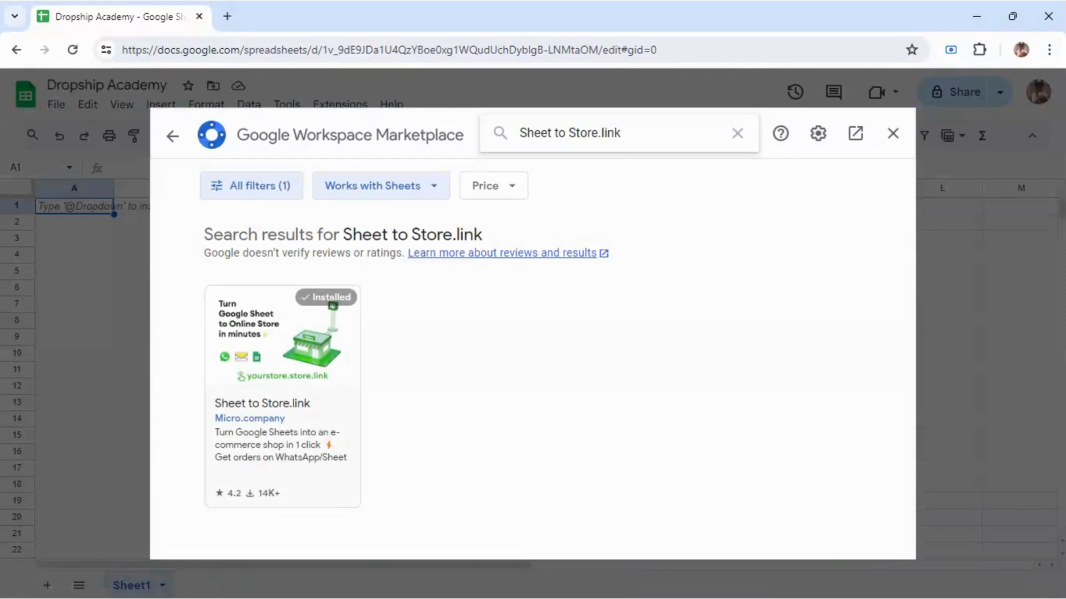
pyautogui.click(295, 369)
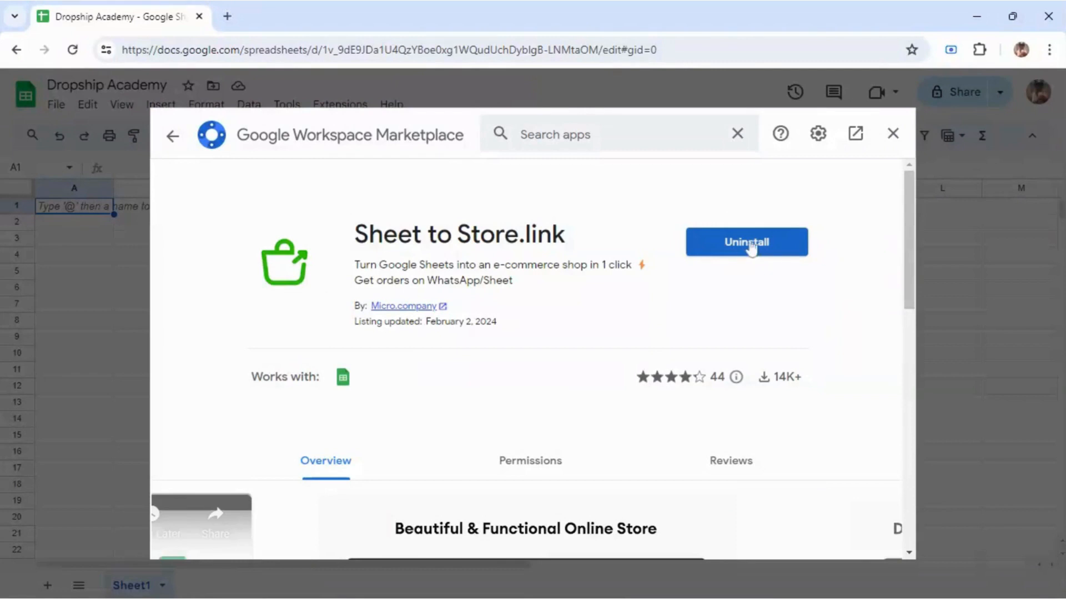
pyautogui.click(892, 133)
pyautogui.click(361, 106)
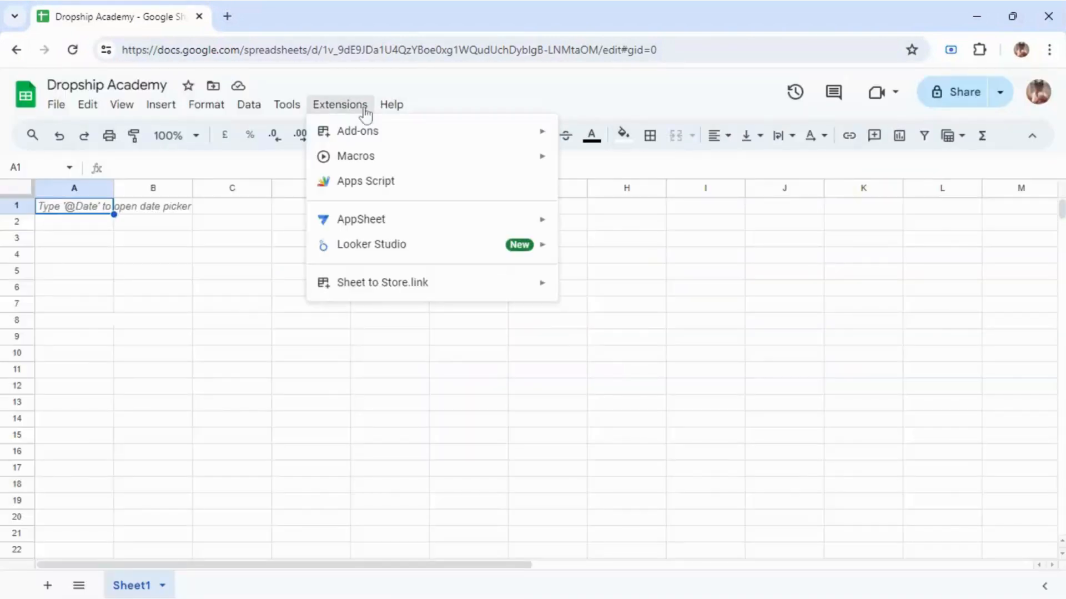
# Step: Start a Sheet to Store.link store from the Grocery template
pyautogui.moveTo(416, 290)
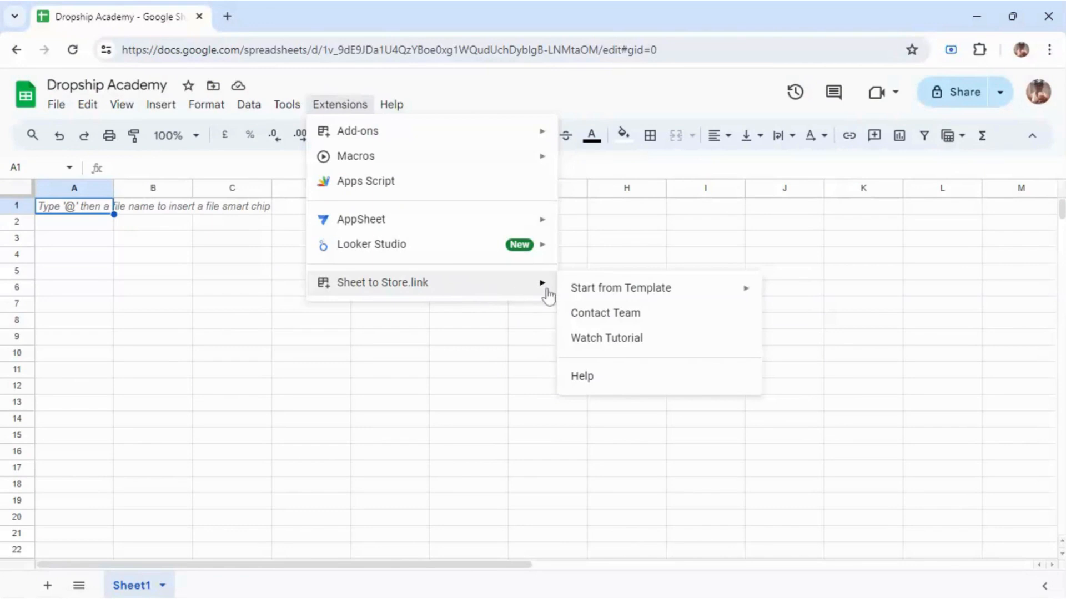
pyautogui.moveTo(618, 297)
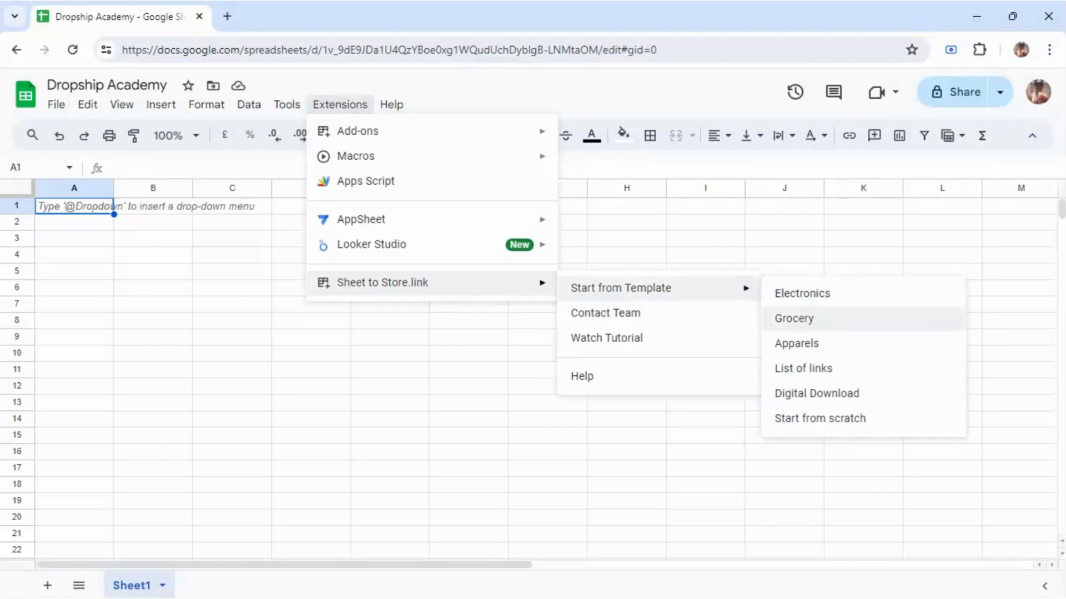
pyautogui.click(802, 327)
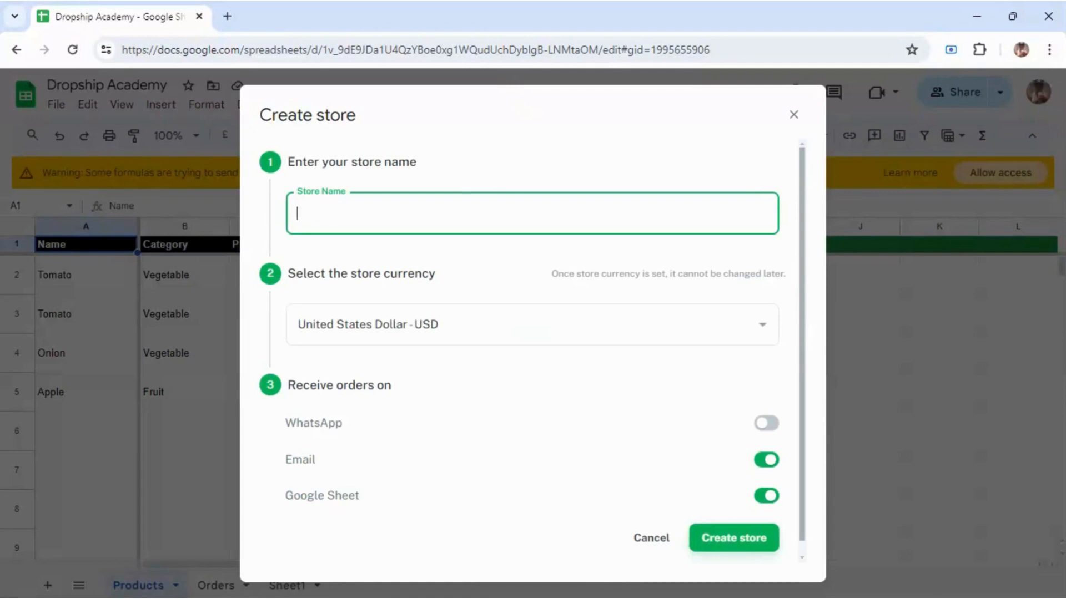
# Step: Name the store 'Dropship Academy' and set its currency to South African Rand - ZAR
pyautogui.write('Dropship Acad')
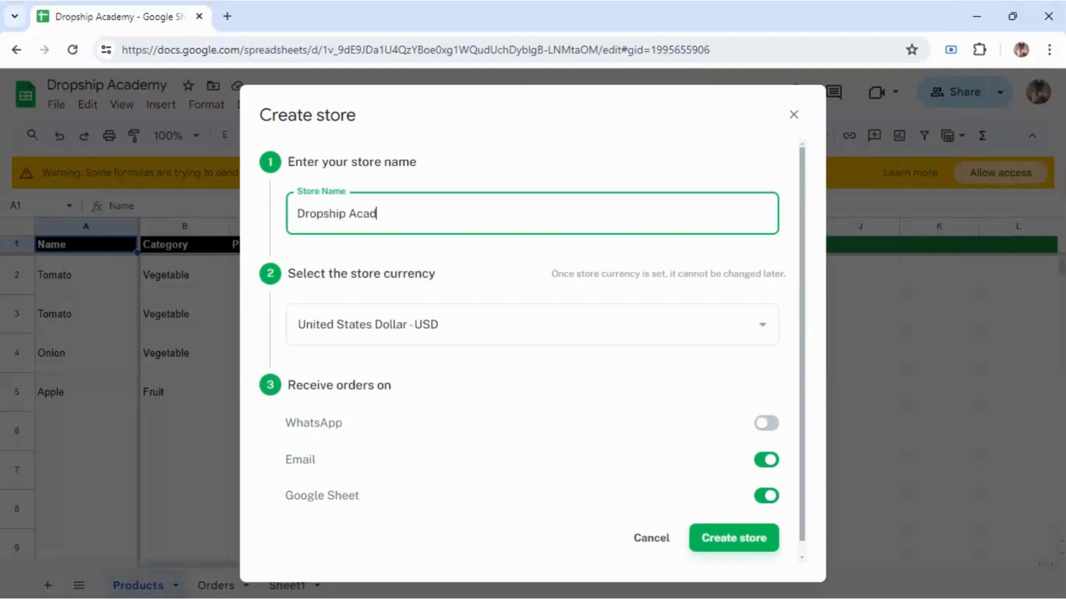
pyautogui.write('emy')
pyautogui.click(567, 323)
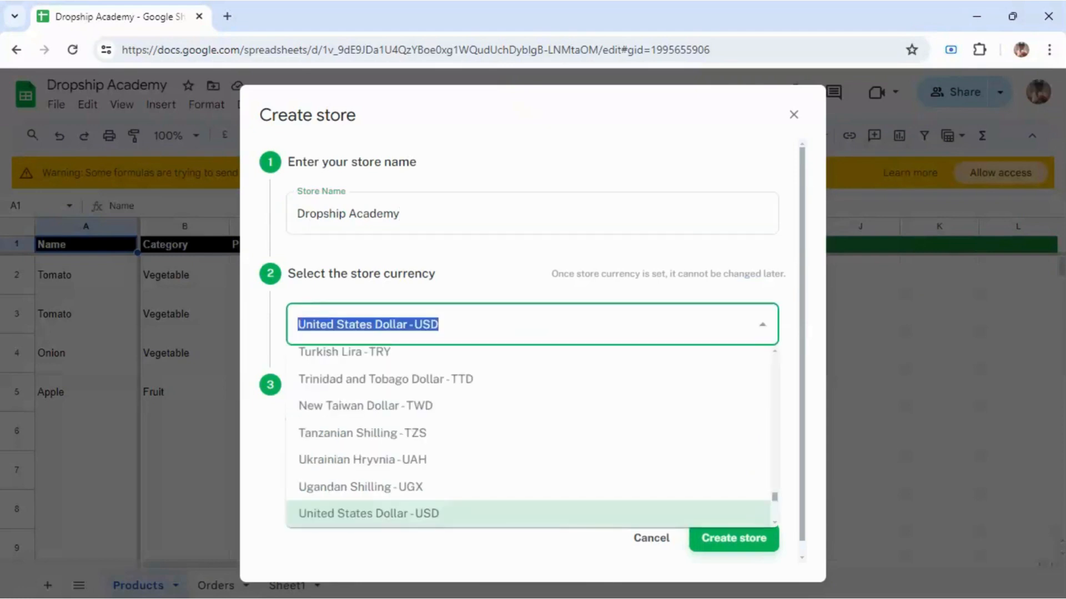
pyautogui.write('south')
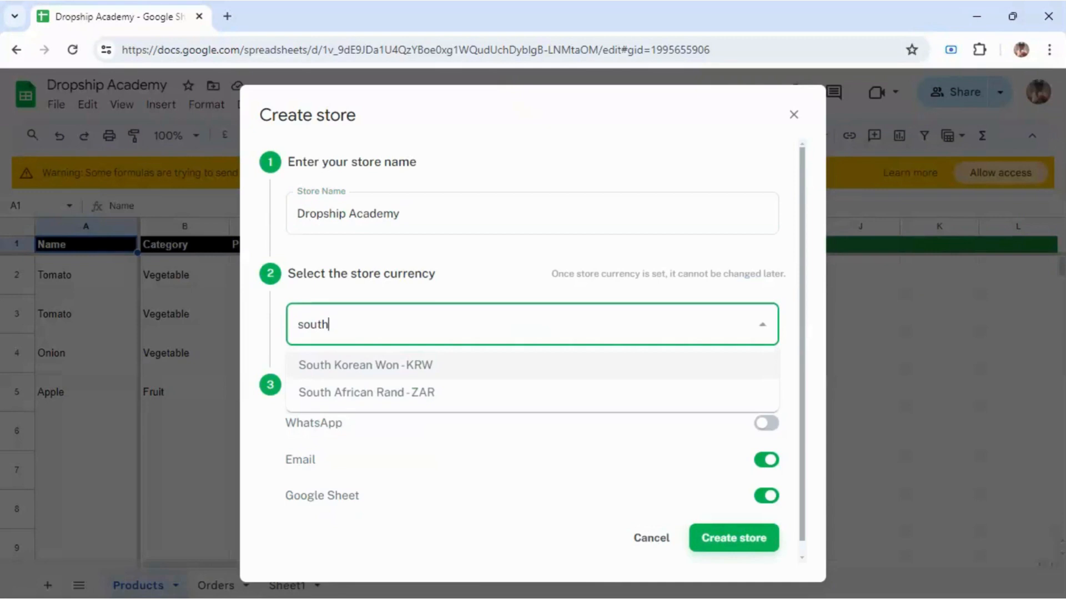
pyautogui.press('Down')
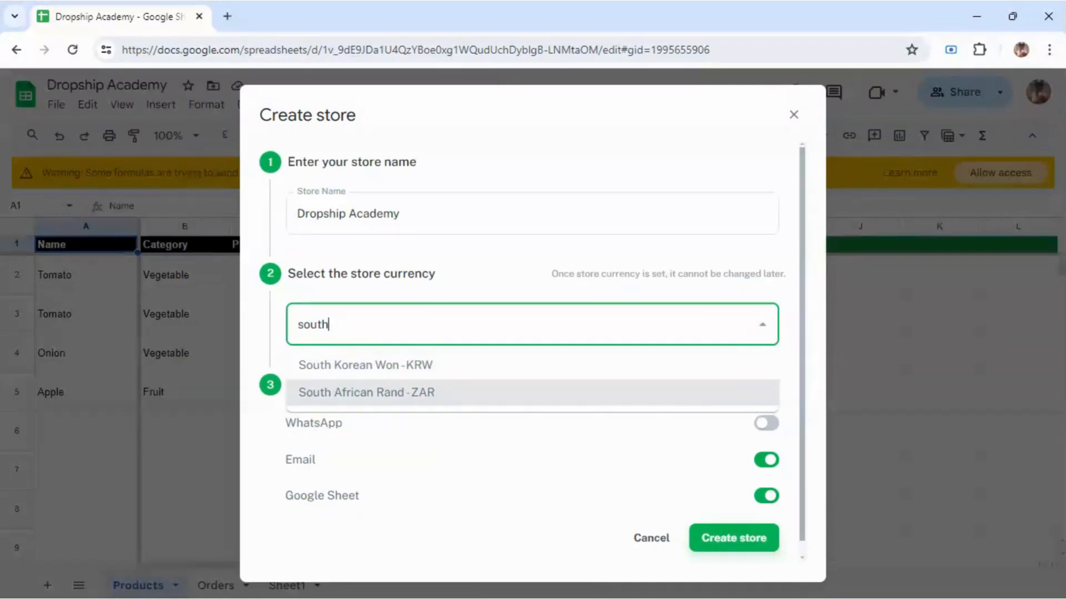
pyautogui.press('Return')
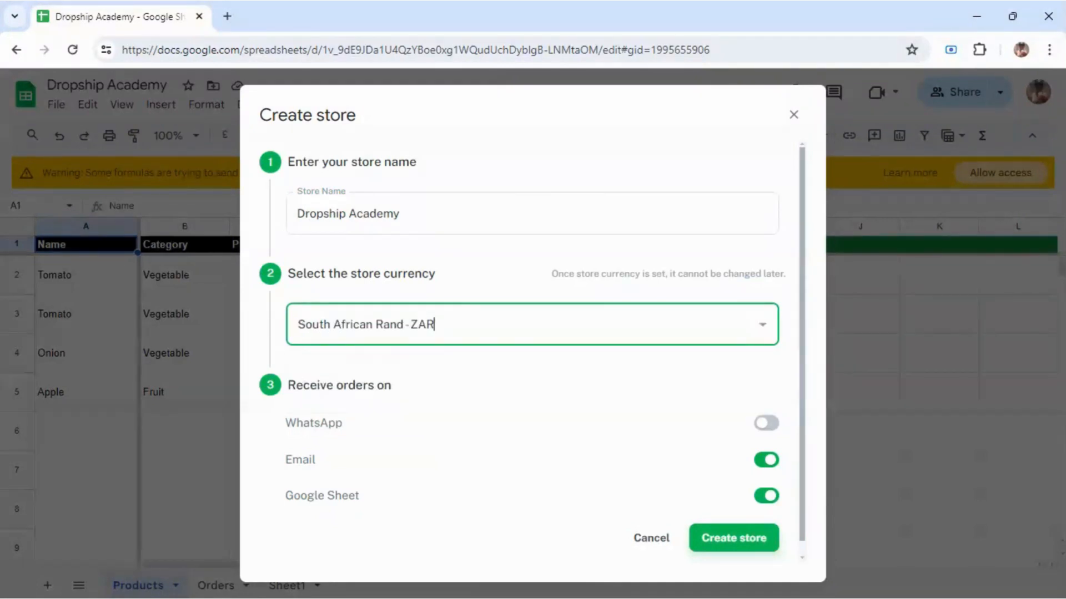
pyautogui.scroll(-1, 804, 300)
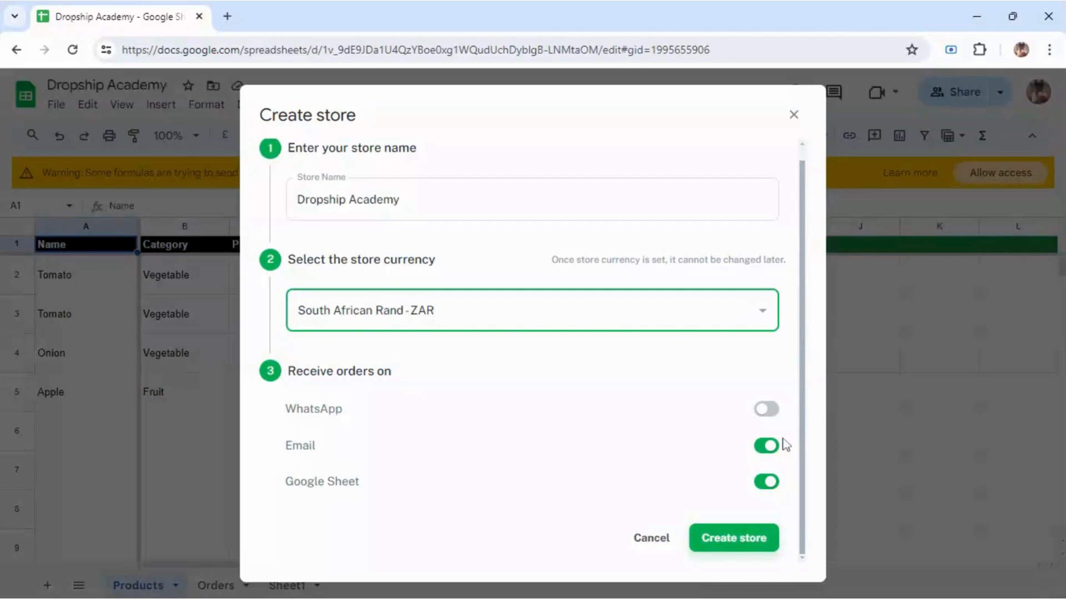
# Step: Turn on WhatsApp orders with the South Africa (+27) country code
pyautogui.click(767, 409)
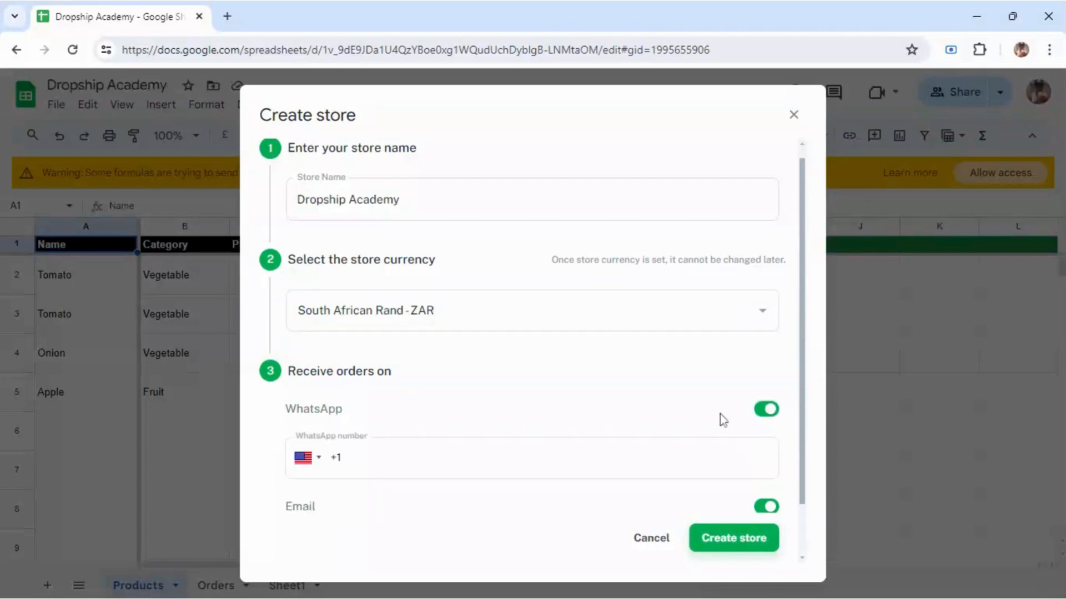
pyautogui.click(311, 460)
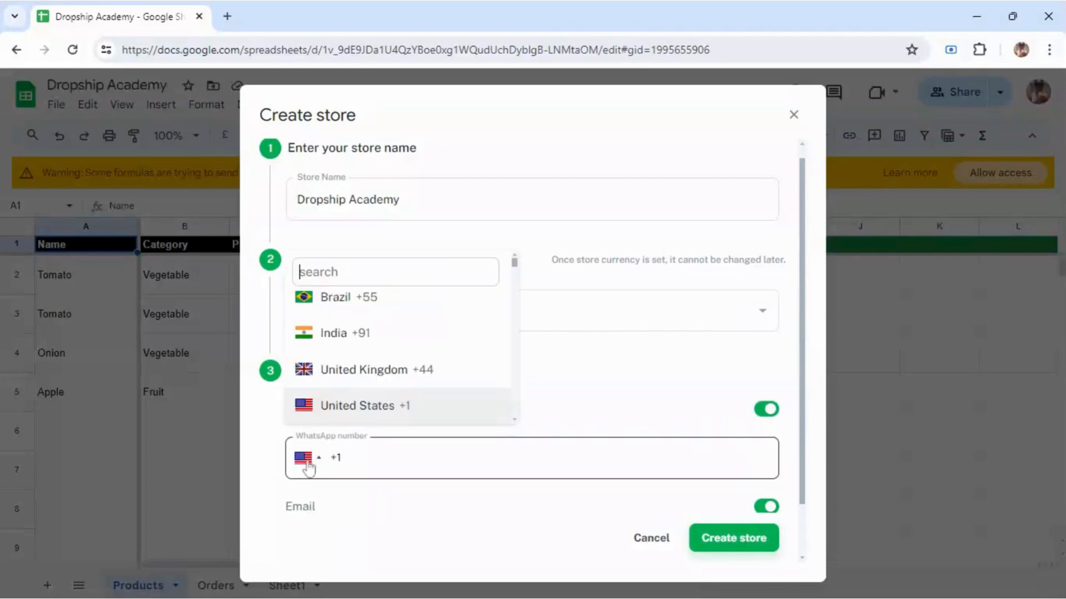
pyautogui.write('sout')
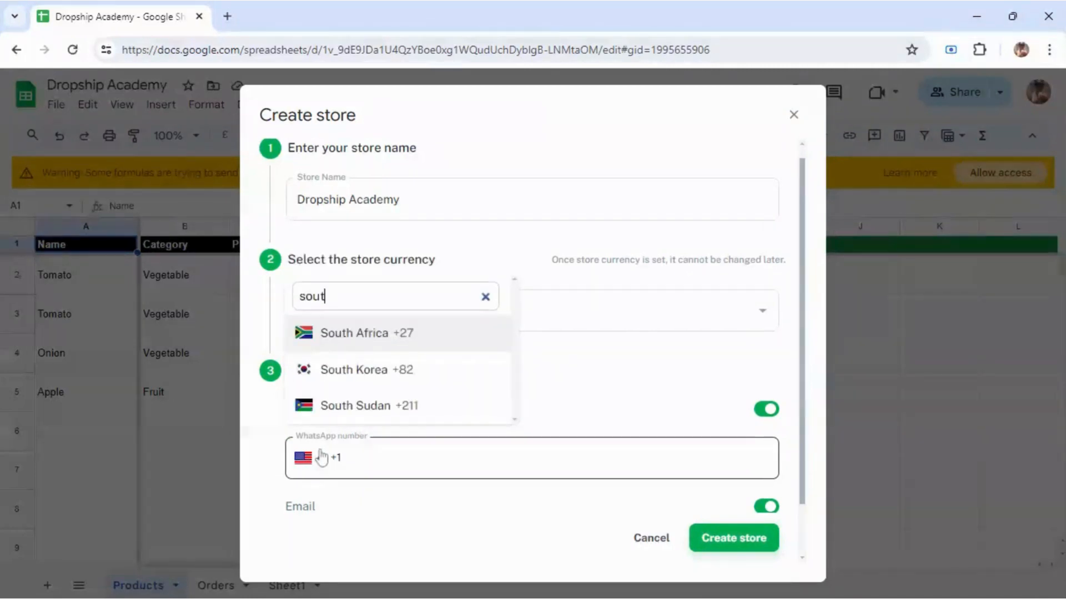
pyautogui.press('Down')
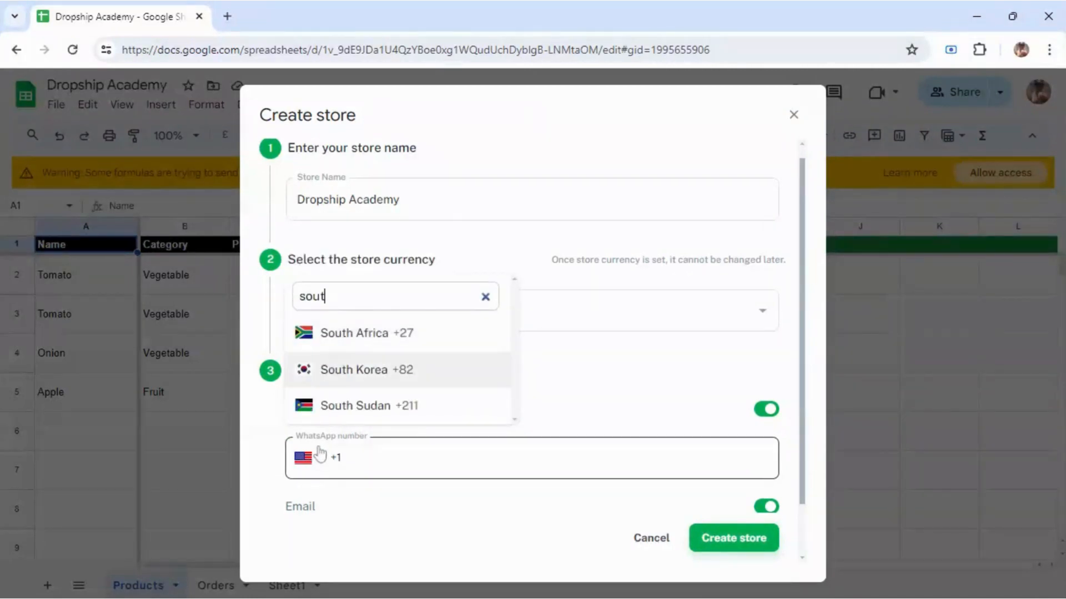
pyautogui.press('Return')
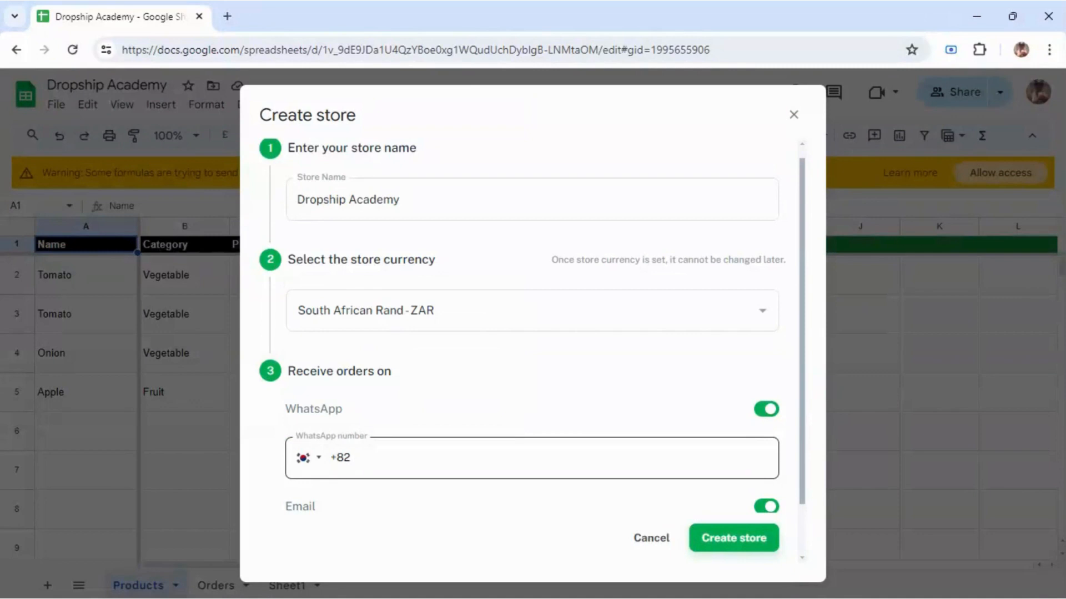
pyautogui.click(312, 466)
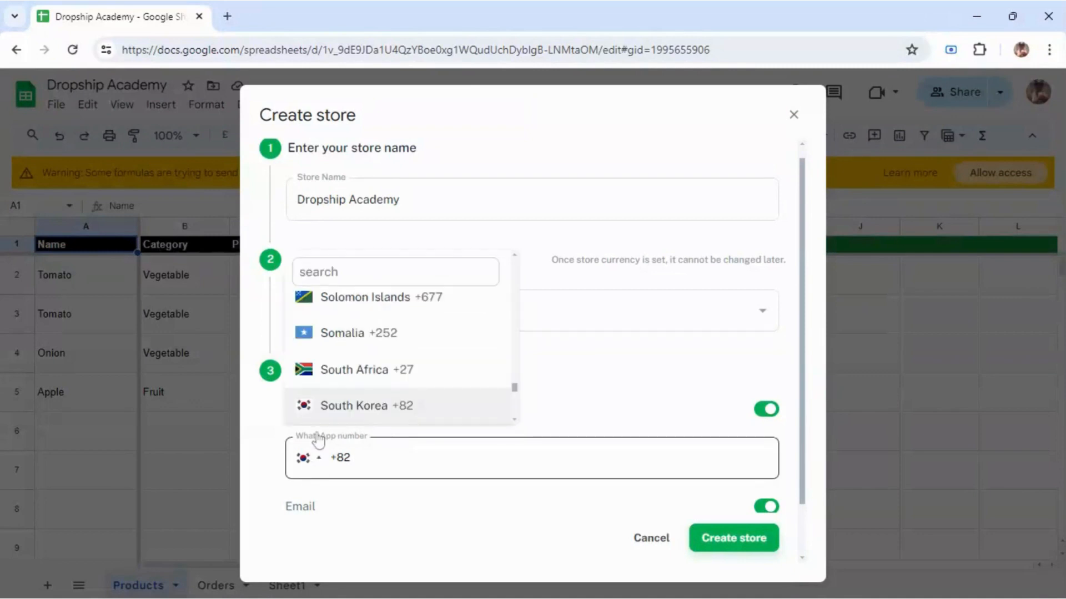
pyautogui.click(331, 373)
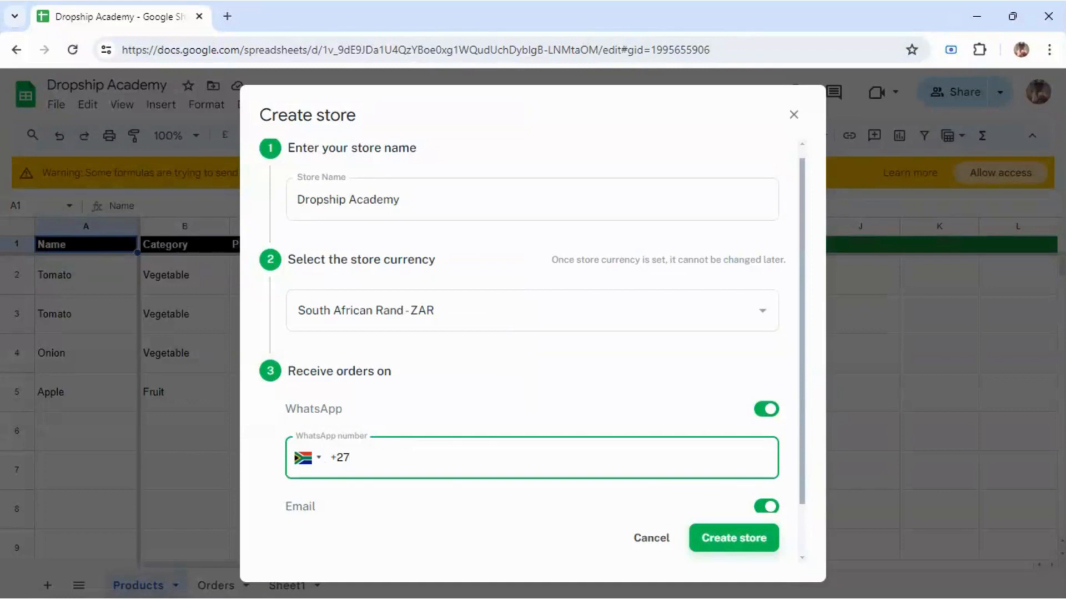
# Step: Enter the store's WhatsApp phone number and create the store
pyautogui.moveTo(801, 182); pyautogui.dragTo(802, 266)
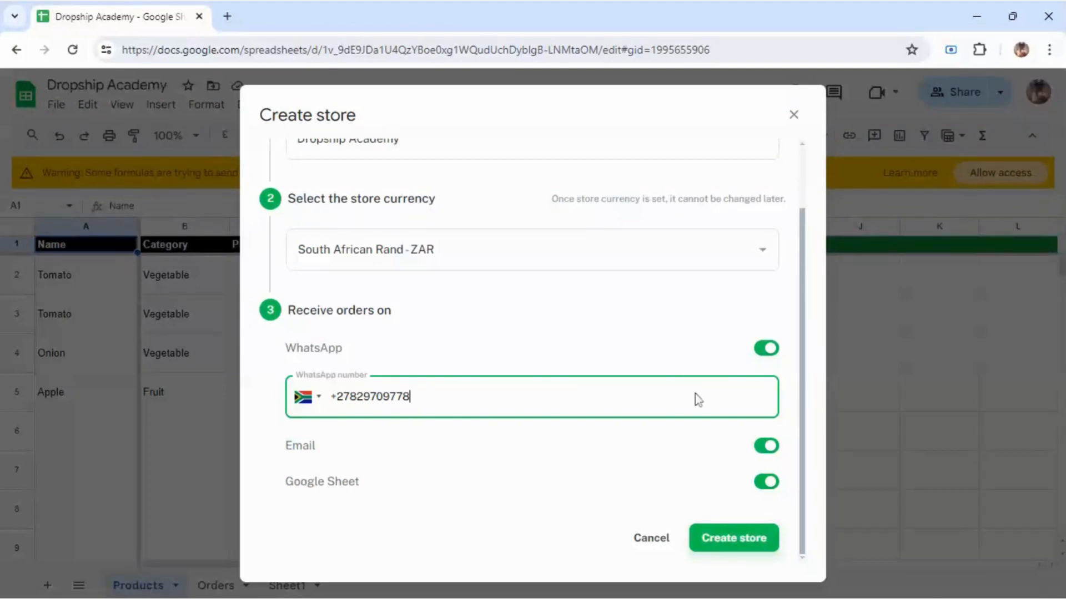
pyautogui.click(710, 546)
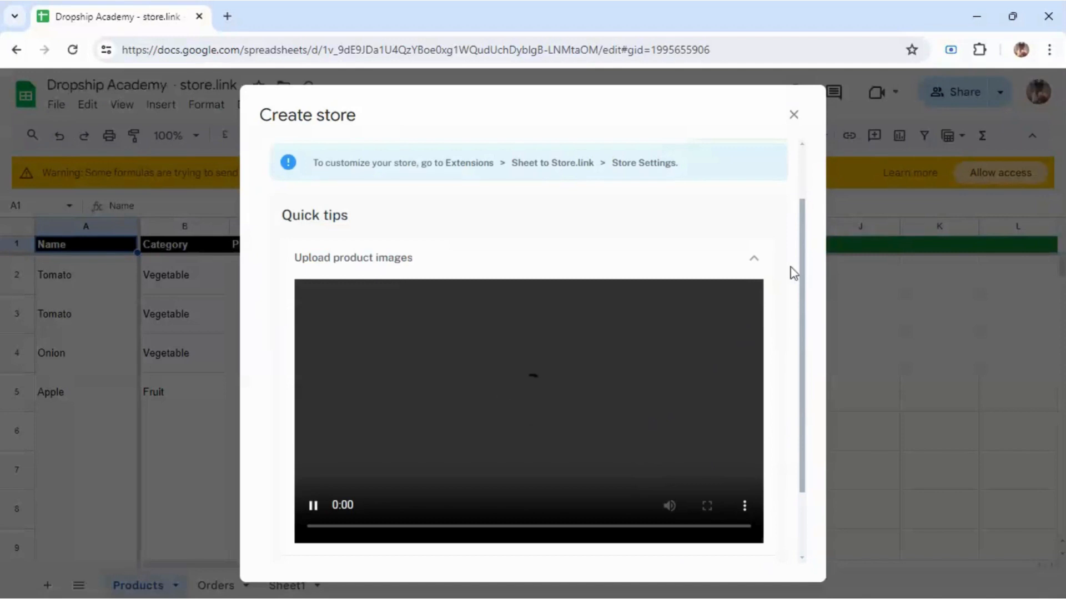
# Step: Close the quick-tips window and allow external data access so product thumbnails load
pyautogui.moveTo(801, 261); pyautogui.dragTo(811, 436)
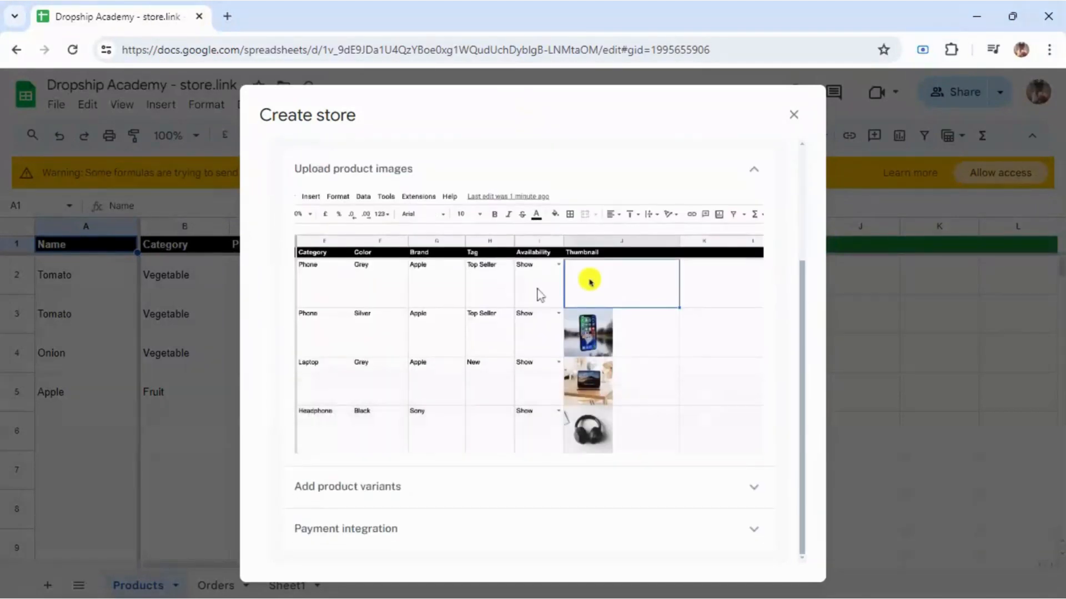
pyautogui.click(459, 317)
pyautogui.click(441, 444)
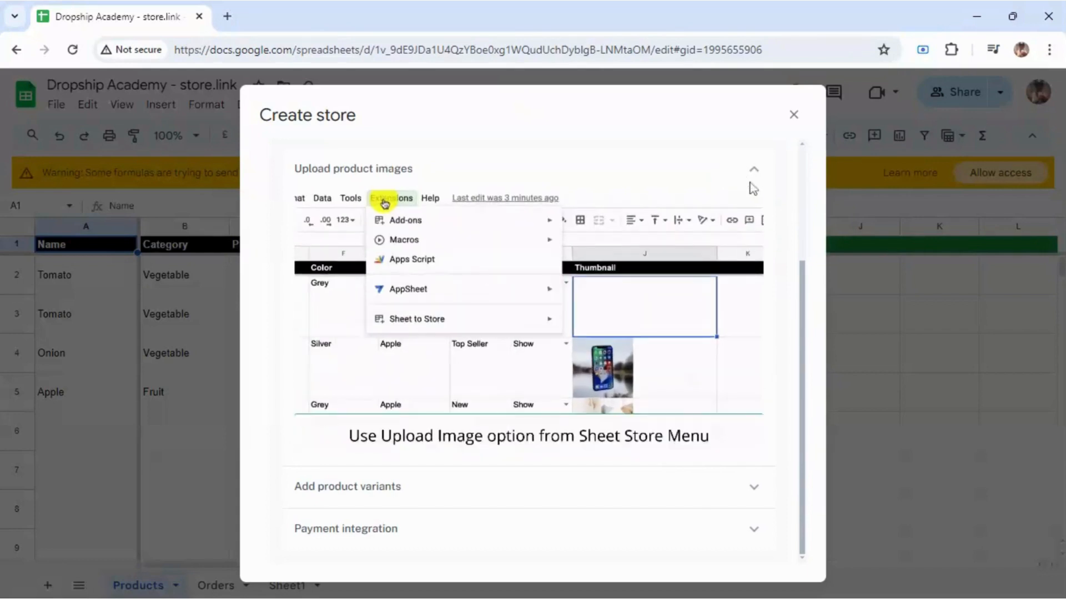
pyautogui.click(580, 309)
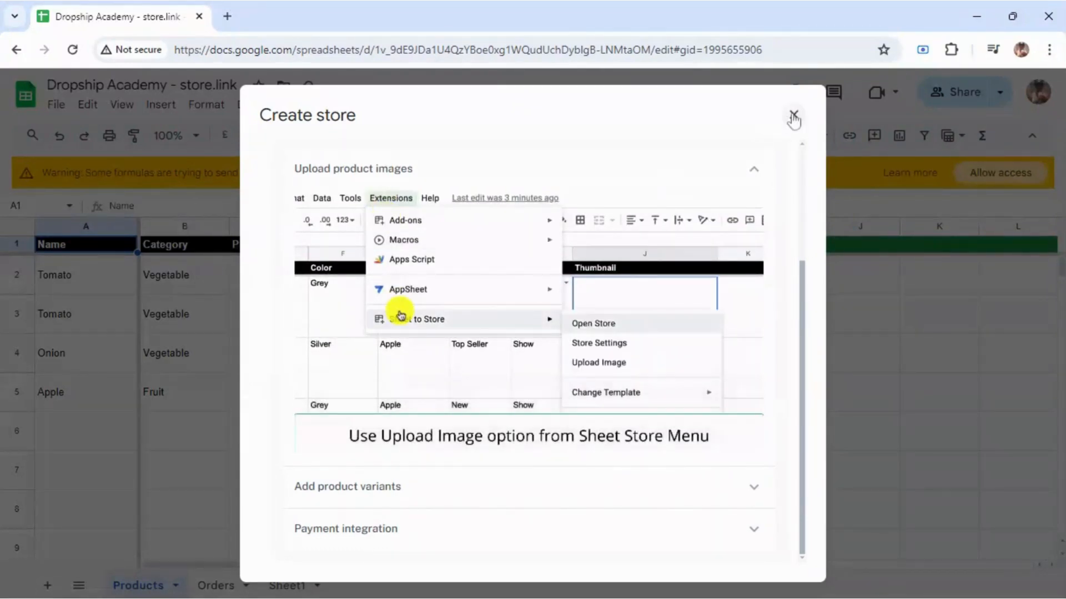
pyautogui.click(794, 114)
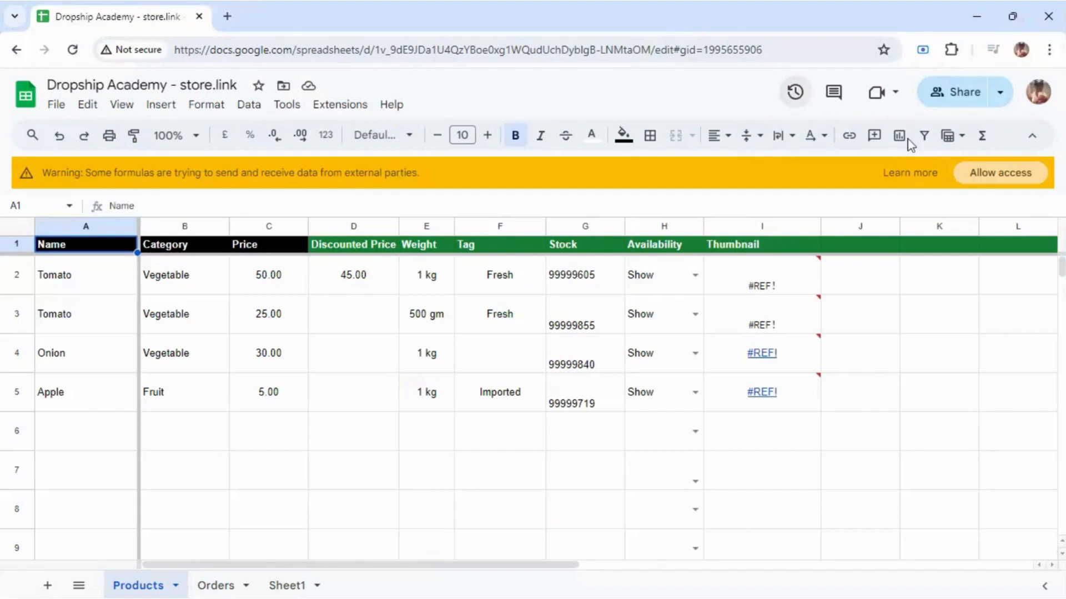
pyautogui.click(1010, 175)
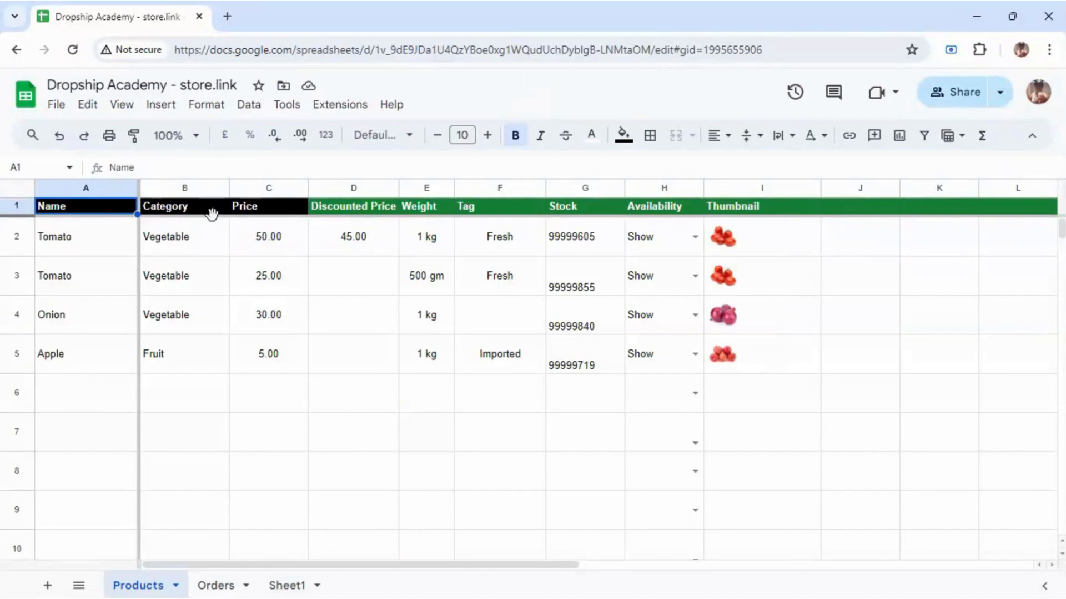
pyautogui.click(86, 241)
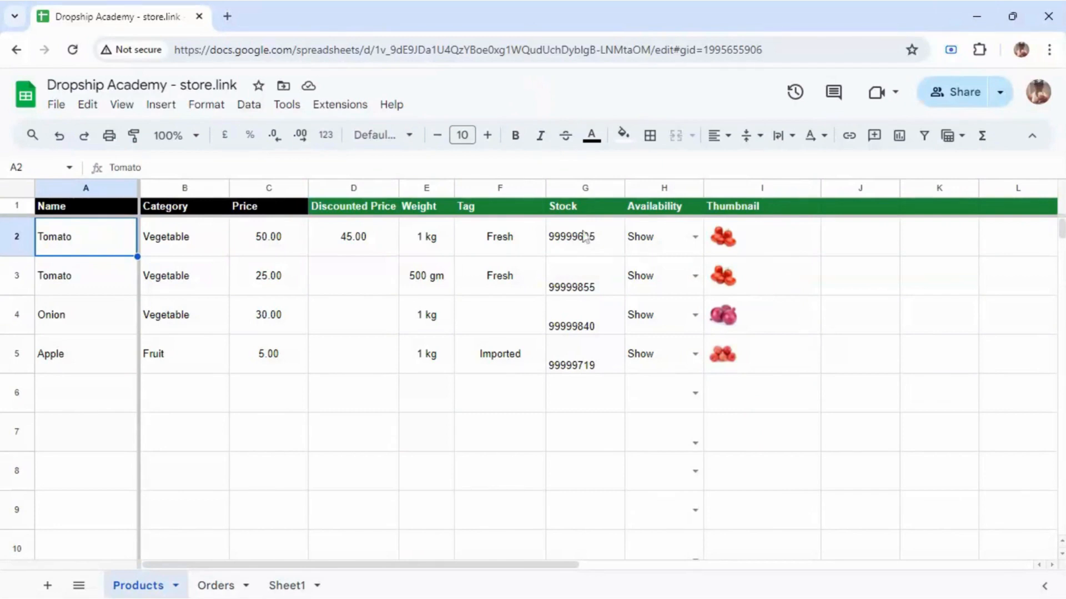
# Step: Rename the first product from Tomato to 'Porceline Red Pots'
pyautogui.doubleClick(123, 240)
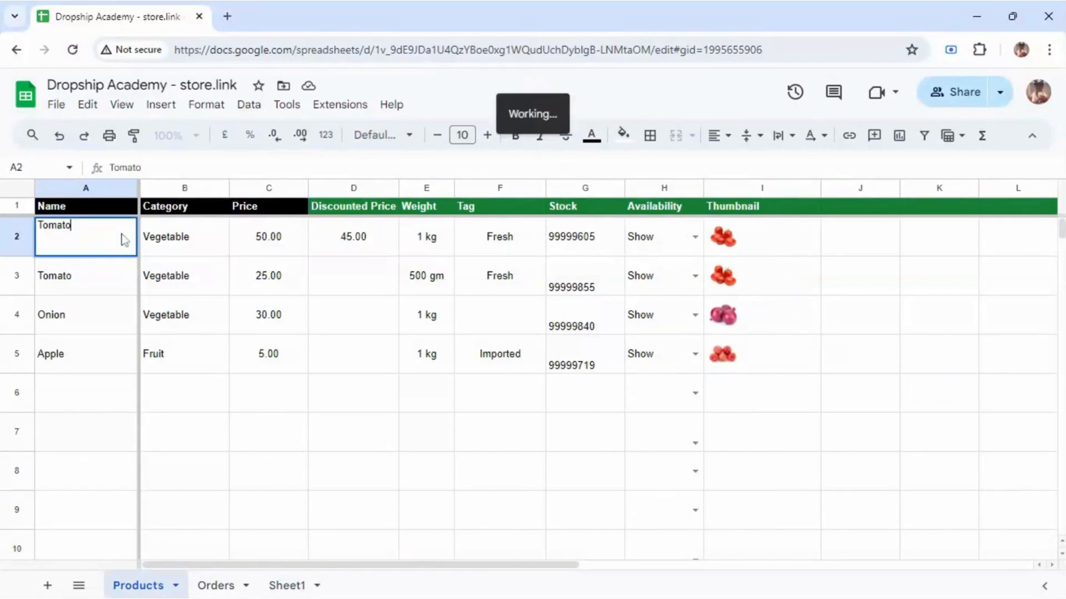
pyautogui.doubleClick(122, 239)
pyautogui.write('P')
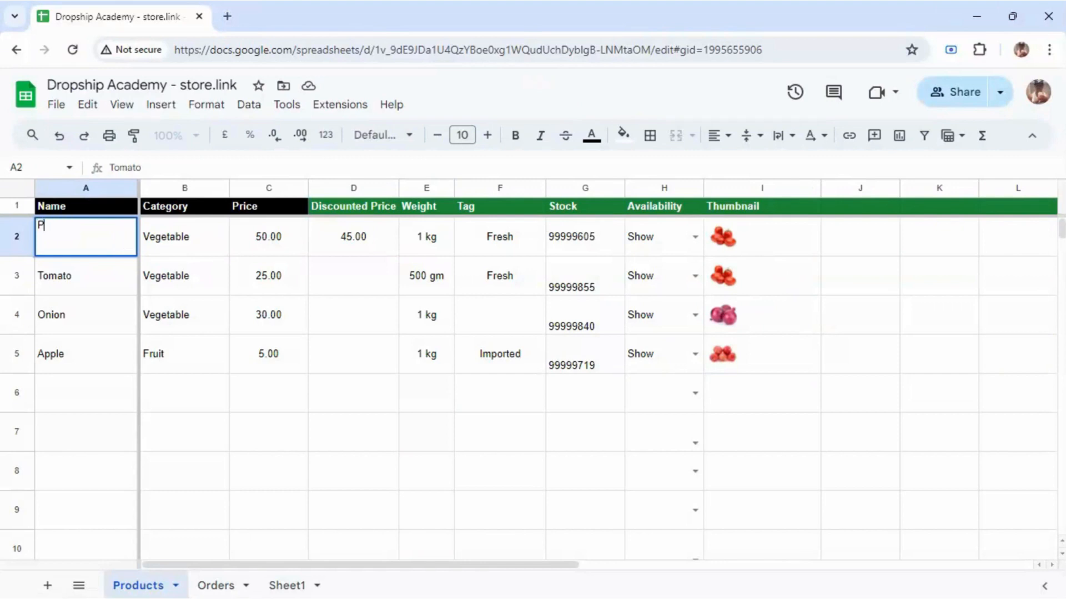
pyautogui.write('orceline R')
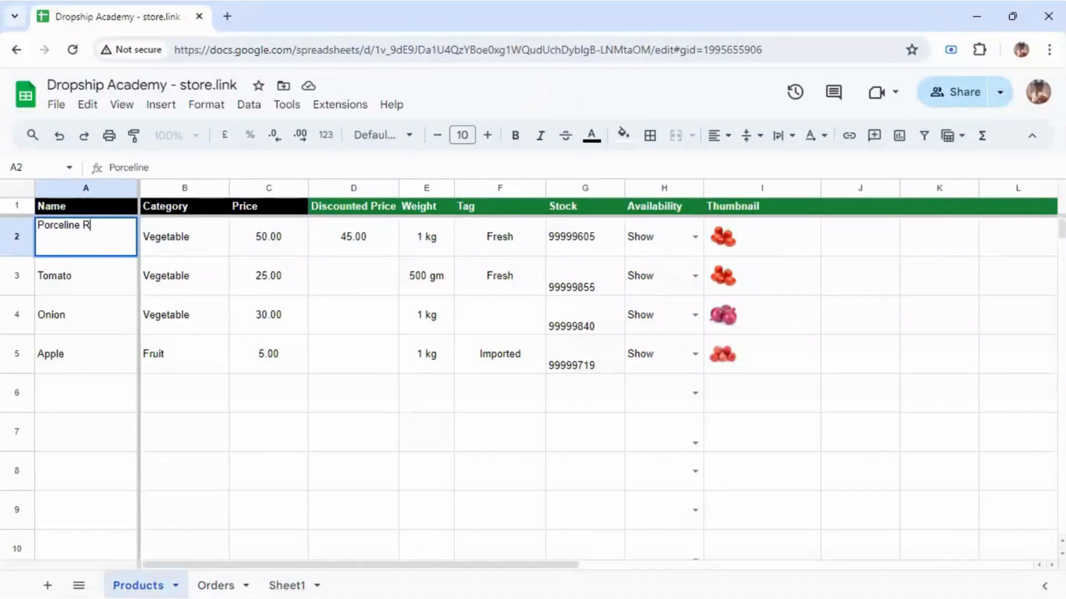
pyautogui.write('ed Pots')
pyautogui.press('Return')
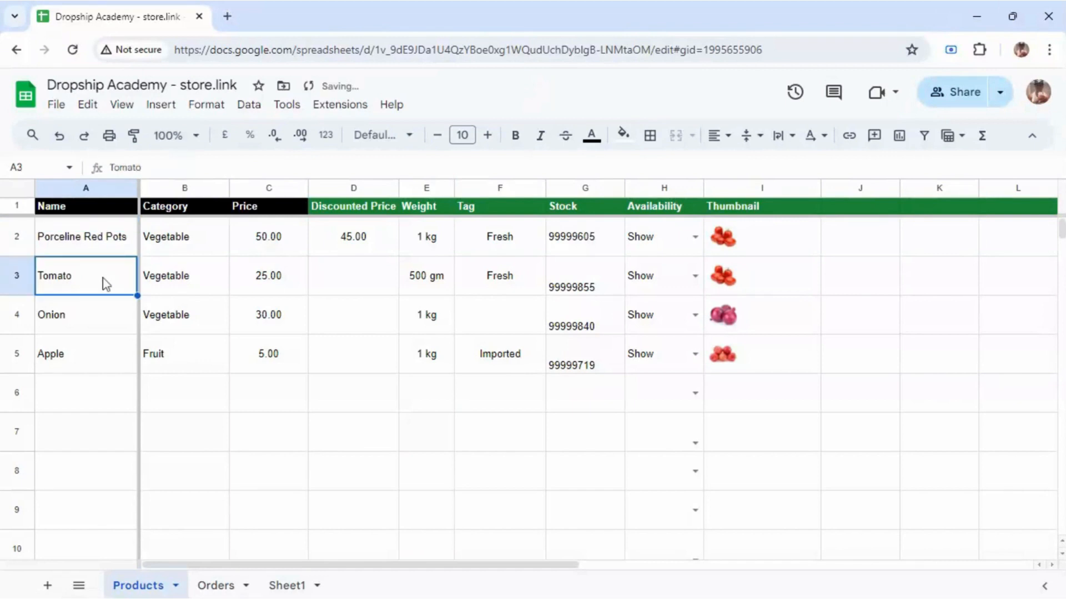
# Step: Rename the second product to 'Porceline Red Pan' and clear the Onion name
pyautogui.doubleClick(106, 284)
pyautogui.press('BackSpace')
pyautogui.press('BackSpace')
pyautogui.press('BackSpace')
pyautogui.press('BackSpace')
pyautogui.press('BackSpace')
pyautogui.press('BackSpace')
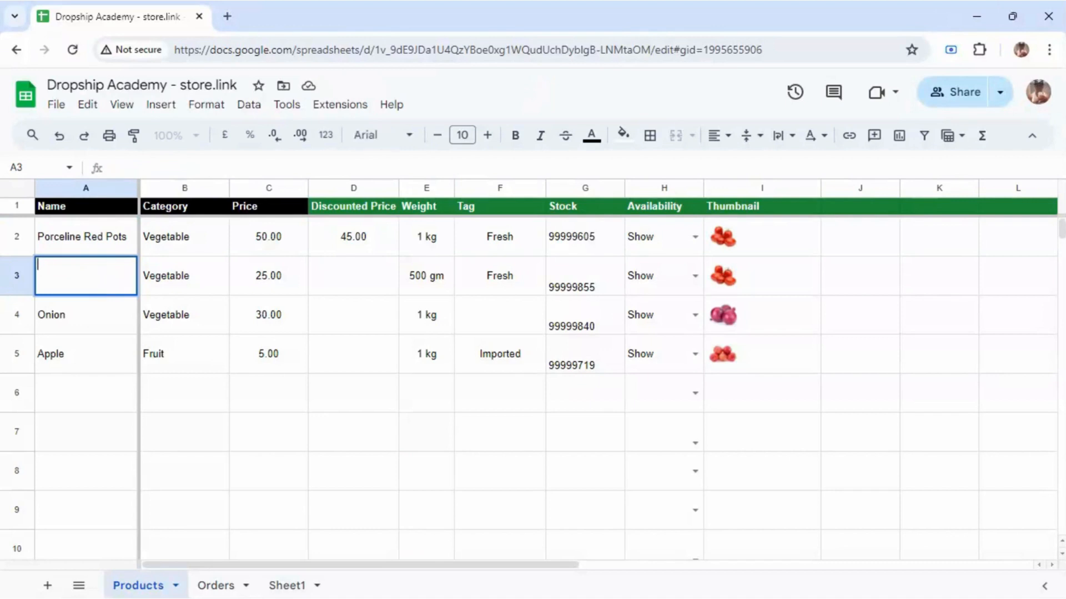
pyautogui.write('Porc')
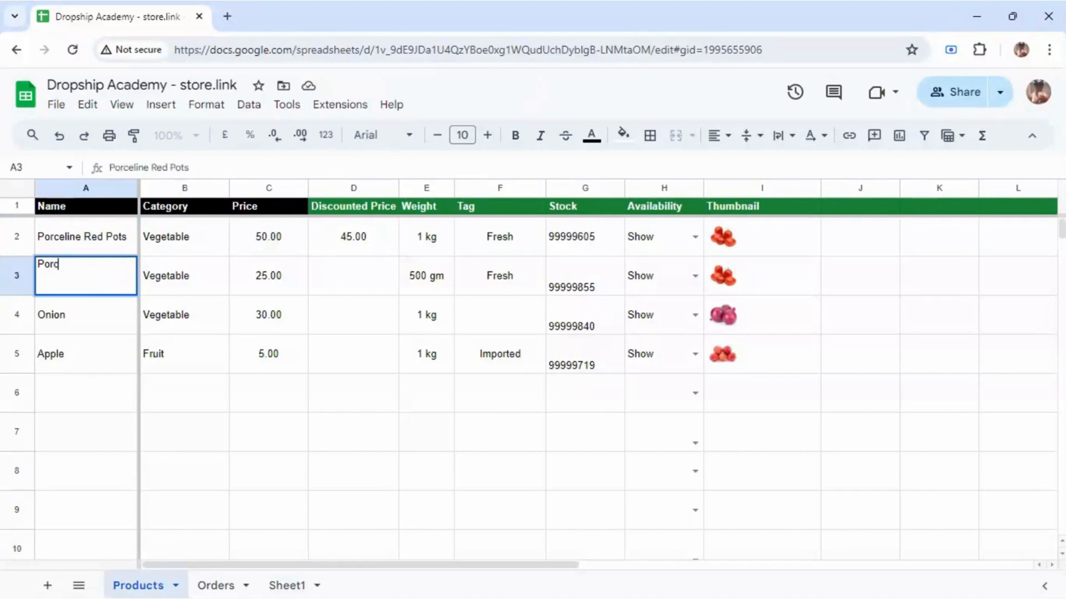
pyautogui.write('e')
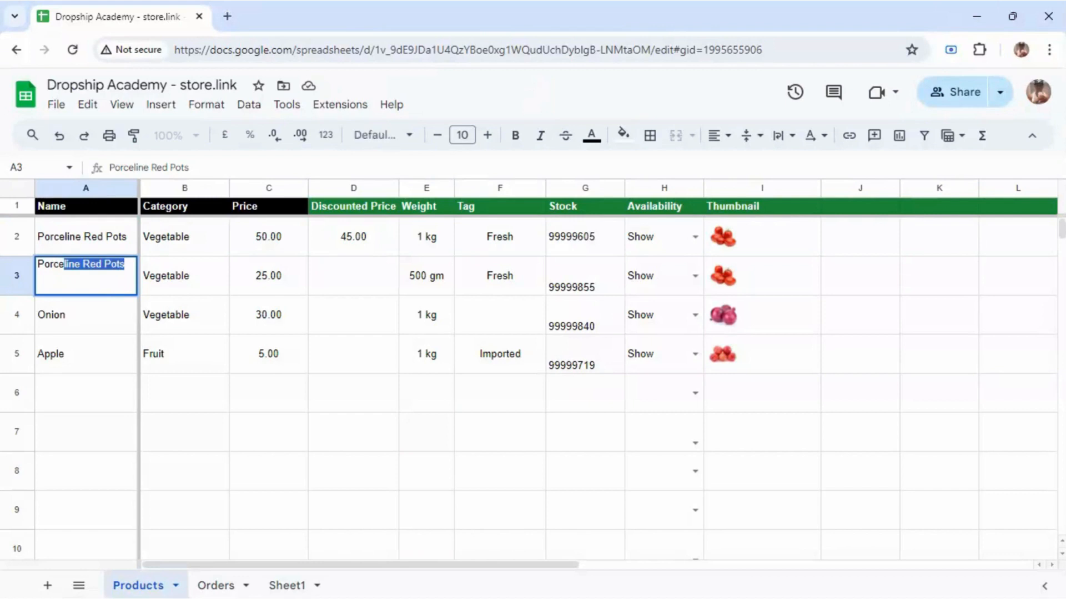
pyautogui.press('Right')
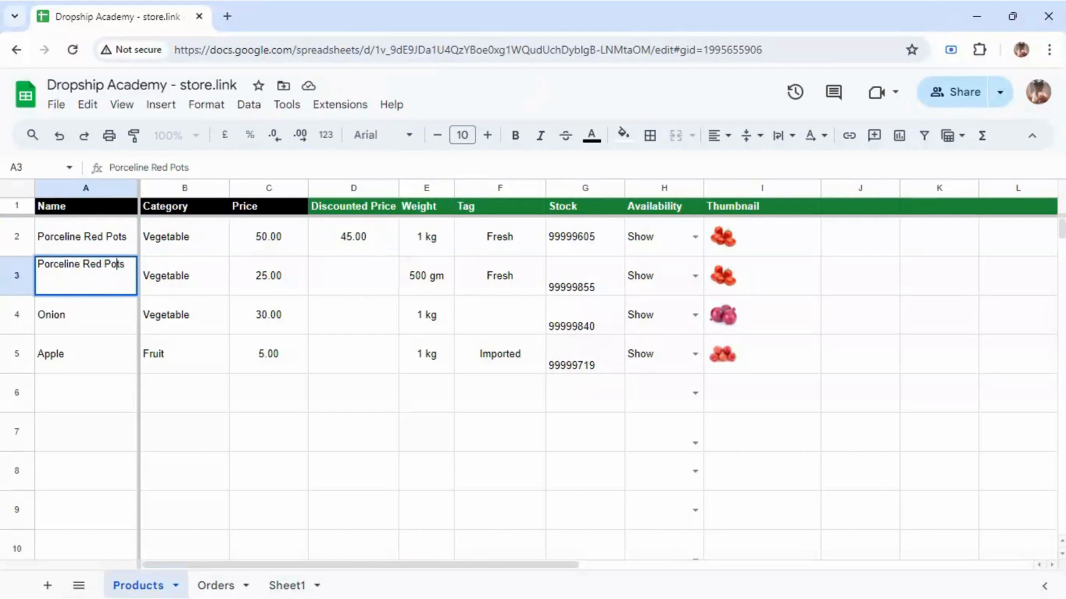
pyautogui.press('Left')
pyautogui.press('Delete')
pyautogui.press('BackSpace')
pyautogui.press('BackSpace')
pyautogui.write('an')
pyautogui.press('Return')
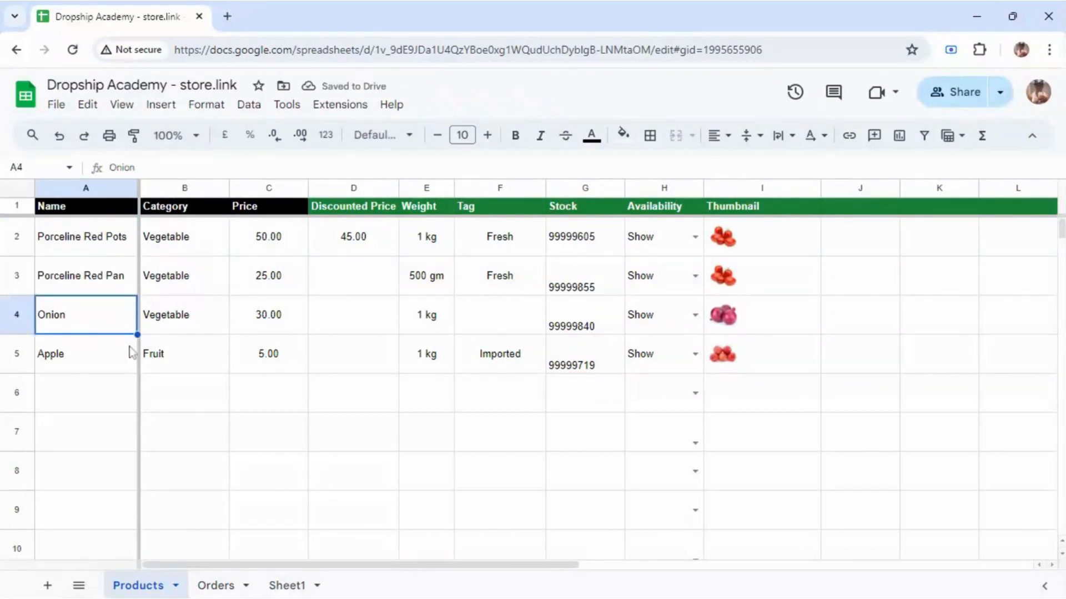
pyautogui.press('Delete')
# Step: Clear the names, categories, prices and weights in rows 4 and 5
pyautogui.click(81, 355)
pyautogui.press('Delete')
pyautogui.click(185, 321)
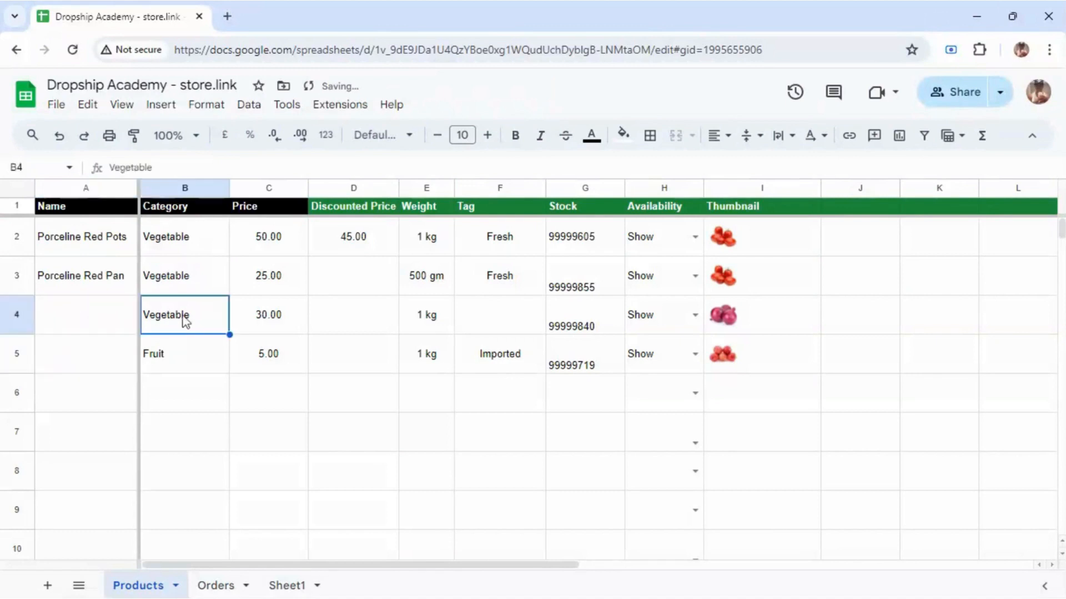
pyautogui.press('Delete')
pyautogui.click(186, 353)
pyautogui.press('Delete')
pyautogui.click(277, 358)
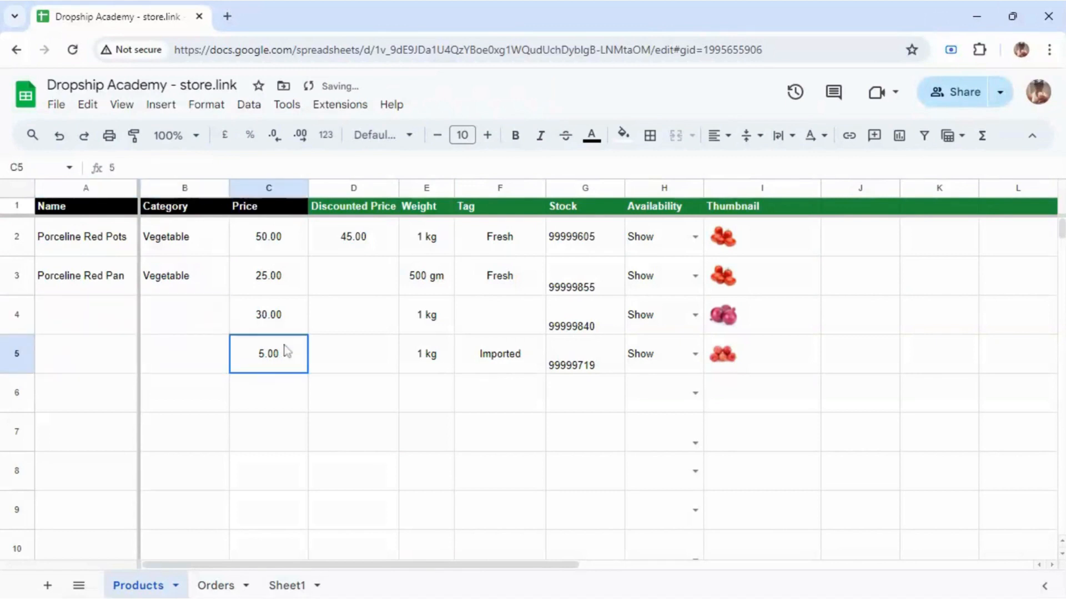
pyautogui.press('Delete')
pyautogui.click(274, 315)
pyautogui.press('Delete')
pyautogui.click(433, 319)
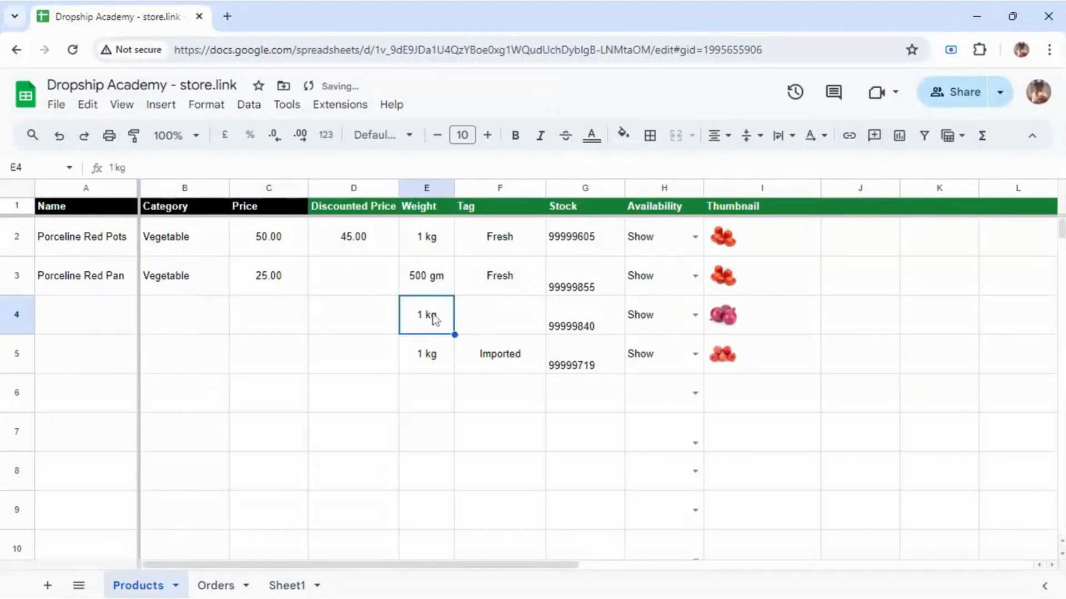
pyautogui.press('Delete')
pyautogui.click(439, 359)
pyautogui.press('Delete')
# Step: Clear the remaining tags, stock, availability and thumbnails in rows 4 and 5
pyautogui.click(511, 360)
pyautogui.press('Delete')
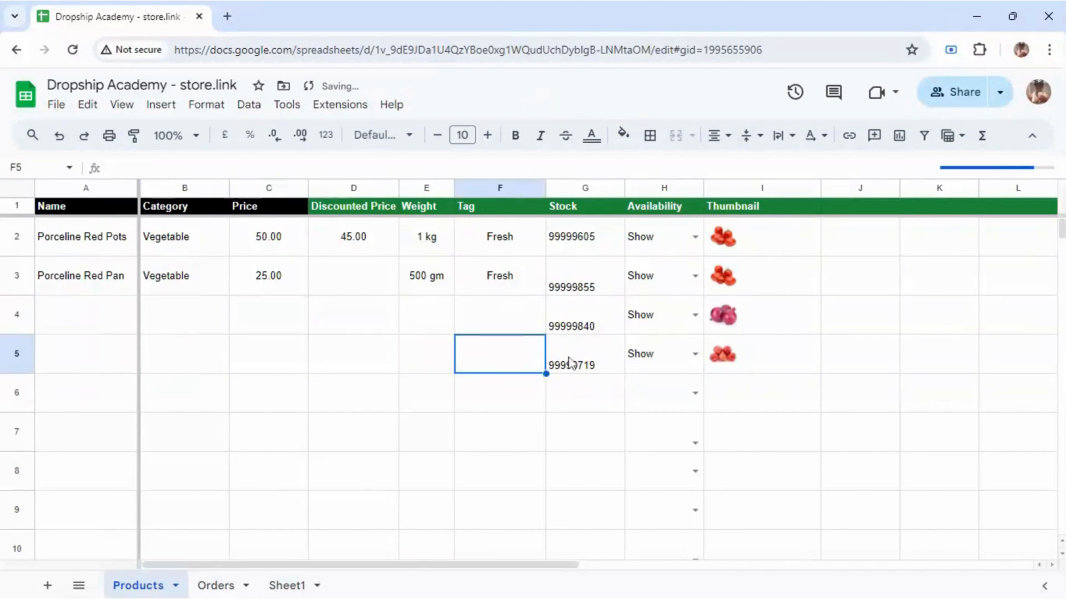
pyautogui.click(577, 361)
pyautogui.press('Delete')
pyautogui.click(638, 355)
pyautogui.press('Delete')
pyautogui.click(730, 355)
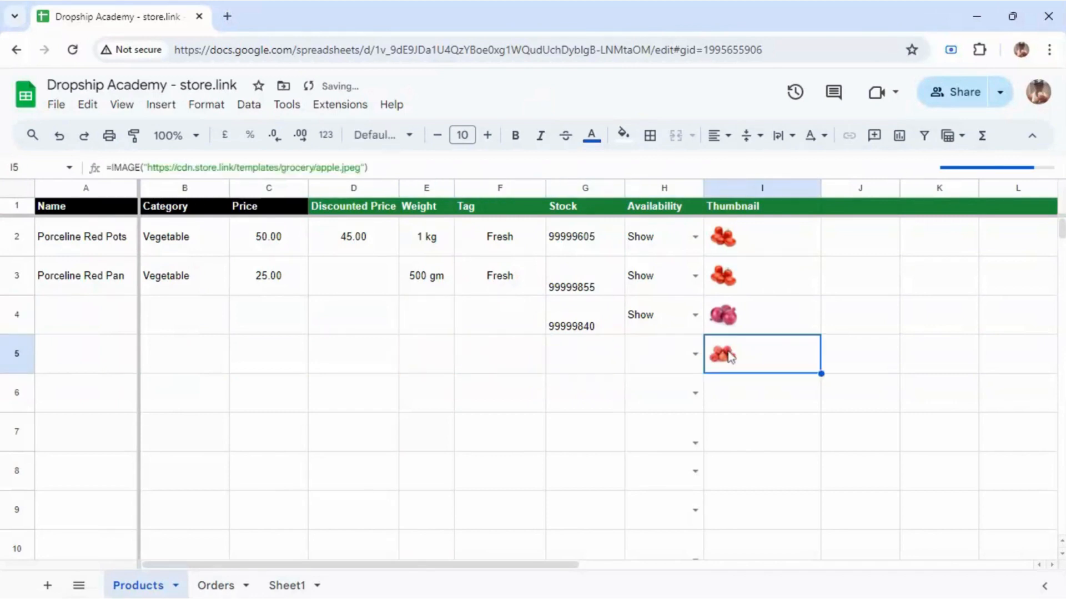
pyautogui.press('Delete')
pyautogui.click(619, 322)
pyautogui.press('Delete')
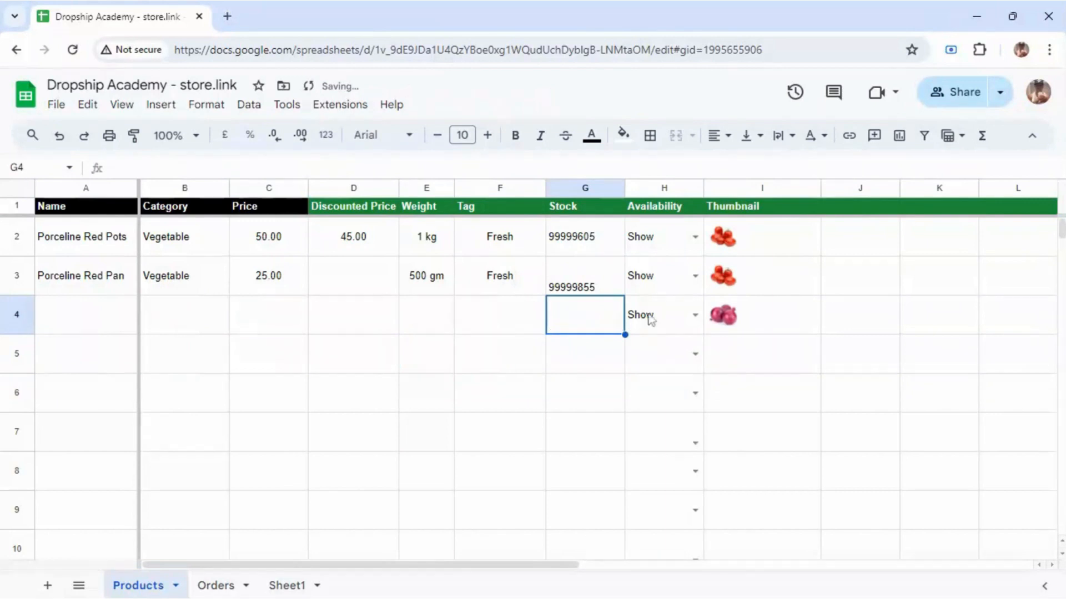
pyautogui.click(651, 321)
pyautogui.press('Delete')
pyautogui.press('Right')
pyautogui.press('Delete')
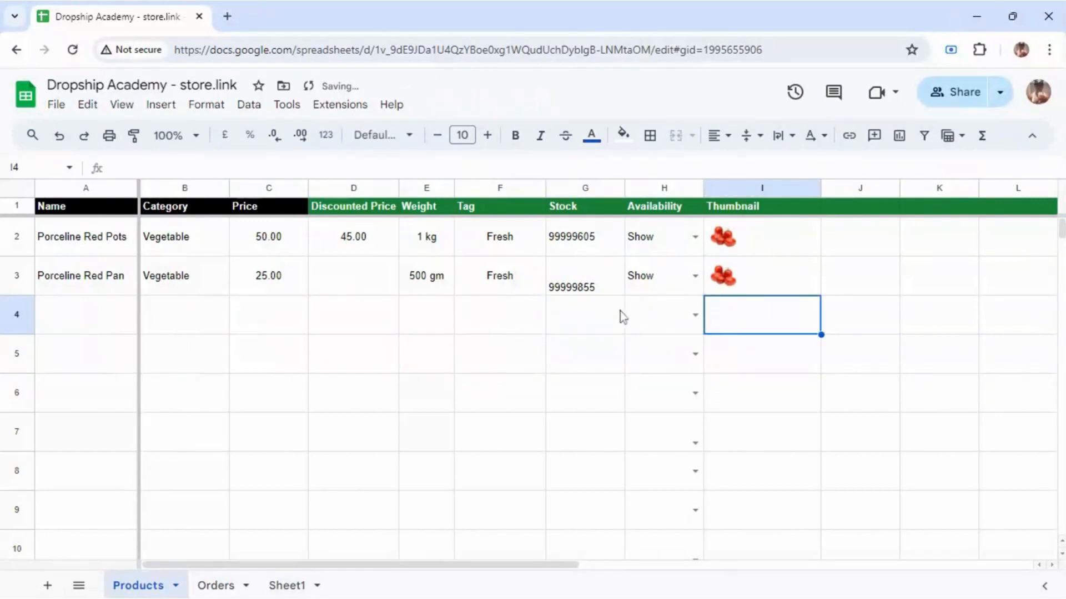
pyautogui.click(183, 233)
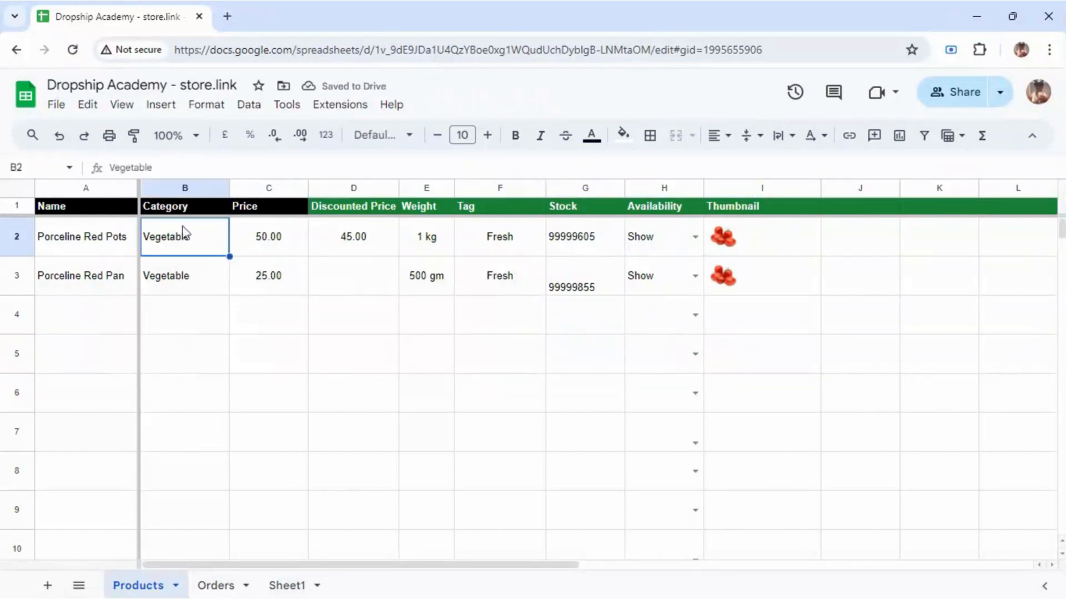
# Step: Replace Vegetable with Kitchenware as the category for both Porceline Red products
pyautogui.doubleClick(191, 237)
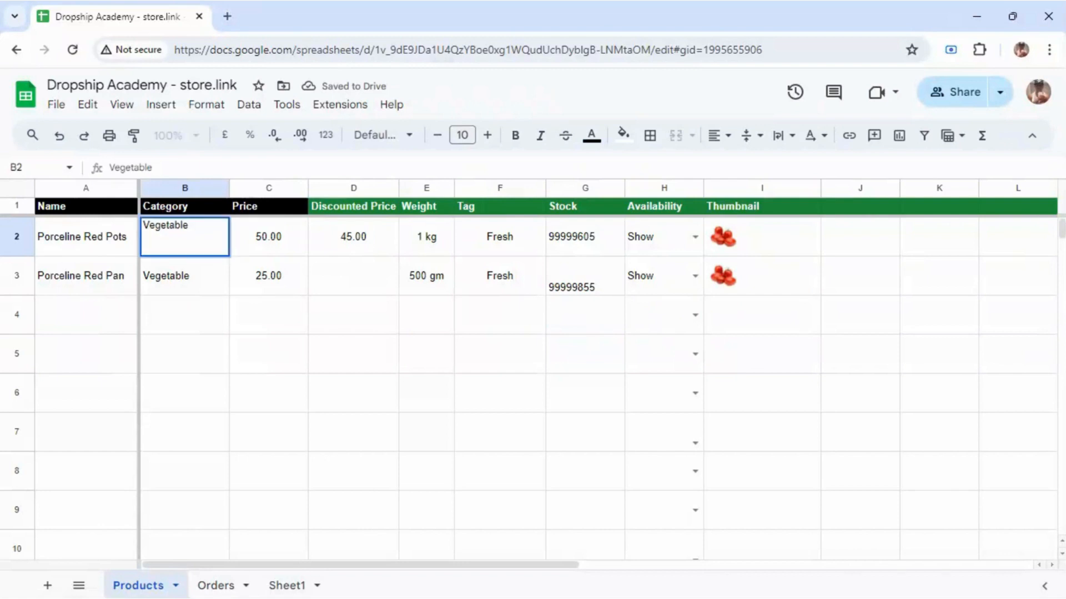
pyautogui.hotkey('ctrl', 'a')
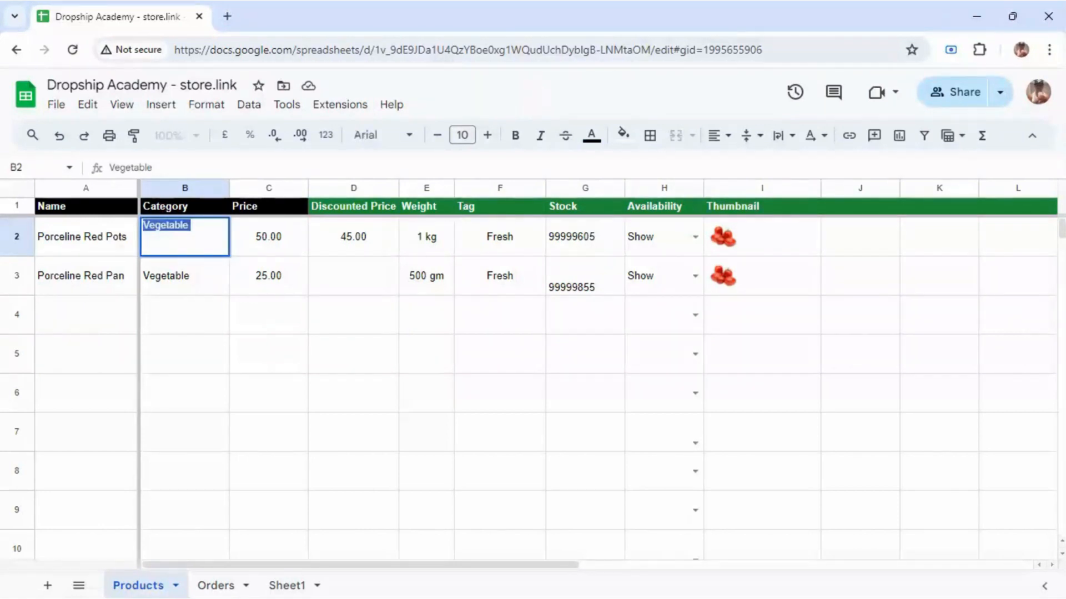
pyautogui.write('Kitchenware')
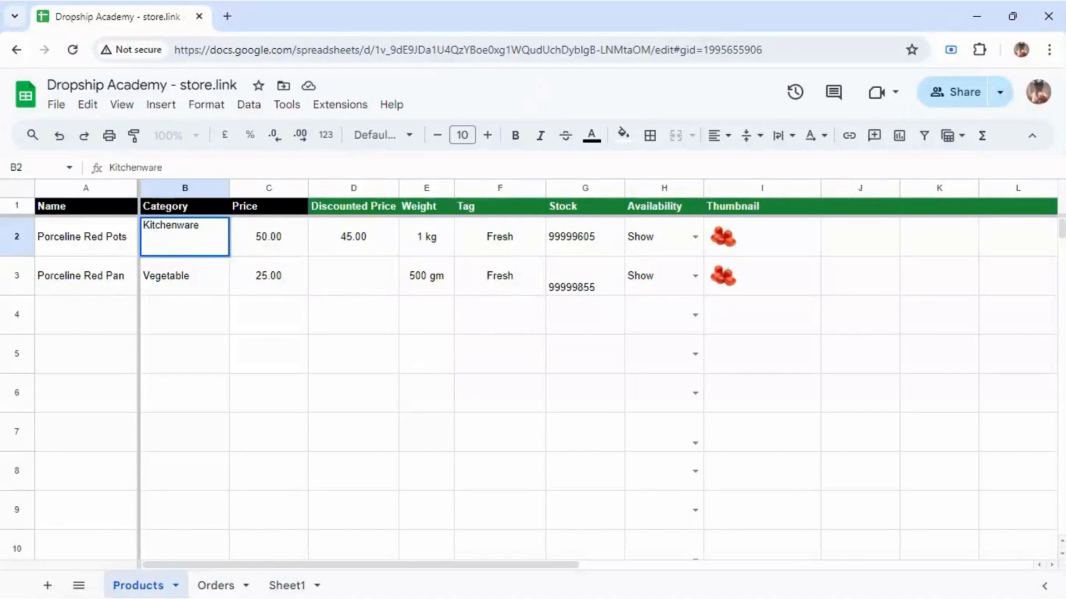
pyautogui.press('Return')
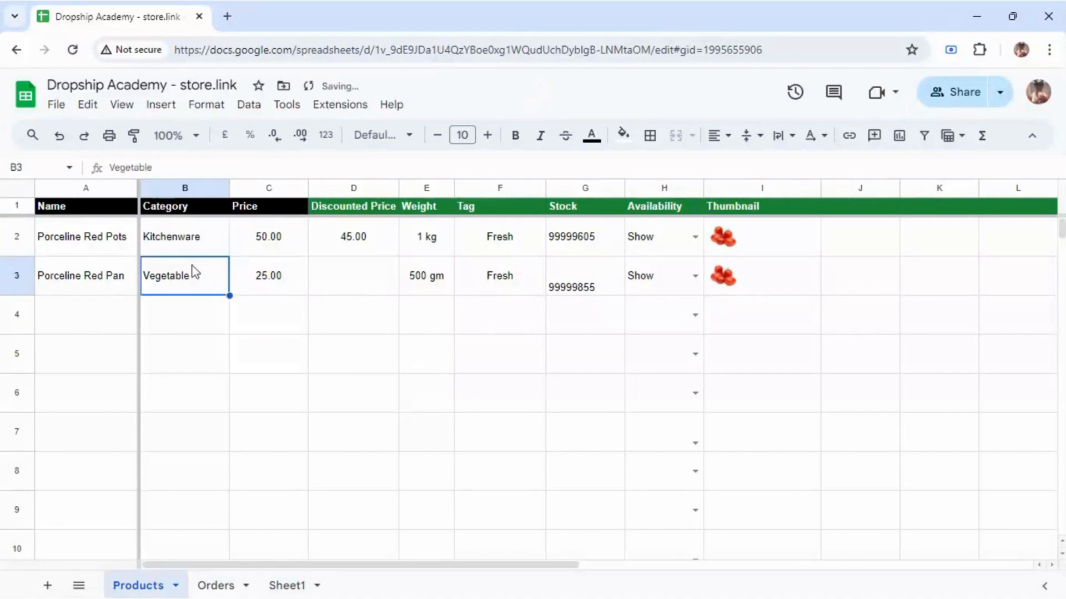
pyautogui.doubleClick(202, 280)
pyautogui.doubleClick(201, 278)
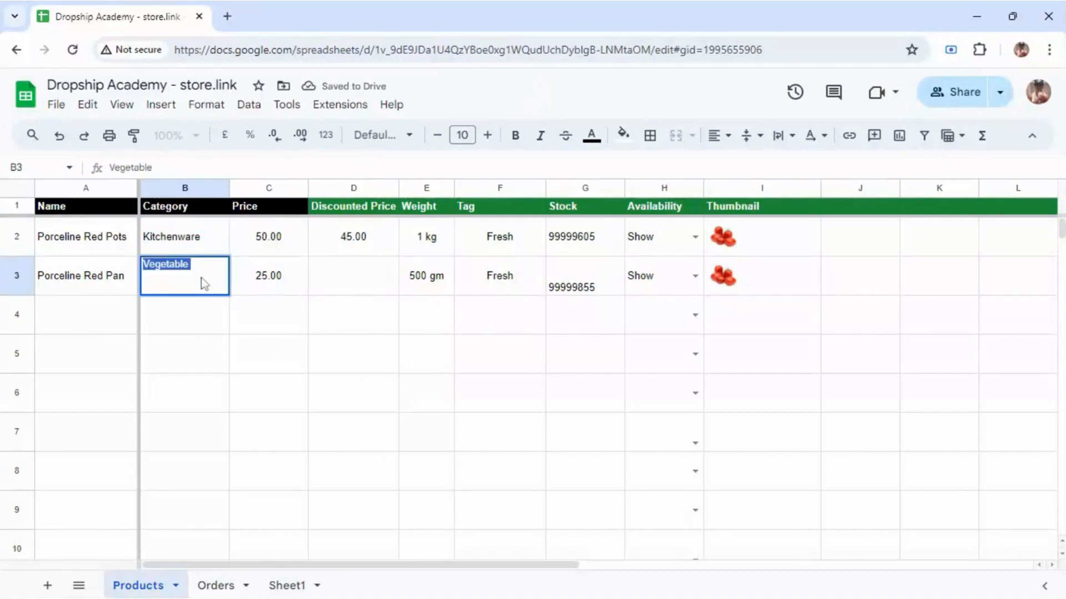
pyautogui.write('Kitchenware')
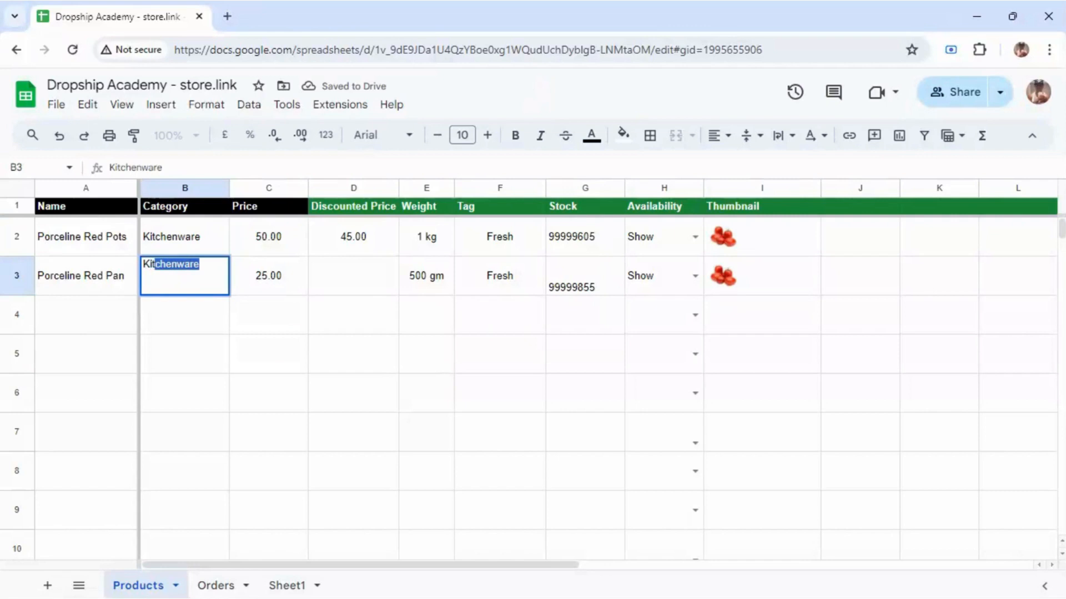
pyautogui.press('Return')
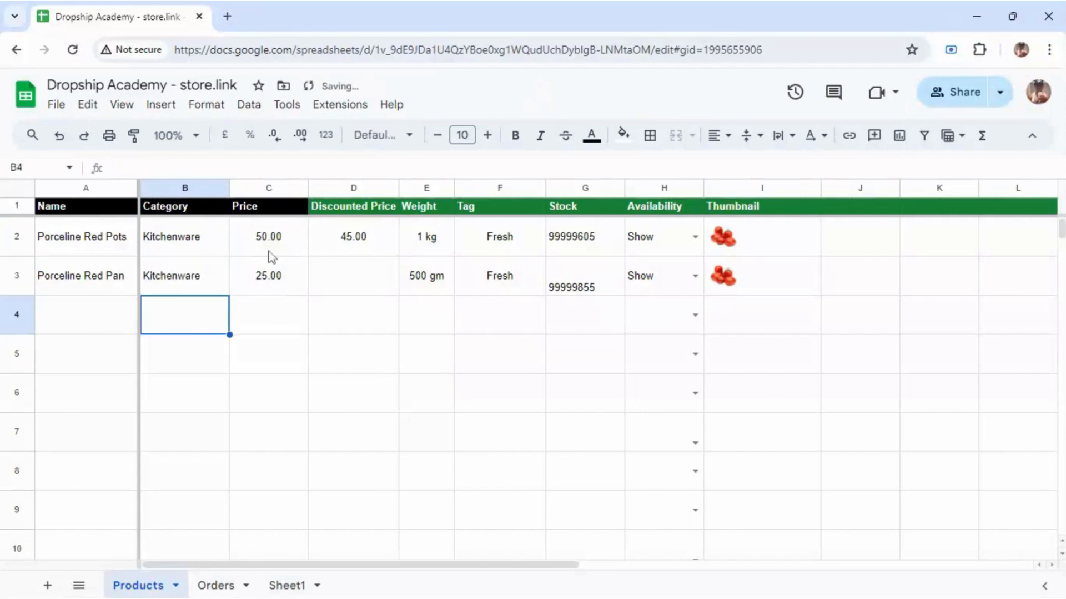
# Step: Select parts of the first product's name, leaving 'Porceline Red Pots' unchanged
pyautogui.click(262, 236)
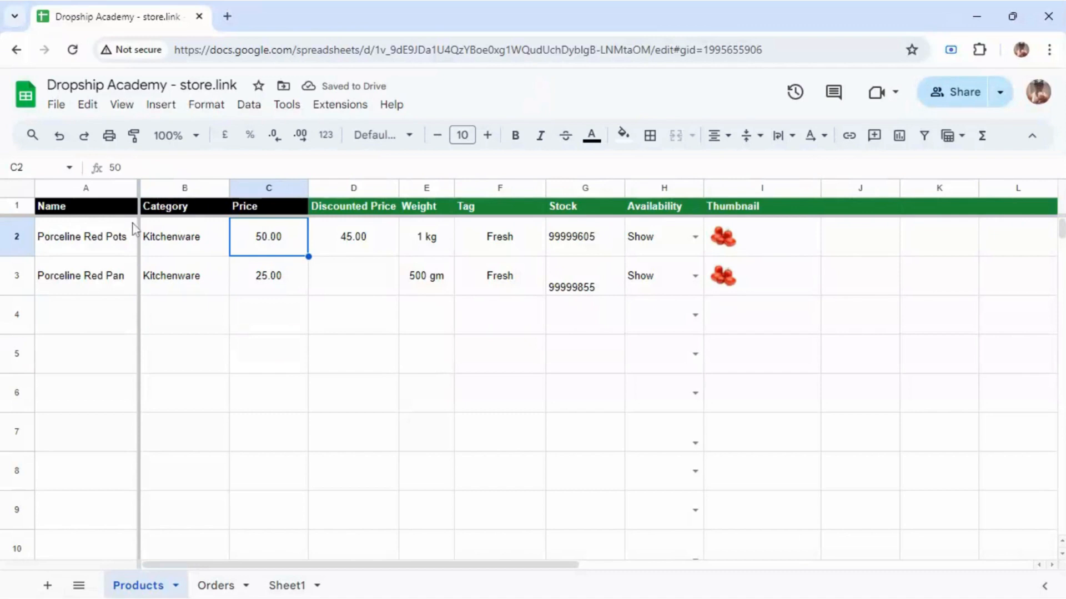
pyautogui.click(111, 235)
pyautogui.press('Return')
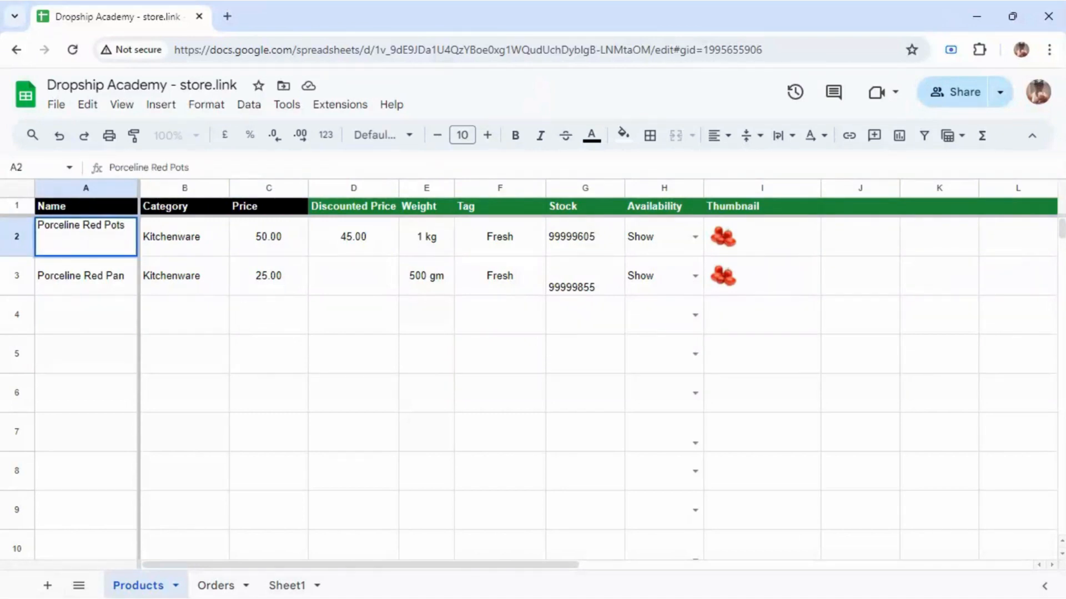
pyautogui.moveTo(111, 226); pyautogui.dragTo(130, 228)
pyautogui.click(131, 231)
pyautogui.hotkey('shift', 'Left')
pyautogui.hotkey('shift', 'Left')
pyautogui.hotkey('shift', 'Left')
pyautogui.hotkey('shift', 'Left')
pyautogui.hotkey('shift', 'Left')
pyautogui.hotkey('shift', 'Left')
pyautogui.hotkey('shift', 'Left')
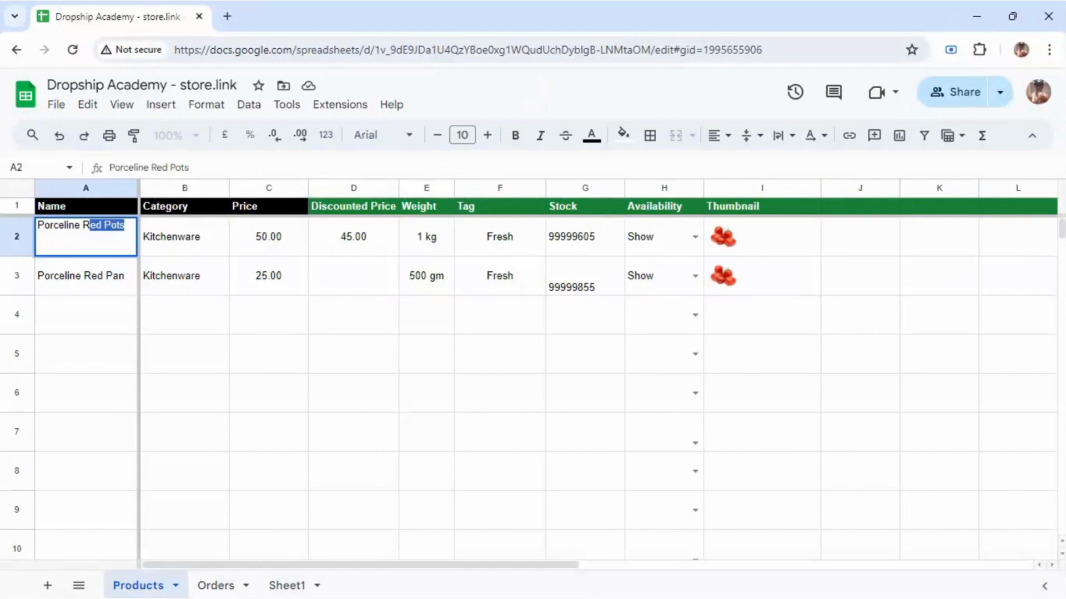
pyautogui.hotkey('shift', 'Left')
pyautogui.press('Left')
pyautogui.hotkey('shift', 'Right')
pyautogui.hotkey('shift', 'Right')
pyautogui.hotkey('shift', 'Right')
pyautogui.hotkey('shift', 'Right')
pyautogui.hotkey('shift', 'Right')
pyautogui.hotkey('shift', 'Right')
pyautogui.hotkey('shift', 'Right')
pyautogui.hotkey('shift', 'Right')
pyautogui.click(528, 264)
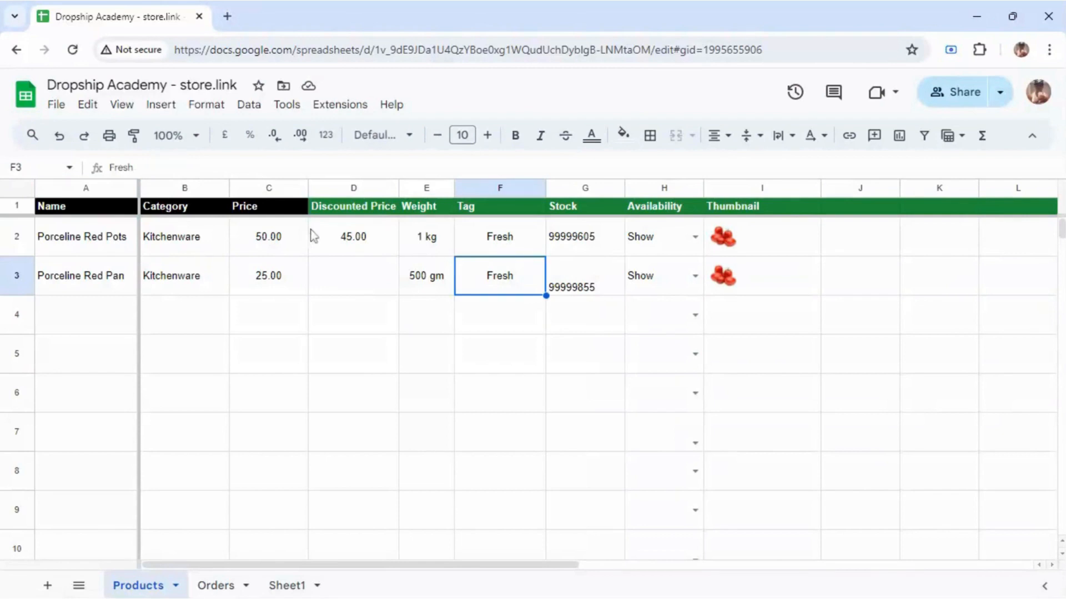
# Step: Price the pot at 1,500.00 with a 250.00 discount price, and the pan at 750.00
pyautogui.click(288, 242)
pyautogui.write('5')
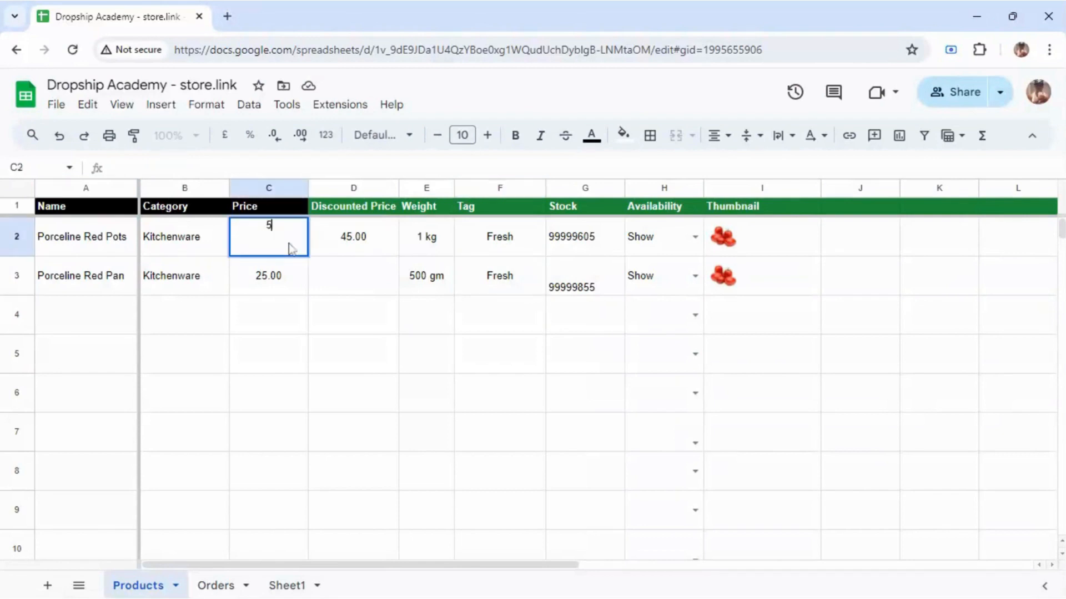
pyautogui.write('00')
pyautogui.press('Left')
pyautogui.press('Left')
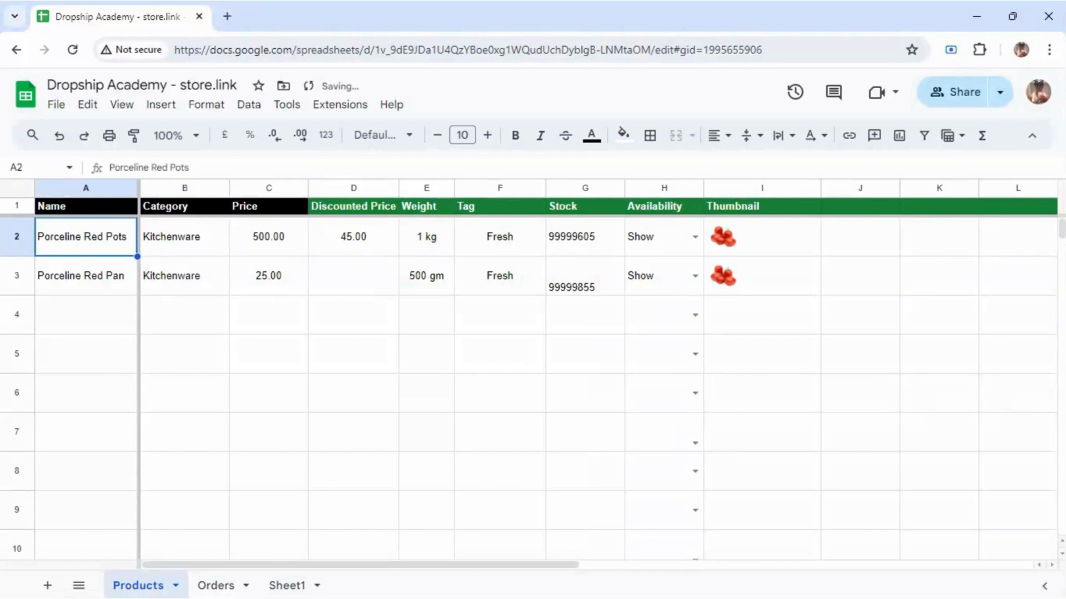
pyautogui.click(277, 236)
pyautogui.write('1')
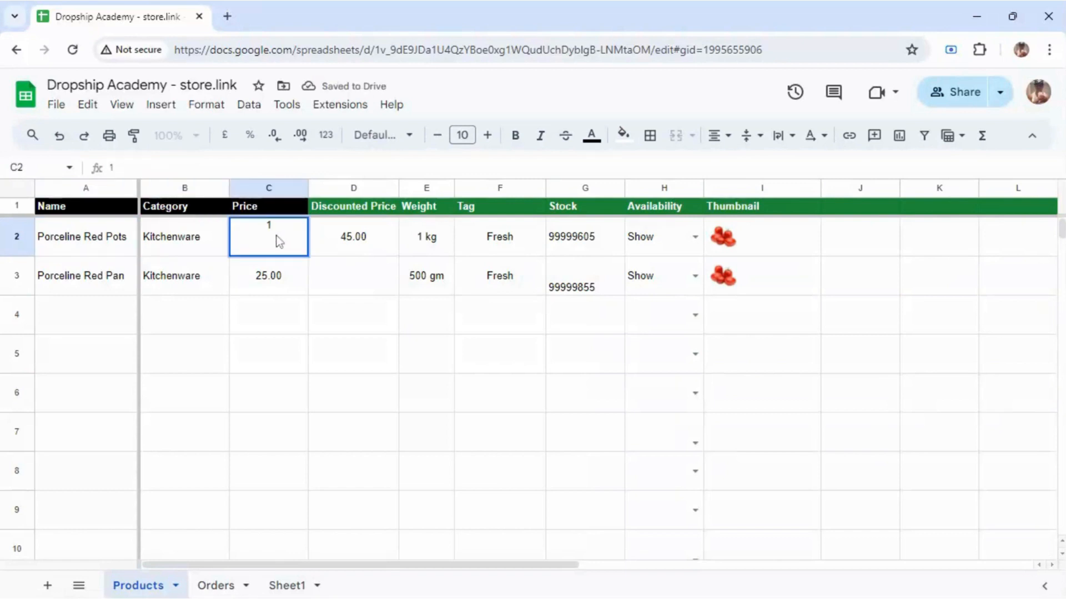
pyautogui.write('500')
pyautogui.click(282, 273)
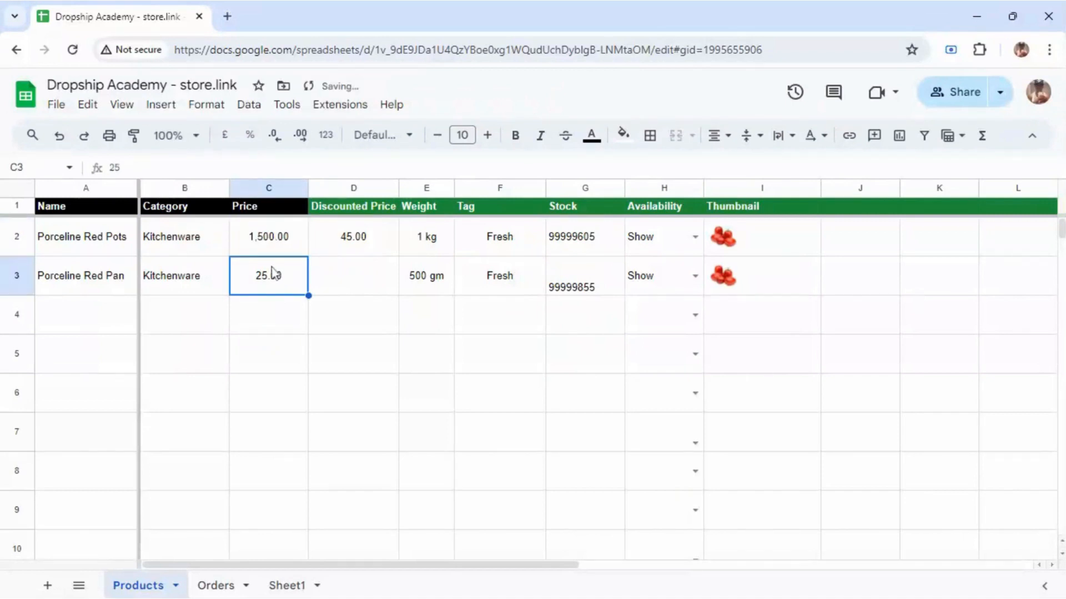
pyautogui.write('750')
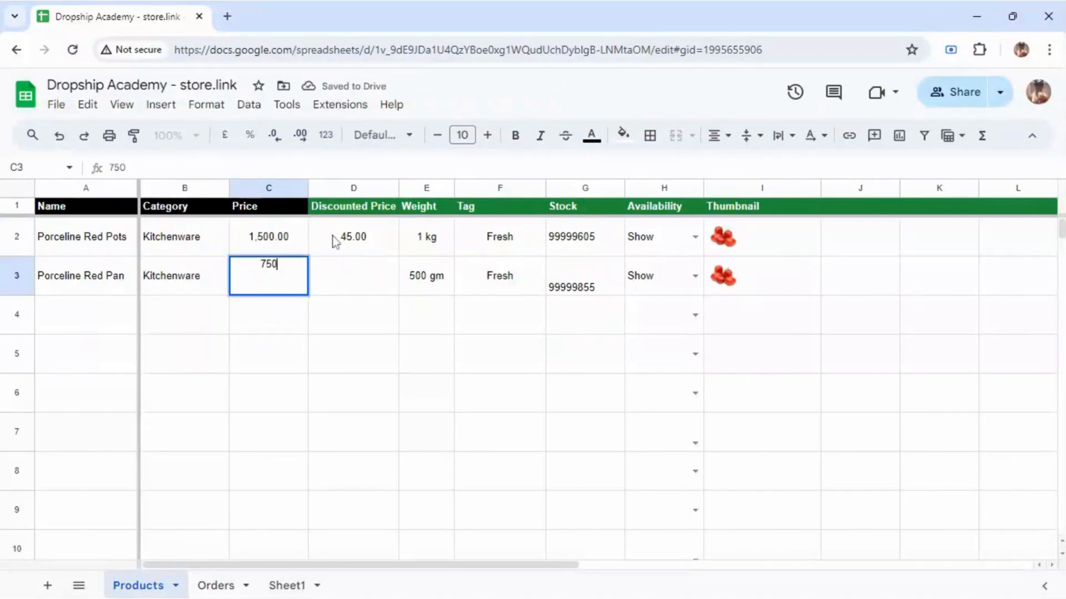
pyautogui.click(336, 244)
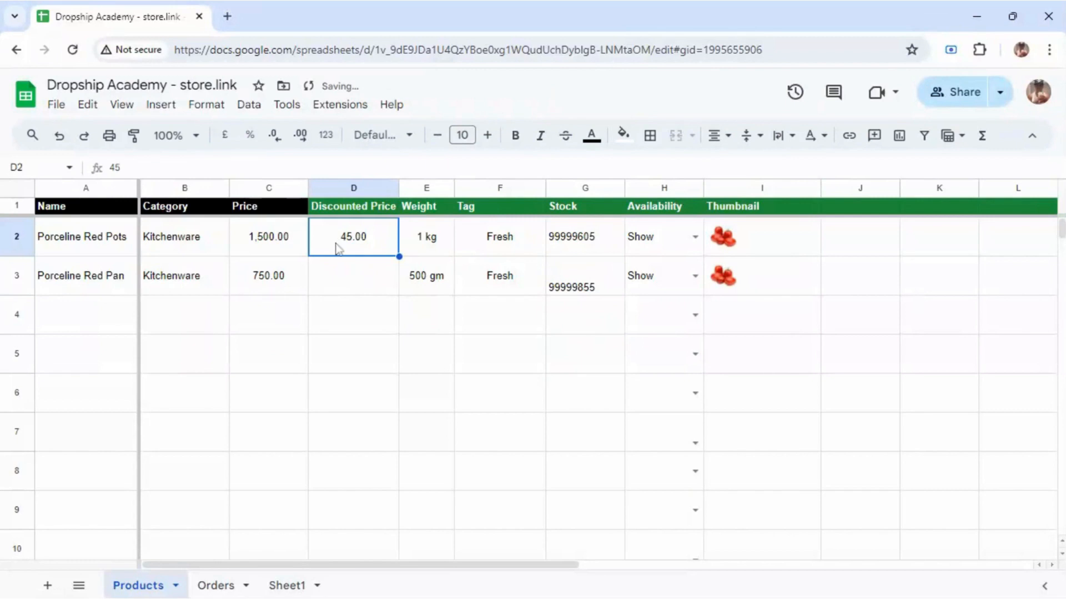
pyautogui.write('2')
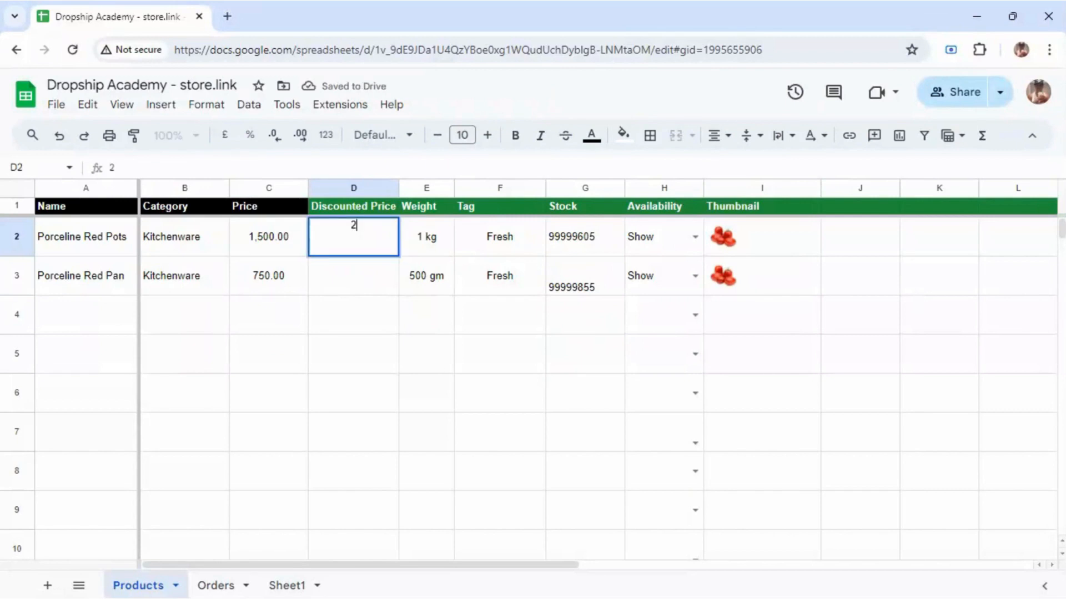
pyautogui.write('50')
pyautogui.click(413, 247)
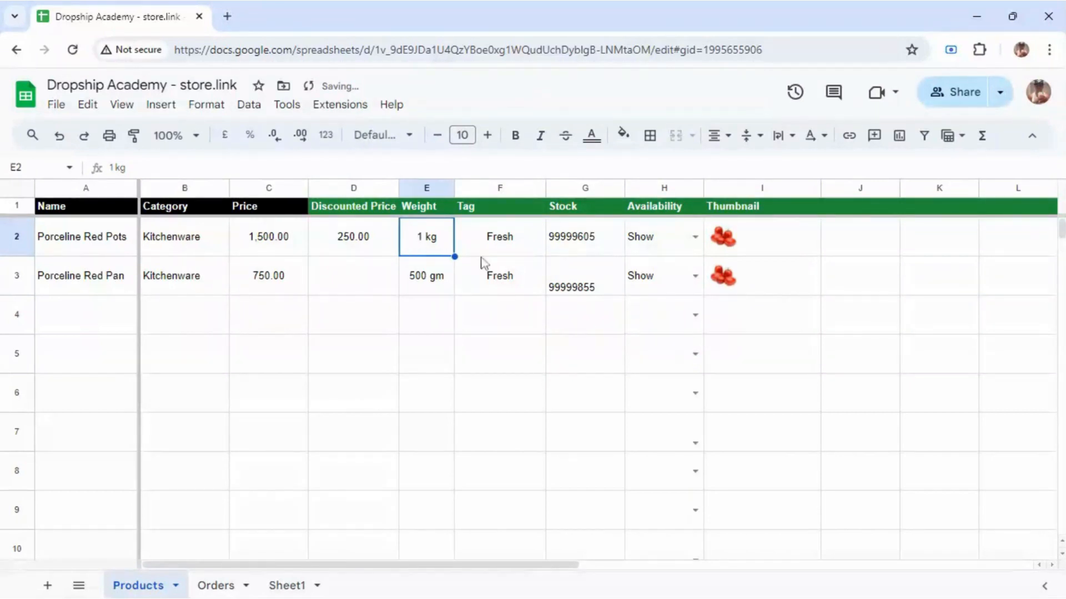
pyautogui.click(130, 249)
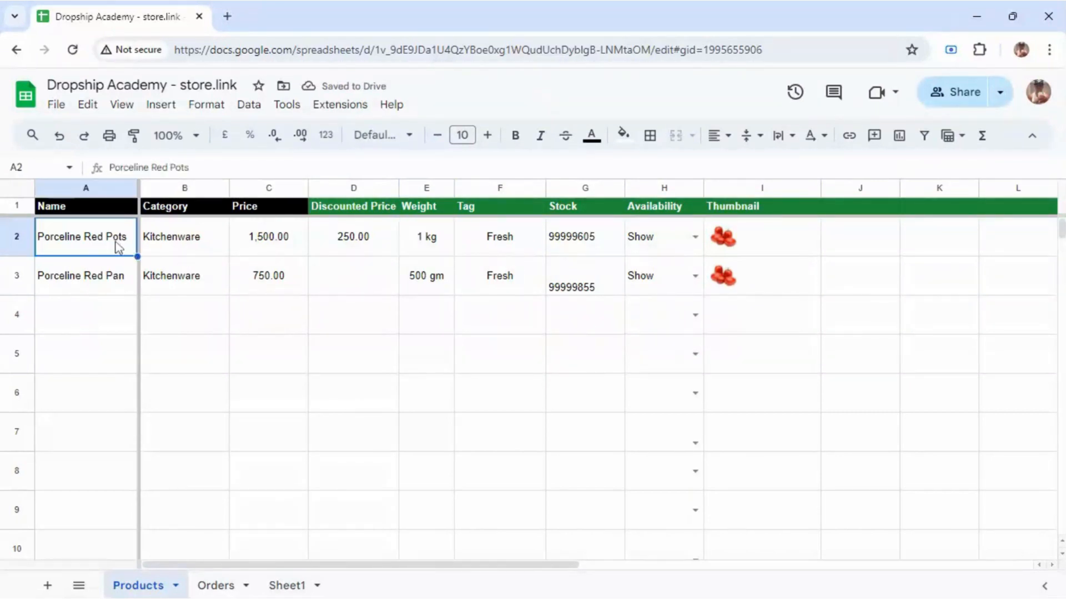
# Step: Edit cell A2 to drop 'Red' so the name reads 'Porceline Pot set'
pyautogui.doubleClick(99, 238)
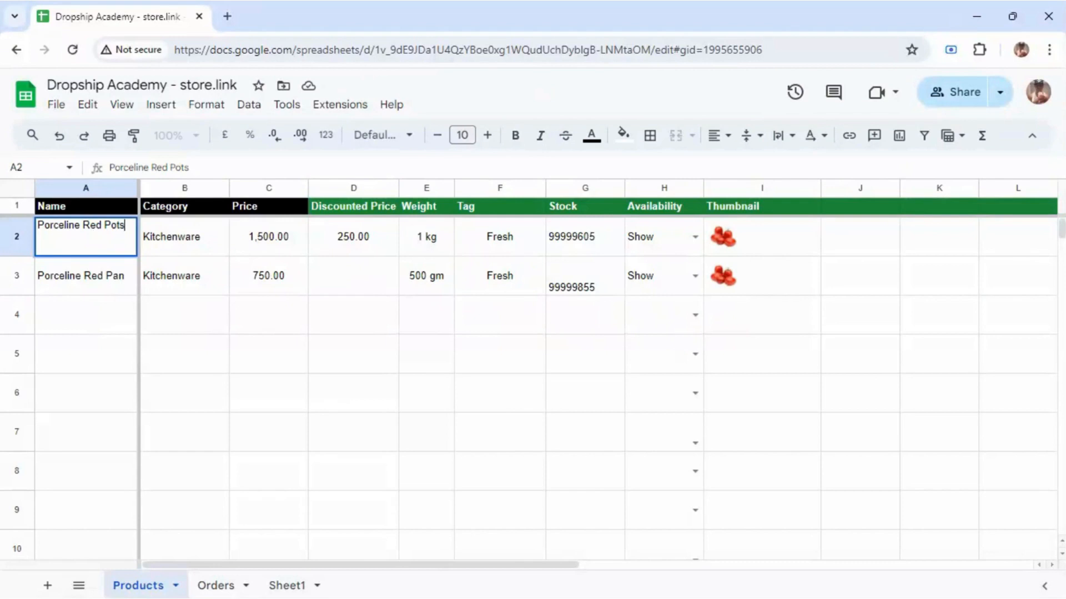
pyautogui.moveTo(83, 225); pyautogui.dragTo(95, 225)
pyautogui.press('BackSpace')
pyautogui.press('BackSpace')
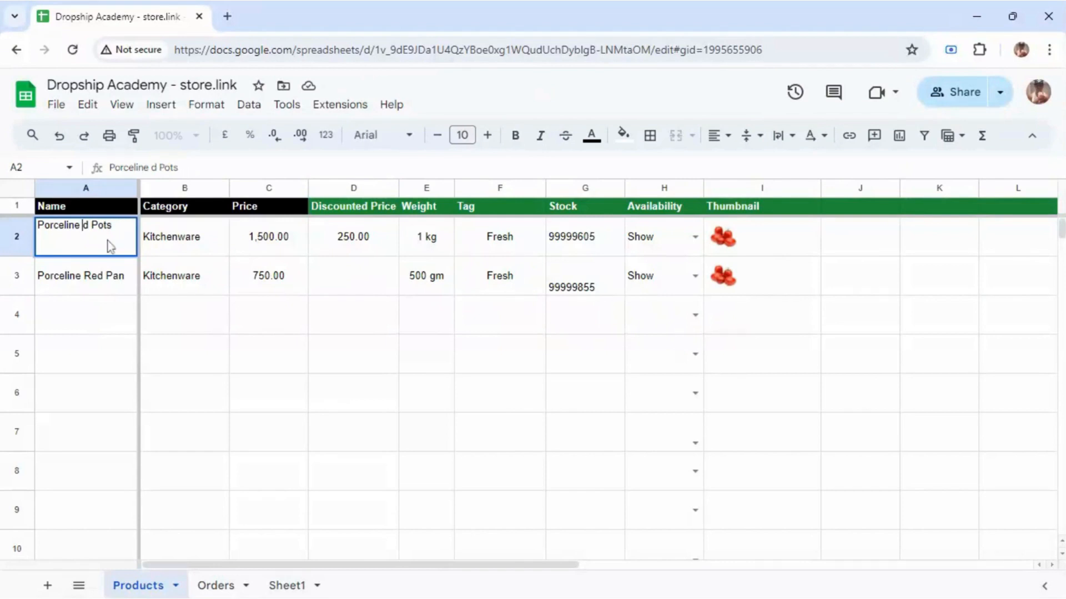
pyautogui.press('Delete')
pyautogui.press('Delete')
pyautogui.write('set')
pyautogui.click(213, 254)
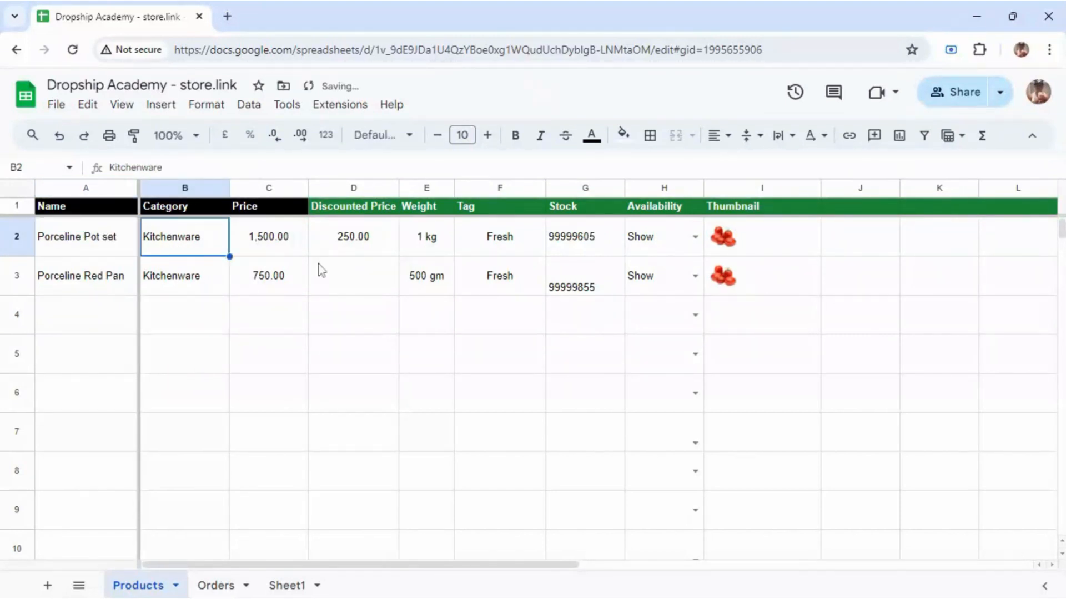
# Step: Replace the 99999605 stock in G2 with 1 and enter 2 in G3
pyautogui.click(586, 239)
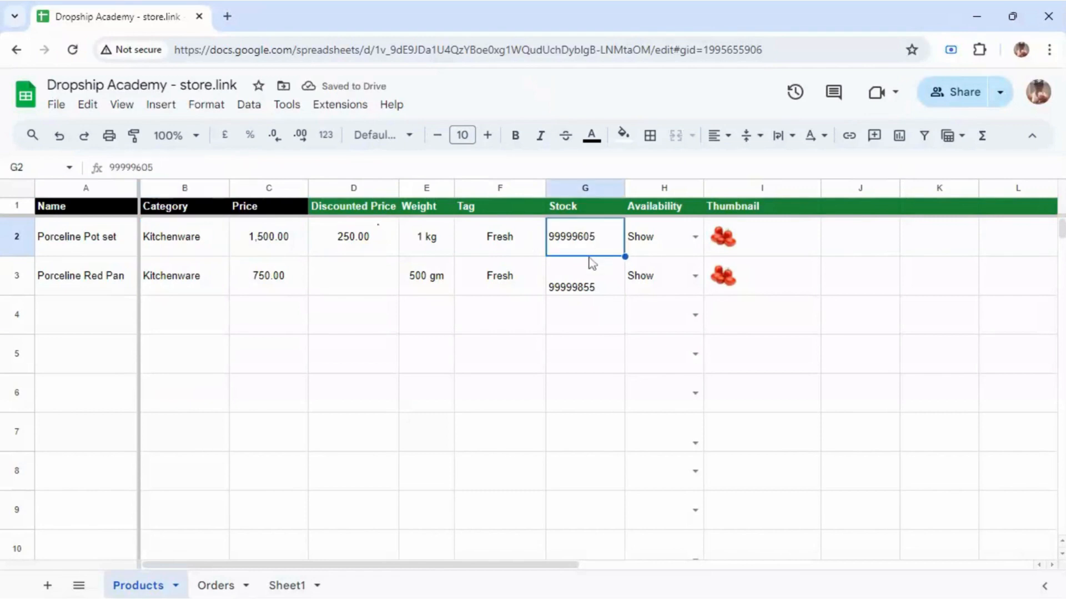
pyautogui.doubleClick(593, 240)
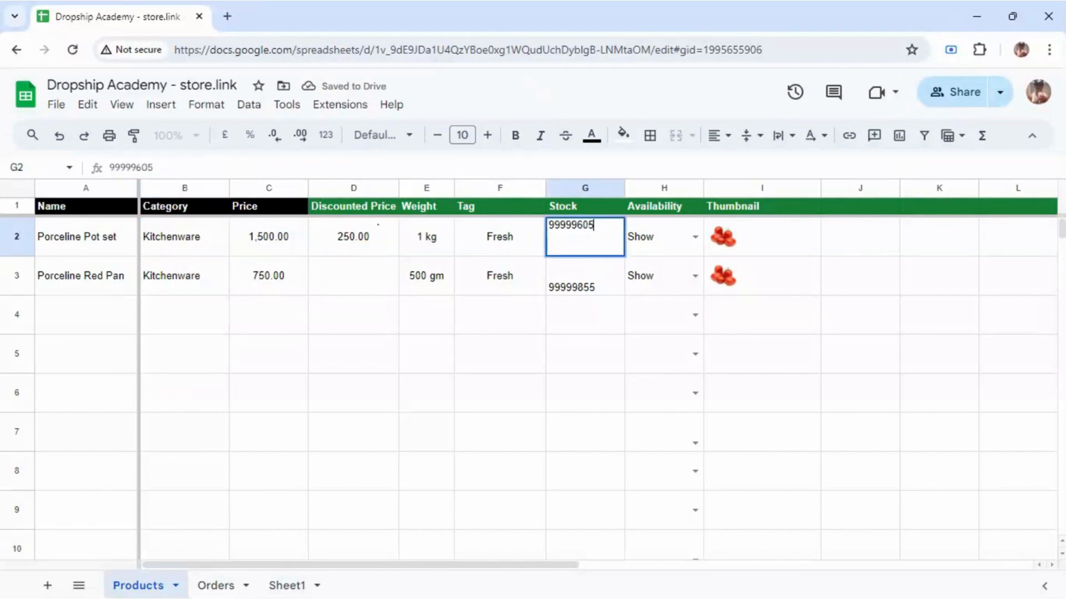
pyautogui.moveTo(594, 235); pyautogui.dragTo(551, 239)
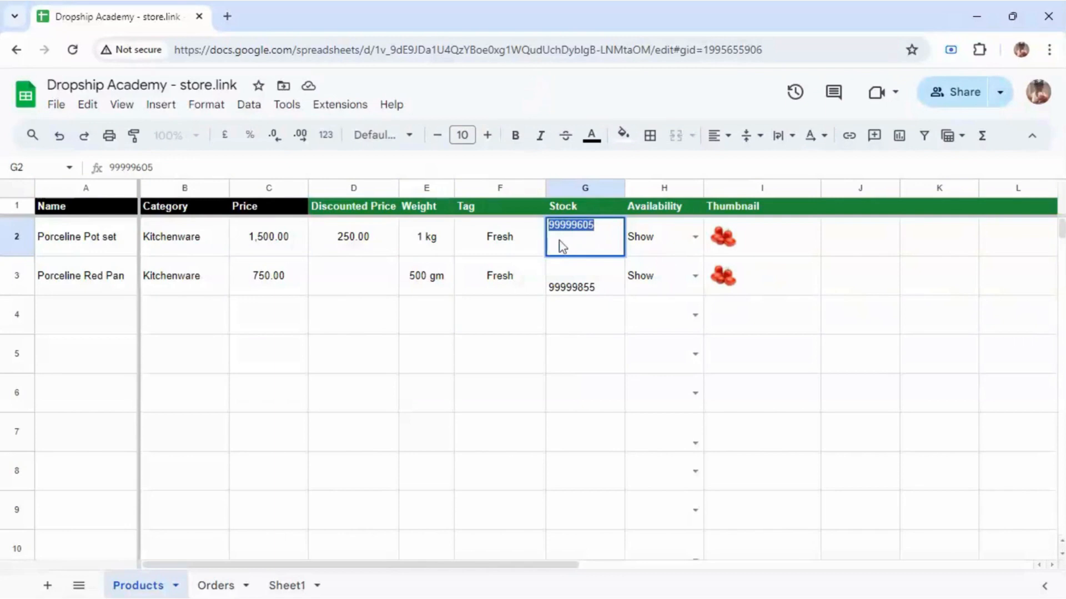
pyautogui.write('00')
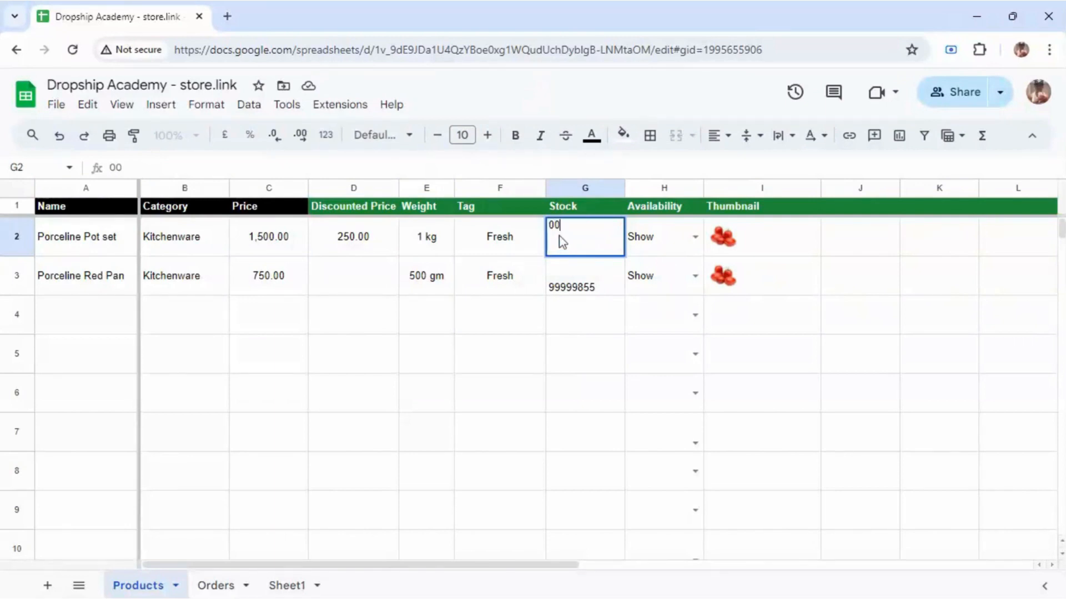
pyautogui.write('1')
pyautogui.press('Return')
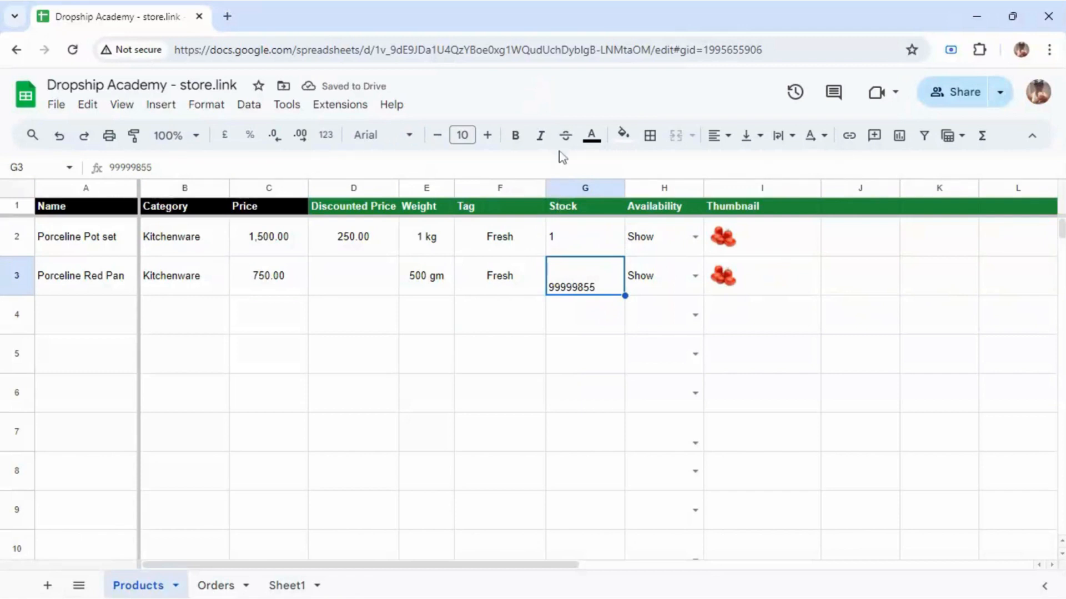
pyautogui.write('2')
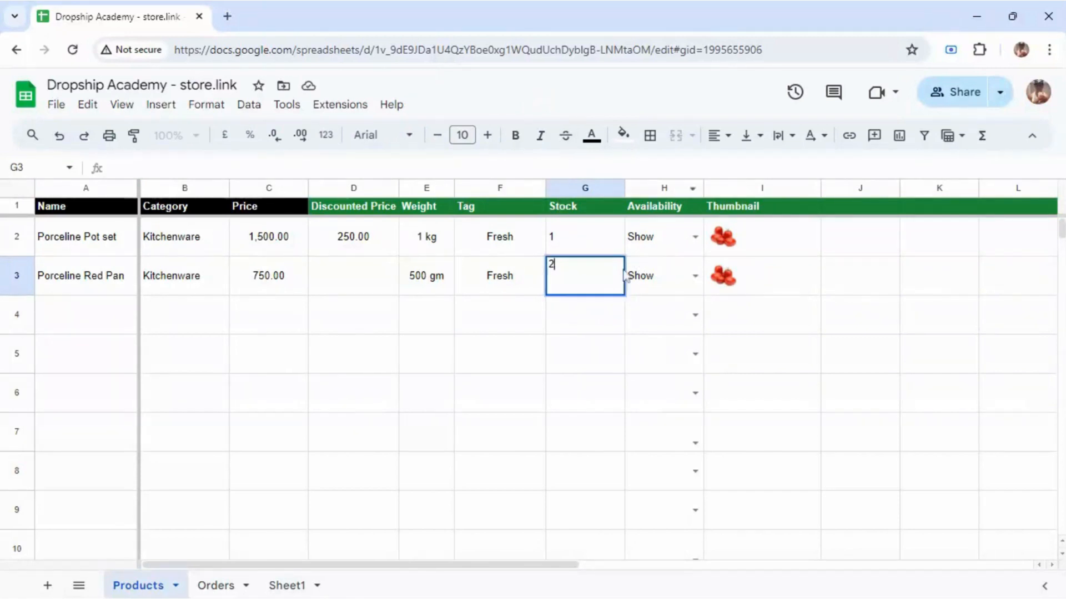
pyautogui.click(559, 323)
pyautogui.click(633, 254)
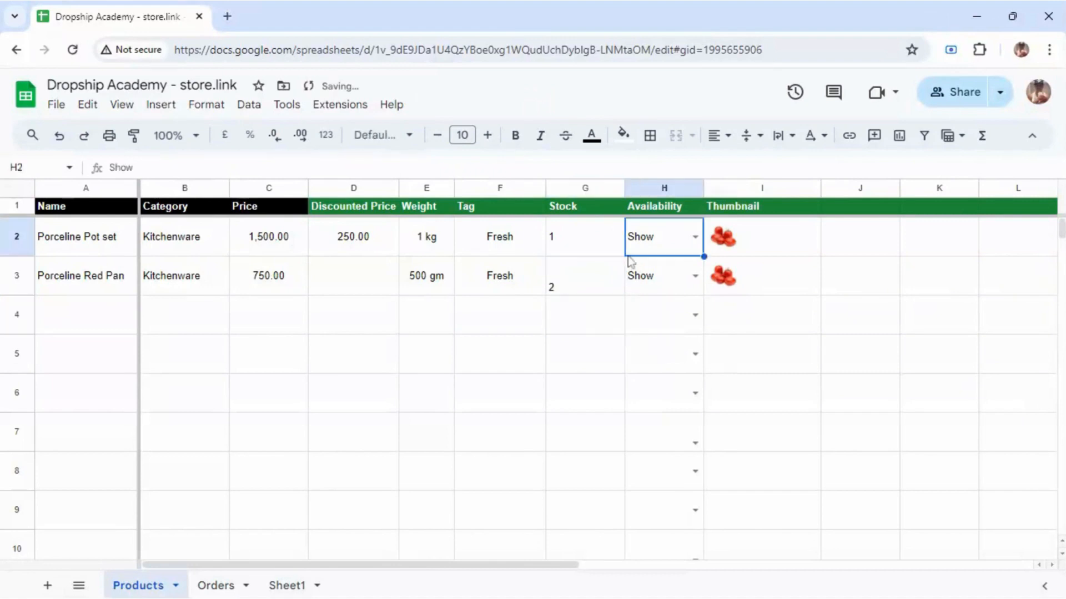
pyautogui.click(722, 248)
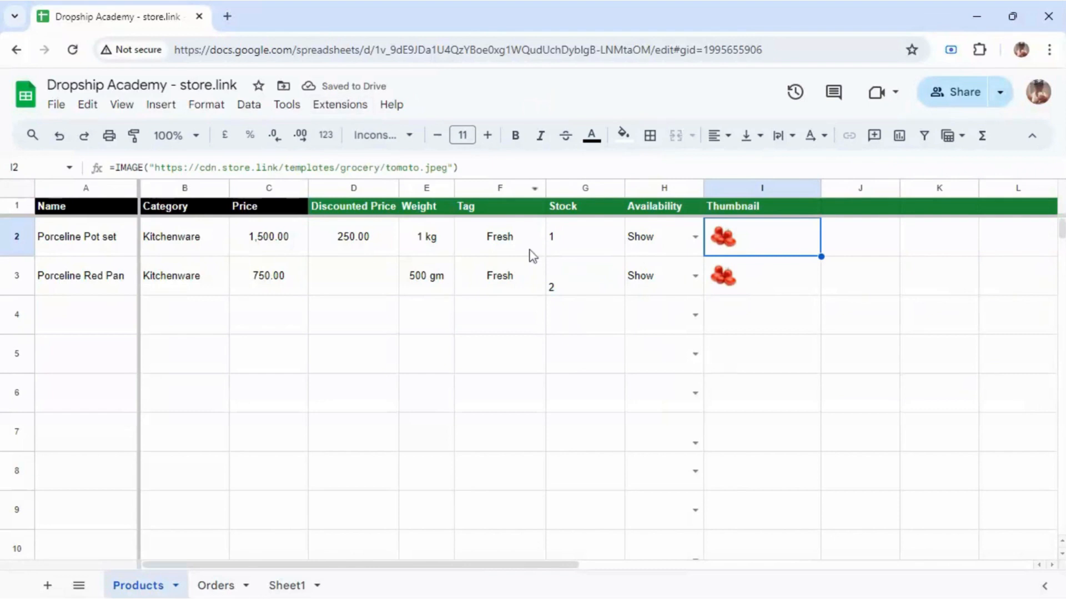
# Step: Change the Porceline Red Pan's weight from 500 gm to 1kg
pyautogui.click(443, 276)
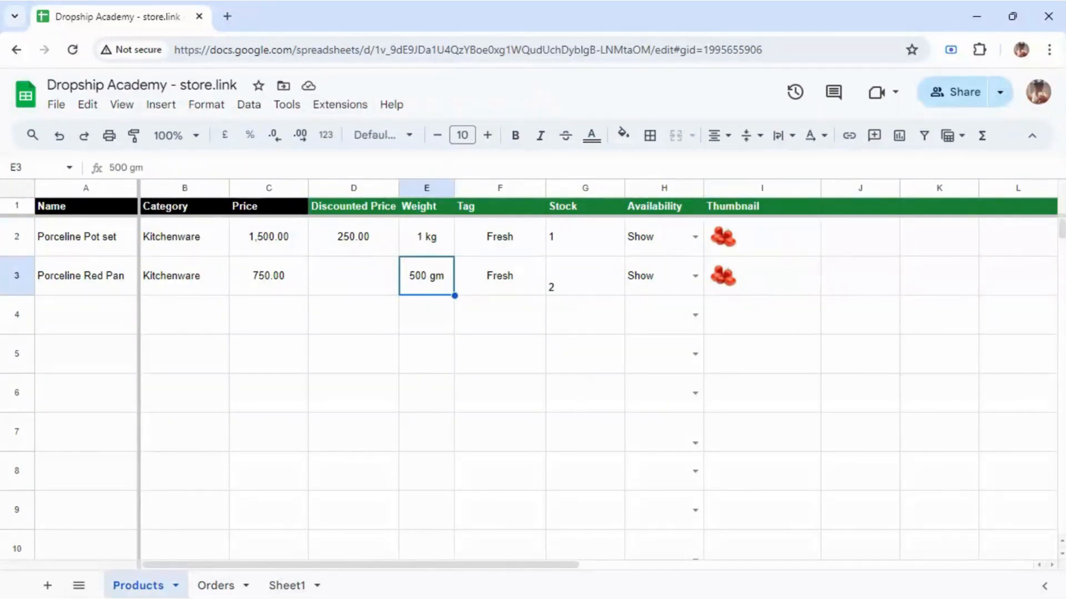
pyautogui.write('1kg')
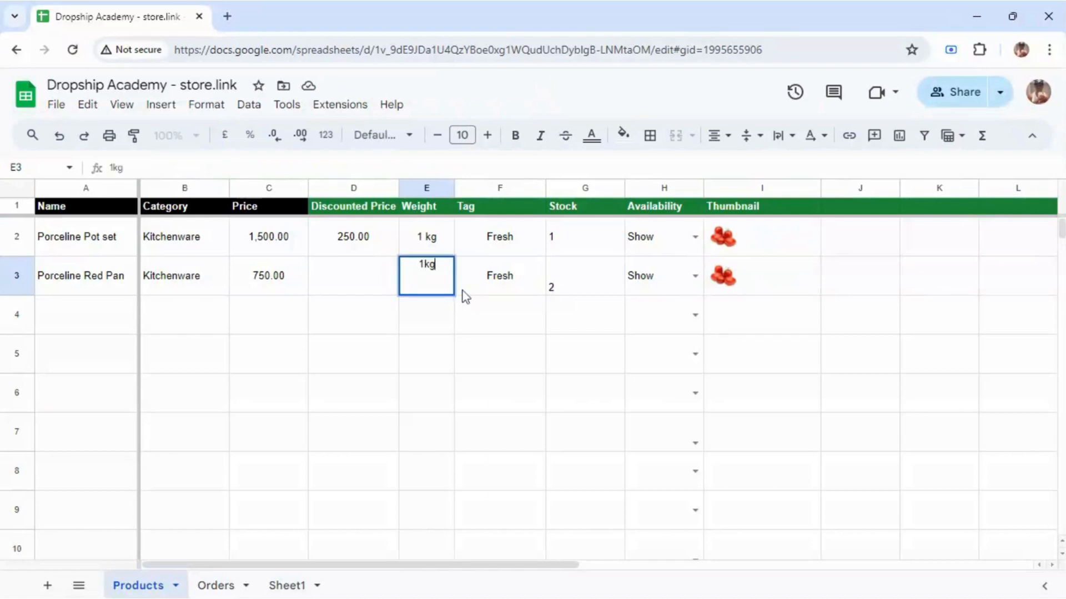
pyautogui.click(506, 290)
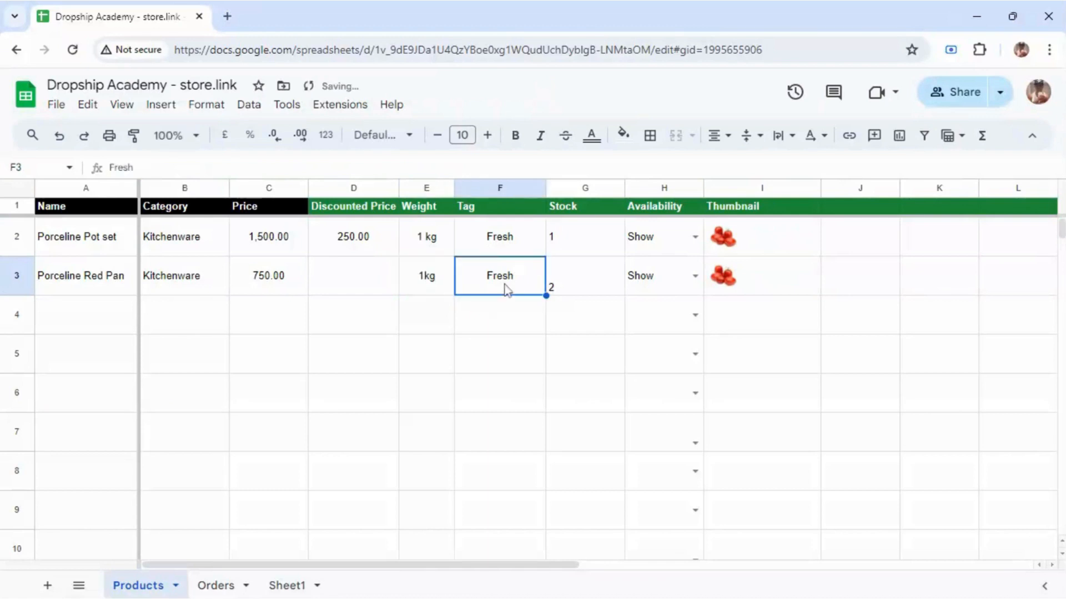
# Step: Retag both products from Fresh to Brand New in F2 and F3
pyautogui.click(494, 240)
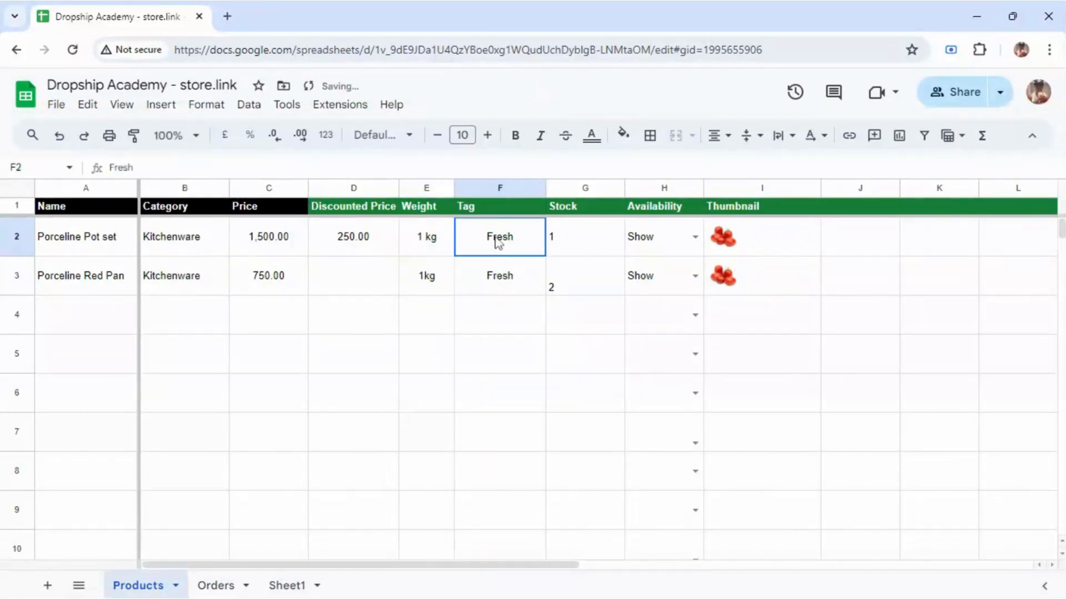
pyautogui.write('Br')
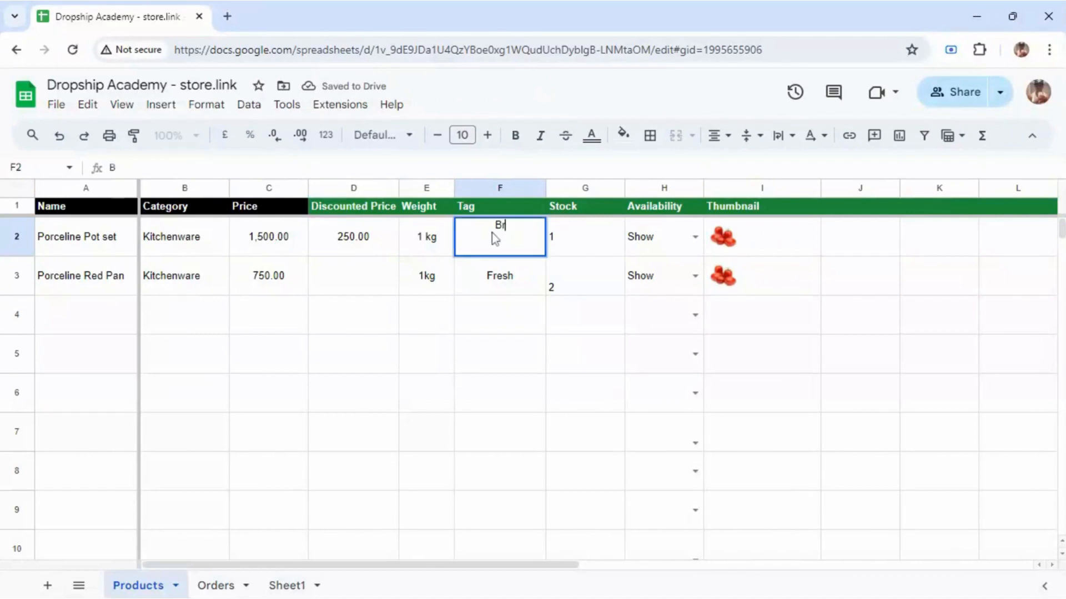
pyautogui.write('and New')
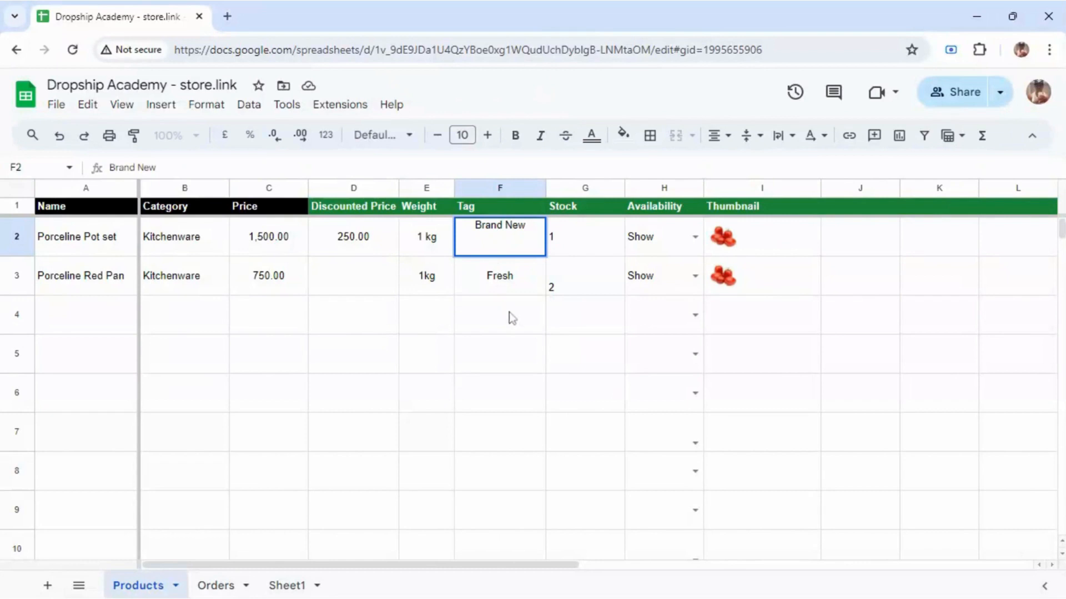
pyautogui.click(514, 280)
pyautogui.write('B')
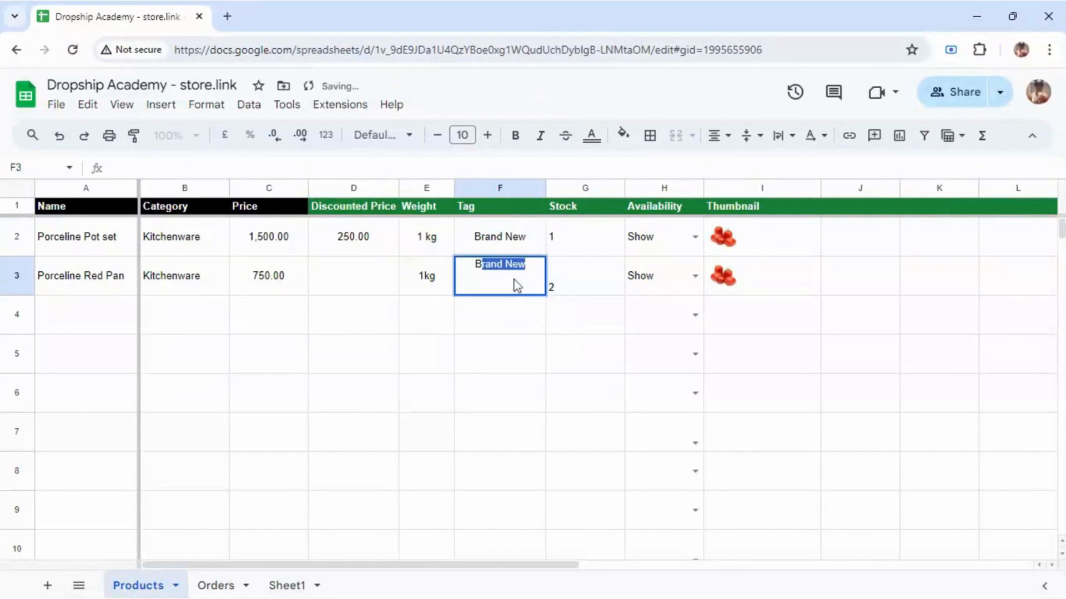
pyautogui.write('rand ne')
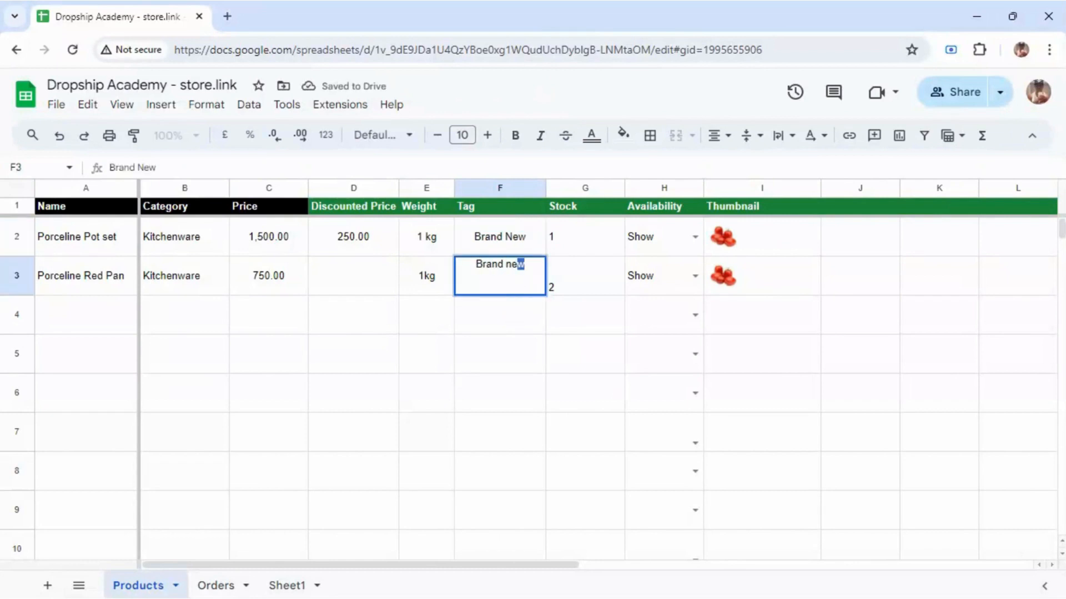
pyautogui.click(353, 276)
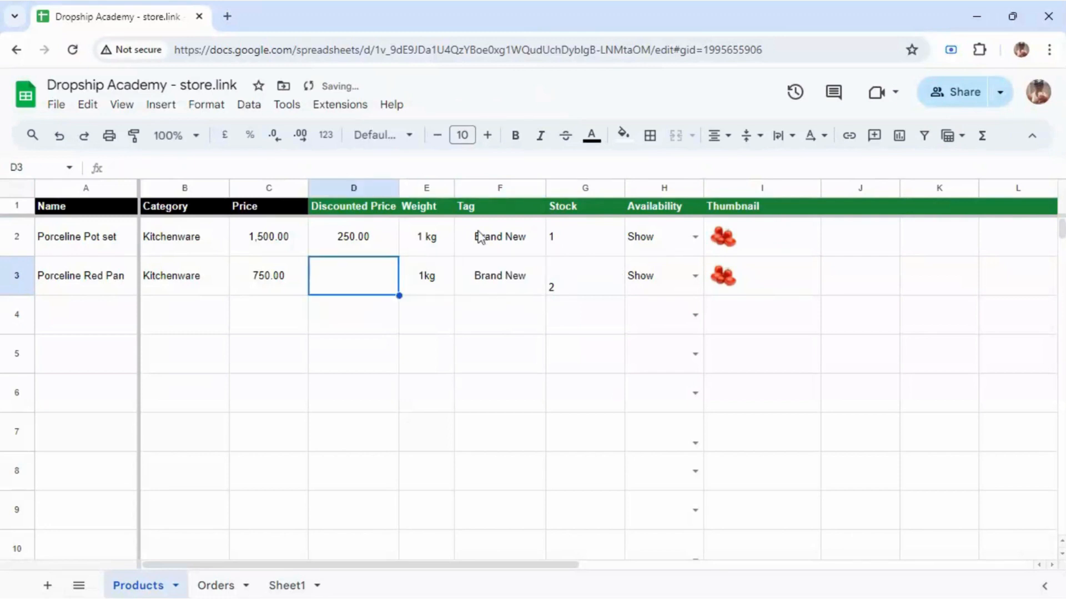
# Step: Insert an image from the computer into the discounted price cell D3
pyautogui.click(169, 107)
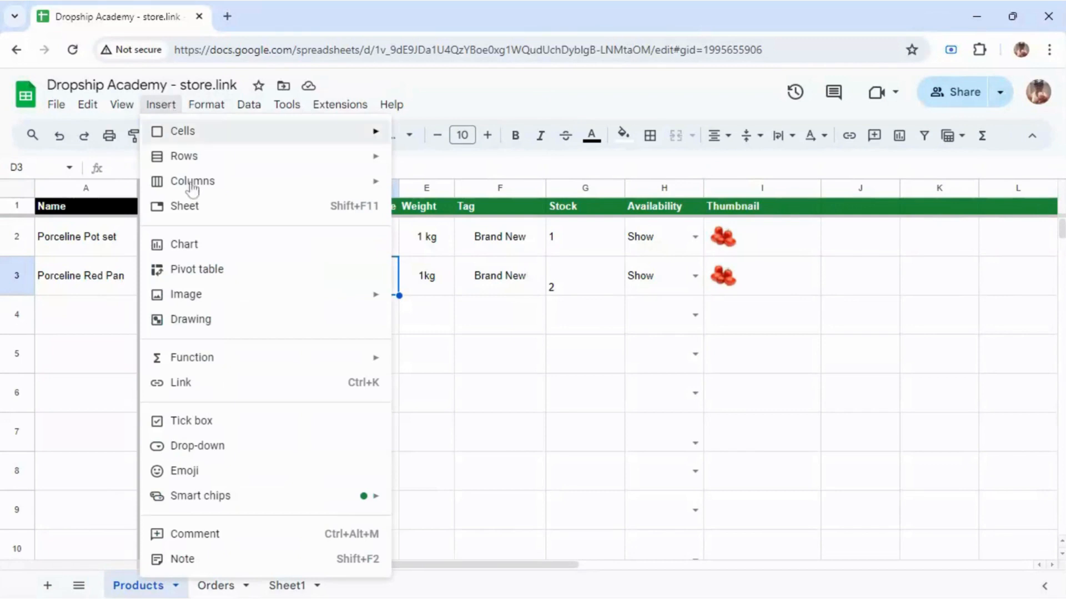
pyautogui.moveTo(247, 300)
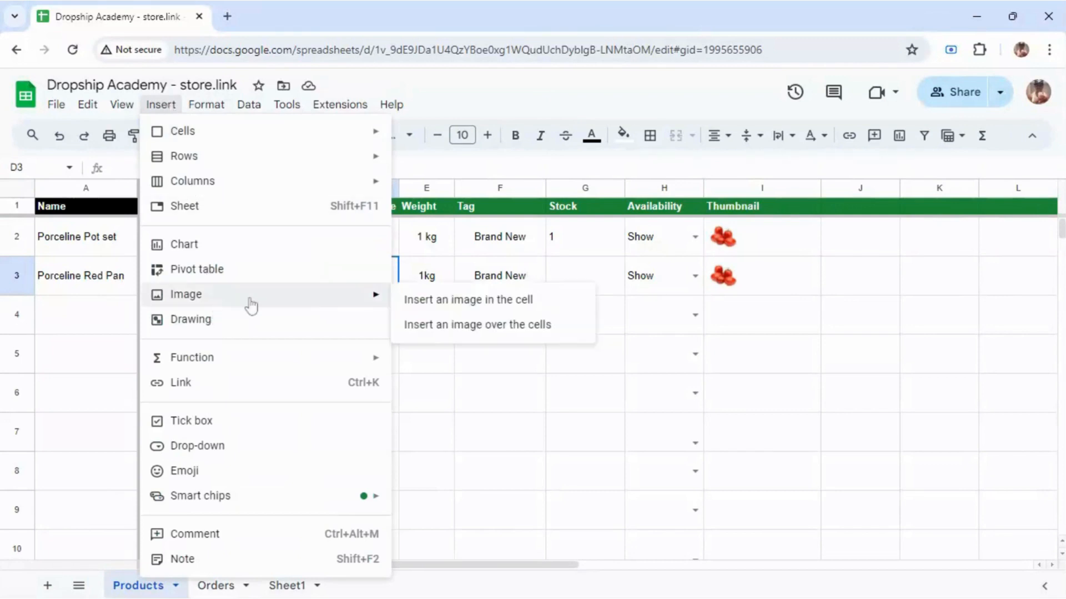
pyautogui.click(435, 301)
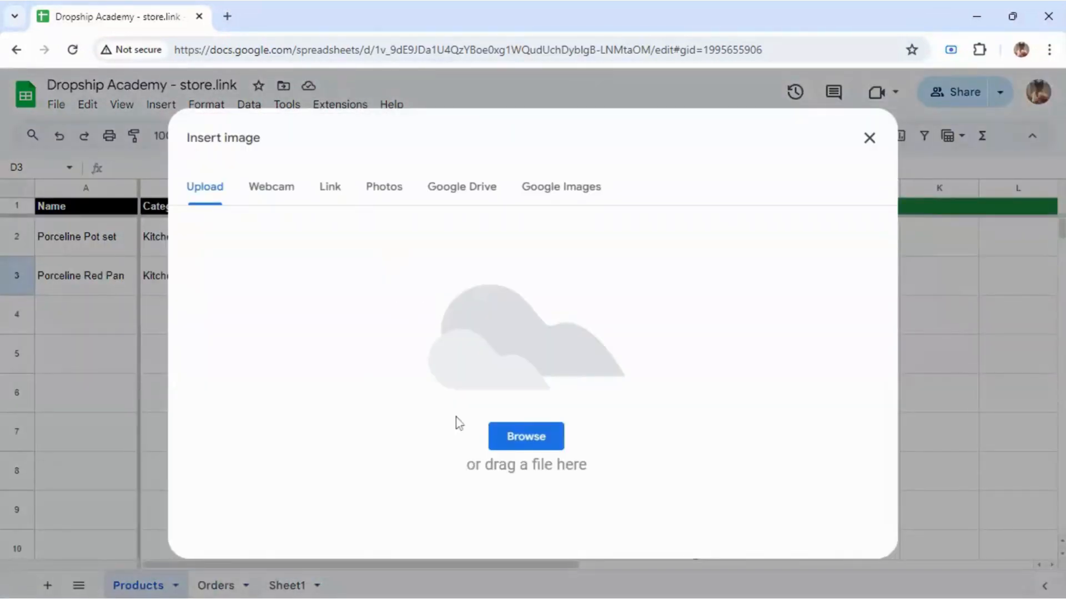
pyautogui.click(500, 438)
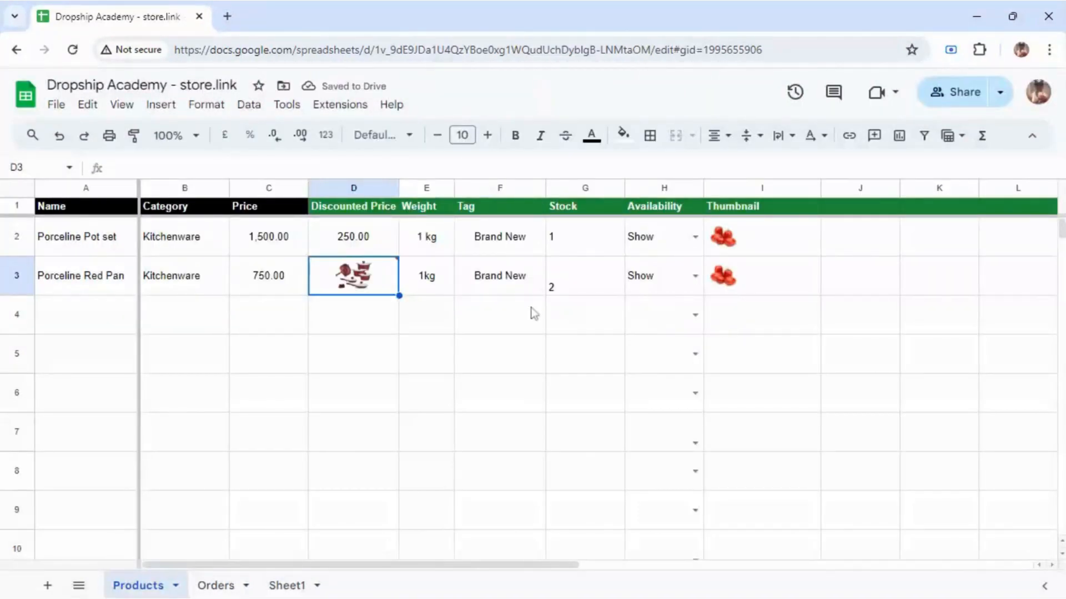
# Step: Undo the image in D3 and enter 25 as the Red Pan's discounted price
pyautogui.click(60, 136)
pyautogui.click(58, 137)
pyautogui.click(180, 323)
pyautogui.hotkey('ctrl', 'z')
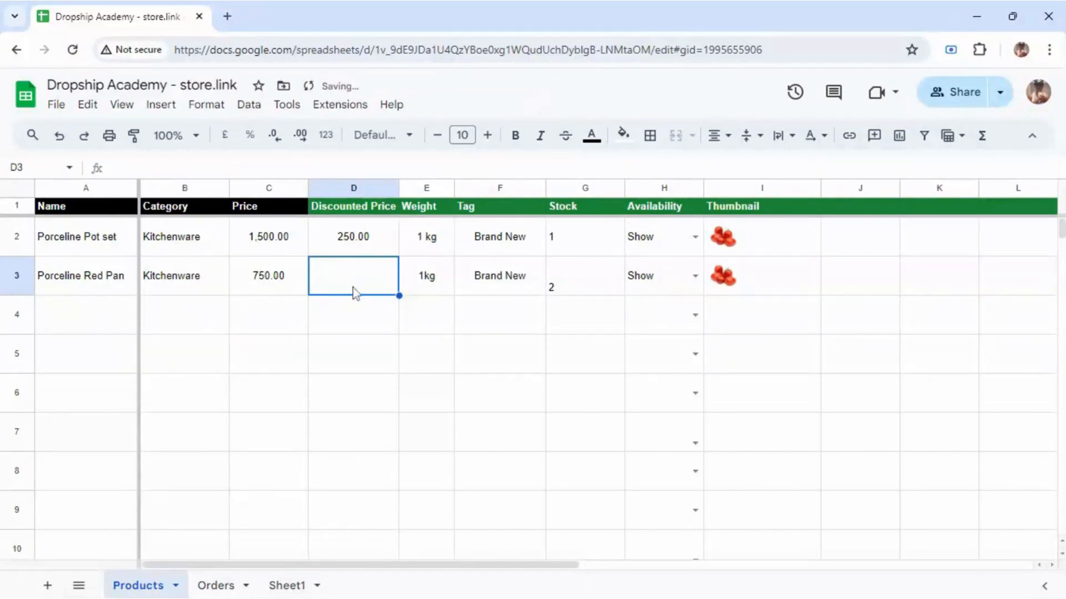
pyautogui.write('25')
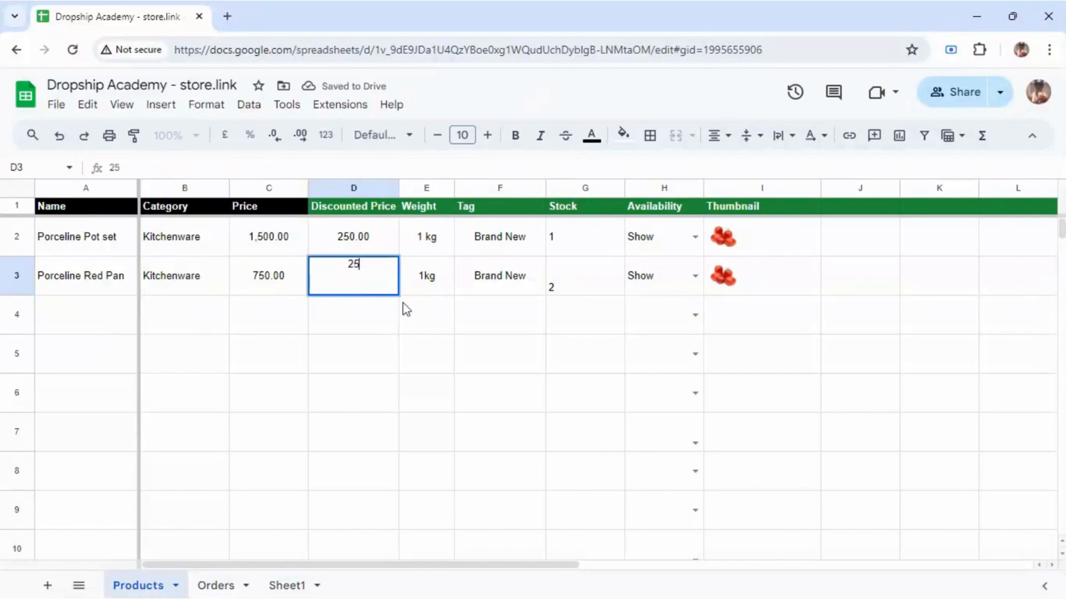
pyautogui.click(466, 311)
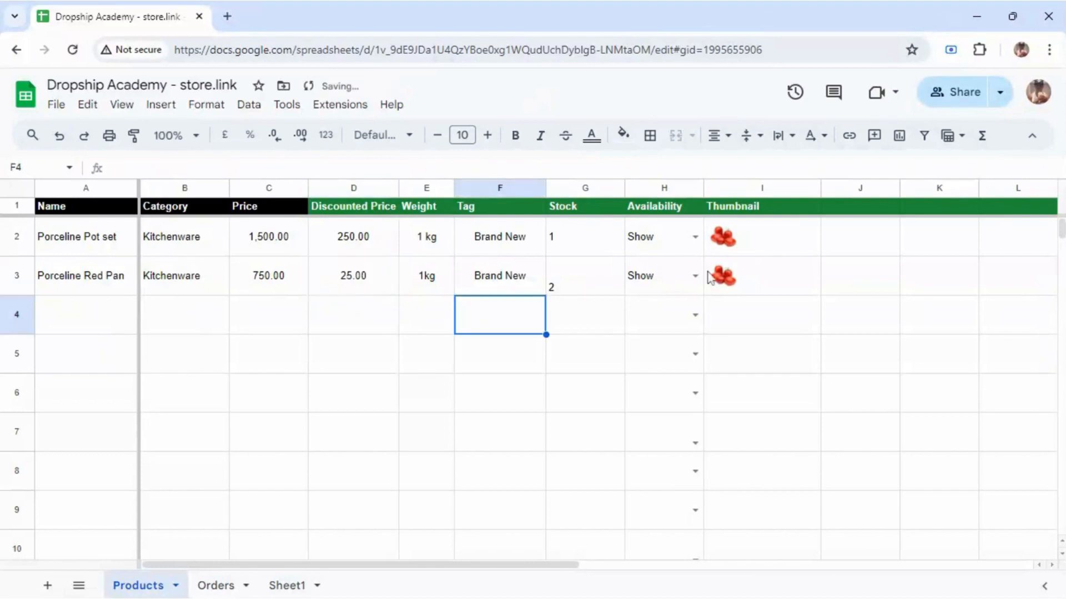
pyautogui.rightClick(744, 245)
# Step: Inspect the Pot set's thumbnail formula in I2 without changing it
pyautogui.click(729, 241)
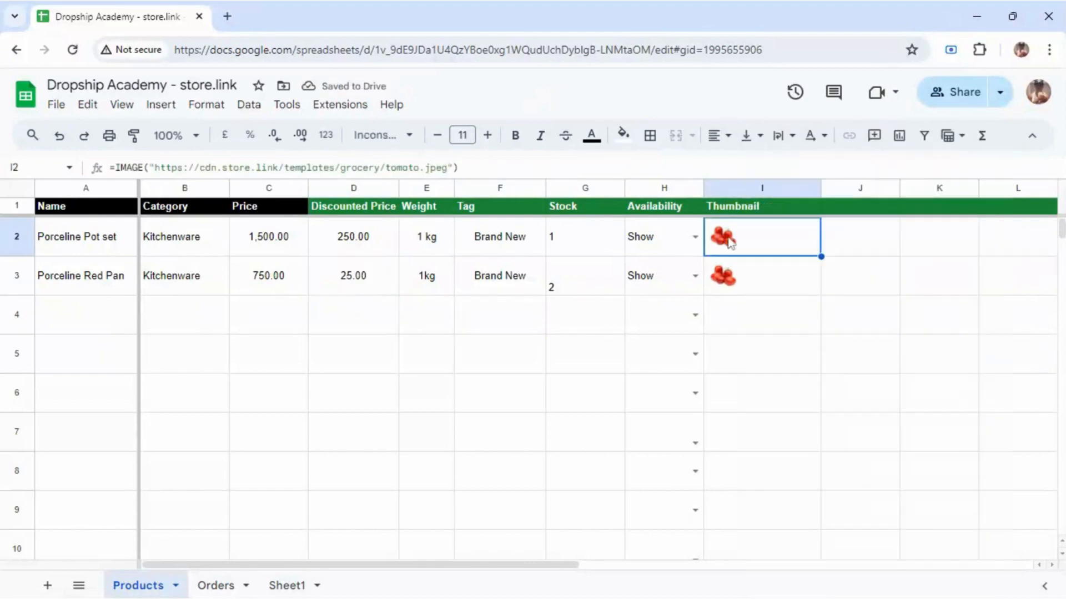
pyautogui.doubleClick(729, 240)
pyautogui.click(727, 270)
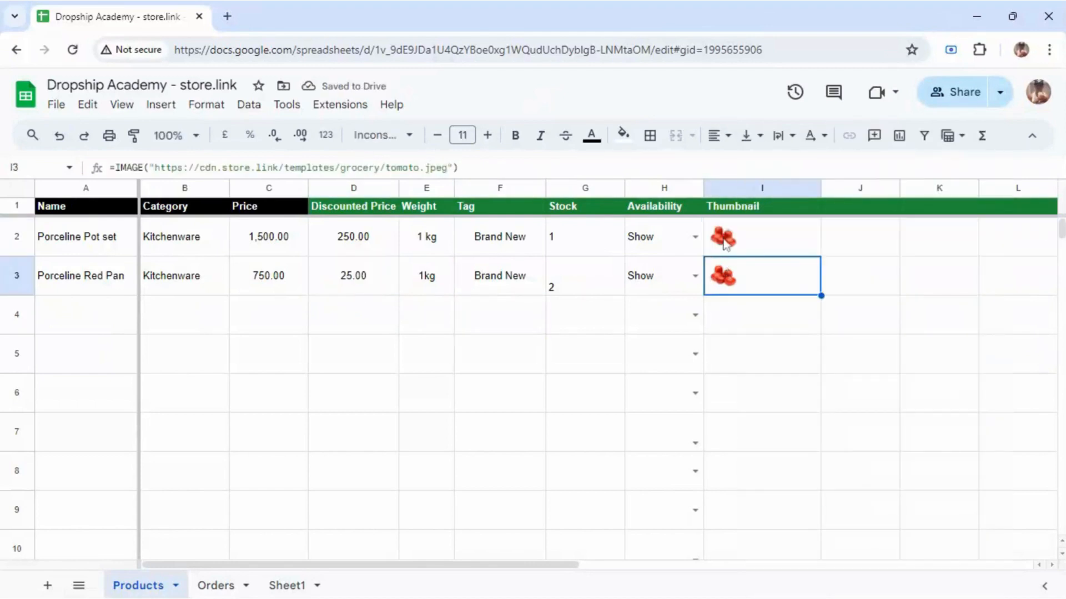
pyautogui.rightClick(723, 240)
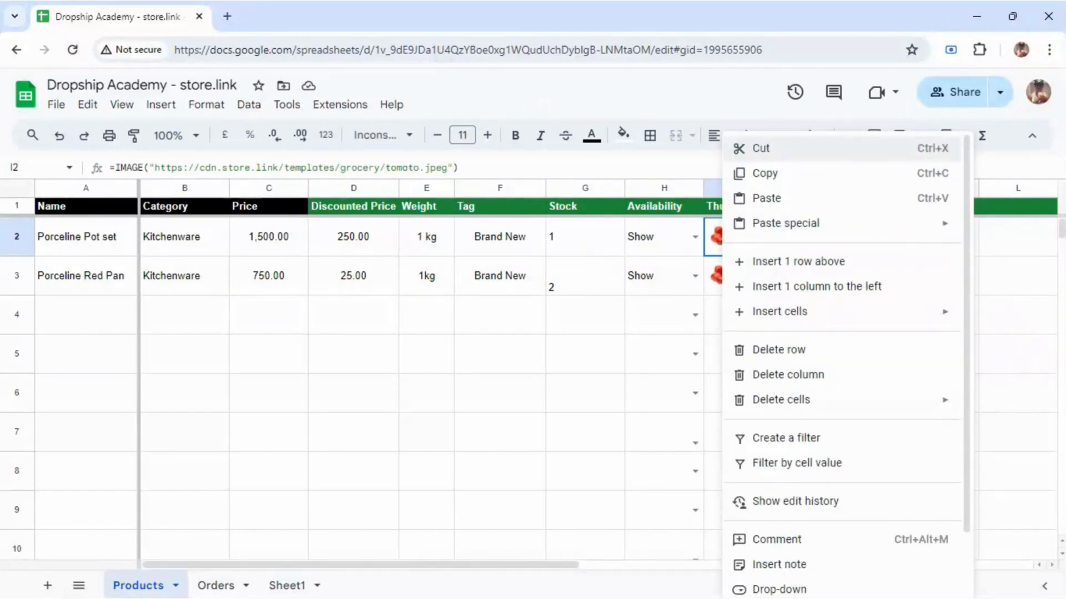
pyautogui.click(710, 246)
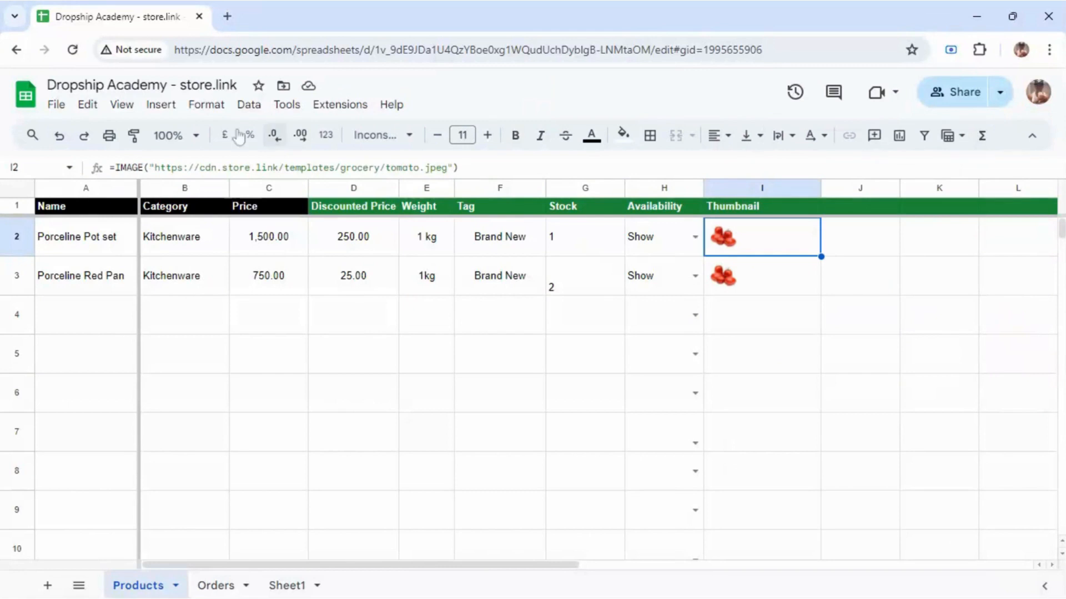
# Step: Upload a red porcelain kitchenware picture into thumbnail cell I2
pyautogui.click(158, 105)
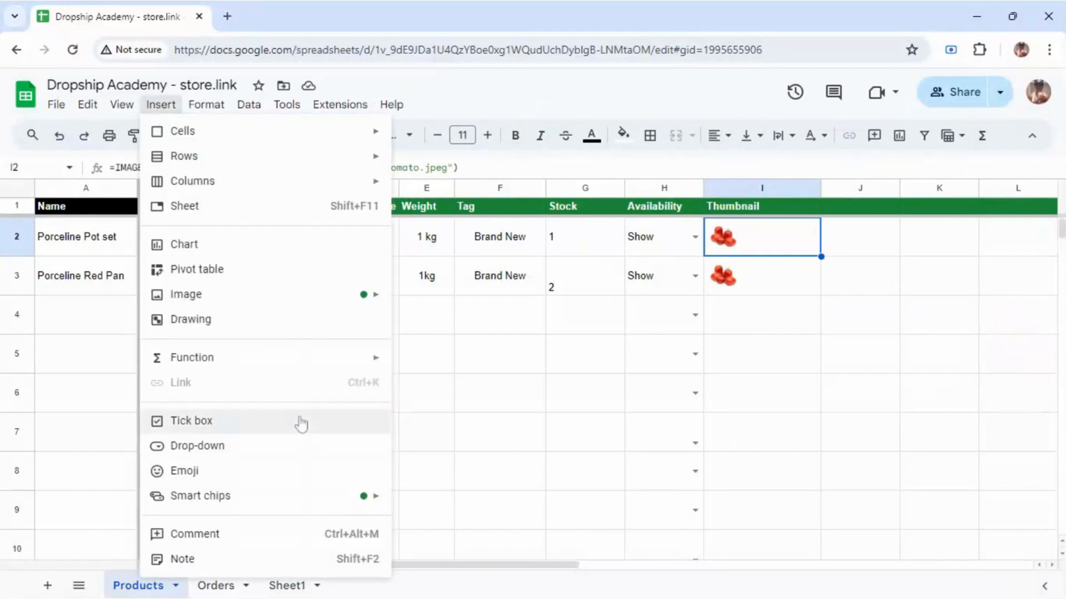
pyautogui.moveTo(237, 295)
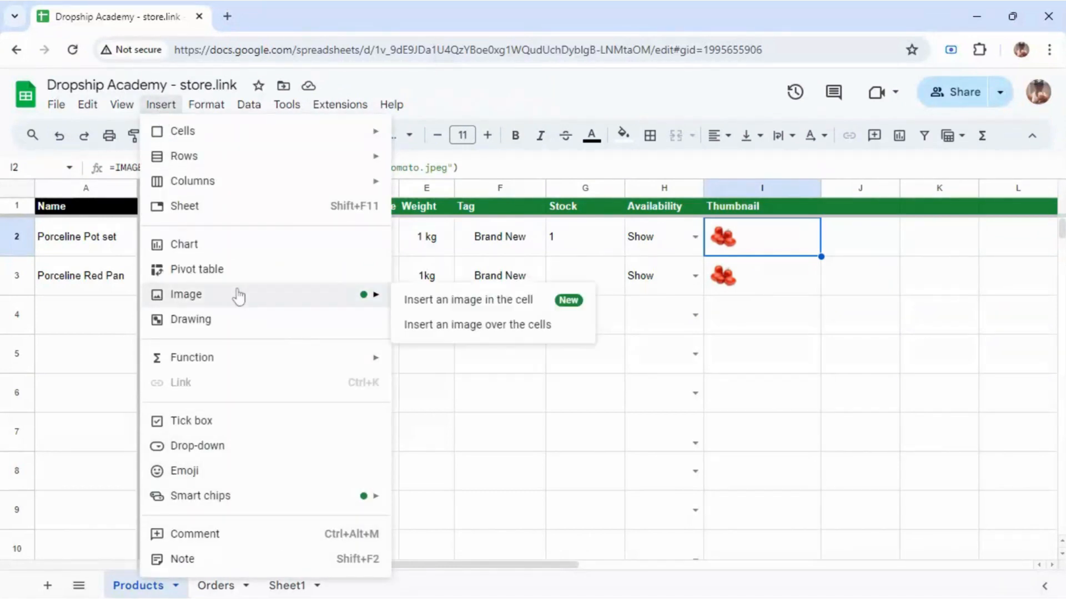
pyautogui.click(465, 311)
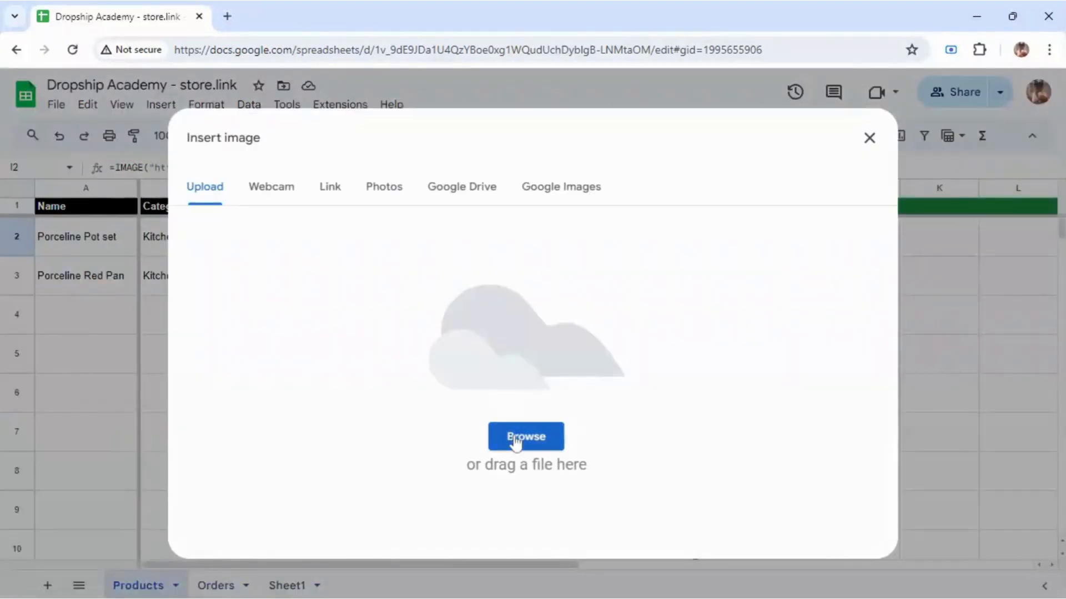
pyautogui.click(515, 441)
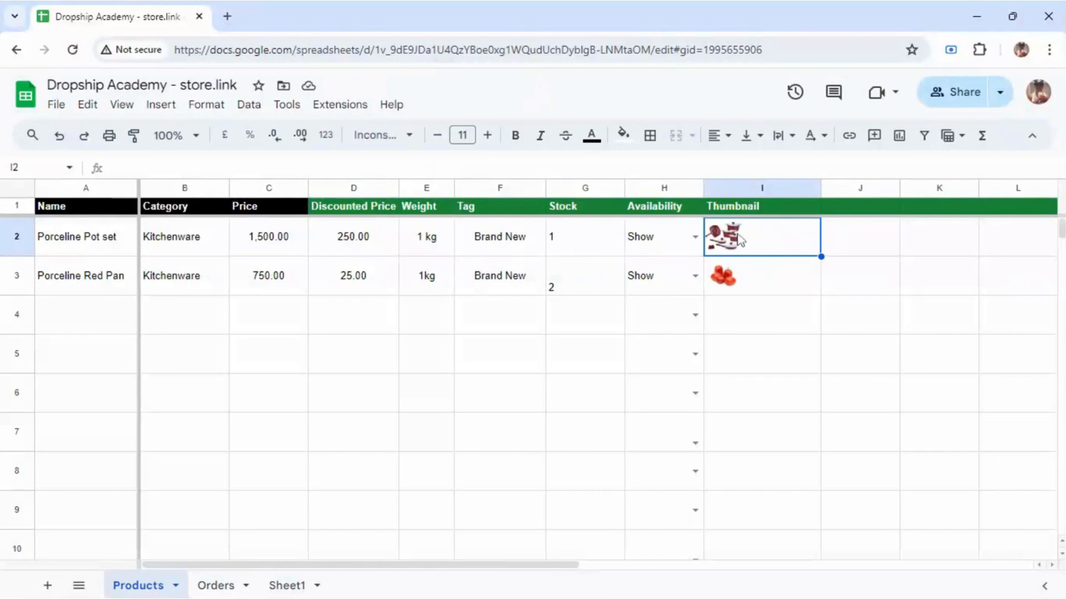
pyautogui.click(858, 238)
# Step: Upload a second pot set picture into cell J2
pyautogui.rightClick(857, 237)
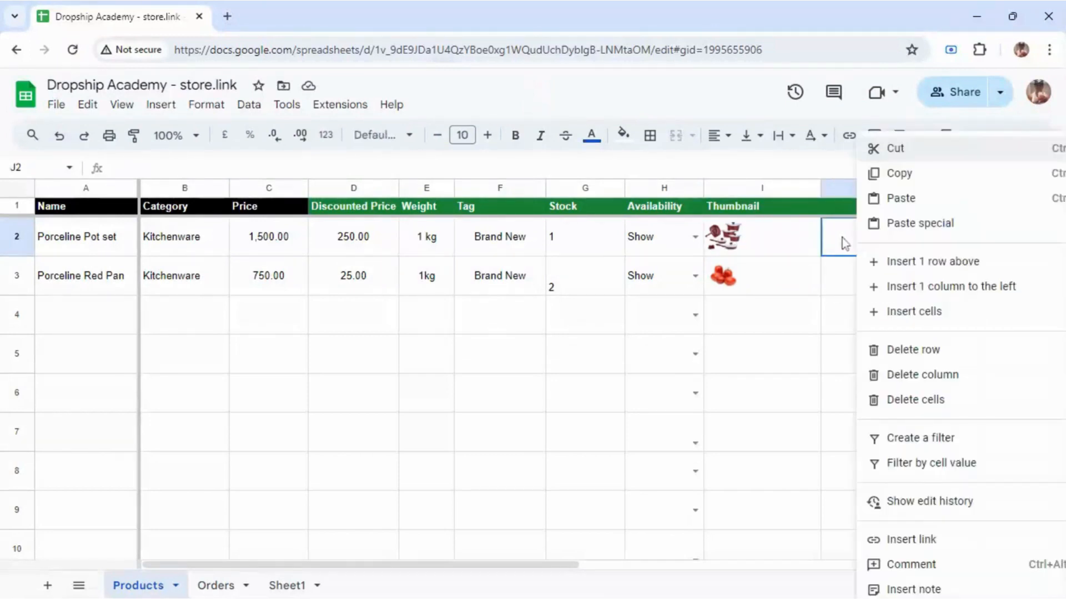
pyautogui.click(839, 240)
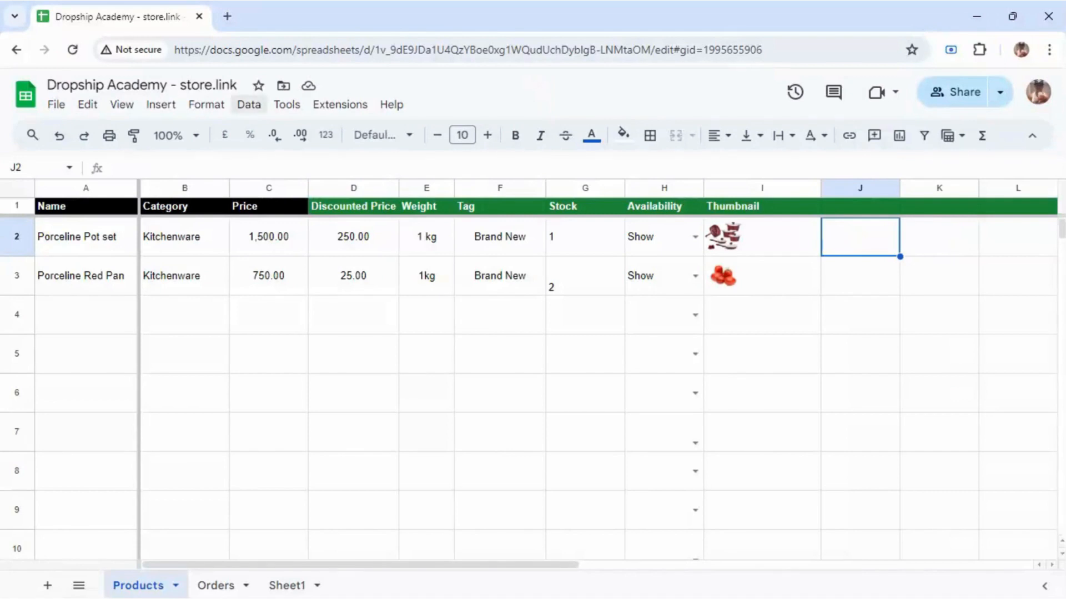
pyautogui.click(161, 105)
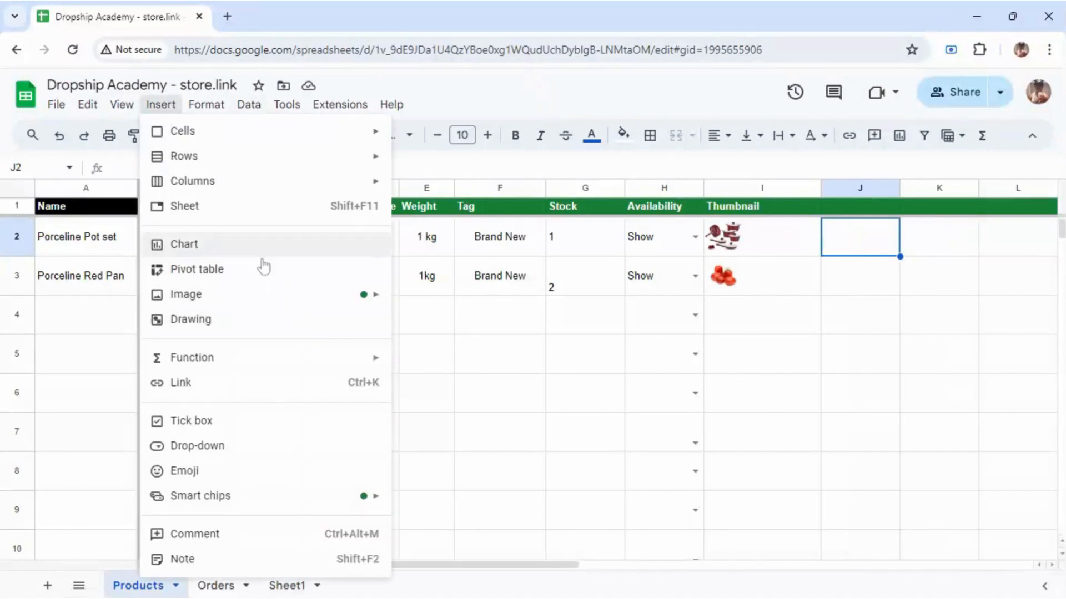
pyautogui.moveTo(297, 297)
pyautogui.click(441, 301)
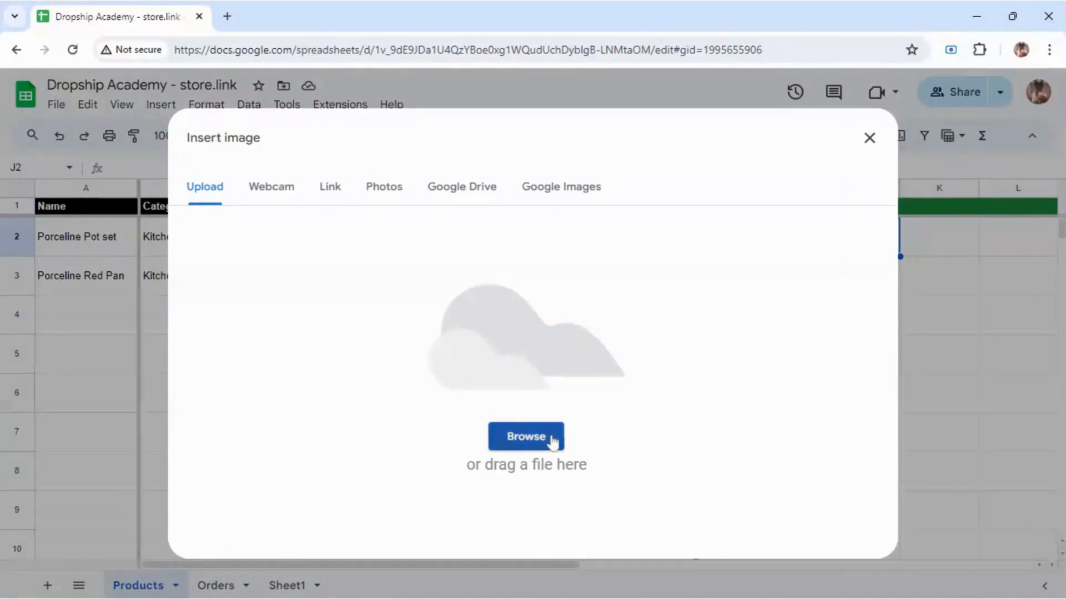
pyautogui.click(552, 441)
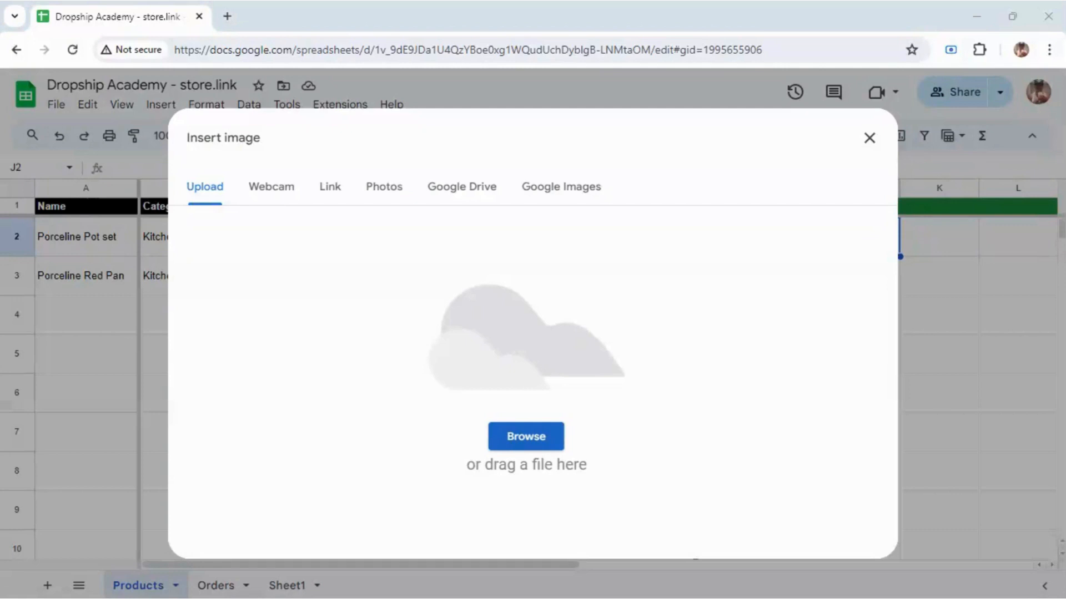
pyautogui.press('Return')
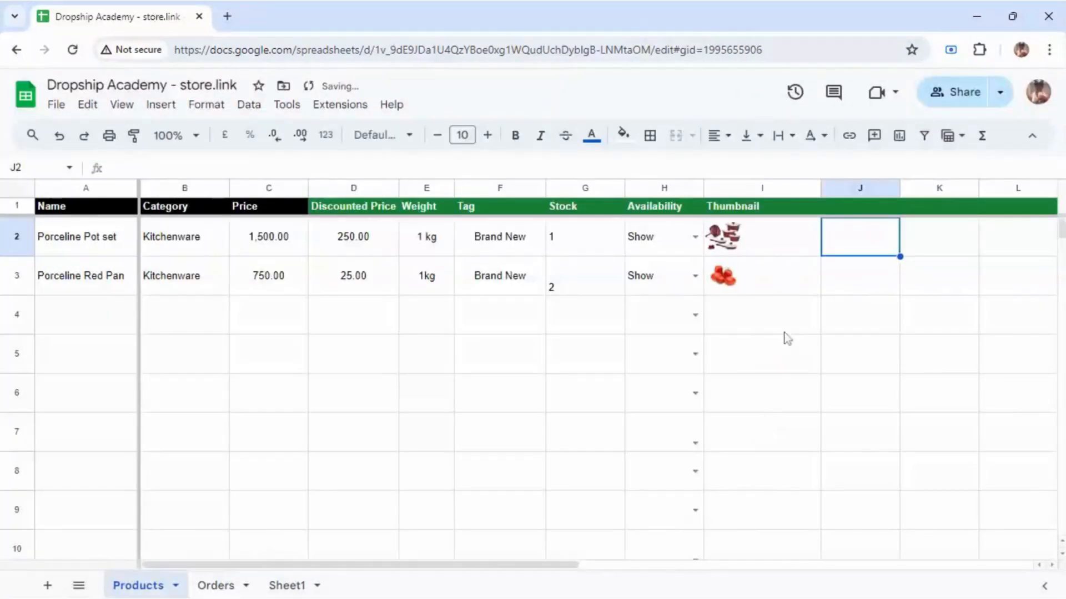
# Step: Upload a third pot set picture into cell K2
pyautogui.click(904, 247)
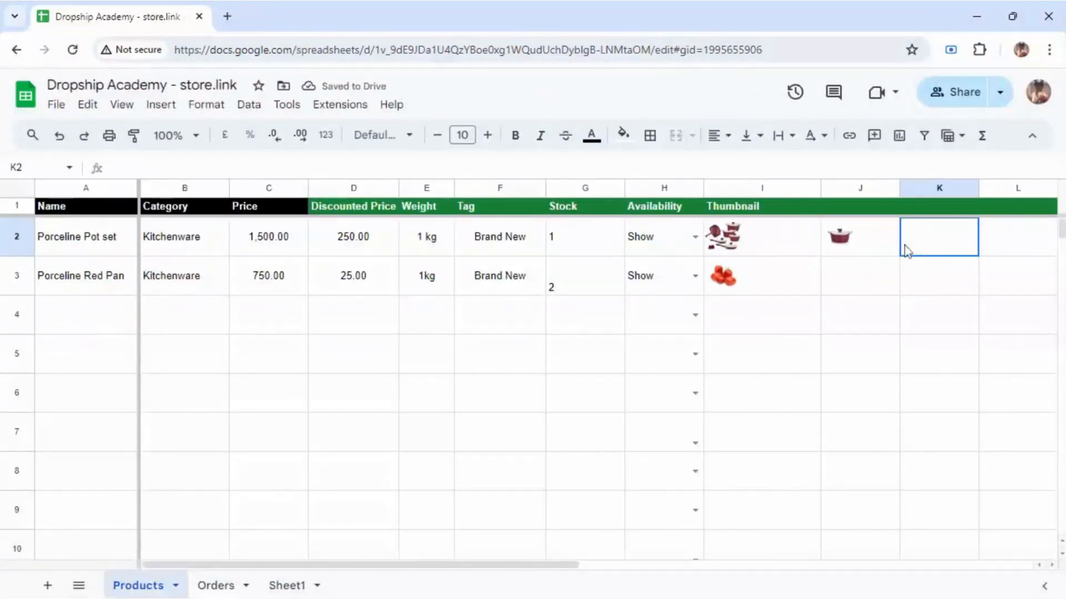
pyautogui.rightClick(926, 252)
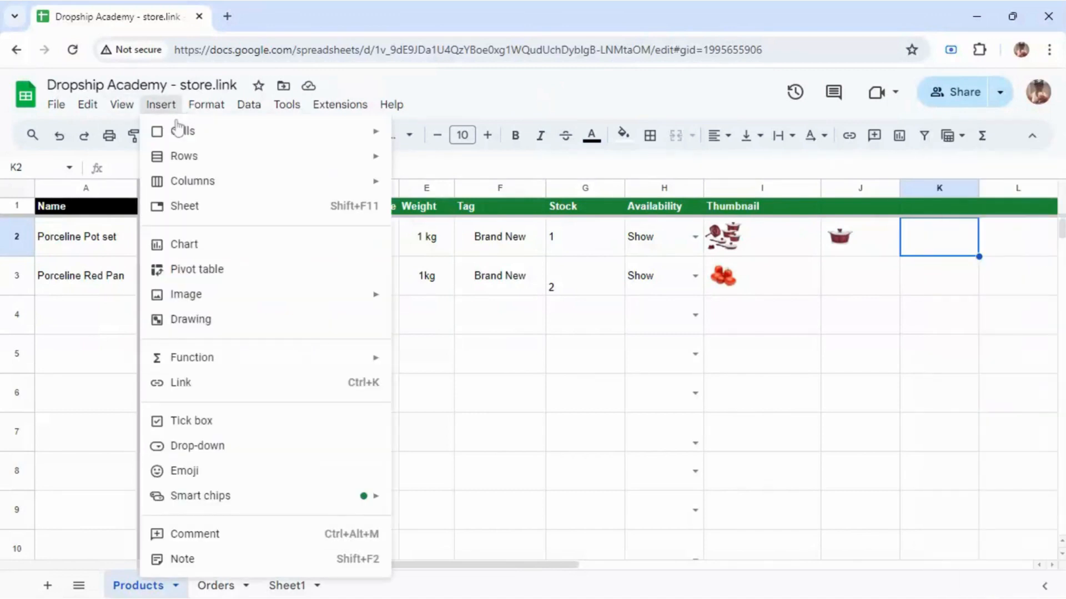
pyautogui.moveTo(340, 303)
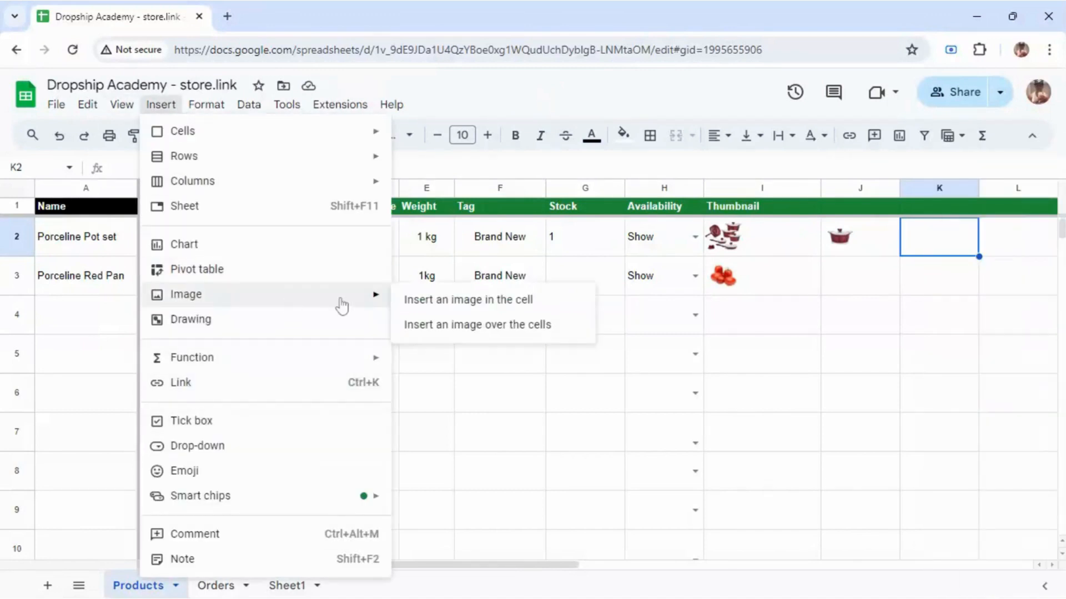
pyautogui.click(435, 301)
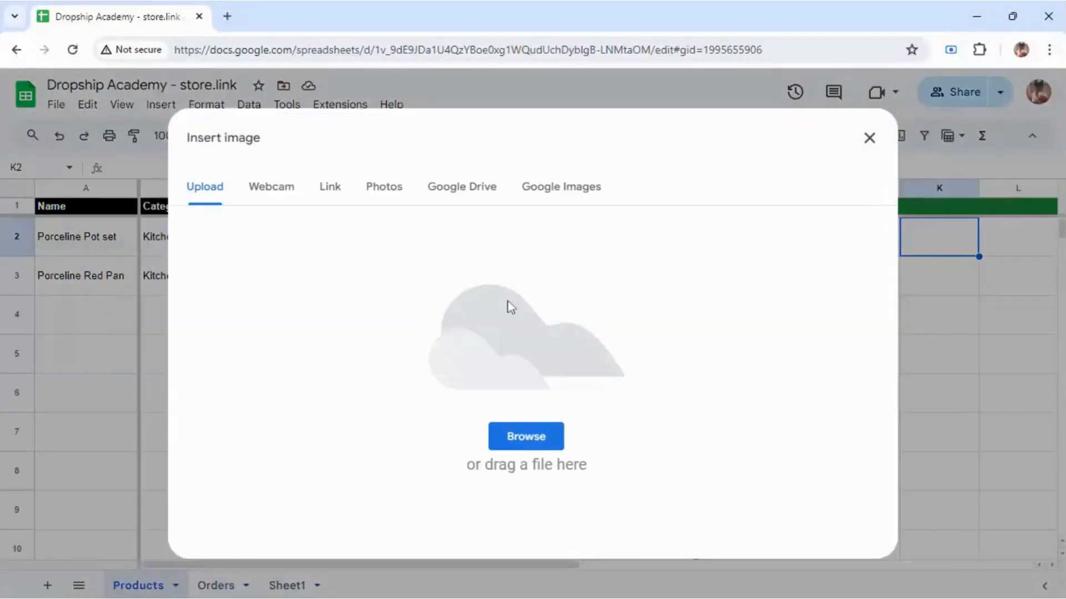
pyautogui.click(515, 439)
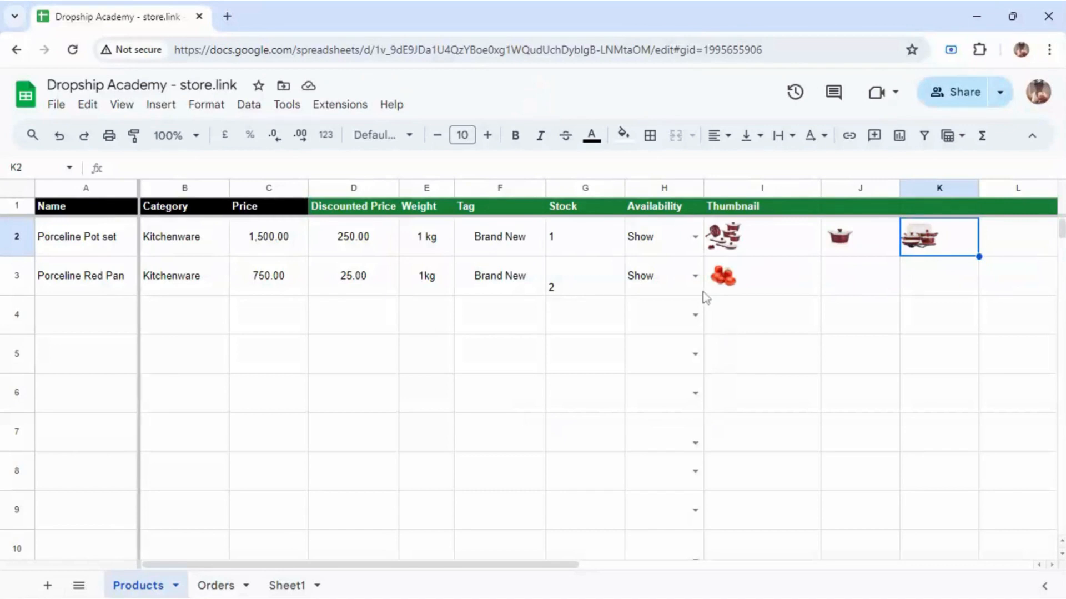
# Step: Clear every Porceline Red Pan cell in row 3, from name A3 to thumbnail I3
pyautogui.click(107, 277)
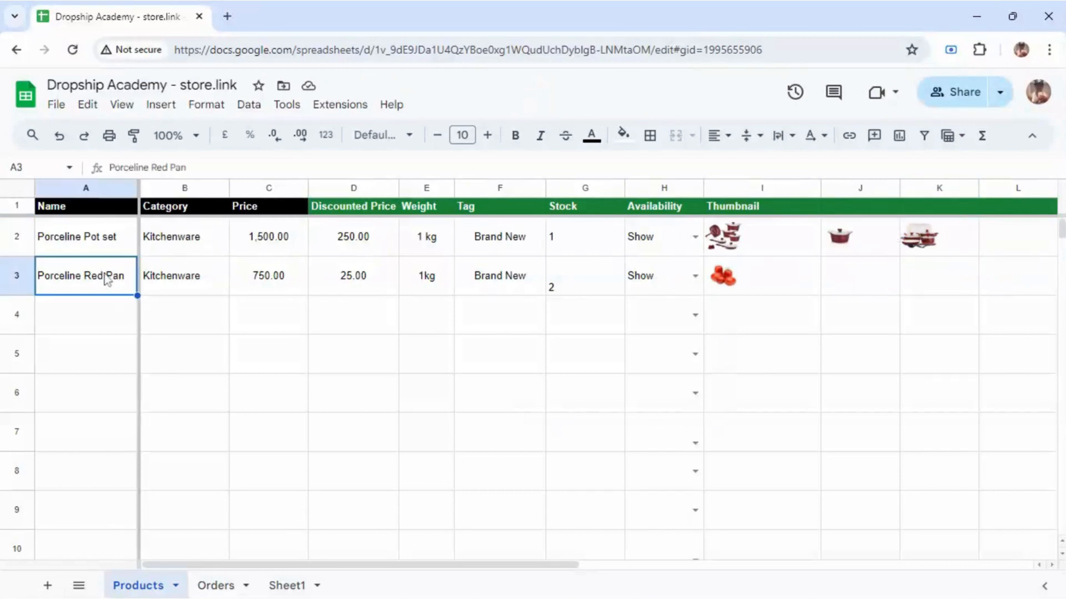
pyautogui.press('Delete')
pyautogui.click(165, 284)
pyautogui.press('Delete')
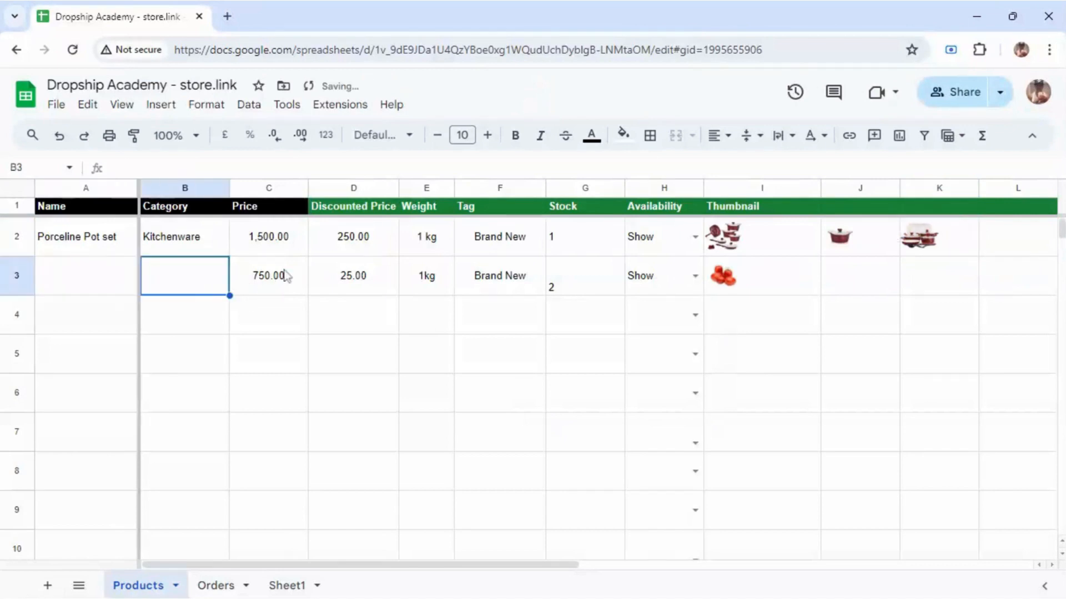
pyautogui.click(269, 276)
pyautogui.press('Delete')
pyautogui.click(345, 277)
pyautogui.press('Delete')
pyautogui.click(448, 278)
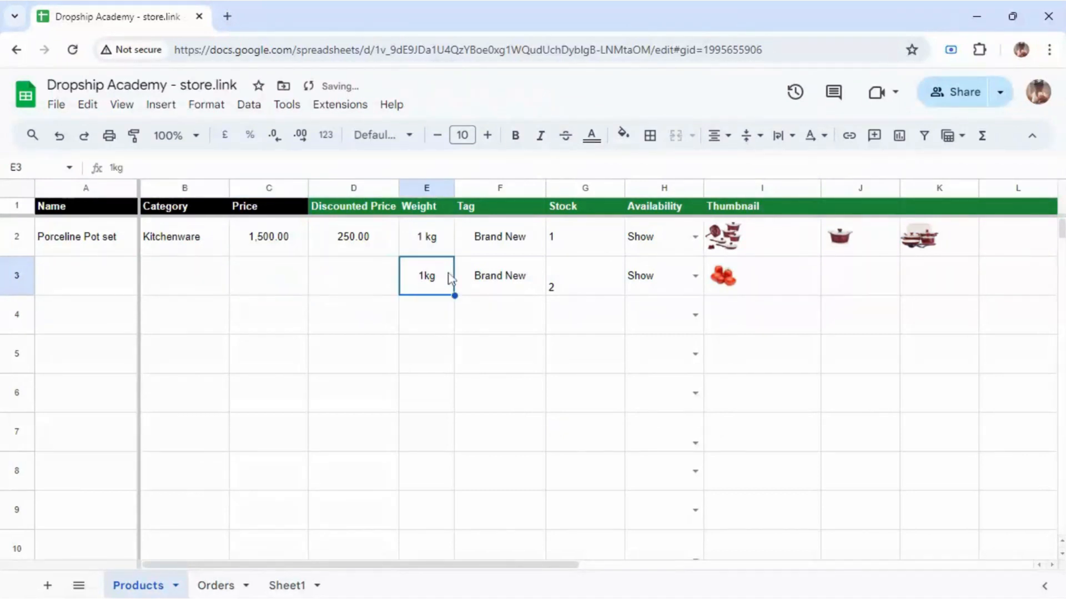
pyautogui.press('Delete')
pyautogui.click(503, 282)
pyautogui.press('Delete')
pyautogui.click(571, 281)
pyautogui.press('Delete')
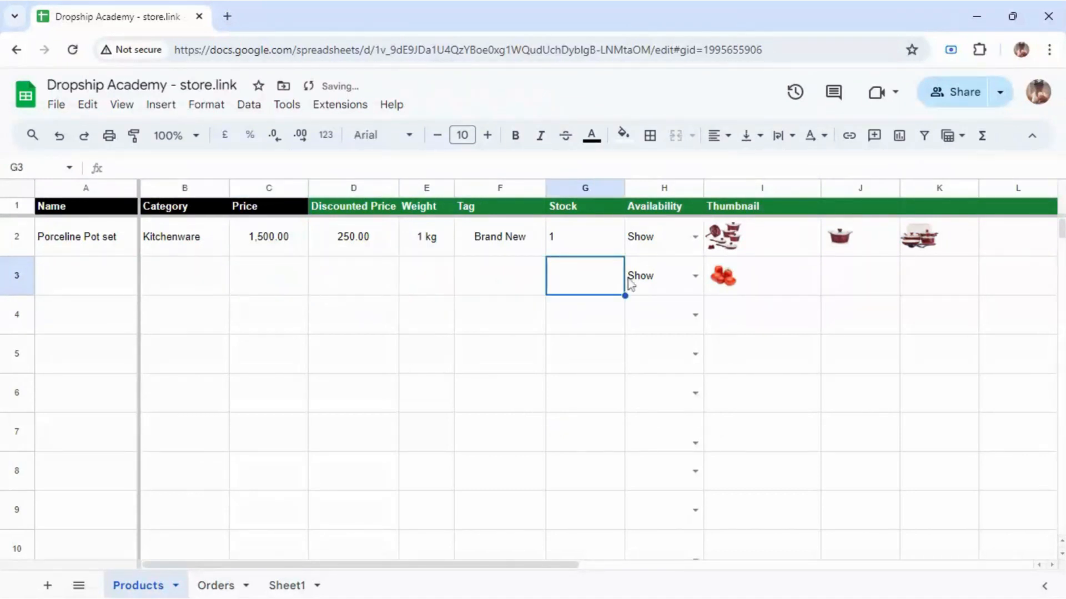
pyautogui.click(641, 287)
pyautogui.press('Delete')
pyautogui.click(738, 283)
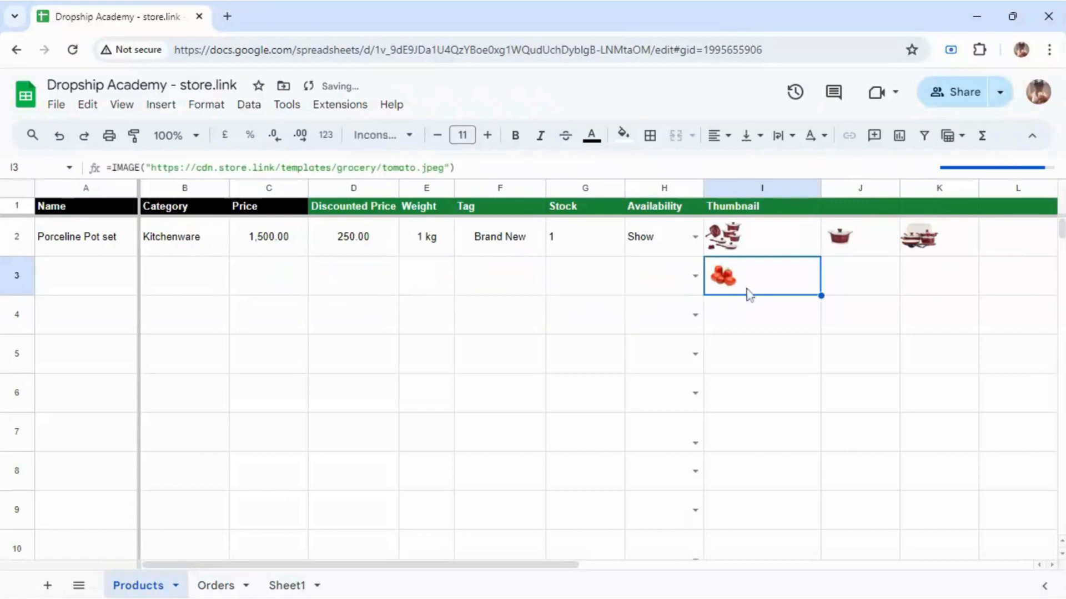
pyautogui.press('Delete')
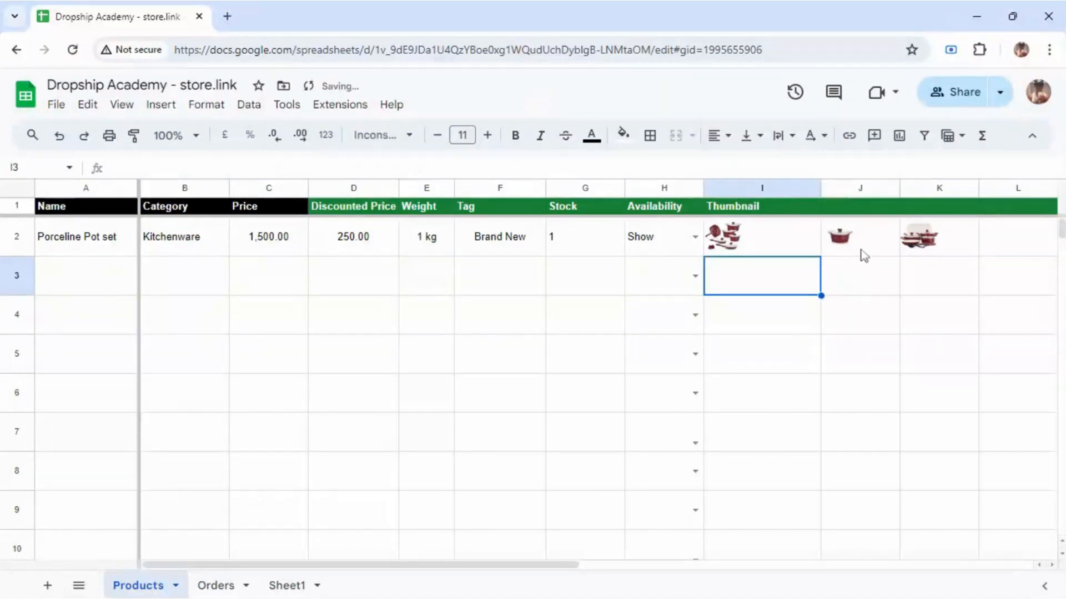
# Step: Remove the J2 pot image and undo the accidental deletion of the I2 thumbnail
pyautogui.click(858, 252)
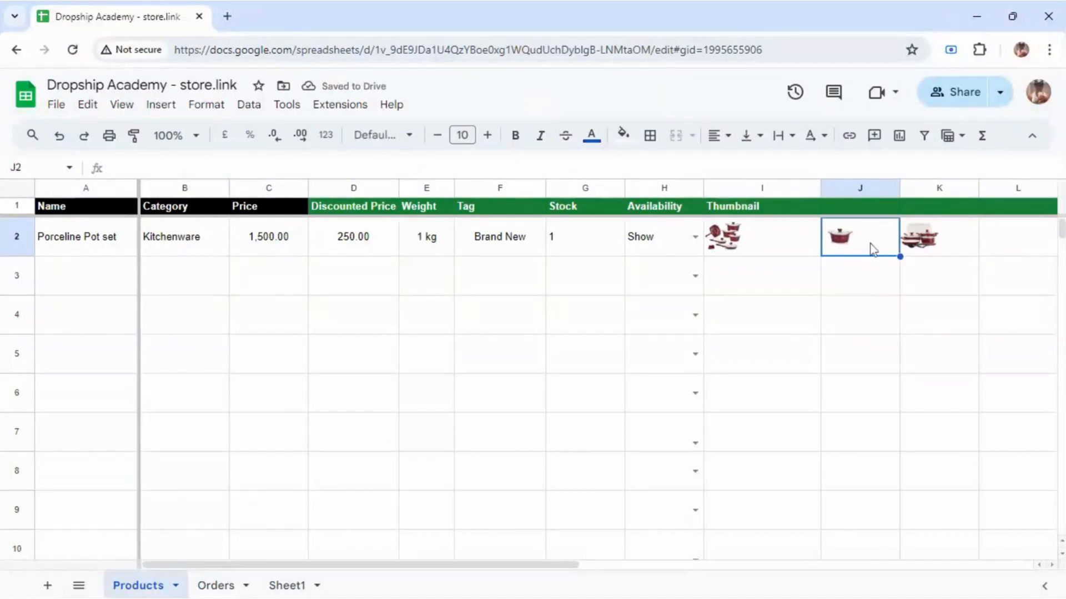
pyautogui.press('Delete')
pyautogui.click(745, 241)
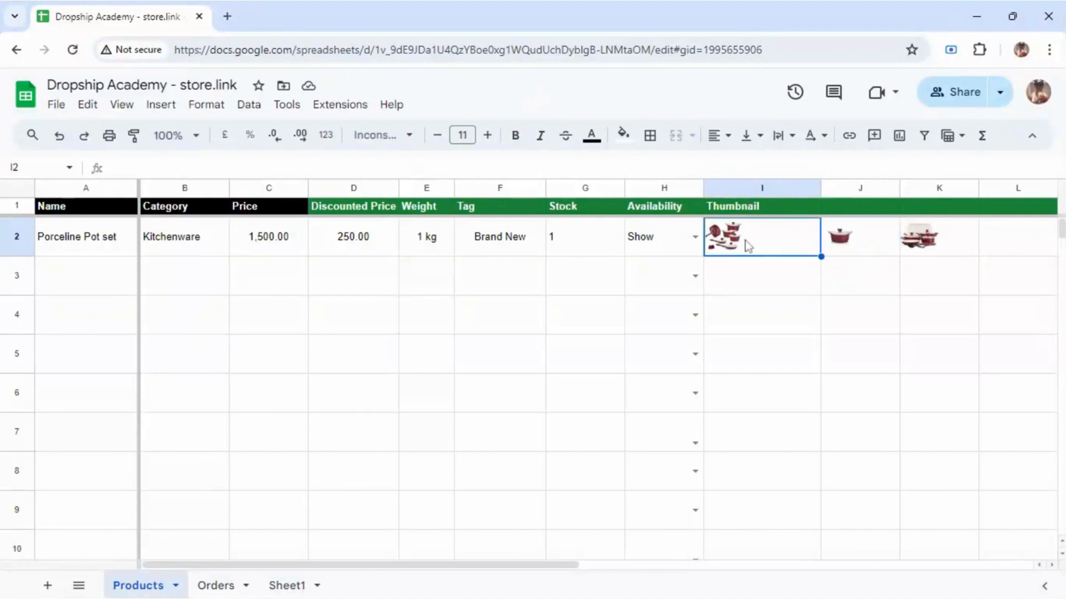
pyautogui.press('Delete')
pyautogui.hotkey('ctrl', 'z')
pyautogui.click(860, 238)
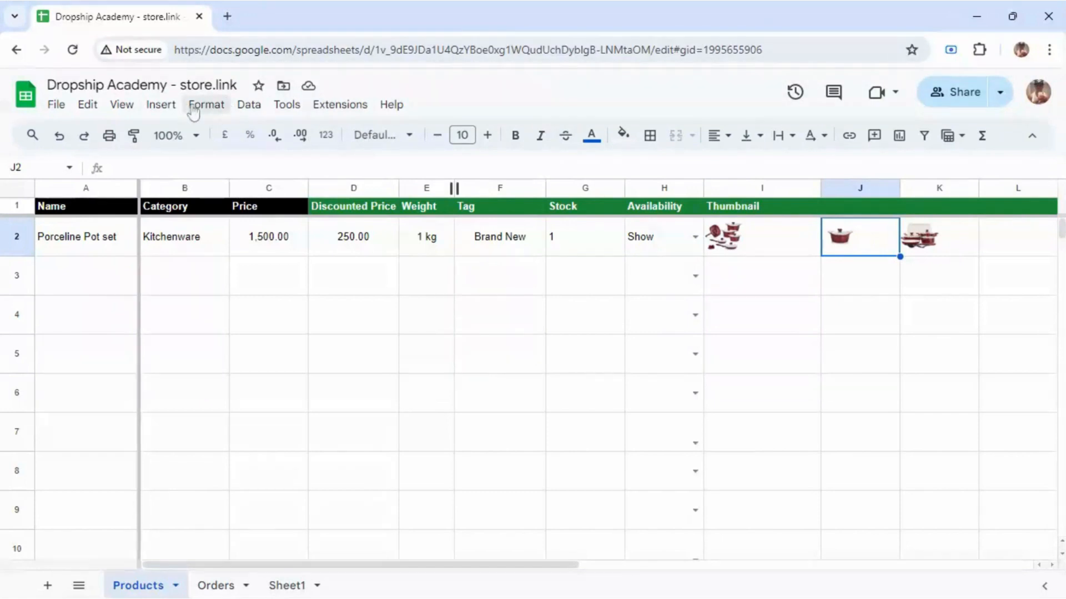
# Step: Launch the Sheet to Store.link add-on's Store Settings from the Extensions menu
pyautogui.click(345, 109)
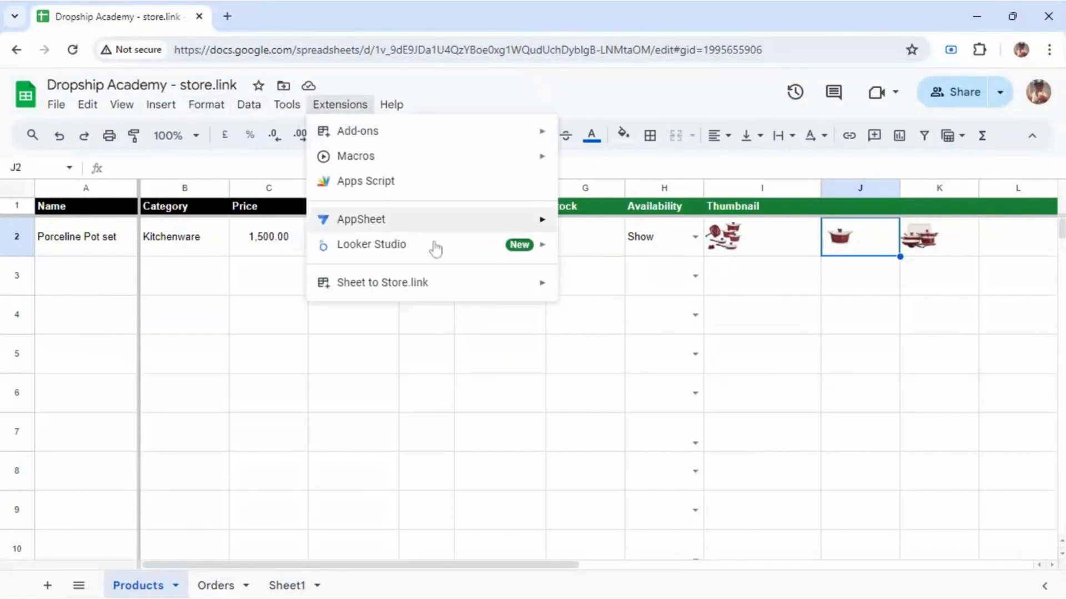
pyautogui.moveTo(466, 287)
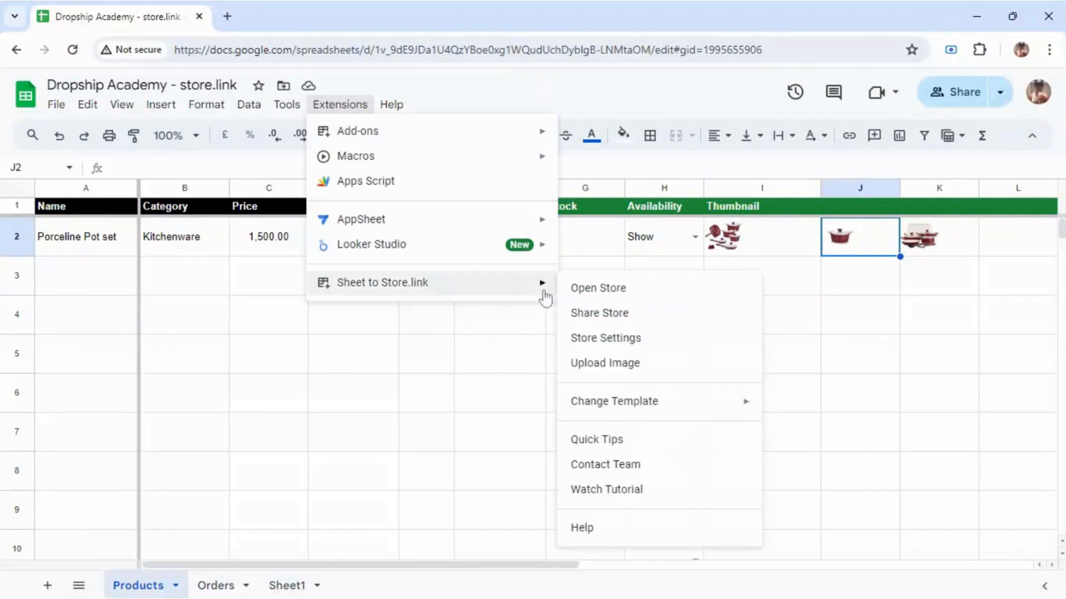
pyautogui.click(522, 107)
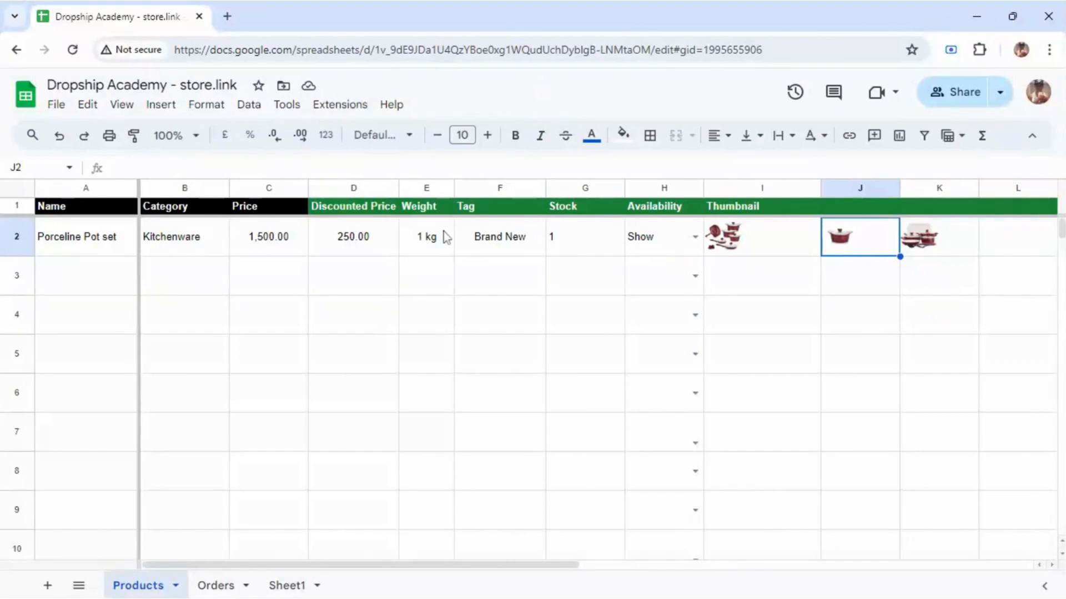
pyautogui.click(338, 106)
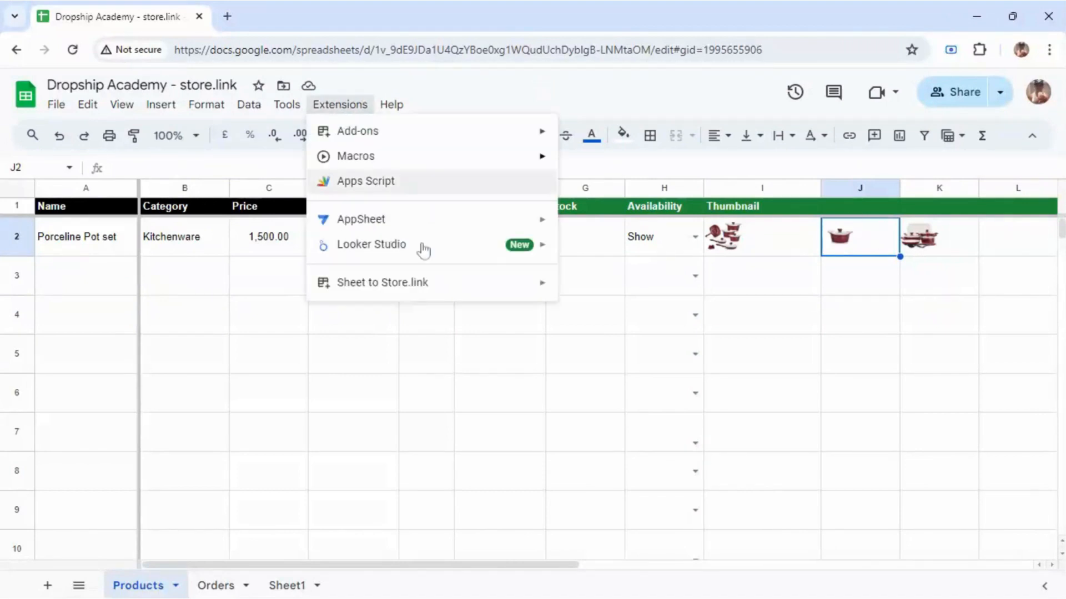
pyautogui.moveTo(514, 289)
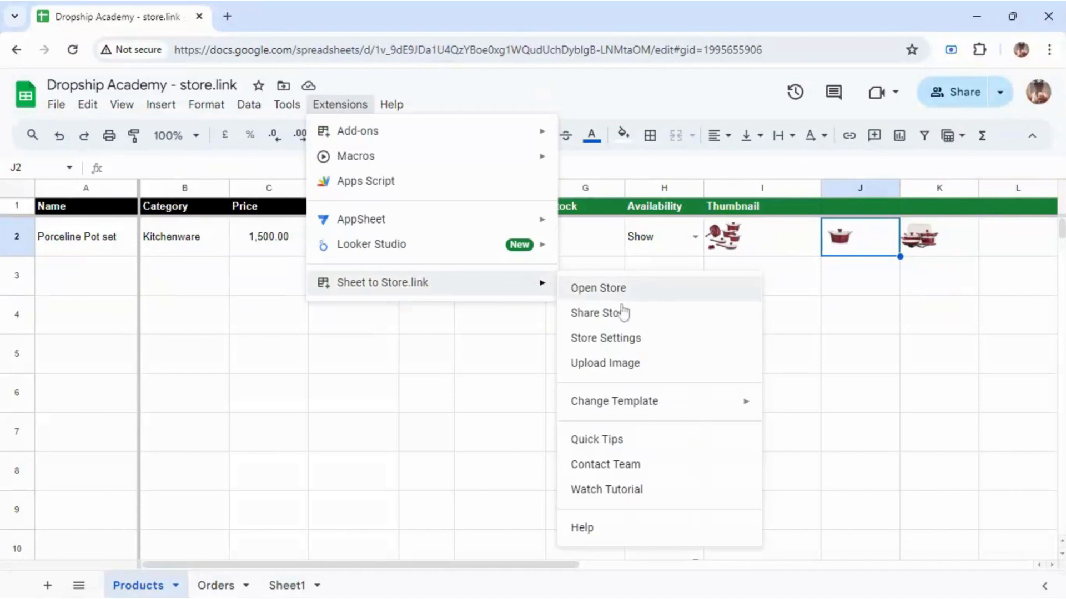
pyautogui.click(615, 347)
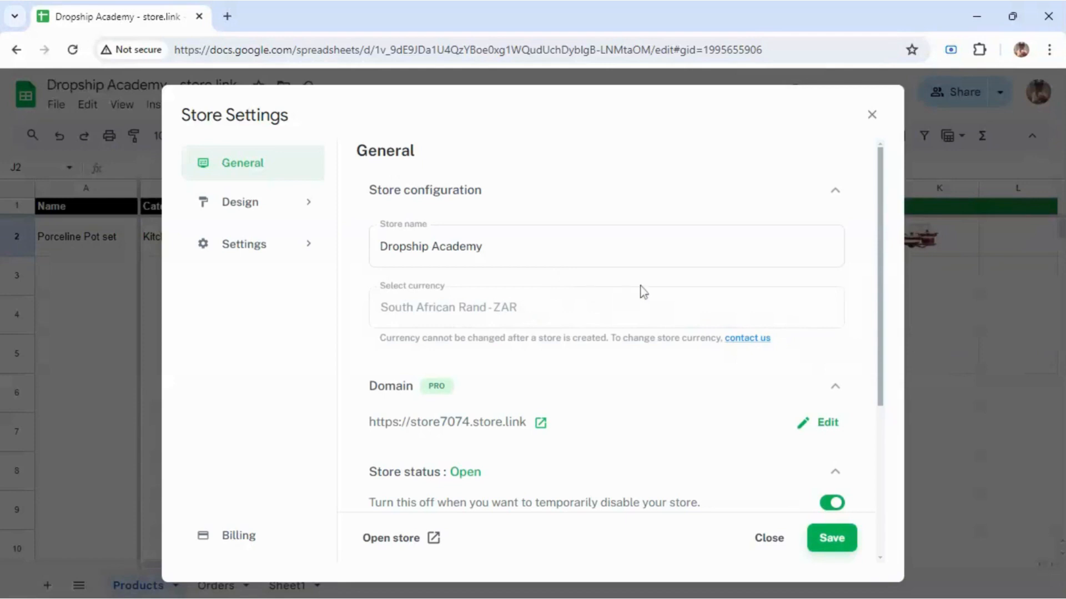
# Step: In Design › Homepage header settings, delete the current logo and upload a new one
pyautogui.moveTo(882, 247); pyautogui.dragTo(868, 412)
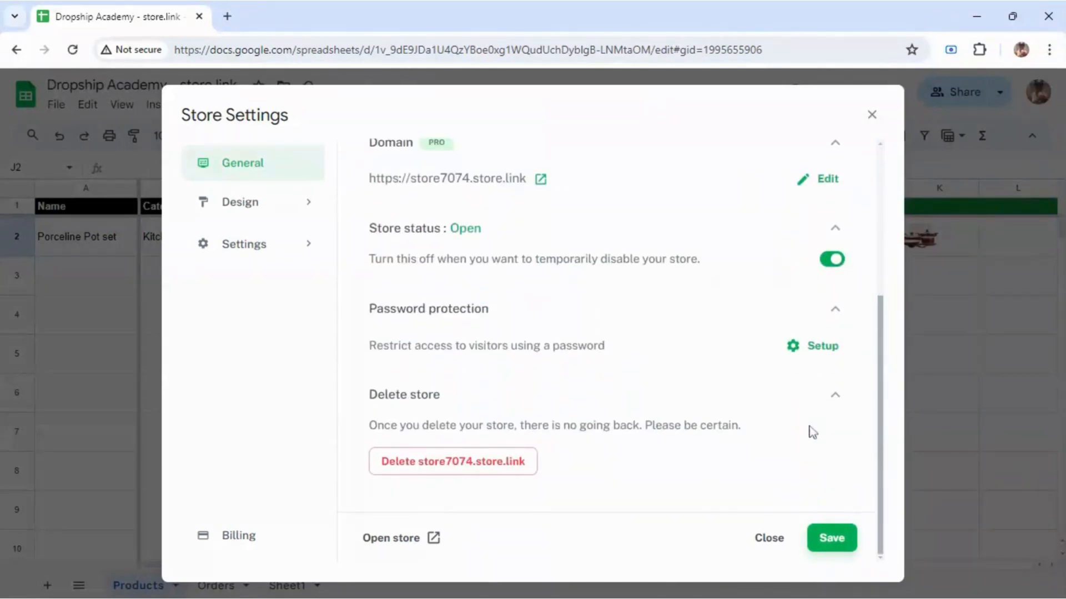
pyautogui.click(257, 203)
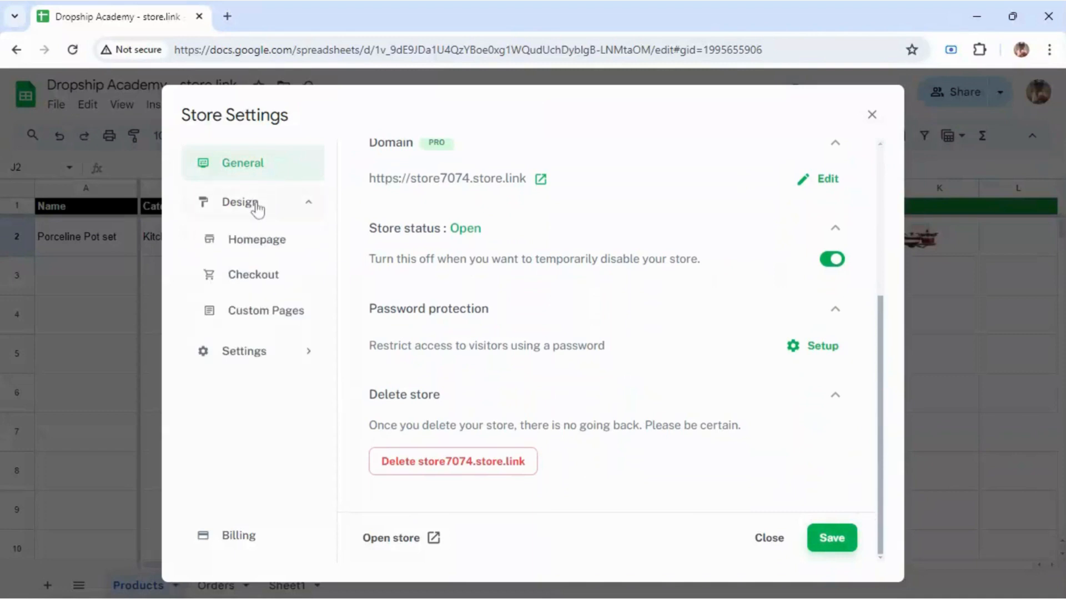
pyautogui.click(253, 249)
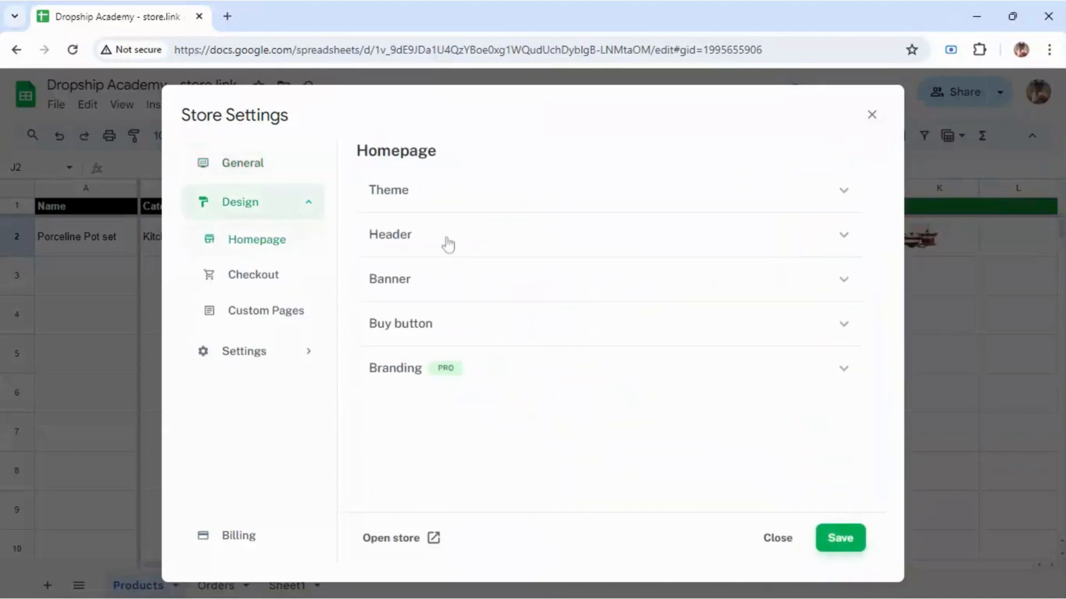
pyautogui.click(453, 209)
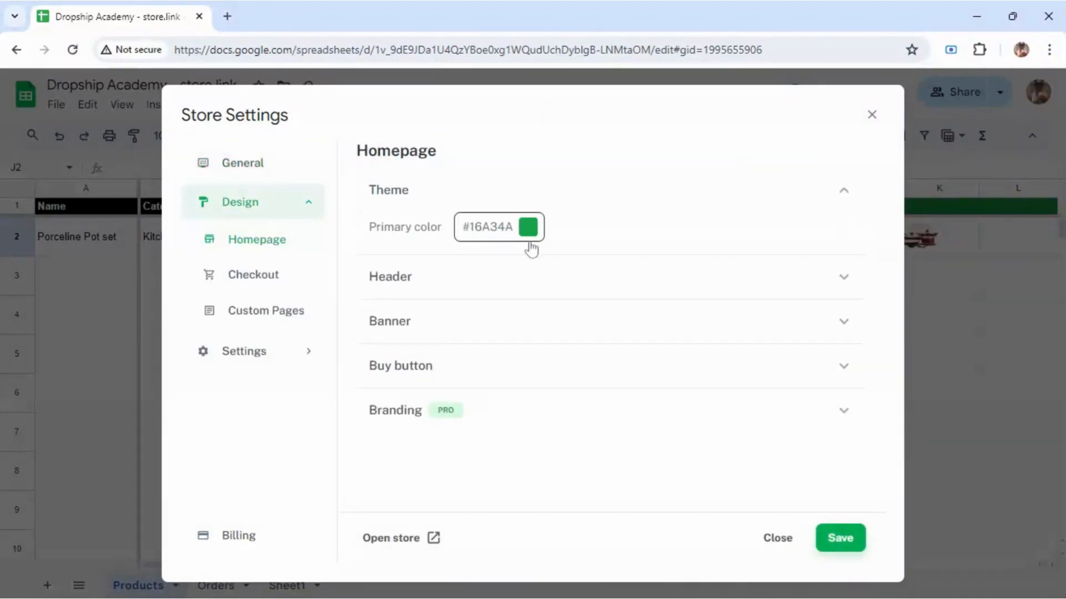
pyautogui.click(467, 276)
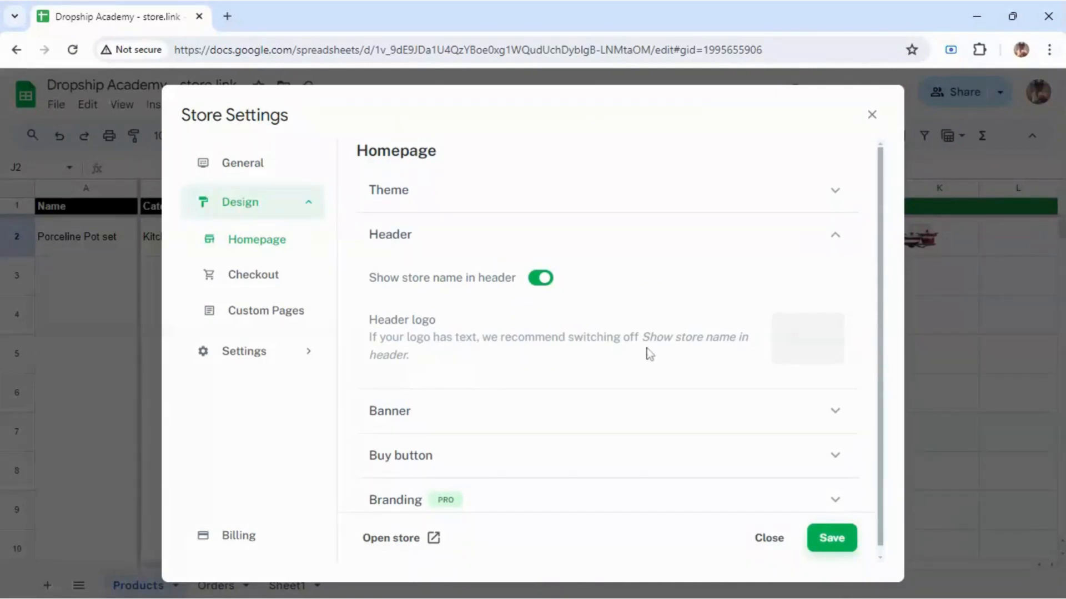
pyautogui.click(798, 342)
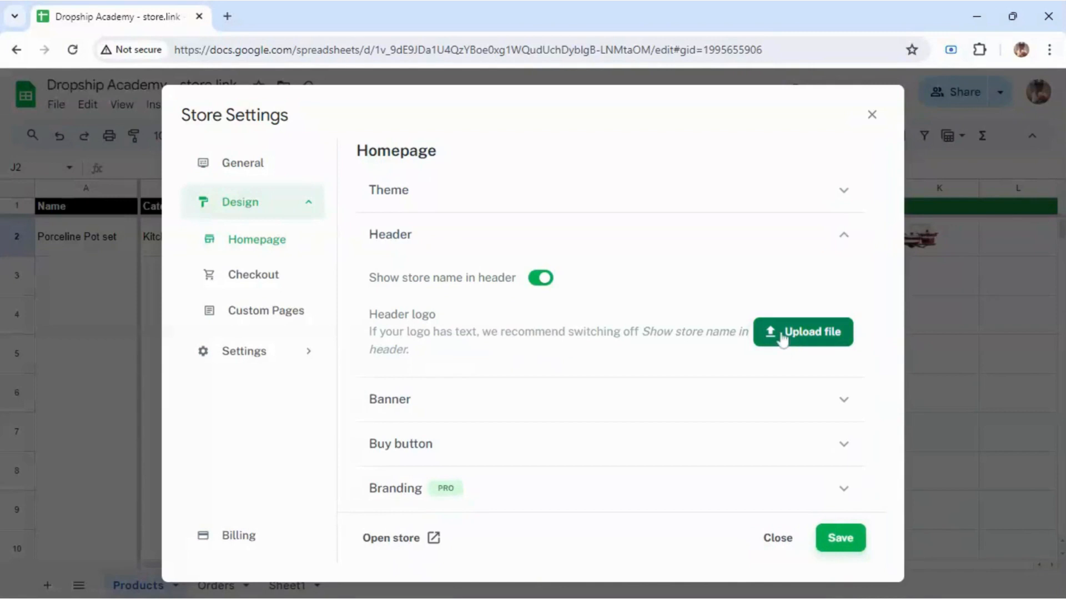
pyautogui.click(780, 336)
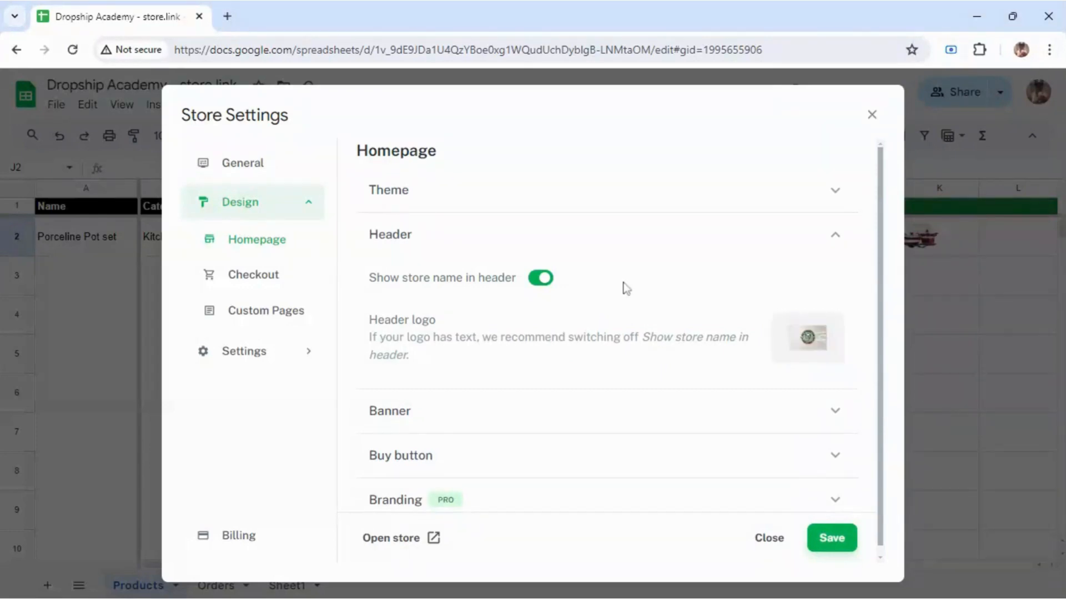
pyautogui.scroll(-1, 876, 344)
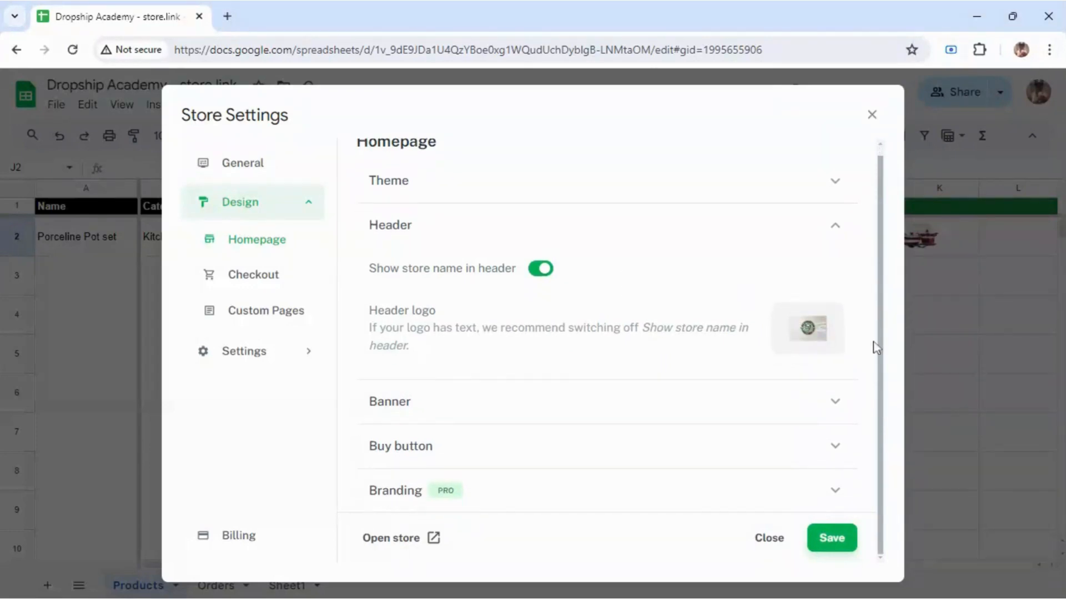
# Step: Change the homepage banner title from Grocery Store to 'Kitchenware Collections'
pyautogui.click(797, 397)
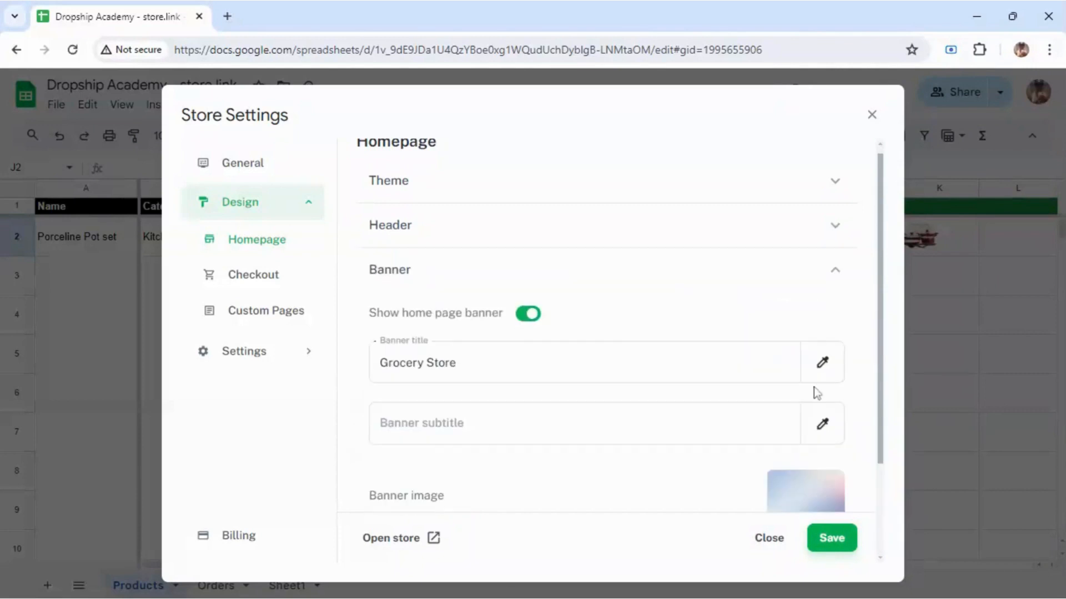
pyautogui.click(732, 363)
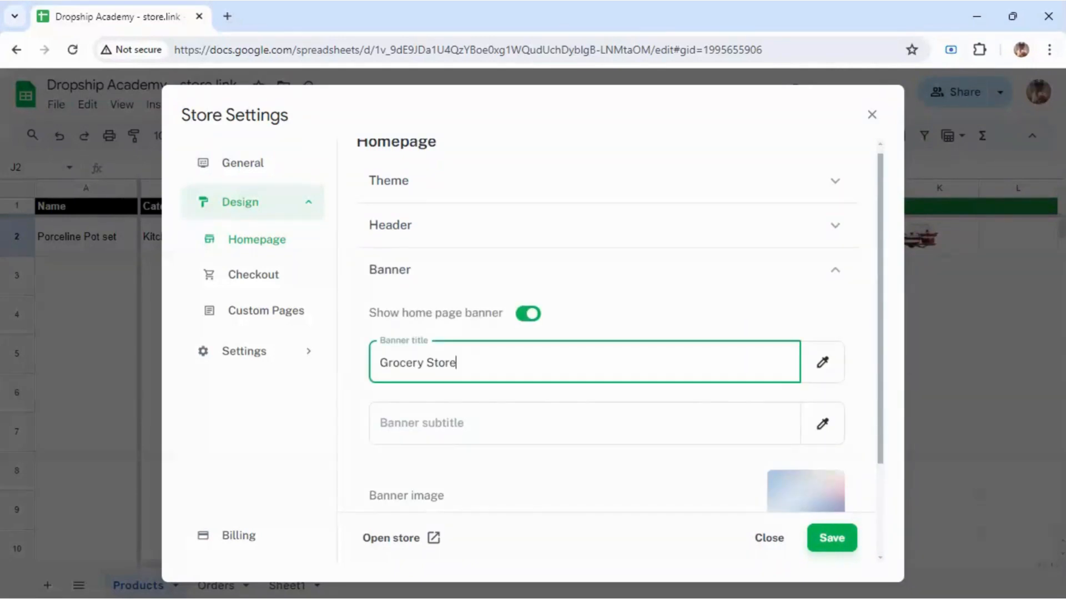
pyautogui.hotkey('shift', 'Left')
pyautogui.hotkey('shift', 'Left')
pyautogui.hotkey('shift', 'Left')
pyautogui.hotkey('shift', 'Left')
pyautogui.hotkey('shift', 'Left')
pyautogui.hotkey('shift', 'Left')
pyautogui.hotkey('shift', 'Left')
pyautogui.hotkey('shift', 'Left')
pyautogui.hotkey('shift', 'Left')
pyautogui.hotkey('shift', 'Left')
pyautogui.hotkey('shift', 'Left')
pyautogui.hotkey('shift', 'Left')
pyautogui.hotkey('shift', 'Left')
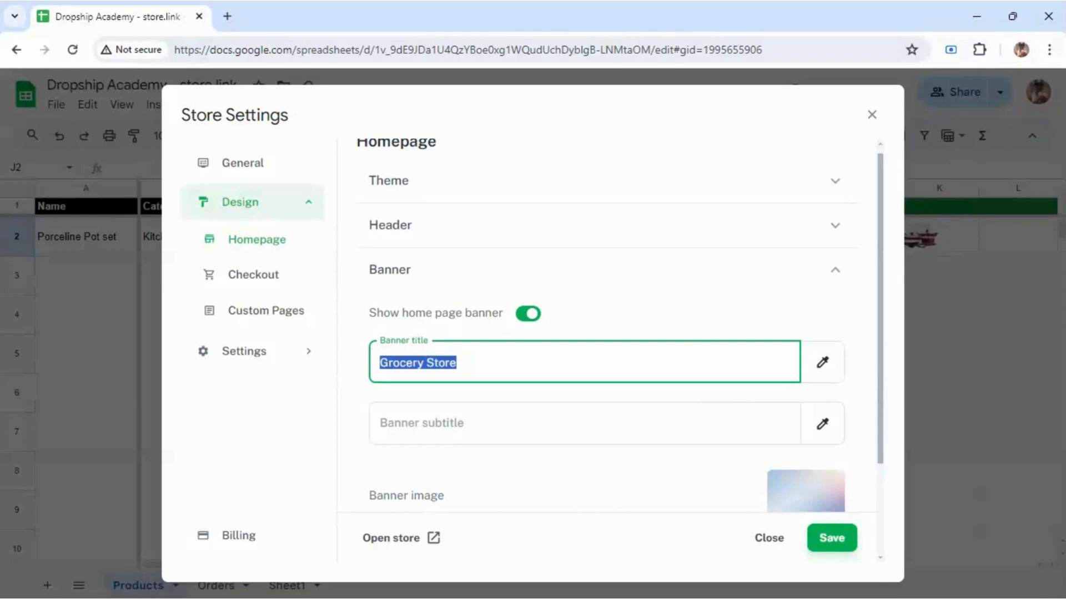
pyautogui.write('F')
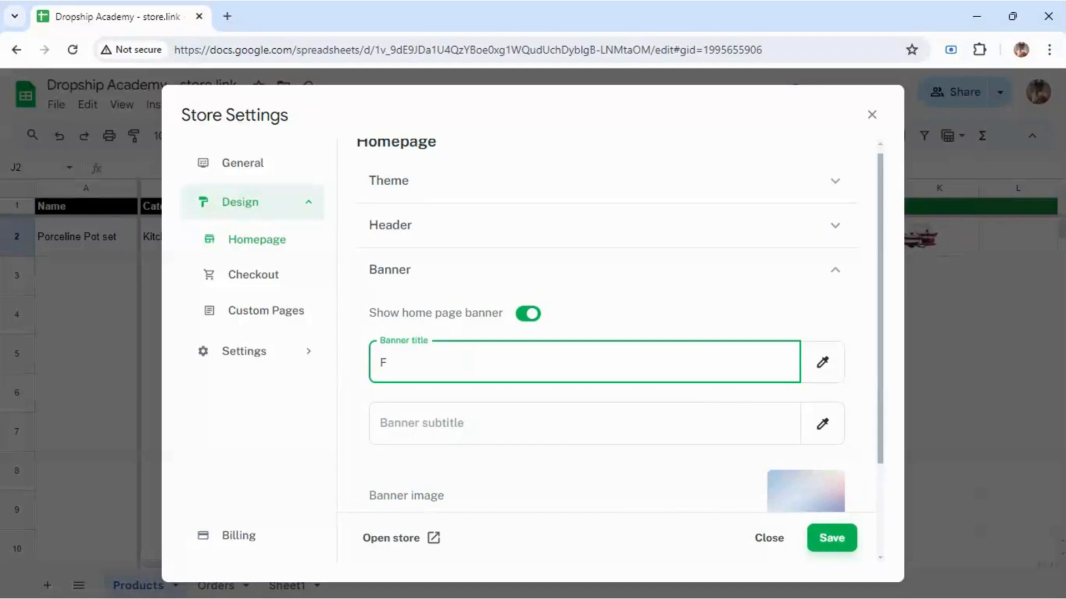
pyautogui.press('BackSpace')
pyautogui.write('Kitchenware Co')
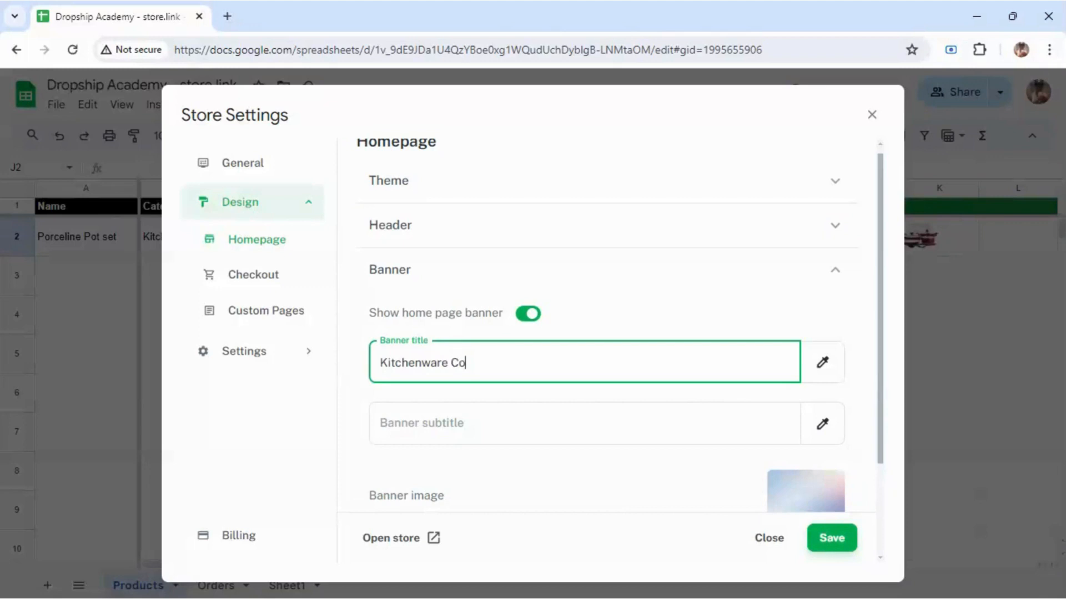
pyautogui.write('llections')
# Step: Expand the Buy button settings below the banner
pyautogui.moveTo(880, 261); pyautogui.dragTo(864, 406)
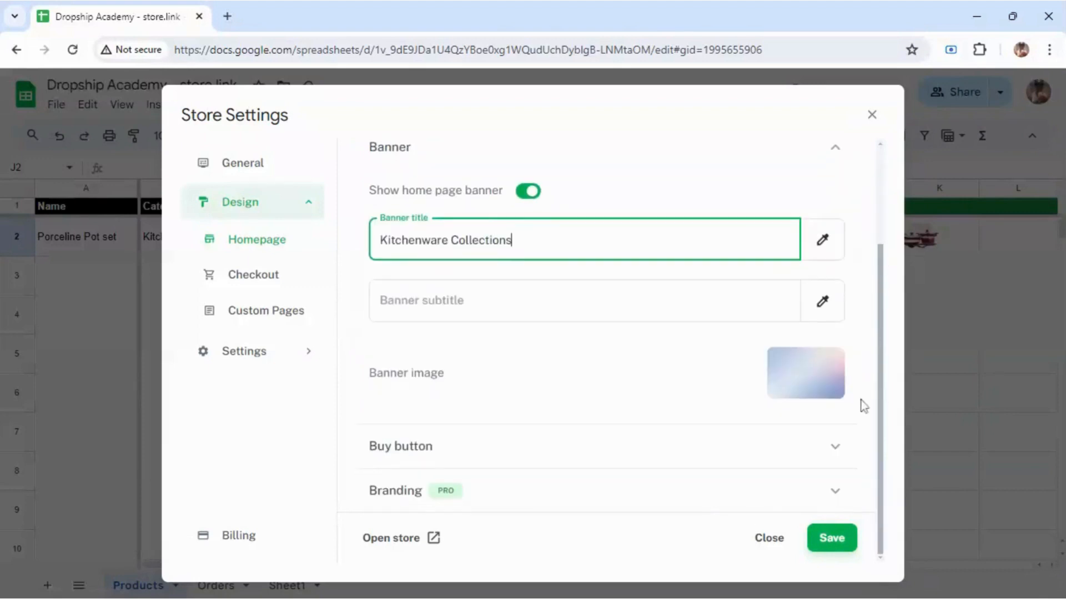
pyautogui.click(747, 463)
pyautogui.click(744, 461)
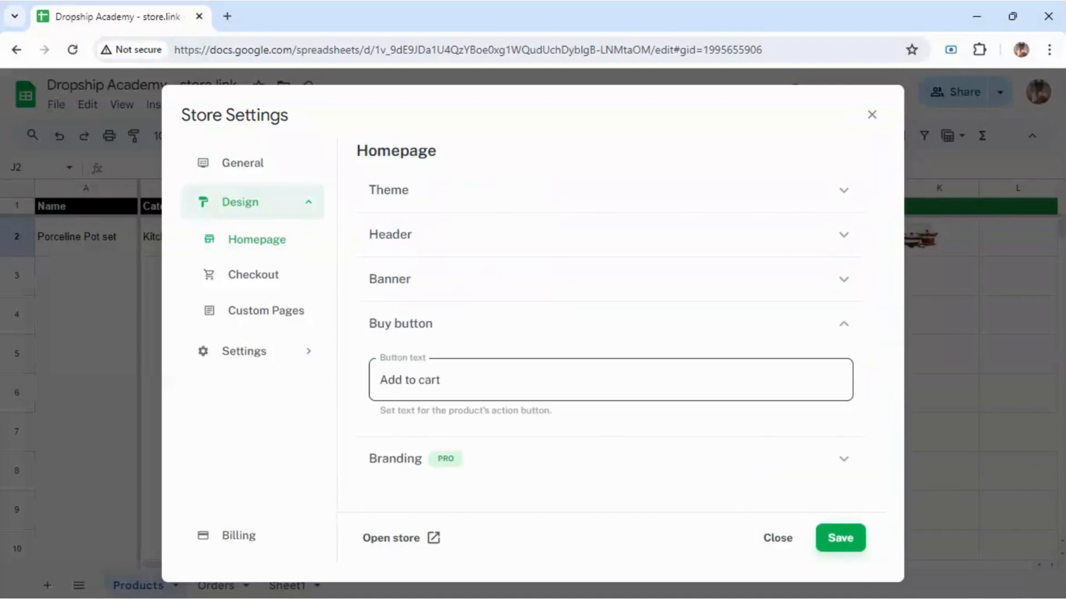
# Step: Review the Add to cart buy button text and the Branding settings
pyautogui.click(442, 380)
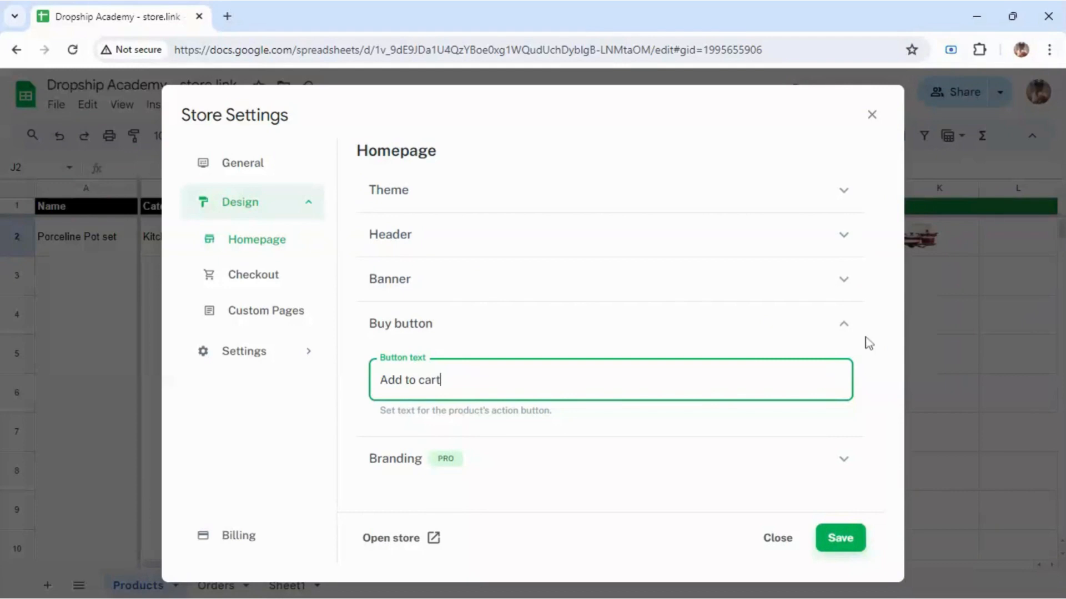
pyautogui.click(839, 327)
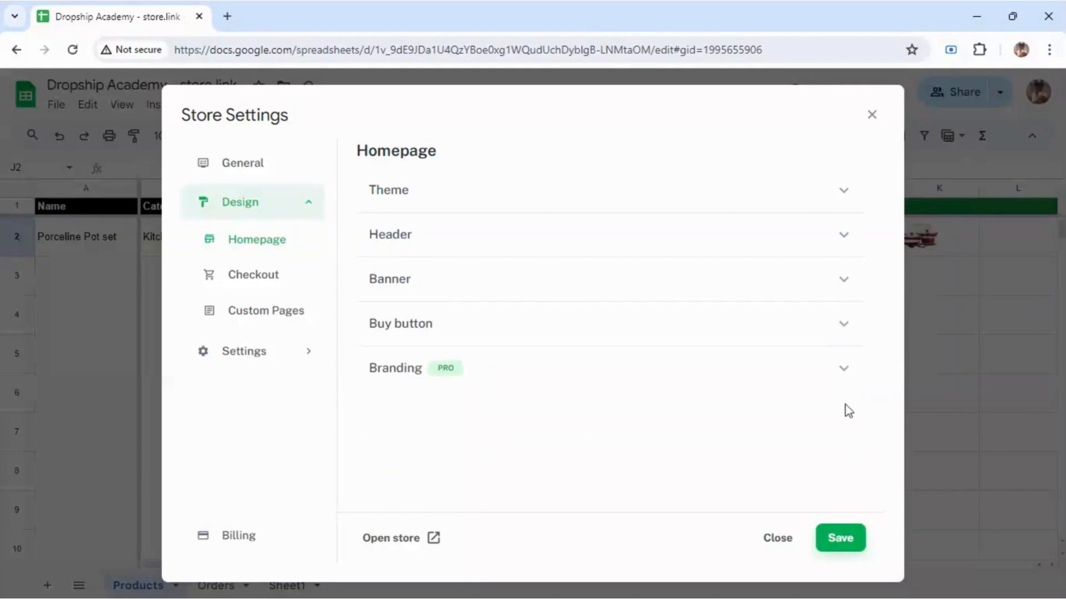
pyautogui.click(844, 371)
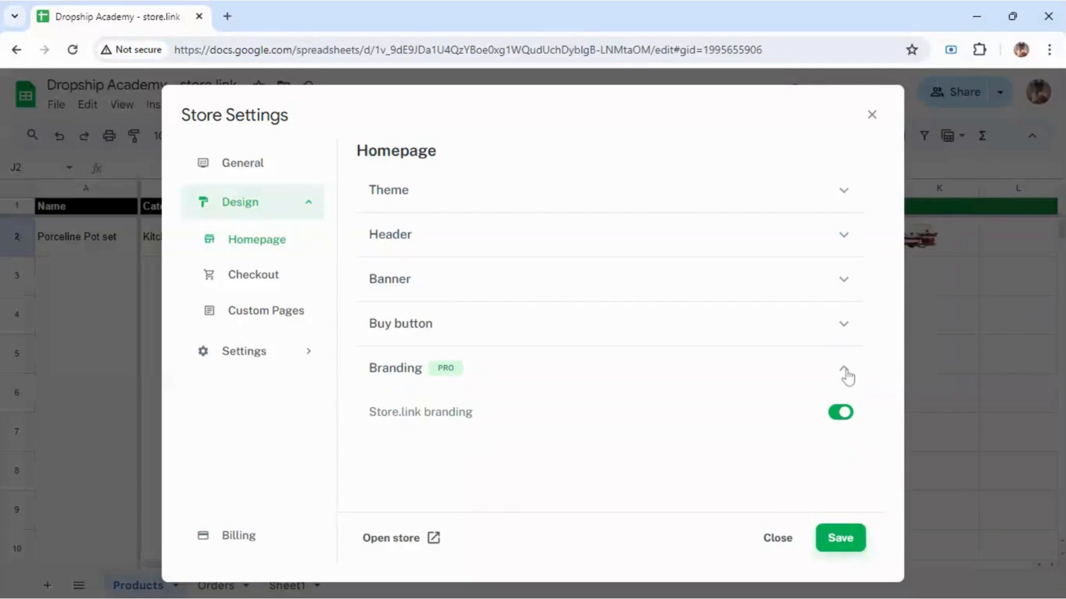
pyautogui.click(845, 370)
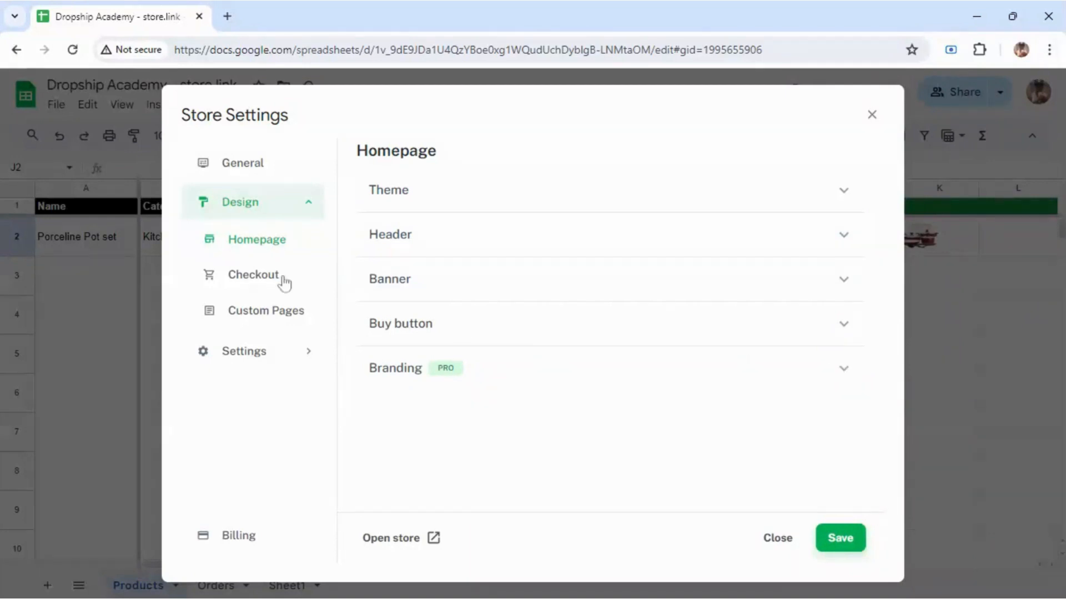
# Step: Keep the unsaved homepage design changes and save them to the store
pyautogui.click(258, 274)
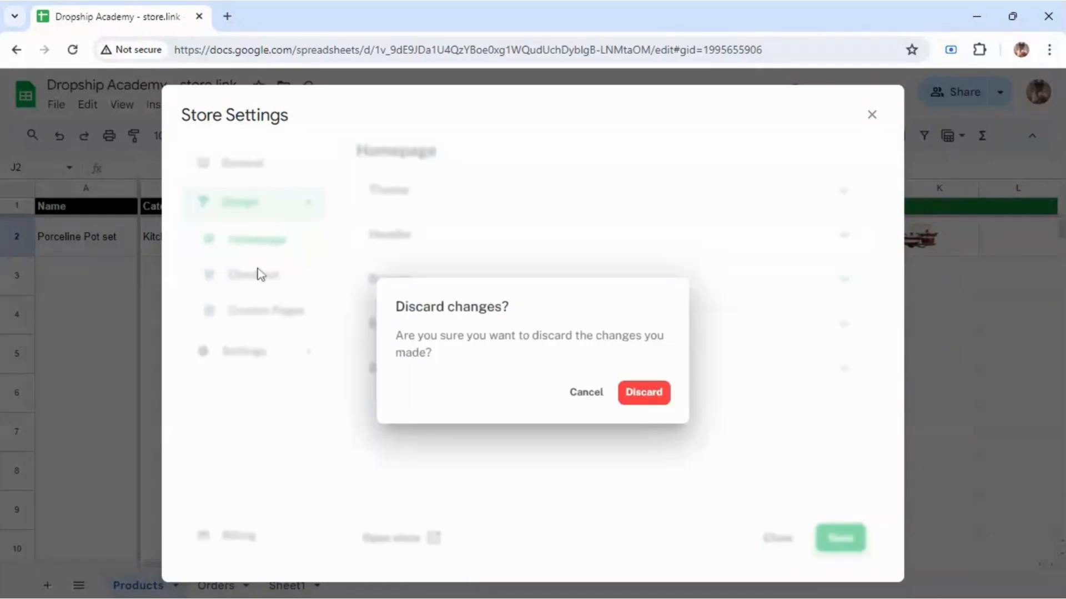
pyautogui.click(589, 393)
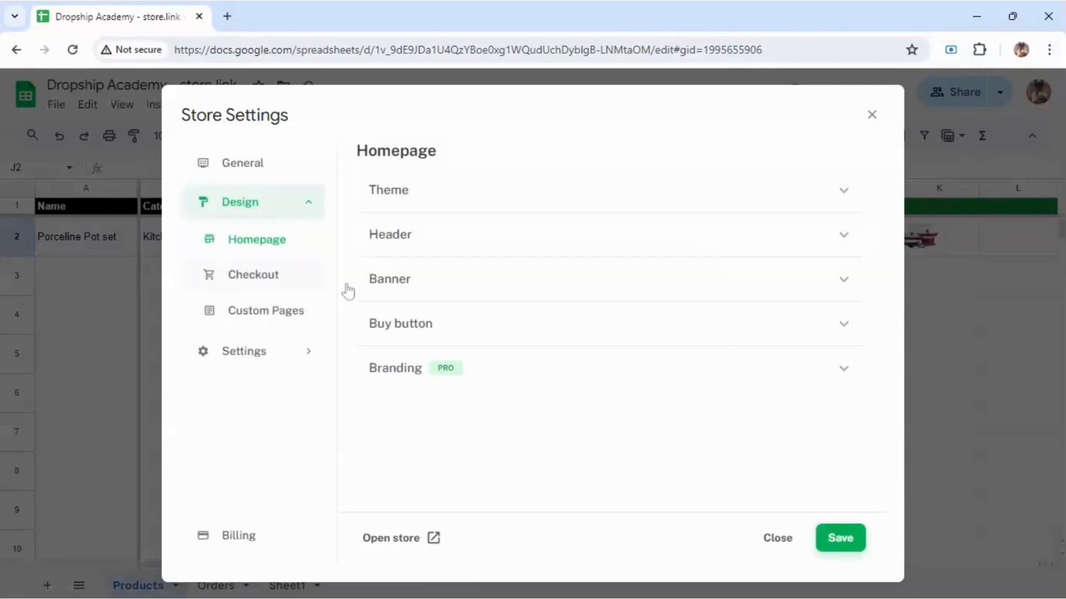
pyautogui.click(851, 545)
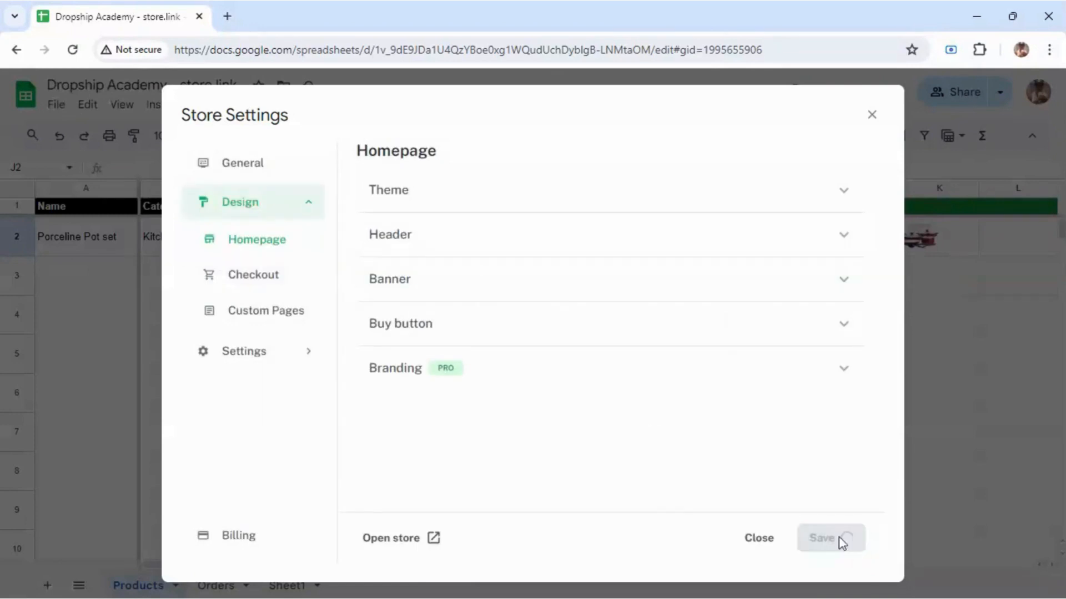
# Step: Set checkout shipping to Delivery on and Pick up off, save, and keep the changes
pyautogui.click(270, 280)
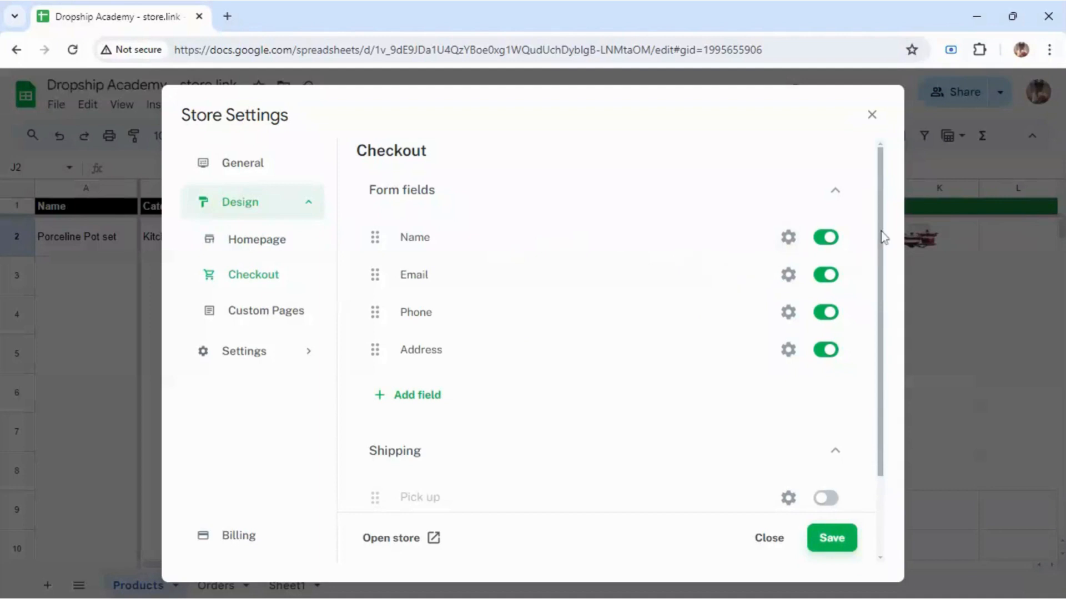
pyautogui.moveTo(883, 237); pyautogui.dragTo(864, 362)
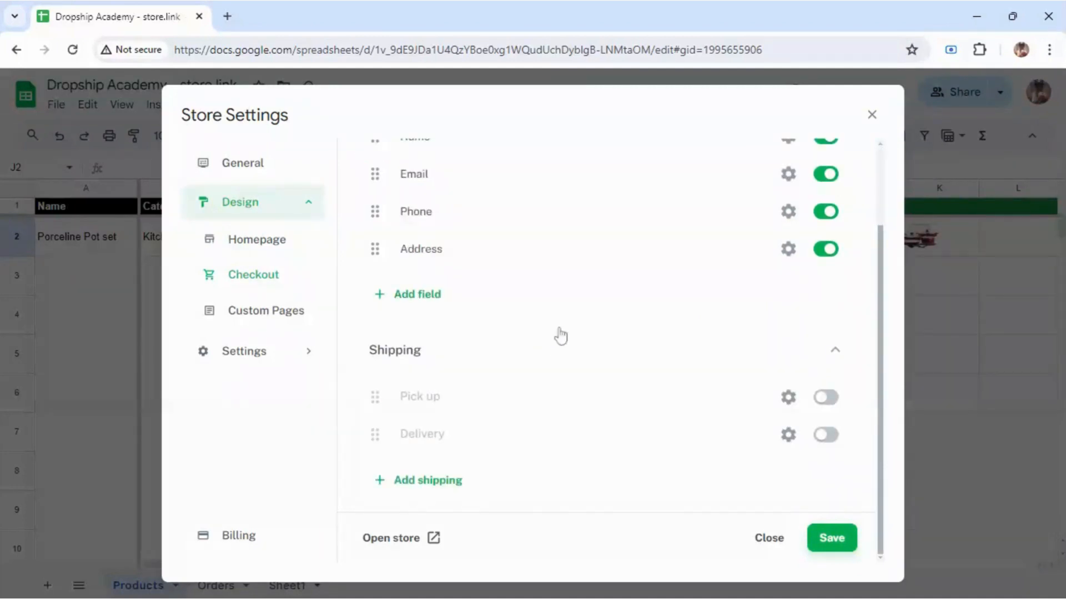
pyautogui.click(826, 399)
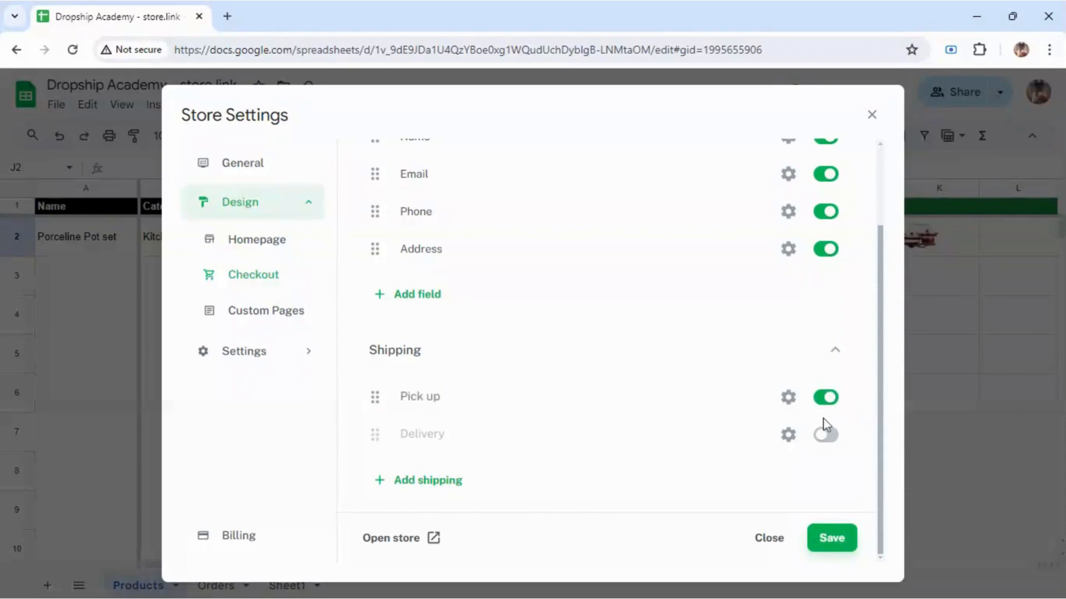
pyautogui.click(823, 444)
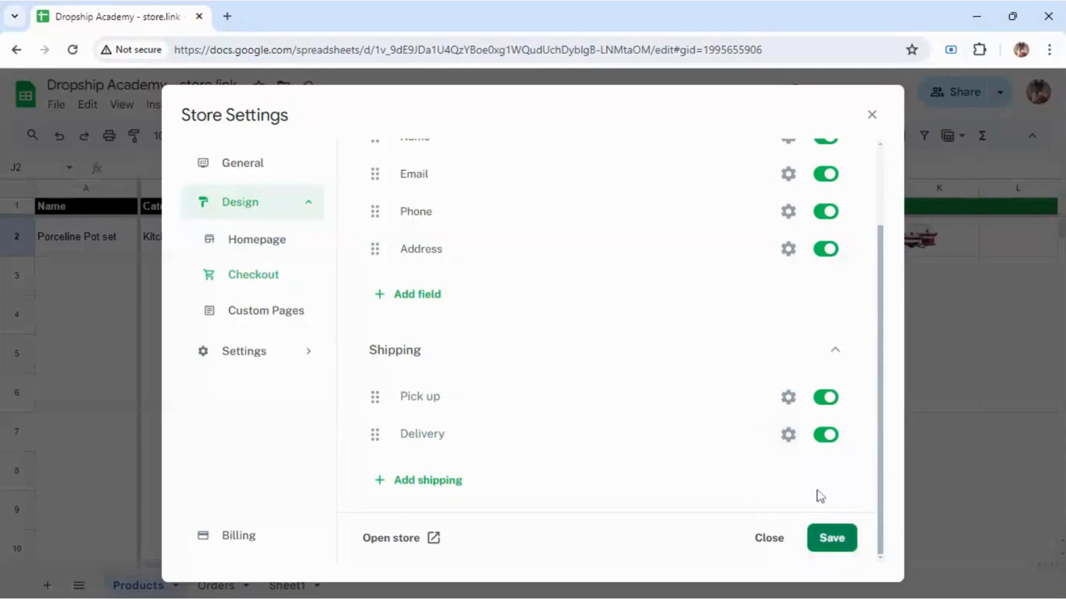
pyautogui.click(822, 402)
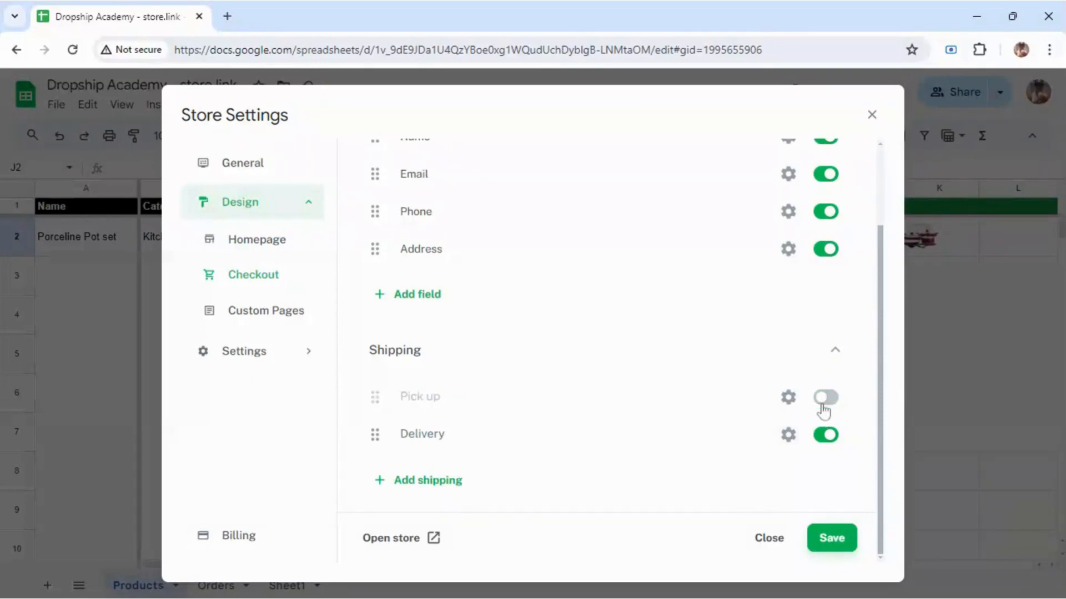
pyautogui.click(825, 542)
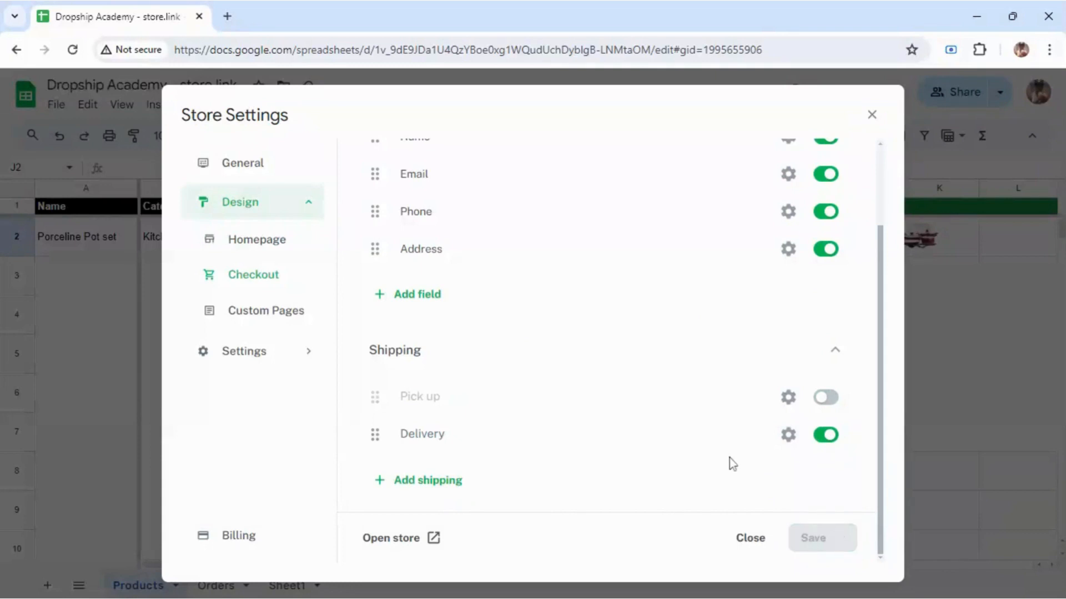
pyautogui.click(262, 311)
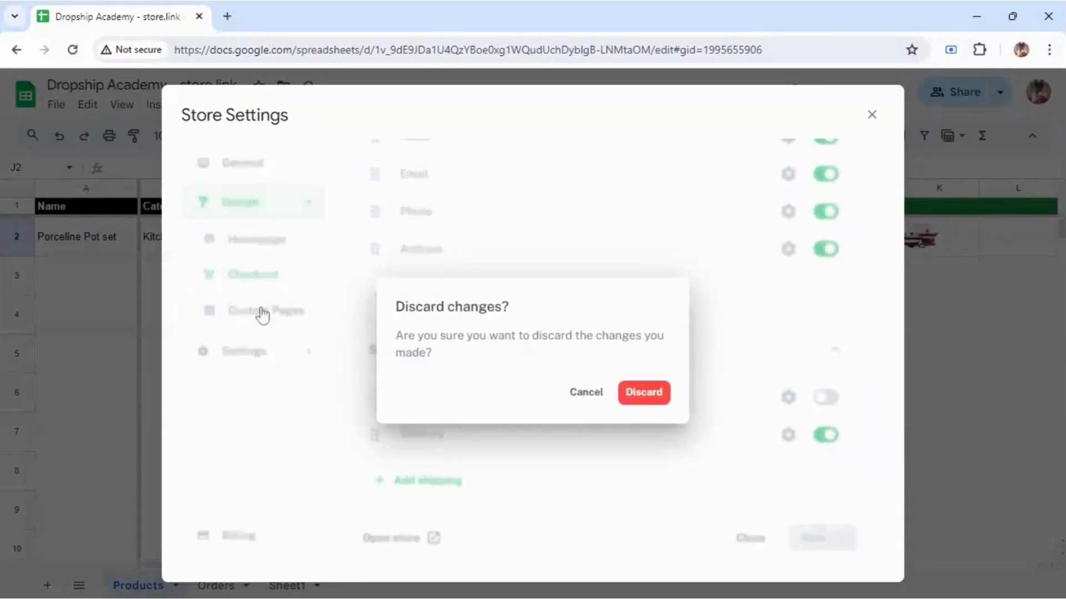
pyautogui.click(588, 400)
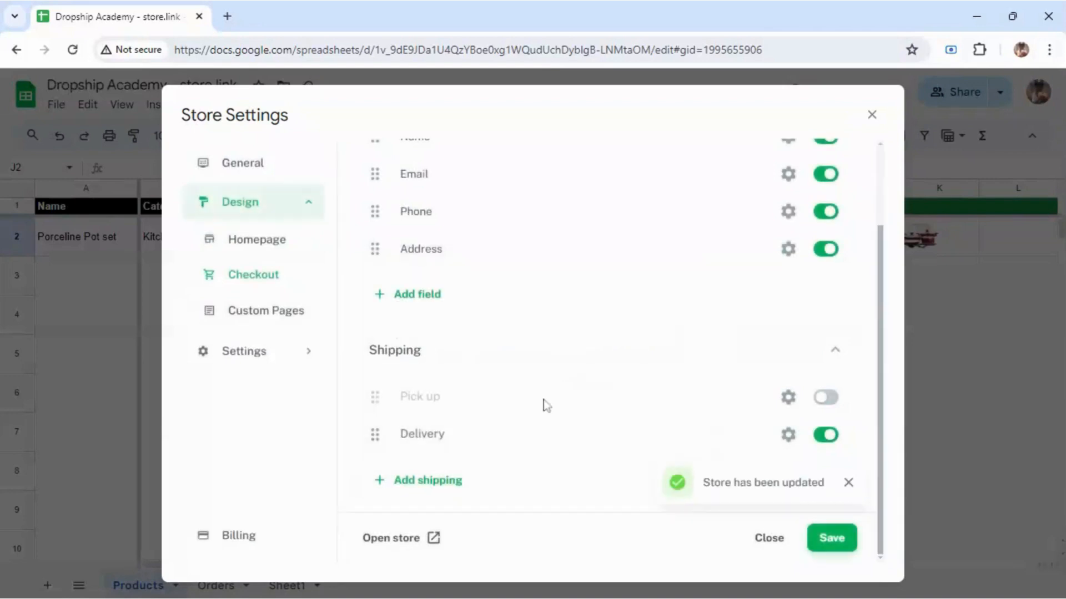
# Step: Enable the product details page in the Products store settings
pyautogui.click(288, 311)
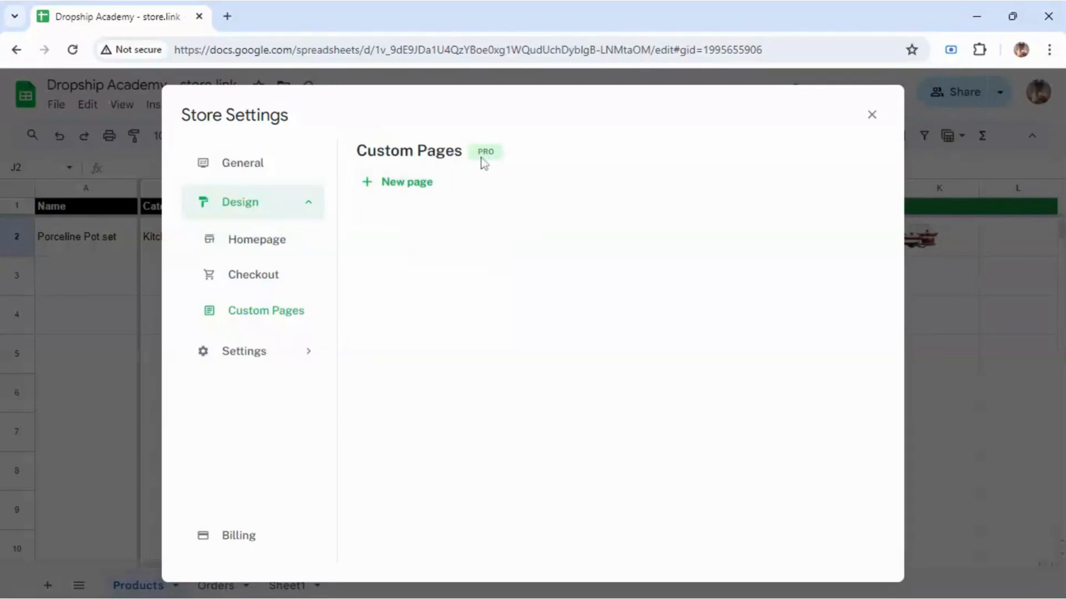
pyautogui.click(264, 354)
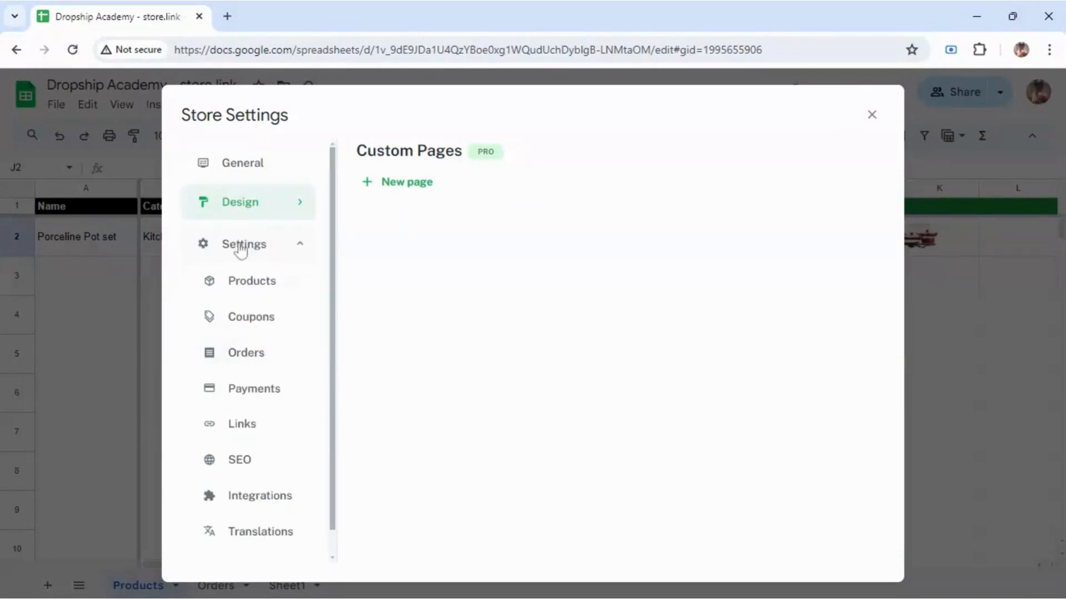
pyautogui.click(246, 284)
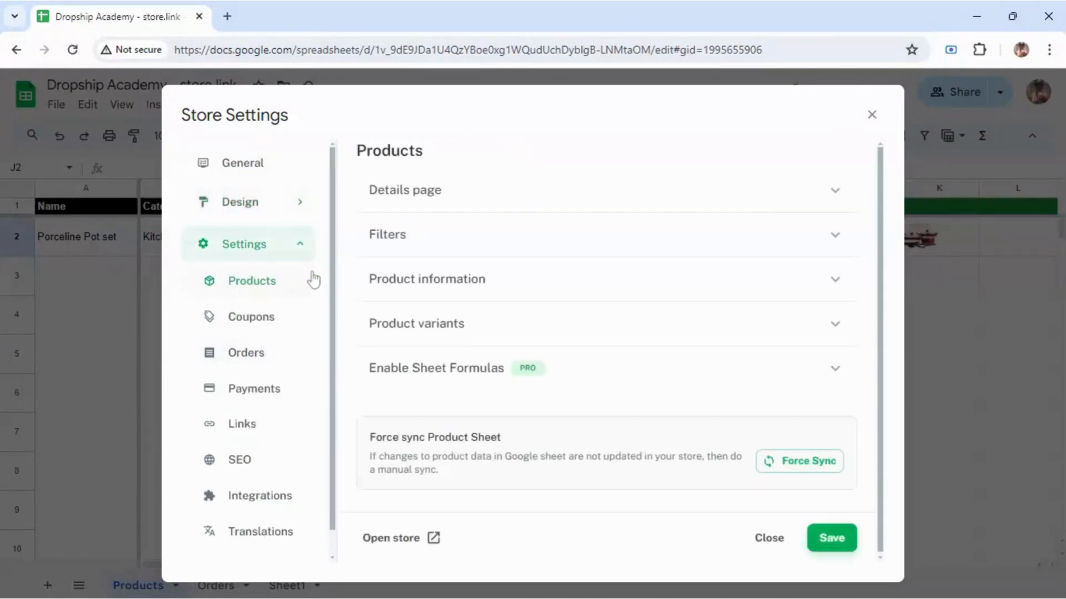
pyautogui.click(847, 197)
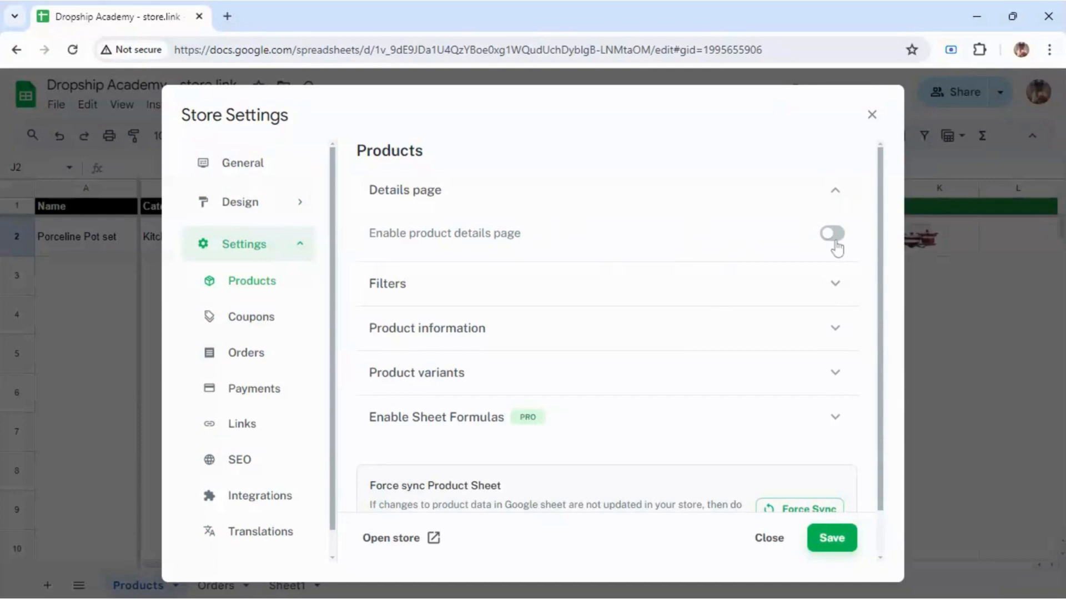
pyautogui.click(834, 244)
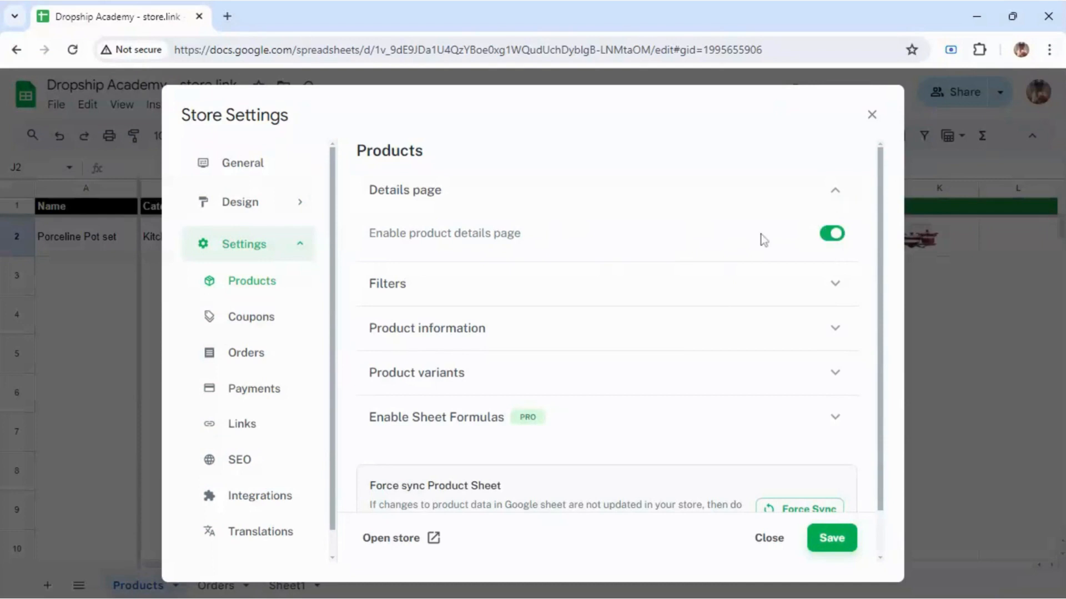
# Step: Pick the product filter columns, removing Weight and ticking the blank columns
pyautogui.click(718, 301)
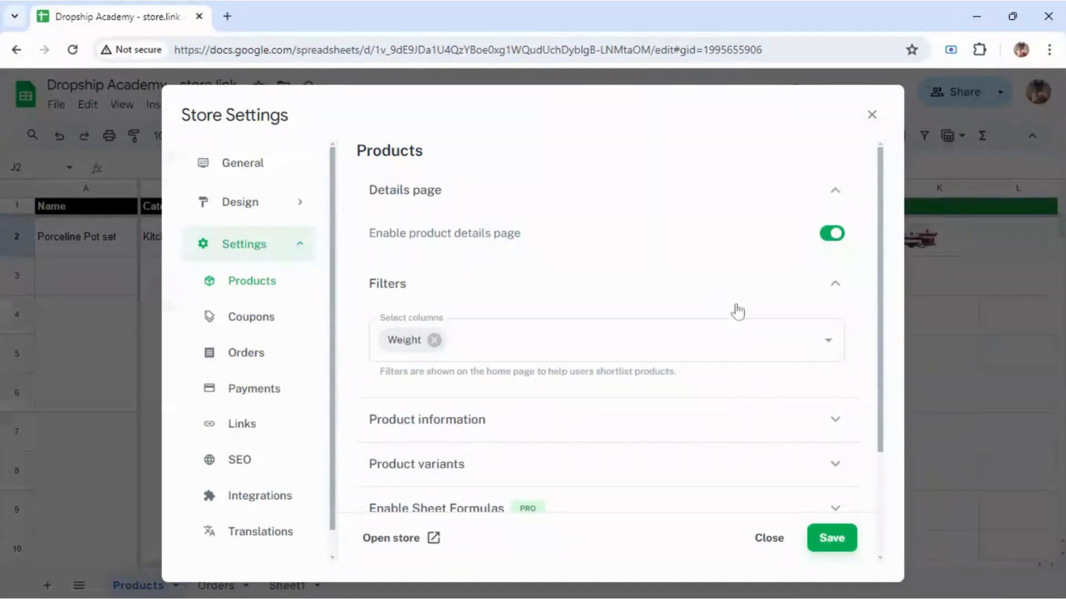
pyautogui.click(438, 347)
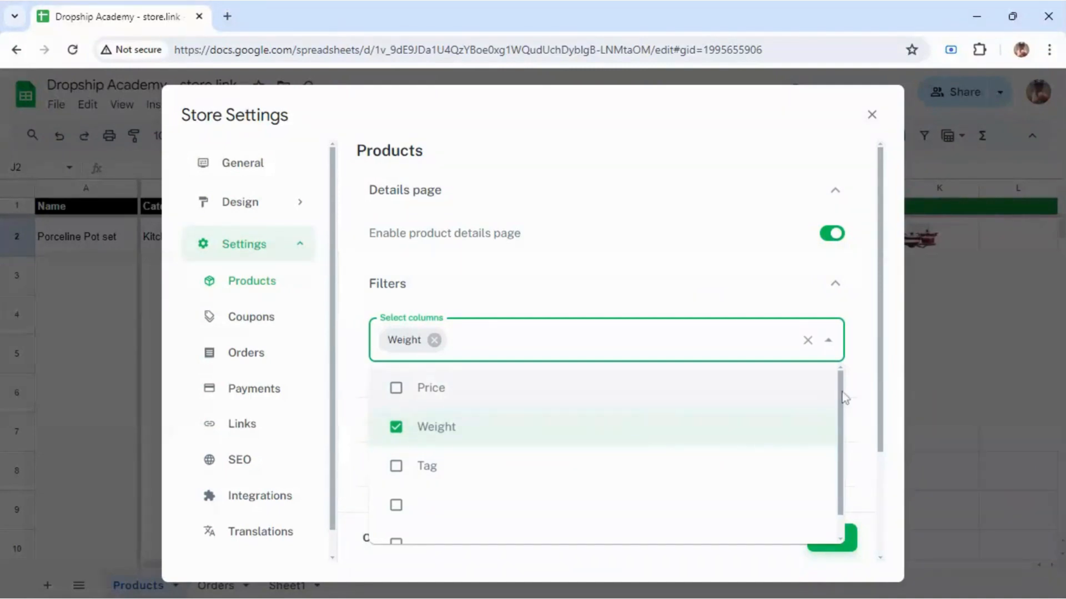
pyautogui.scroll(-1, 842, 395)
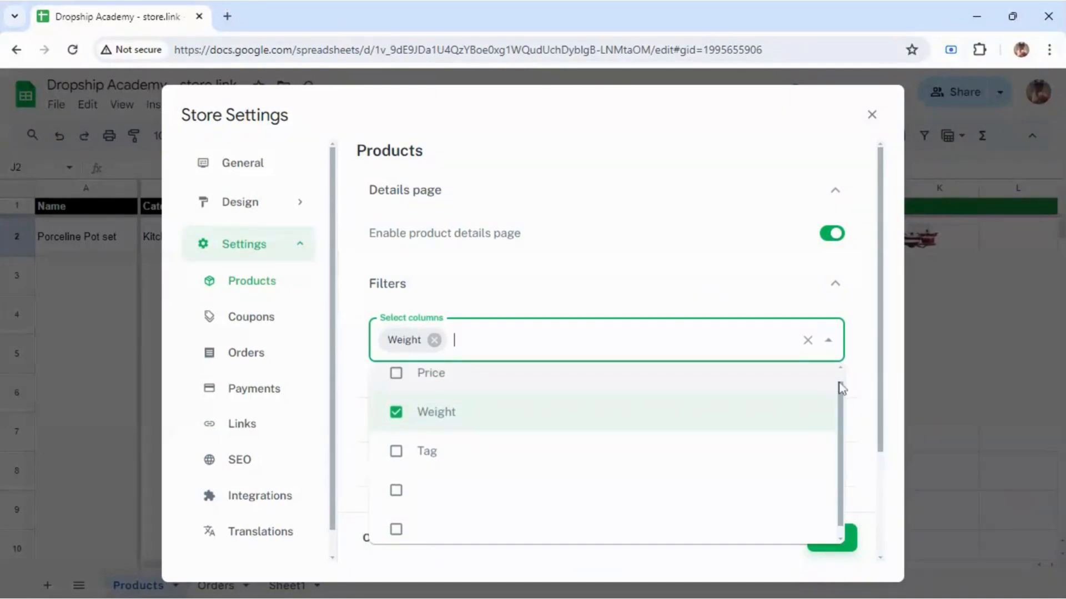
pyautogui.scroll(1, 842, 389)
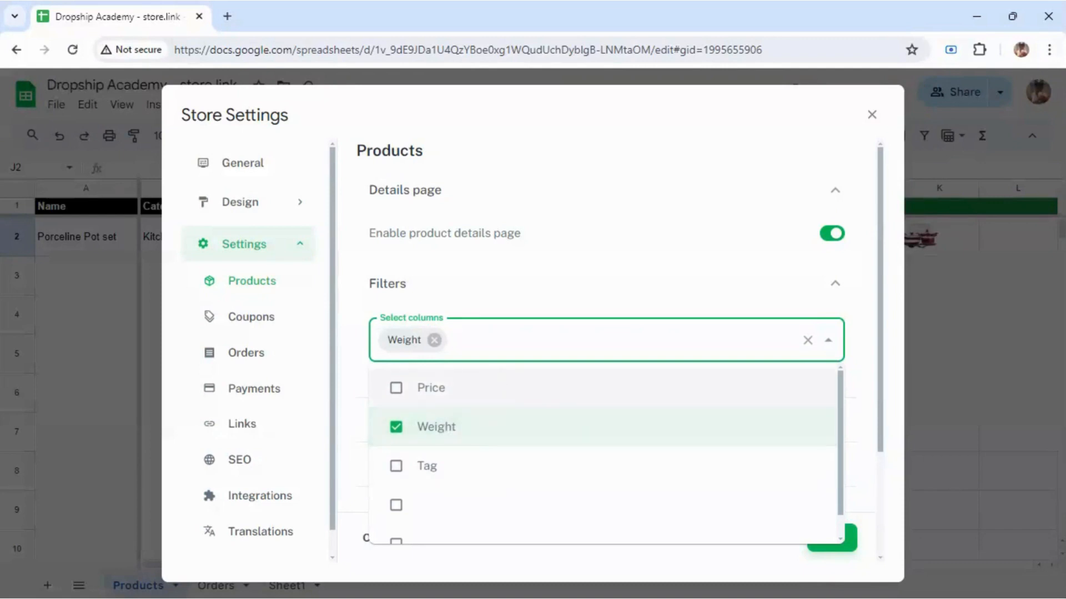
pyautogui.click(433, 341)
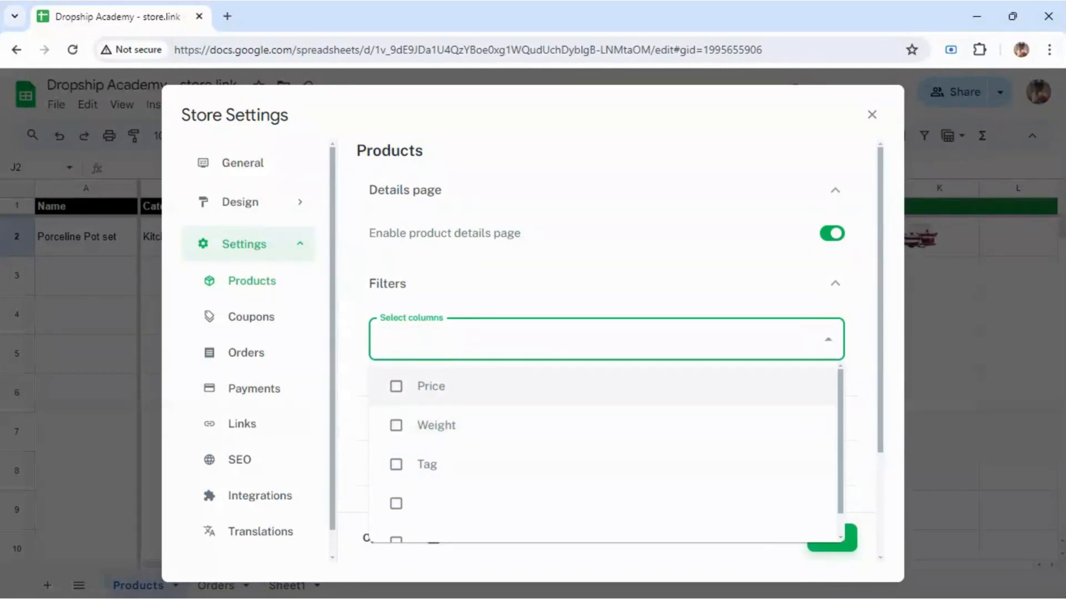
pyautogui.click(433, 341)
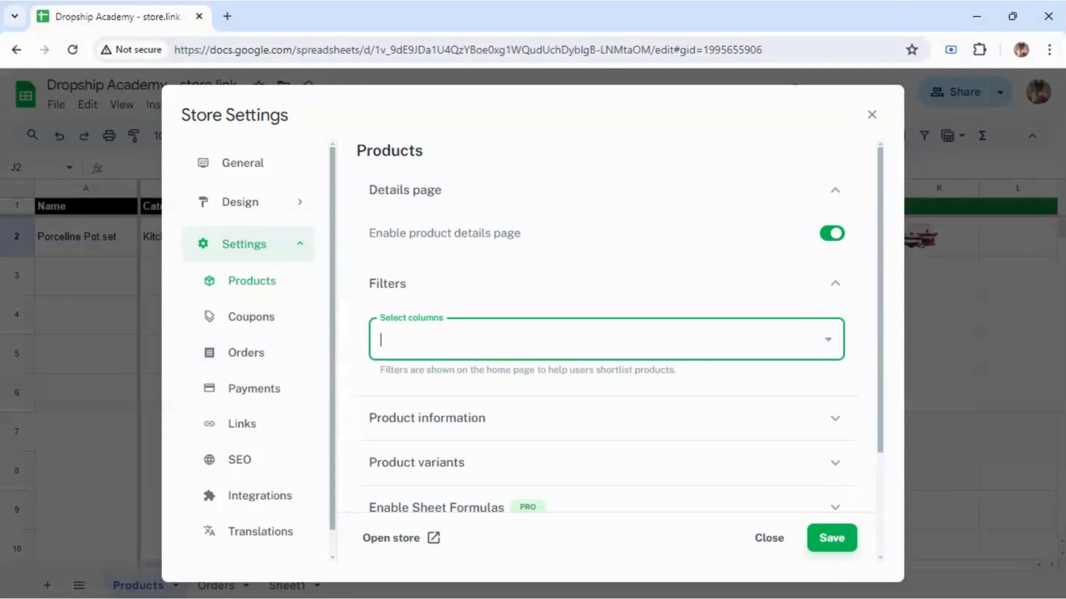
pyautogui.write('Colour')
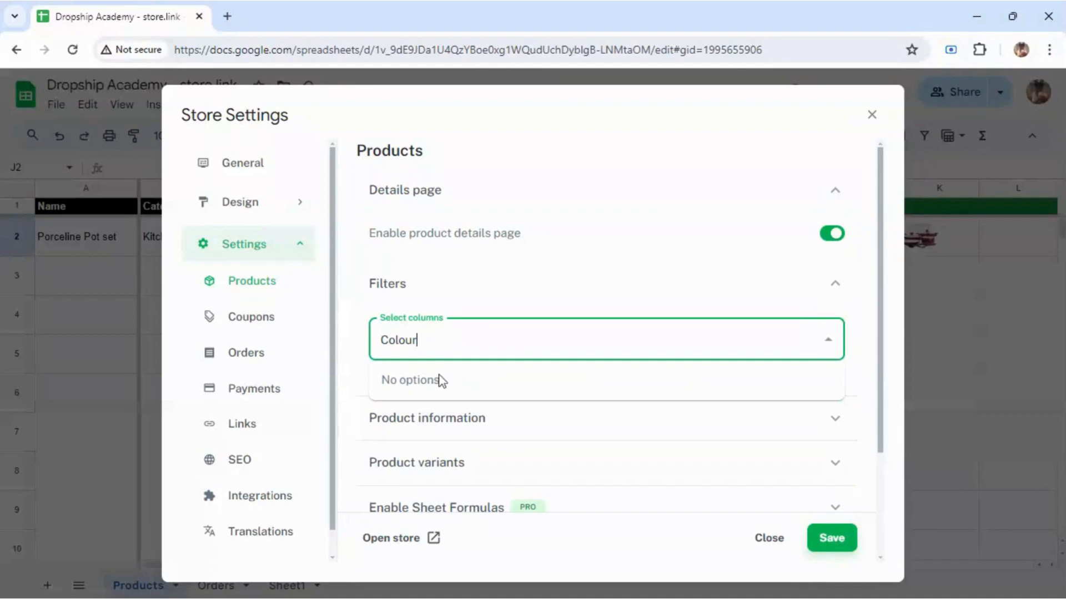
pyautogui.click(353, 355)
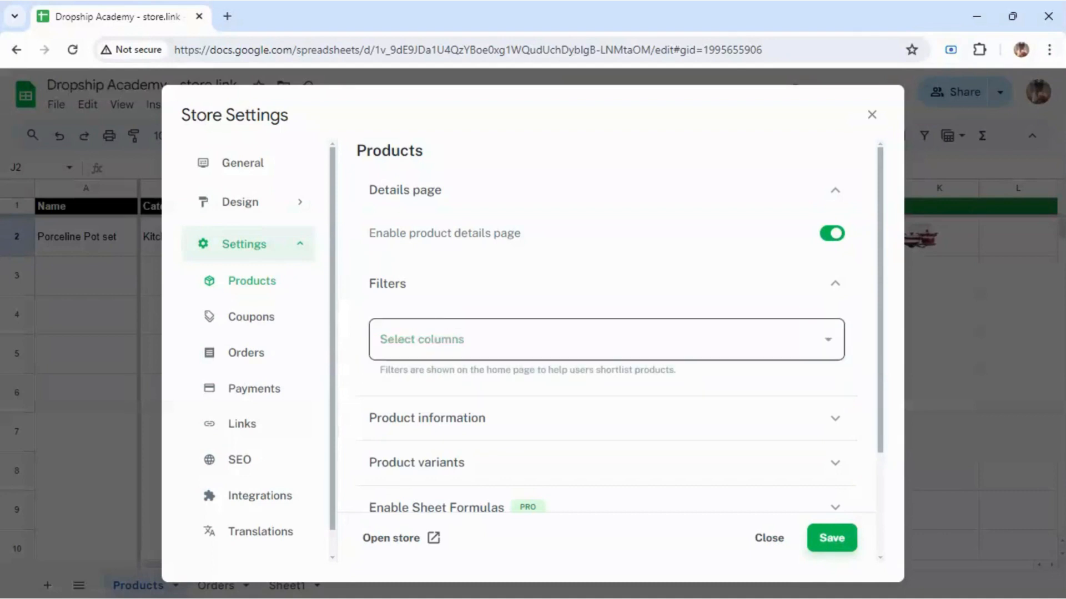
pyautogui.click(417, 340)
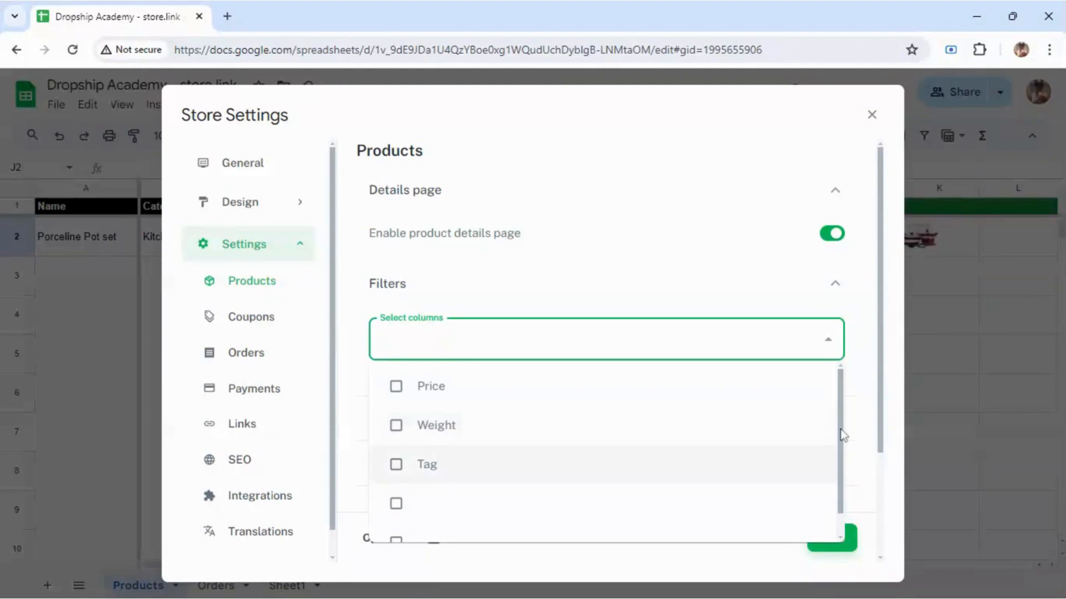
pyautogui.moveTo(844, 435); pyautogui.dragTo(846, 509)
pyautogui.click(549, 487)
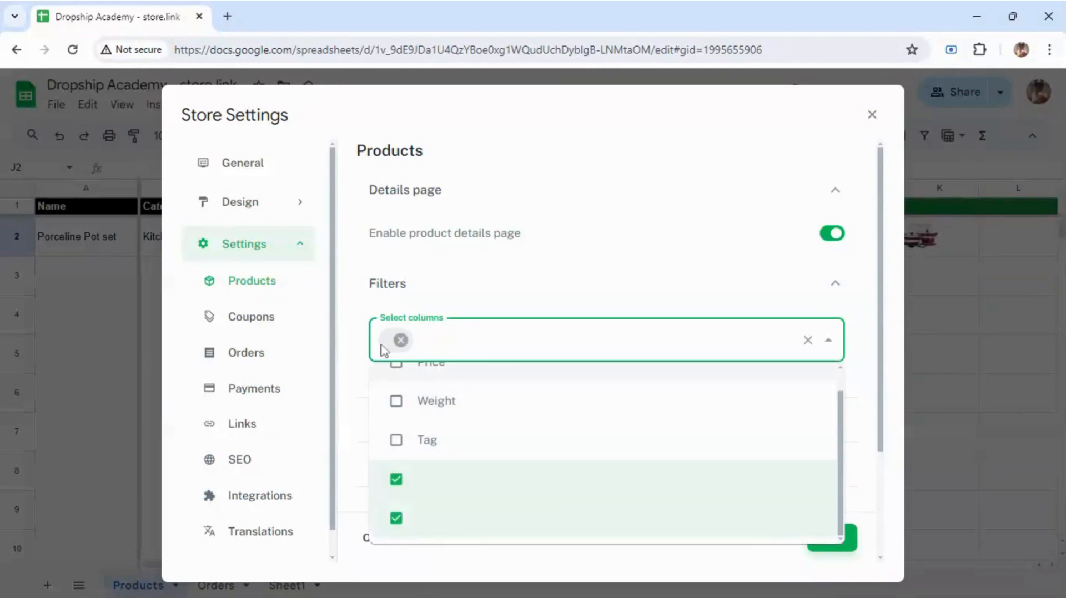
pyautogui.click(857, 376)
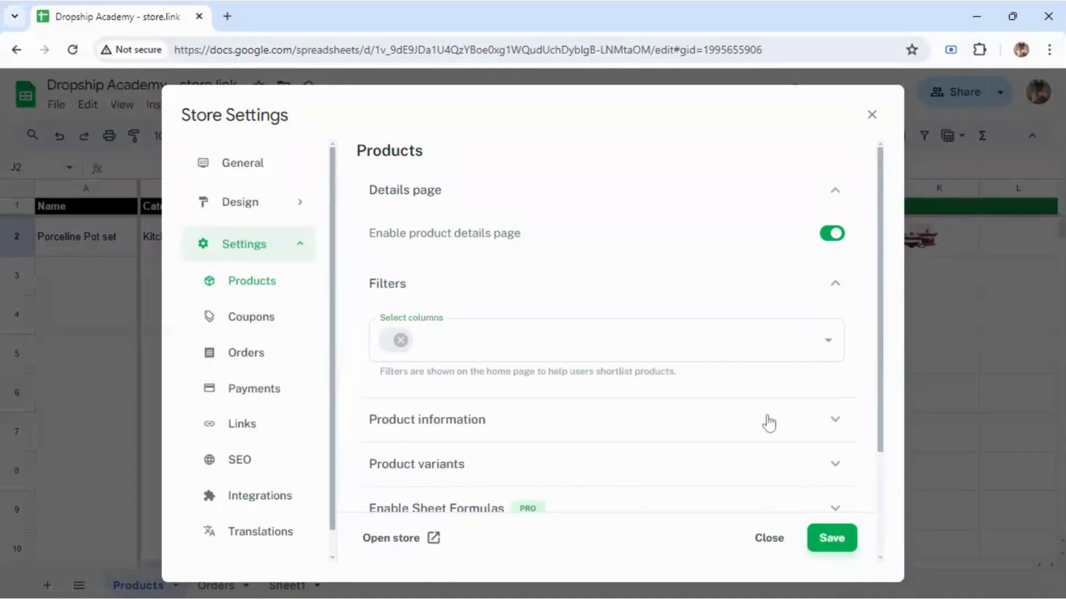
# Step: Review the Product information and Product variants sections, then save the product settings
pyautogui.click(835, 289)
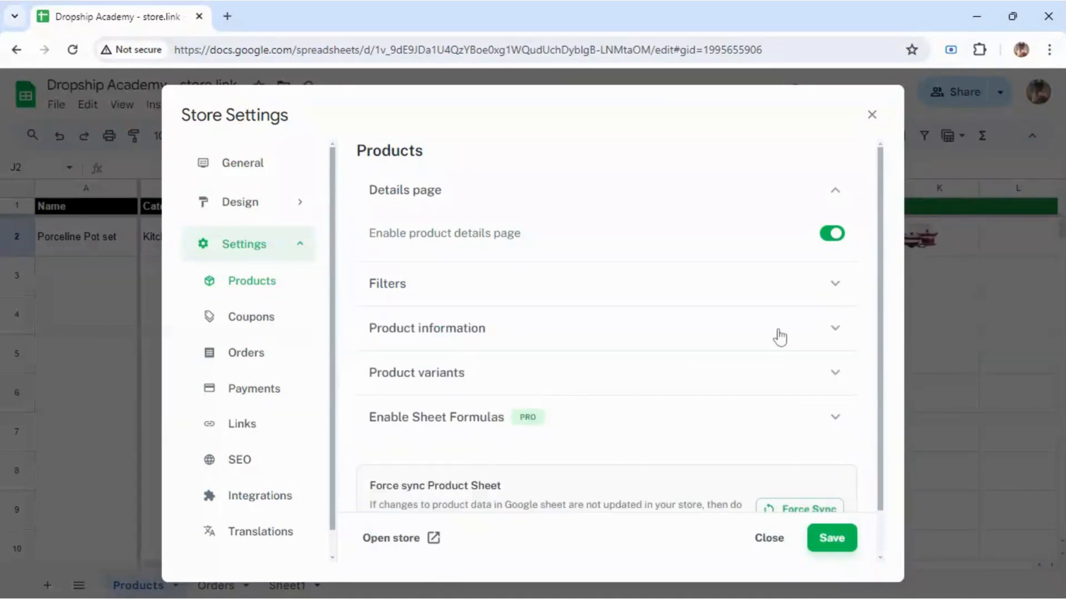
pyautogui.click(775, 337)
pyautogui.click(759, 380)
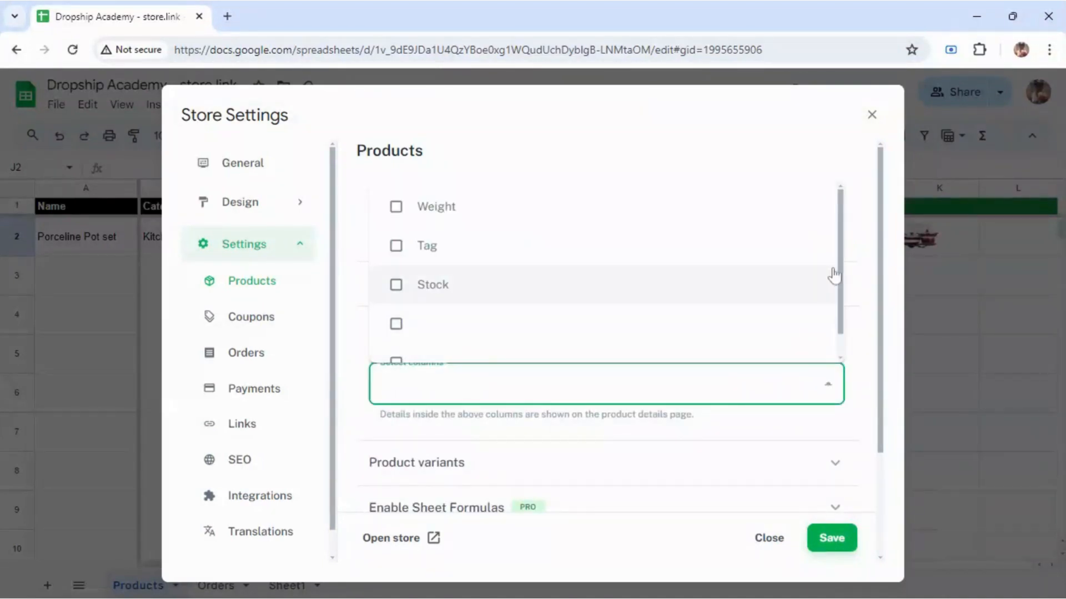
pyautogui.click(872, 340)
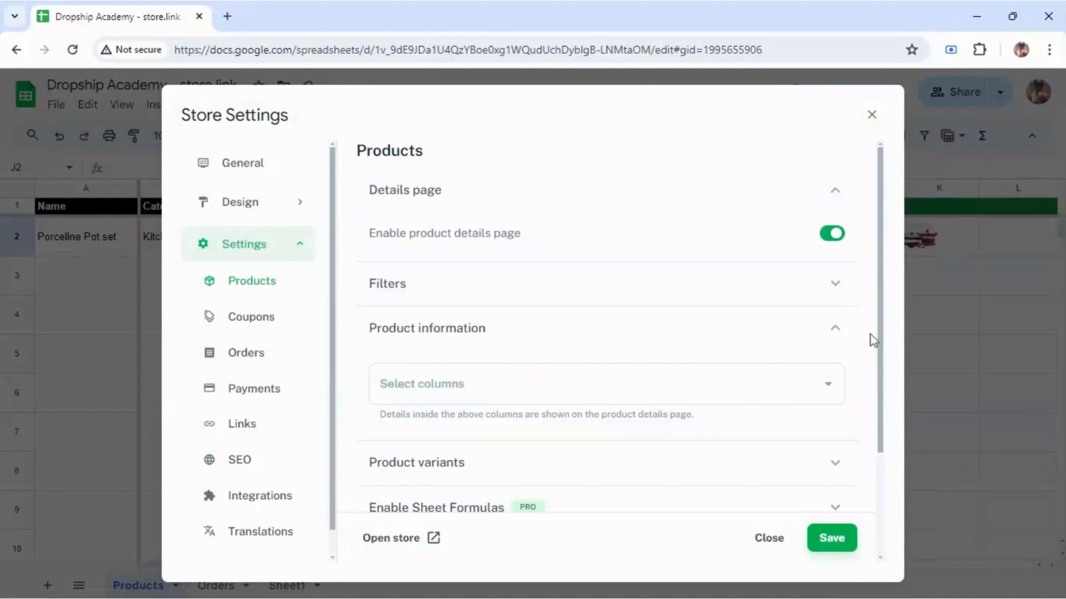
pyautogui.click(836, 336)
pyautogui.click(833, 375)
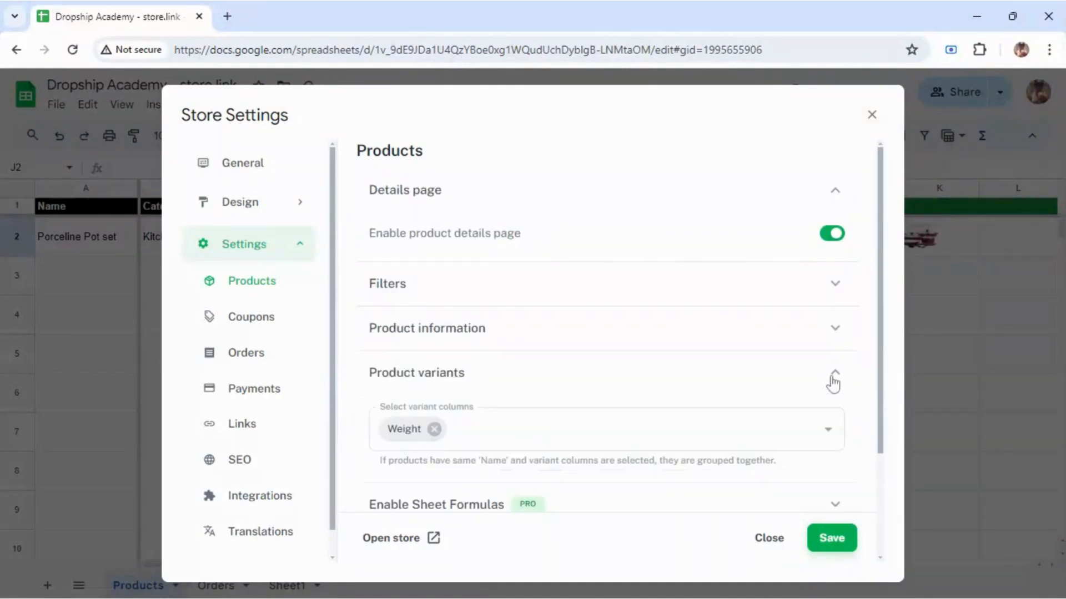
pyautogui.click(833, 381)
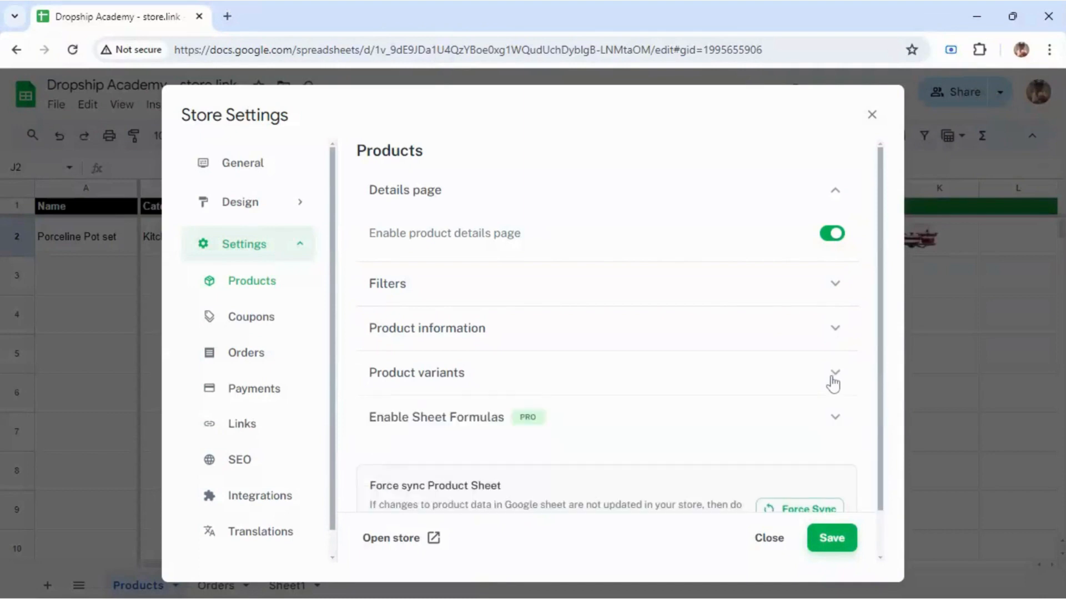
pyautogui.click(834, 381)
pyautogui.click(831, 386)
pyautogui.scroll(-1, 879, 399)
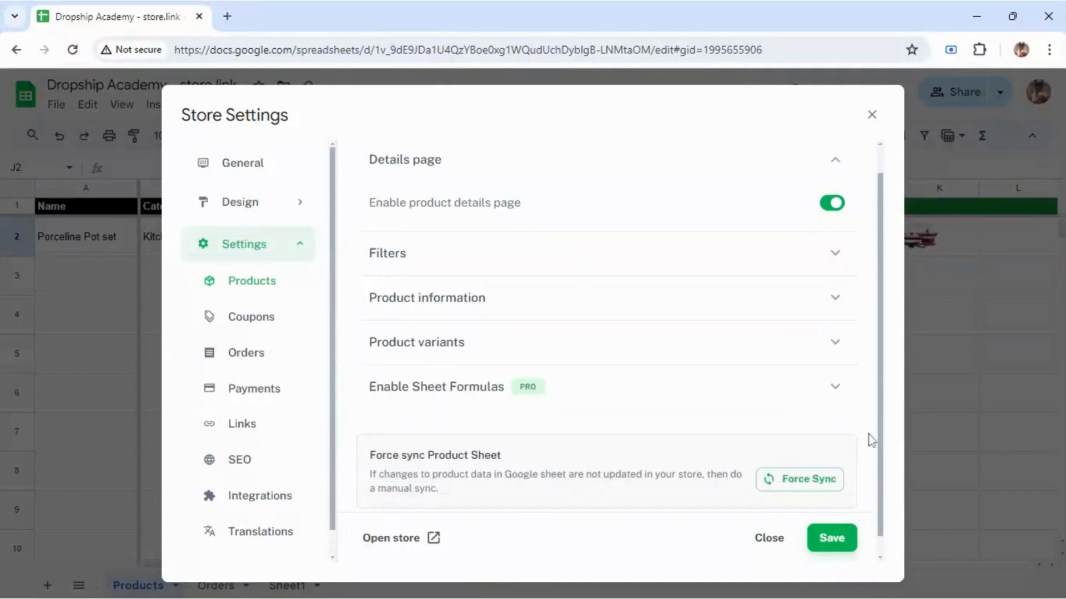
pyautogui.click(838, 541)
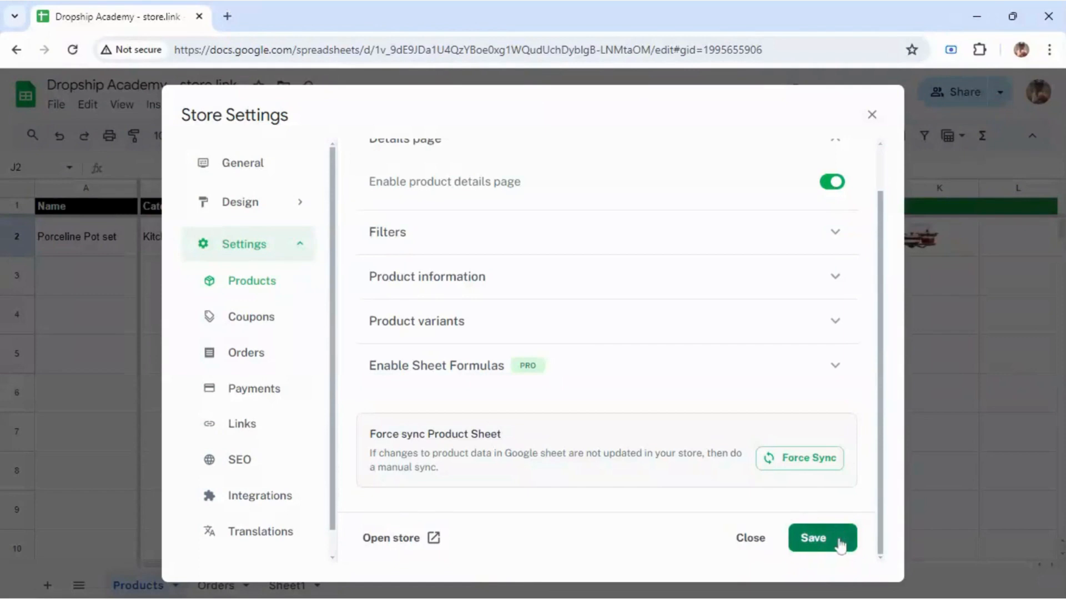
pyautogui.click(273, 320)
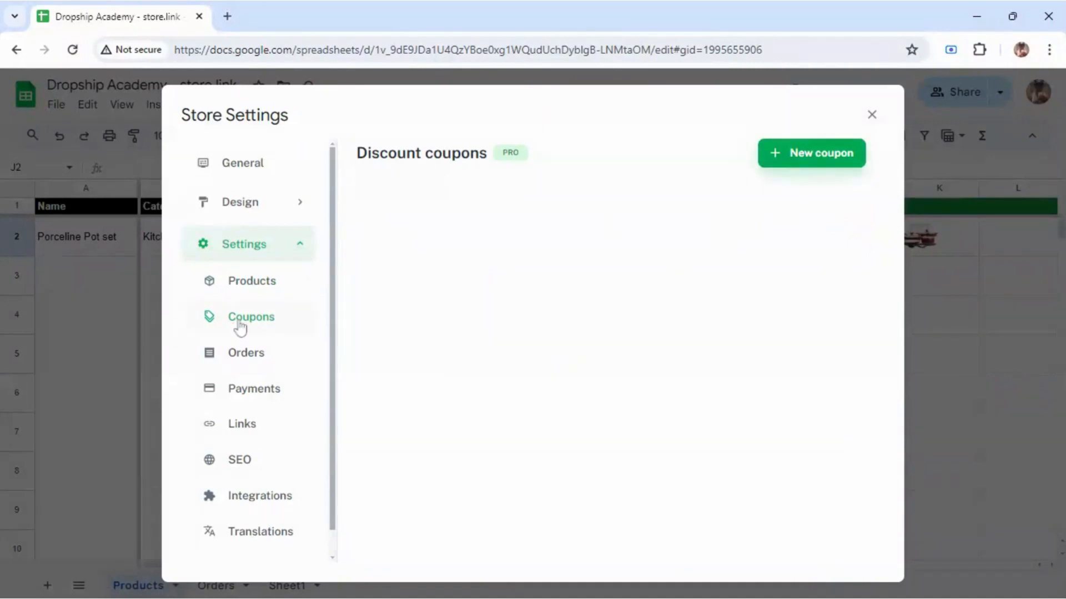
# Step: Switch off 'Collect orders in Sheet' in the Orders settings and save them
pyautogui.click(273, 357)
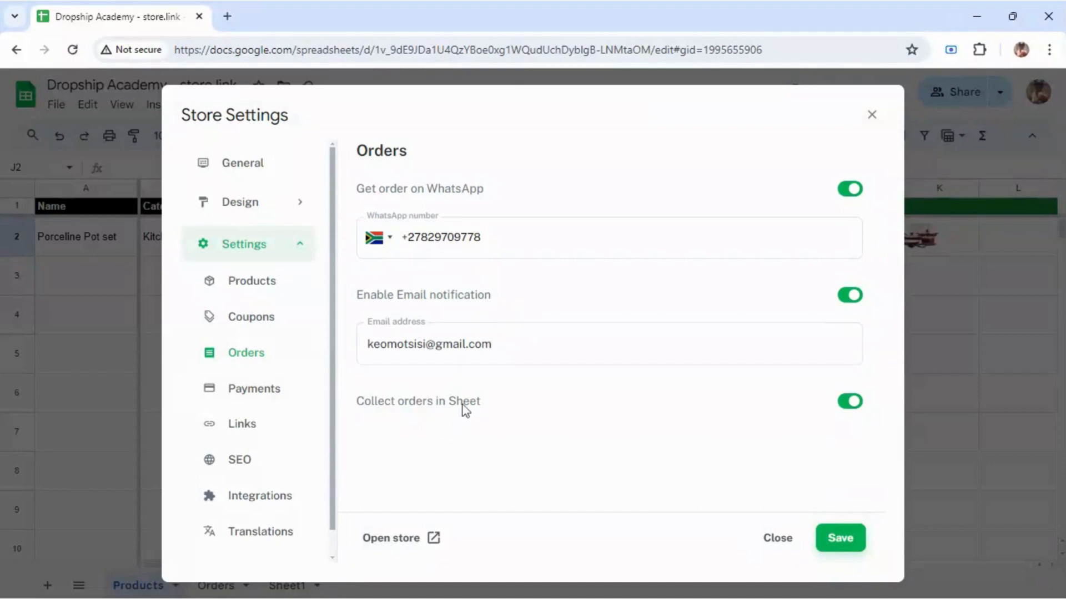
pyautogui.click(842, 404)
pyautogui.click(850, 538)
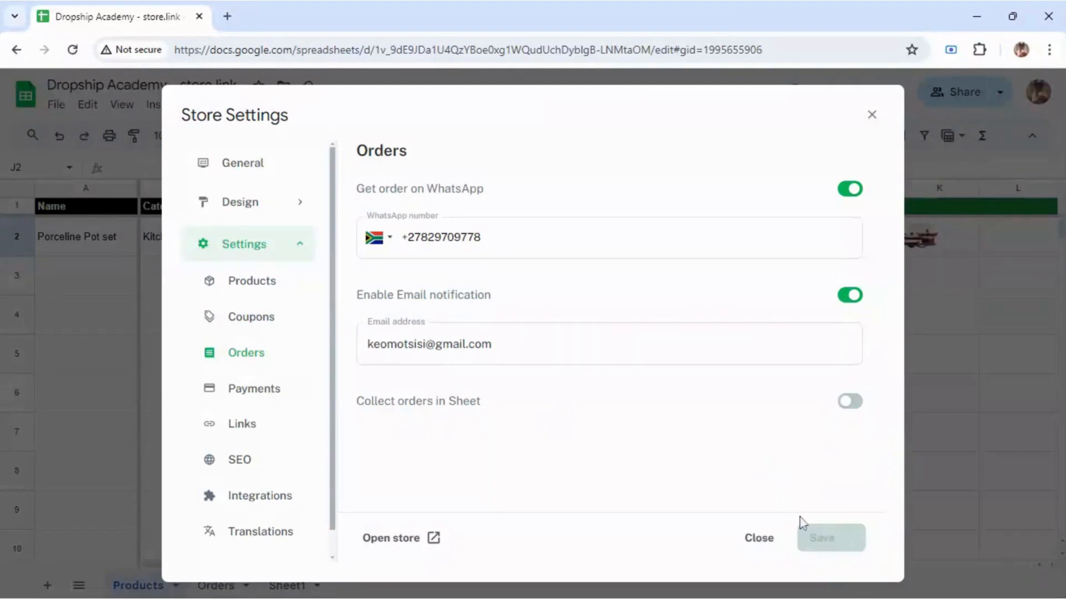
pyautogui.click(244, 391)
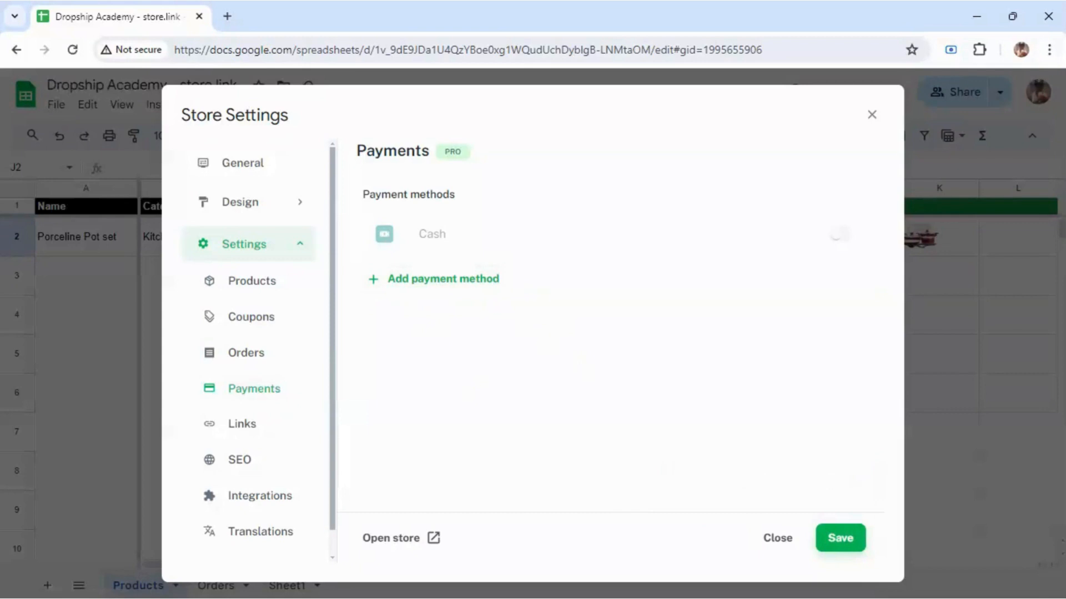
# Step: Try adding Stripe, Razorpay and Payment Link payment methods, dismissing the upgrade prompt
pyautogui.click(467, 281)
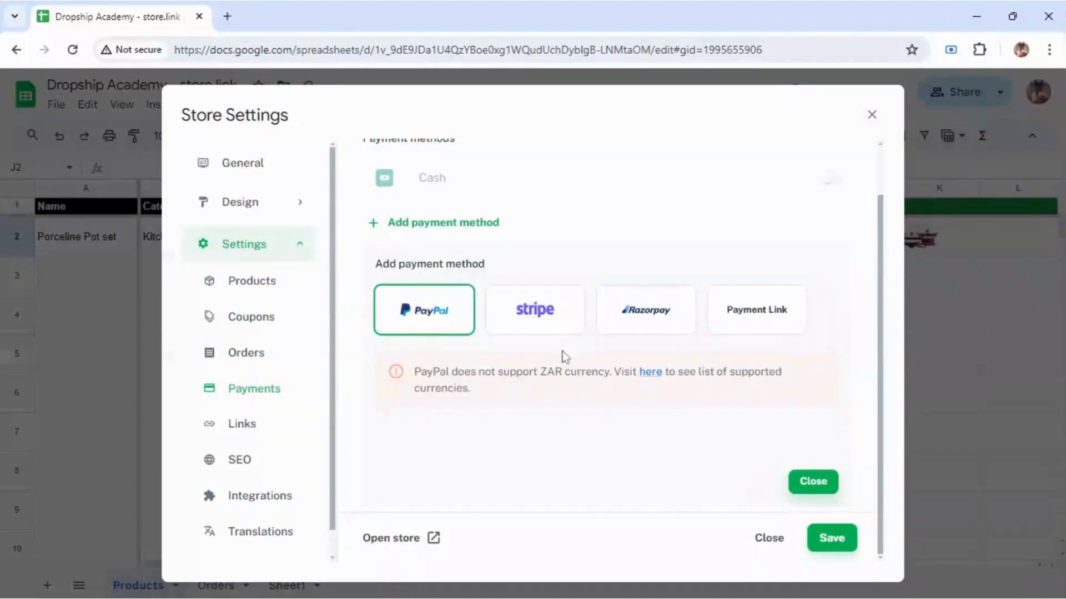
pyautogui.click(524, 329)
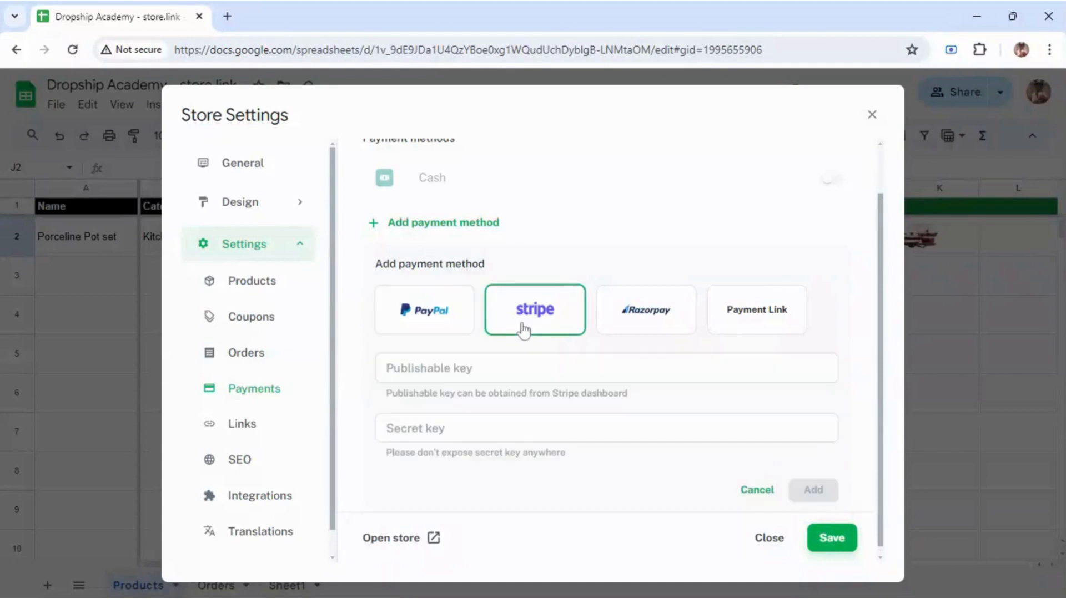
pyautogui.click(652, 328)
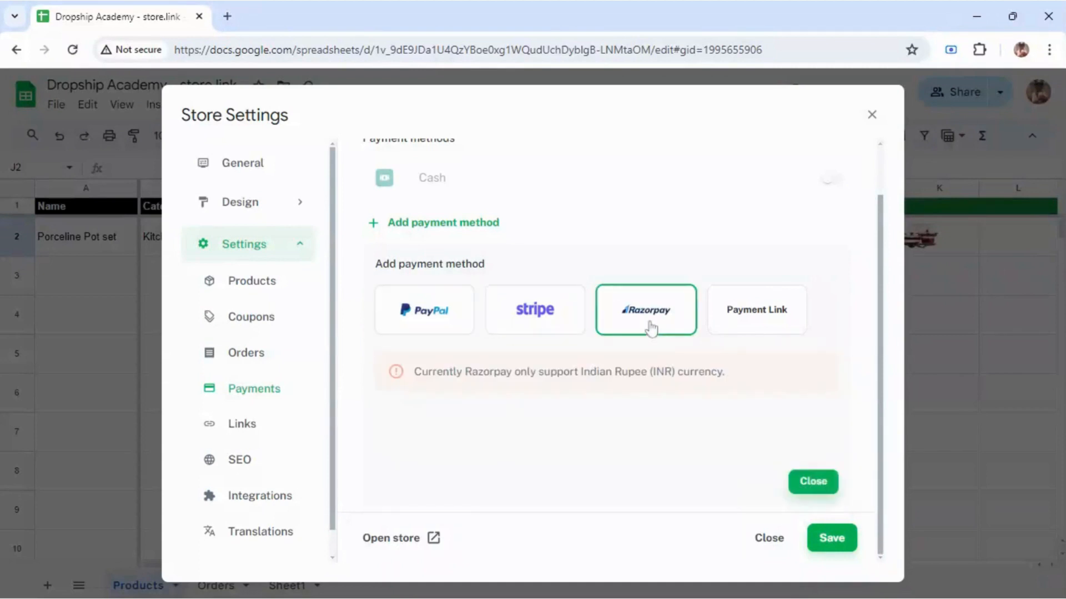
pyautogui.click(734, 323)
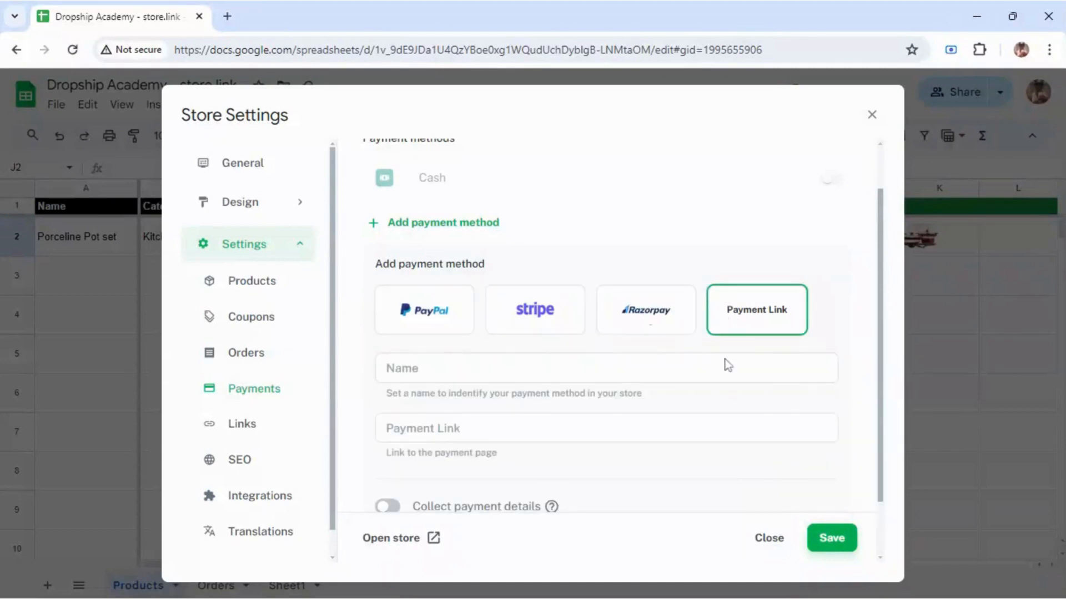
pyautogui.scroll(-2, 877, 346)
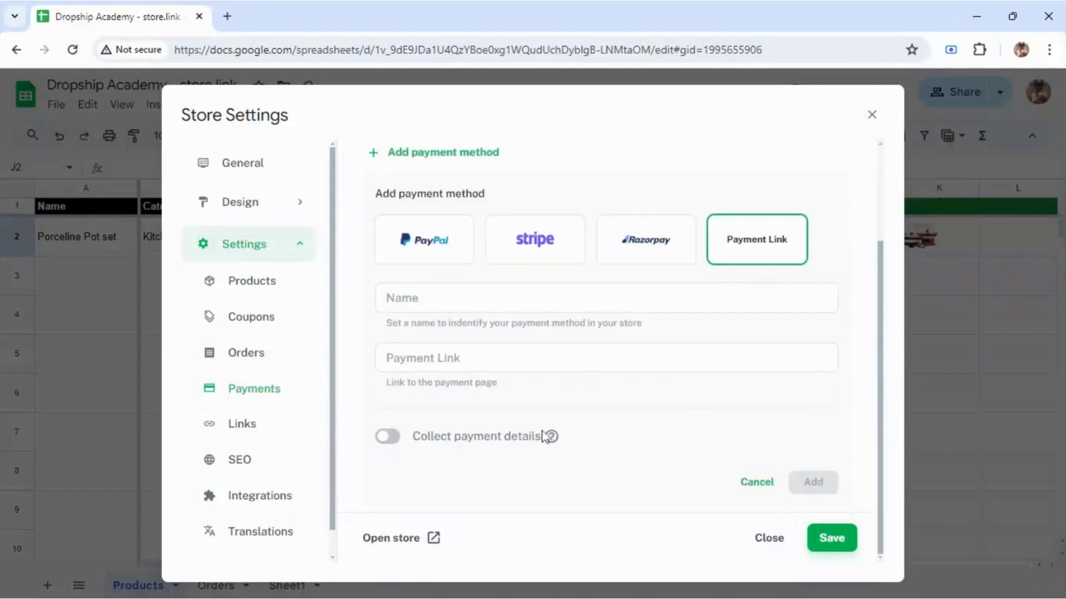
pyautogui.click(396, 443)
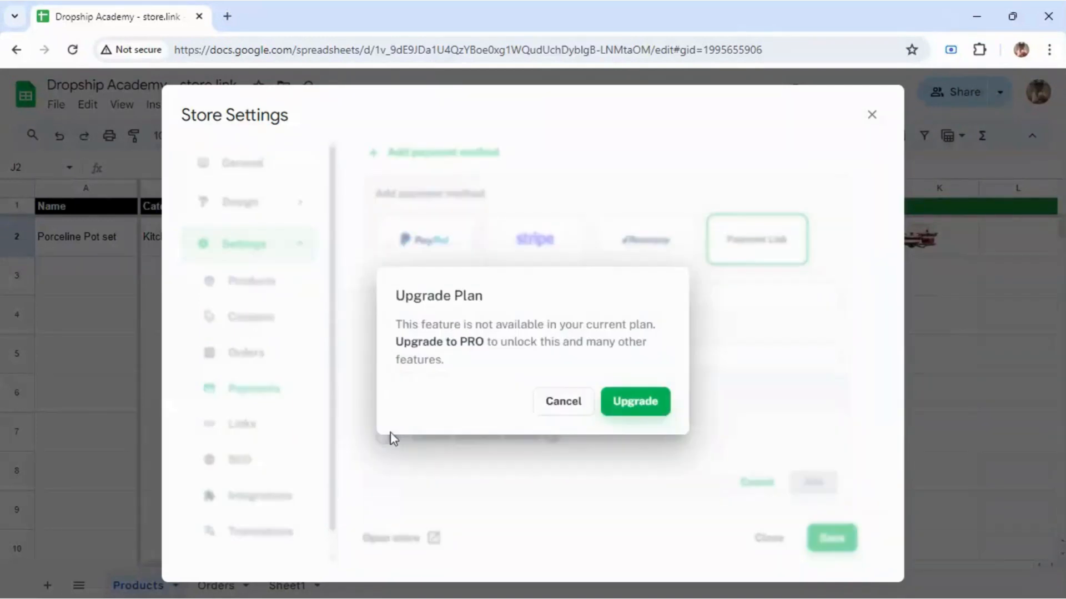
pyautogui.click(564, 404)
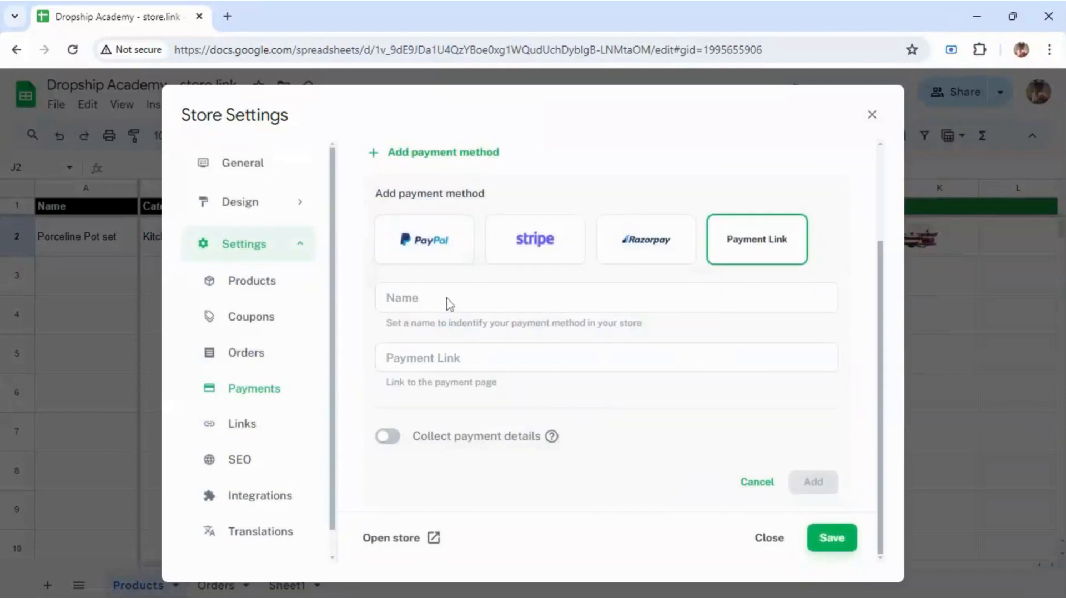
# Step: Dismiss the upgrade prompt again and bring up the SEO settings with meta title Dropship Academy
pyautogui.click(446, 300)
pyautogui.click(555, 405)
pyautogui.click(278, 429)
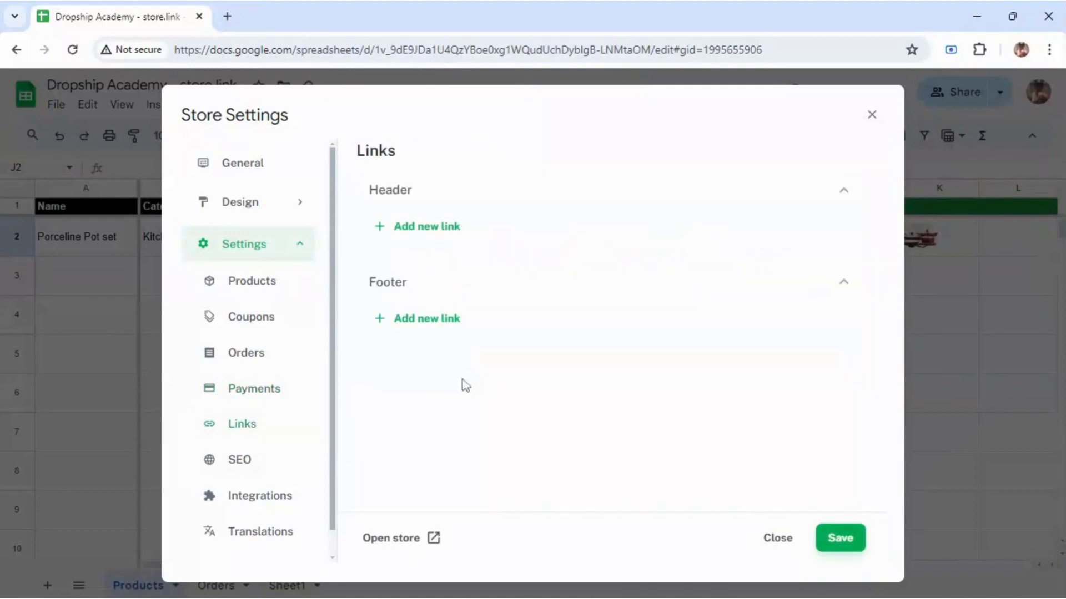
pyautogui.click(274, 459)
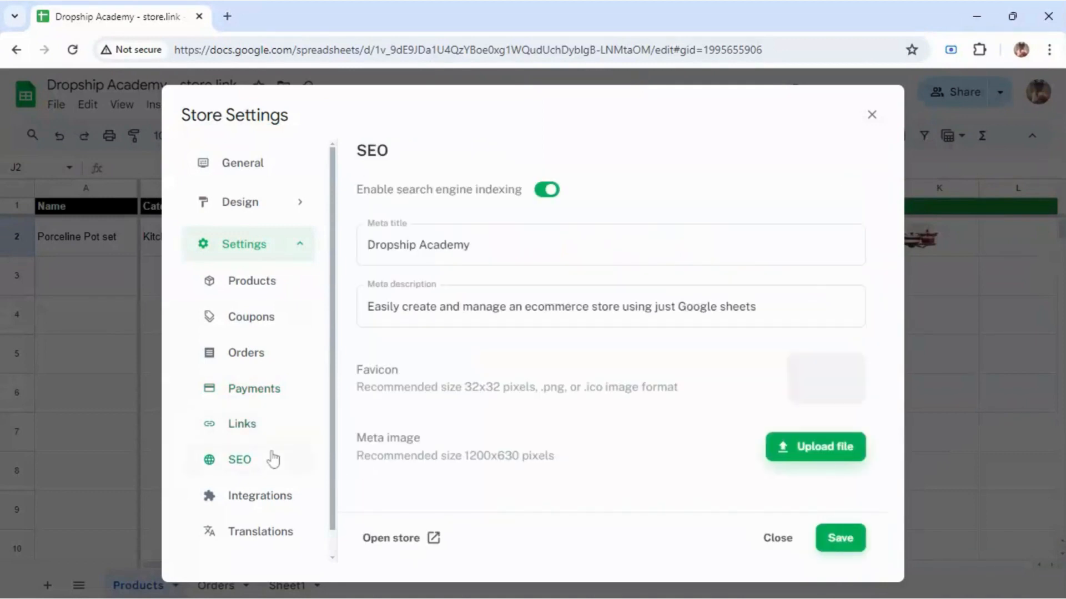
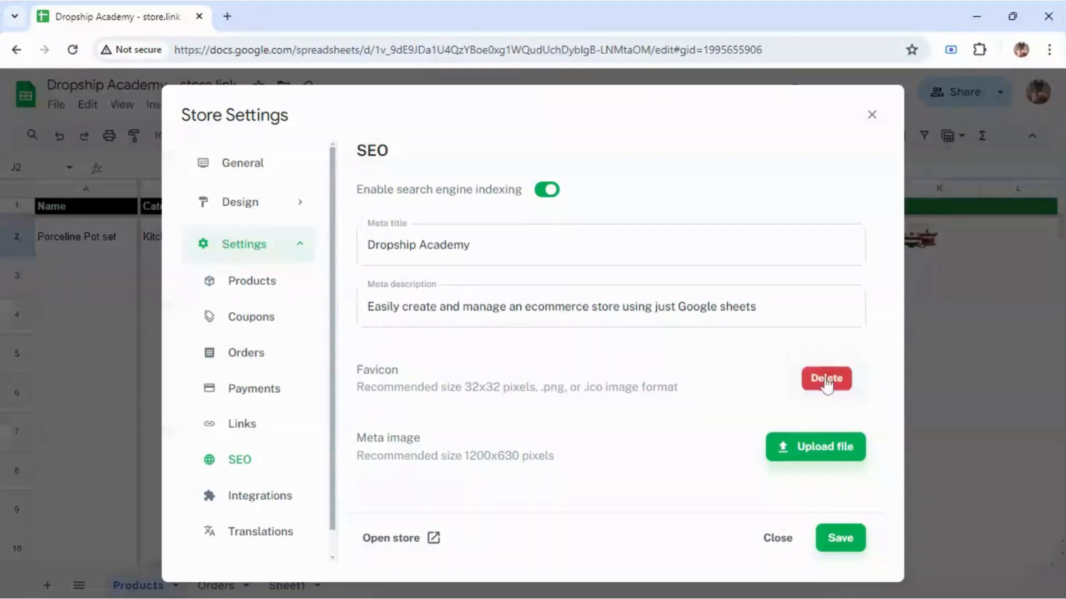
# Step: Delete the old favicon, upload a round emblem image as the new favicon, and save the SEO settings
pyautogui.click(826, 382)
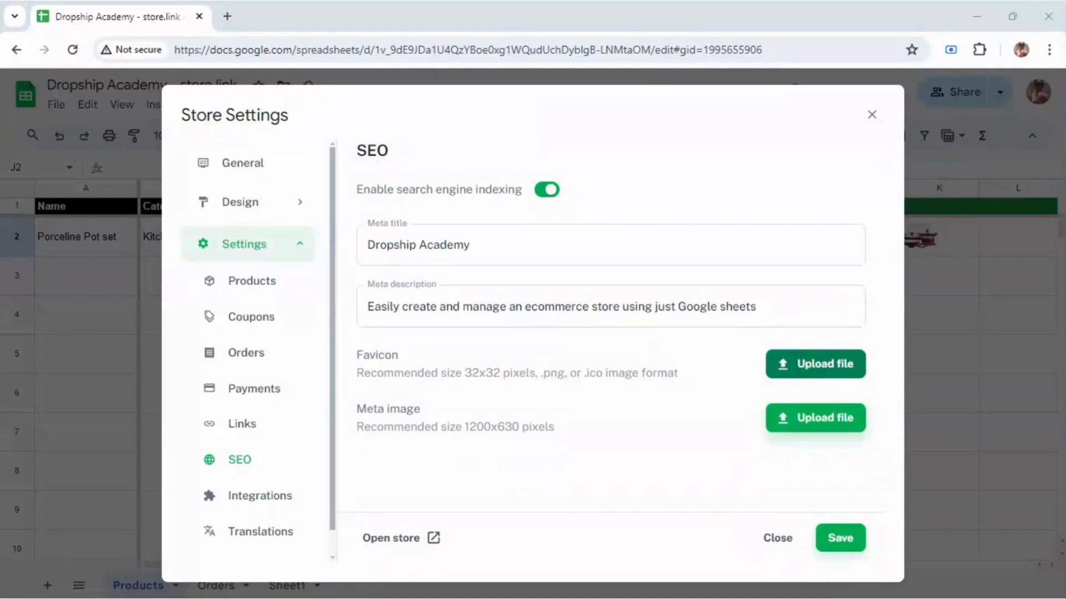
pyautogui.doubleClick(265, 161)
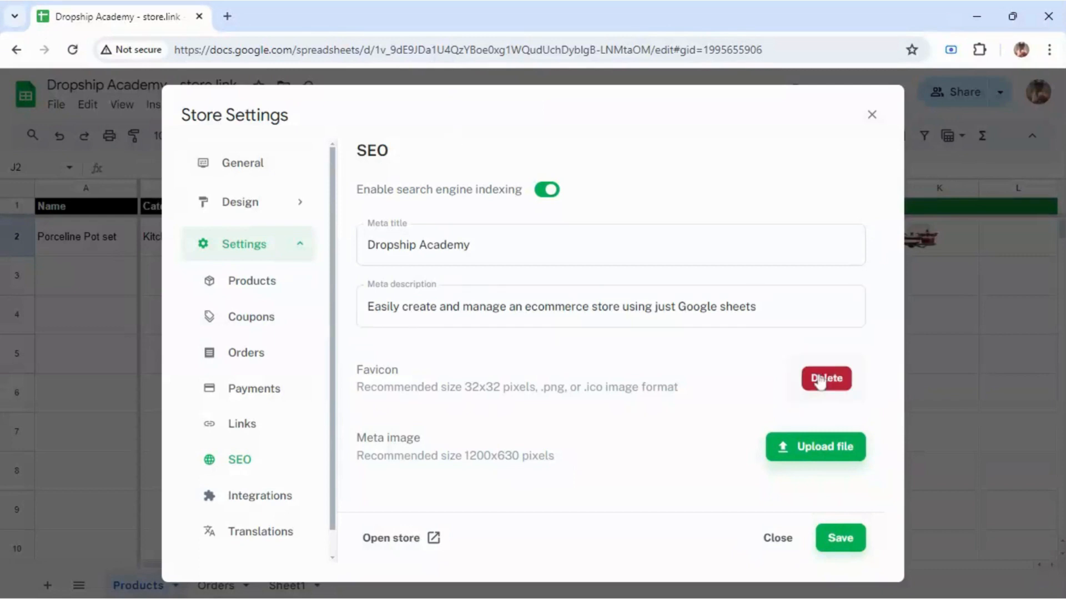
pyautogui.click(820, 381)
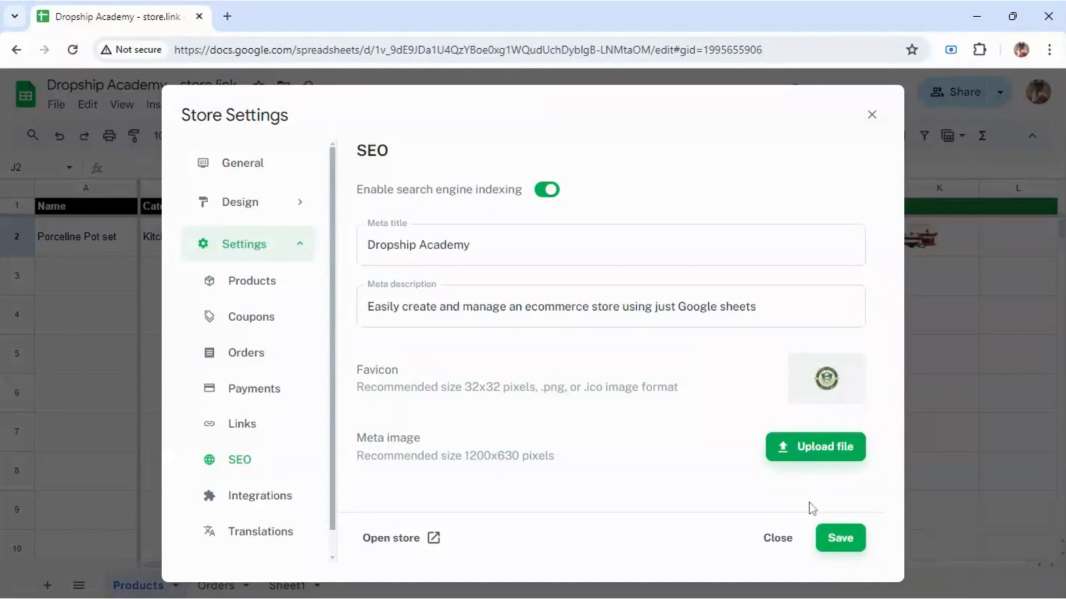
pyautogui.click(850, 543)
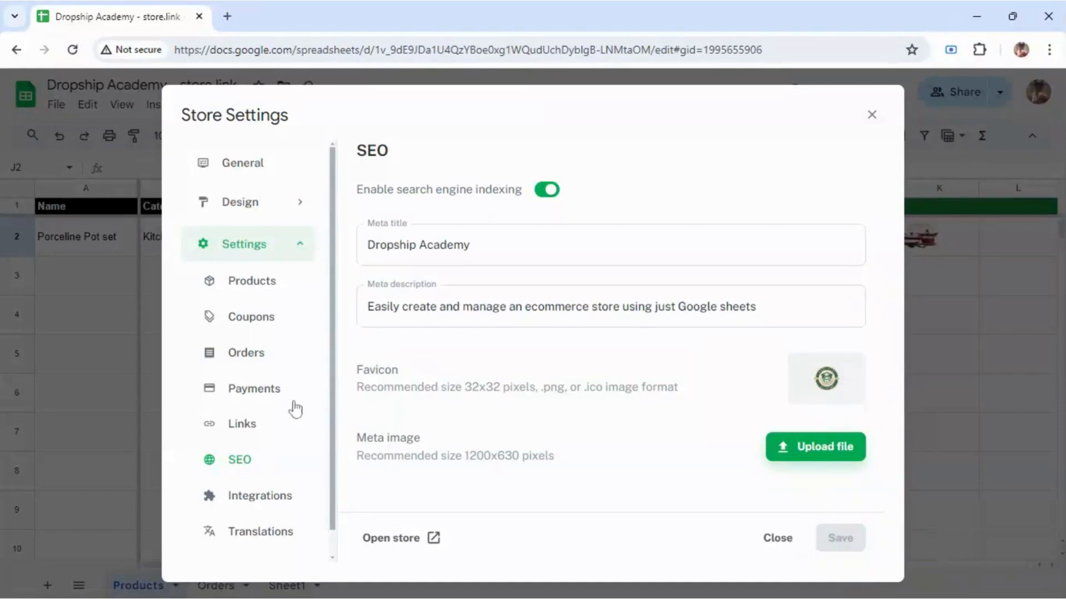
# Step: Go to Integrations and then the Translations page of Store Settings
pyautogui.click(281, 502)
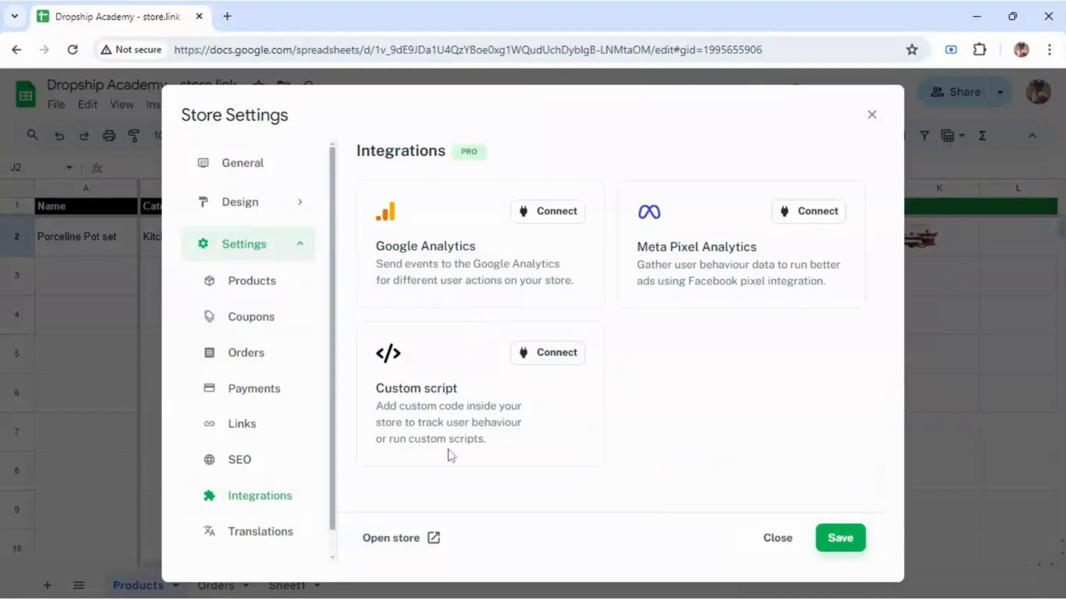
pyautogui.click(266, 532)
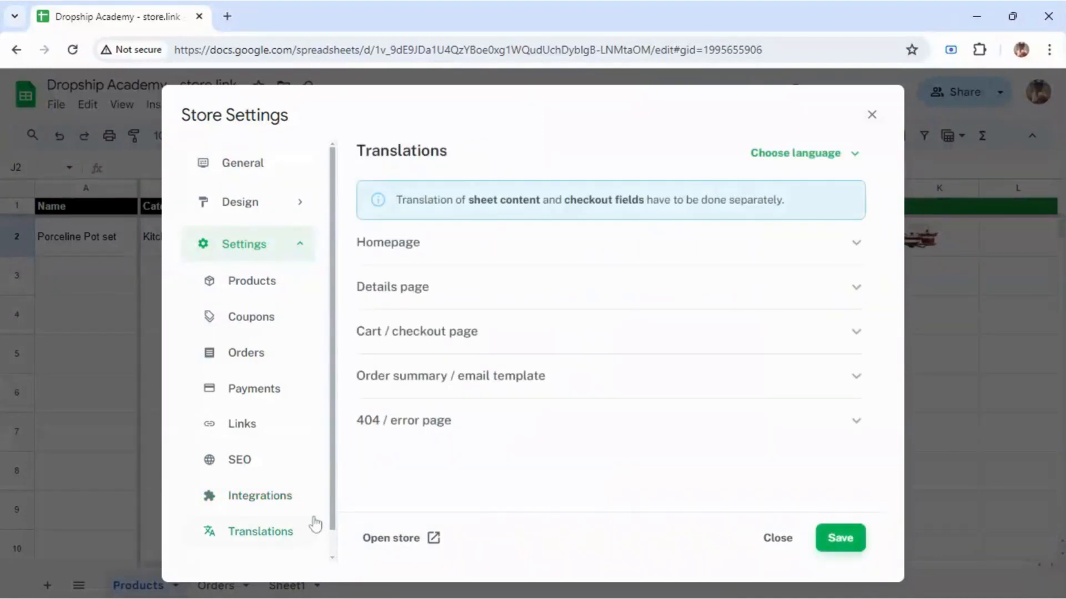
# Step: Collapse the 404 section, then expand and read through the Homepage translation texts
pyautogui.moveTo(334, 454); pyautogui.dragTo(329, 491)
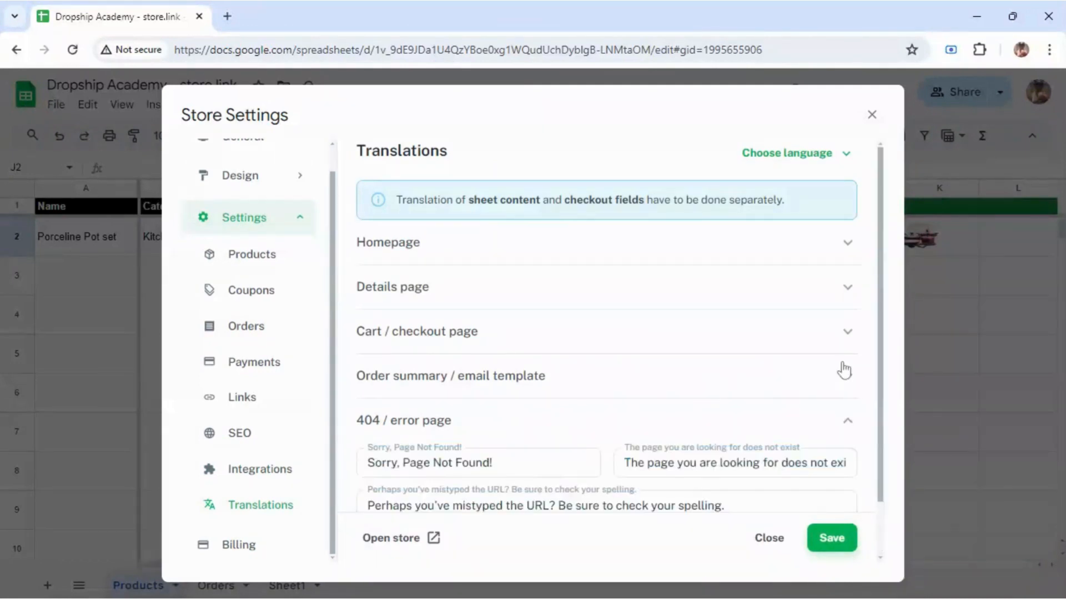
pyautogui.scroll(-2, 886, 349)
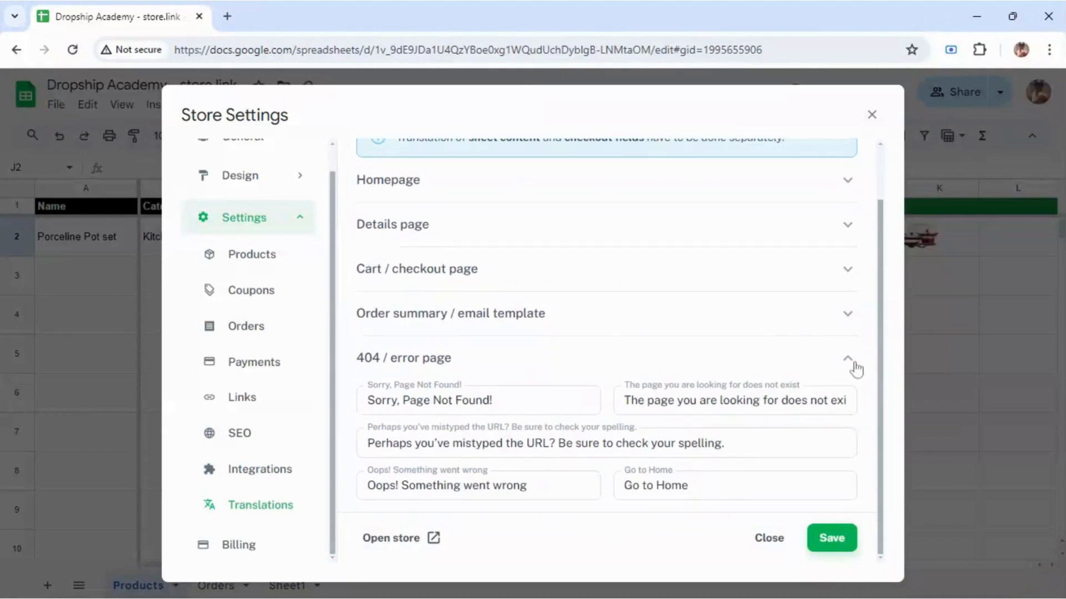
pyautogui.click(848, 360)
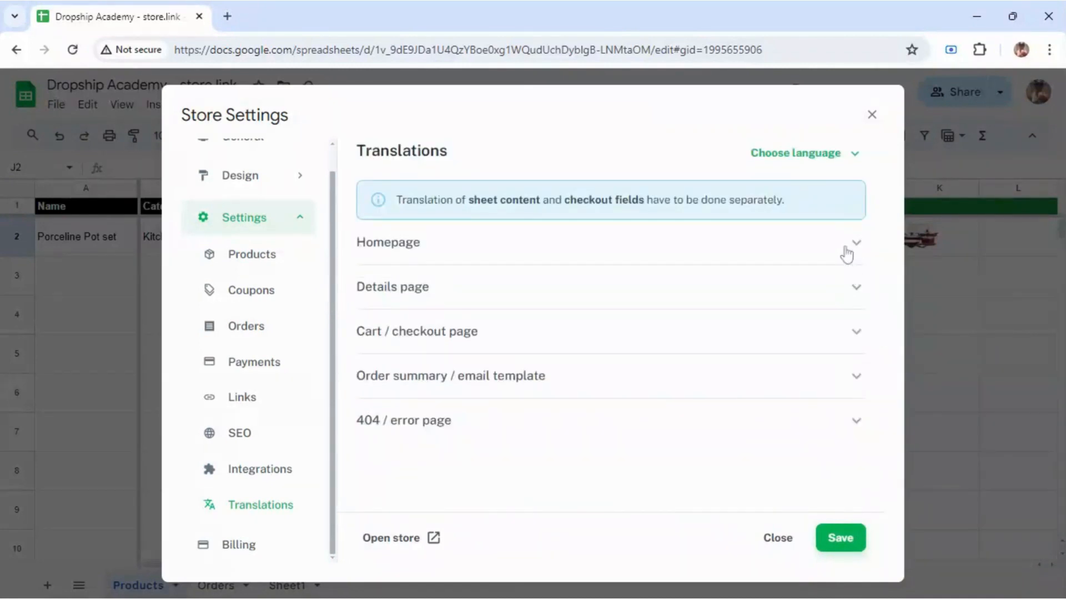
pyautogui.click(847, 247)
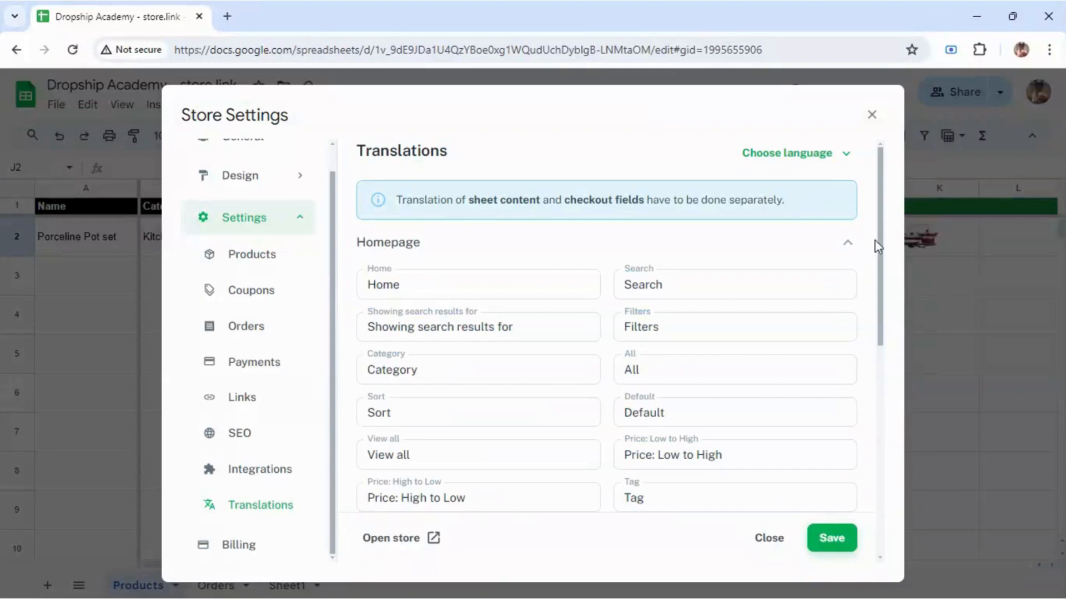
pyautogui.moveTo(883, 231); pyautogui.dragTo(882, 232)
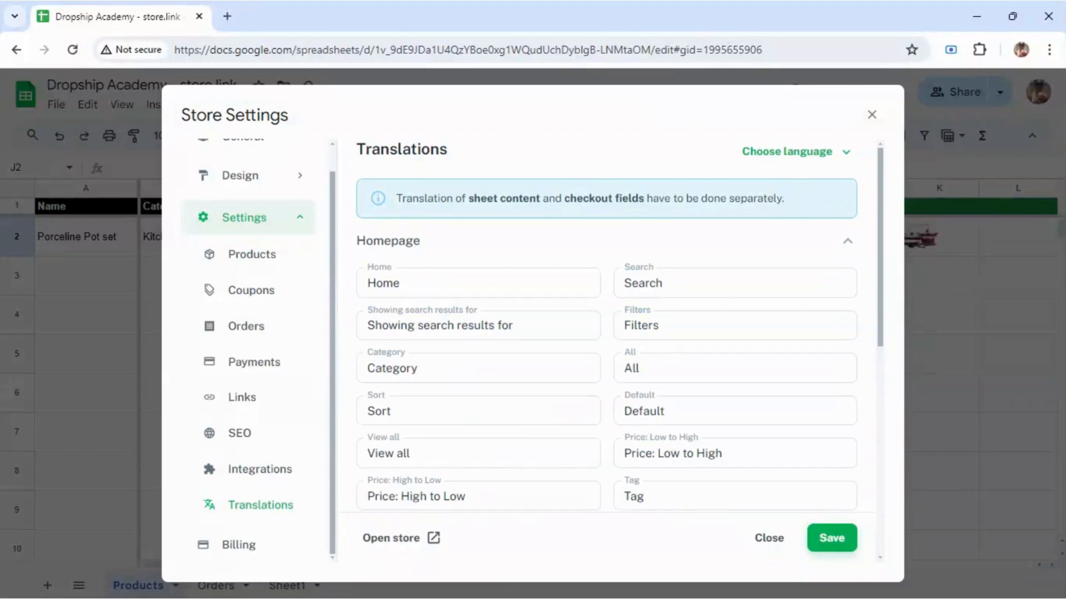
pyautogui.moveTo(882, 234); pyautogui.dragTo(848, 398)
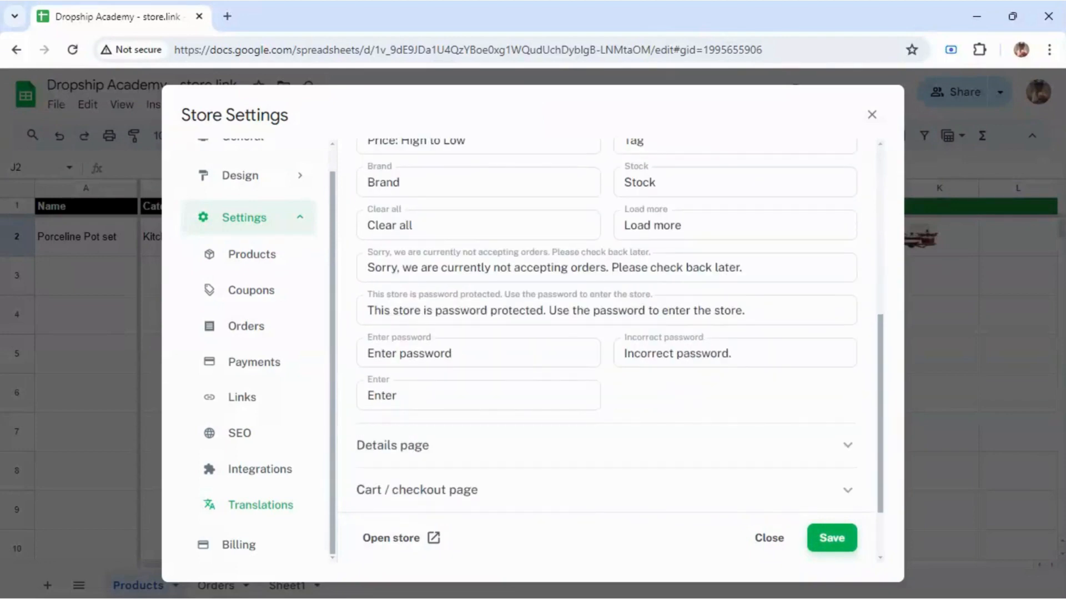
pyautogui.moveTo(848, 398); pyautogui.dragTo(832, 227)
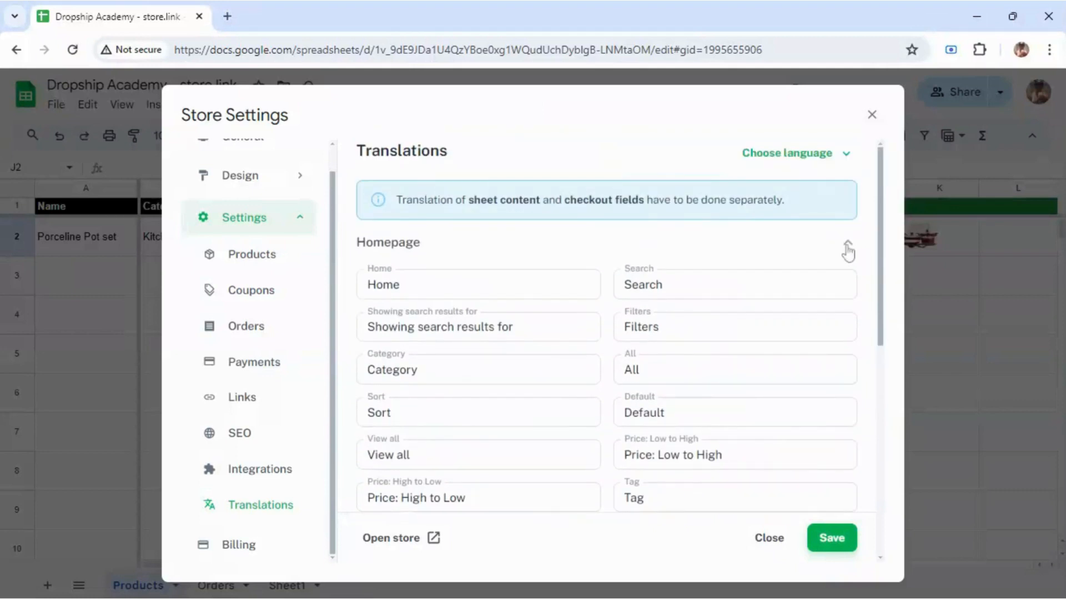
pyautogui.click(844, 245)
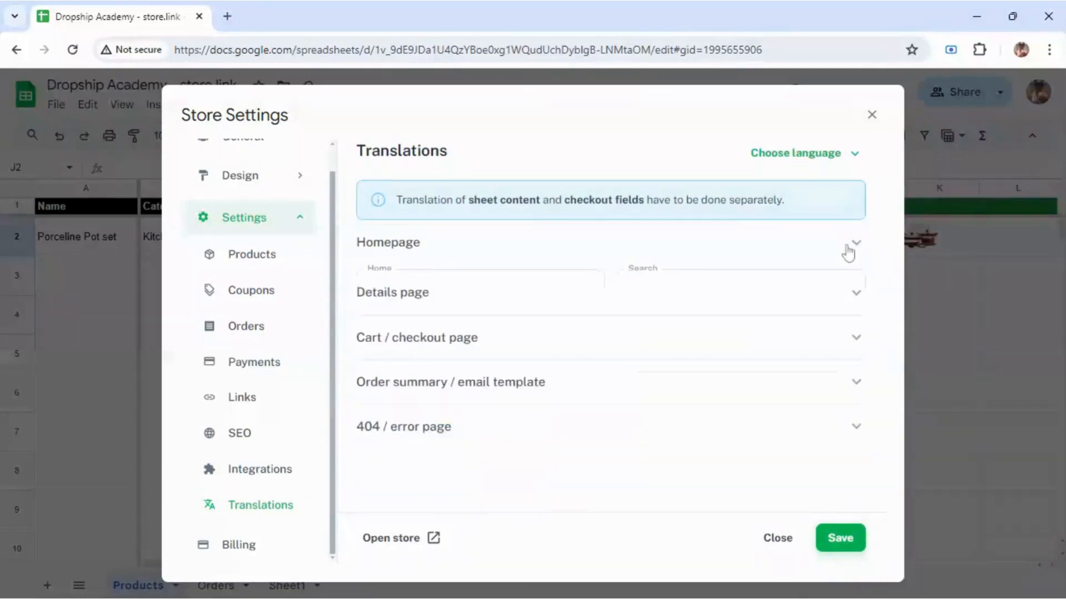
# Step: Review the 404 error page and Cart / checkout translation texts
pyautogui.click(758, 432)
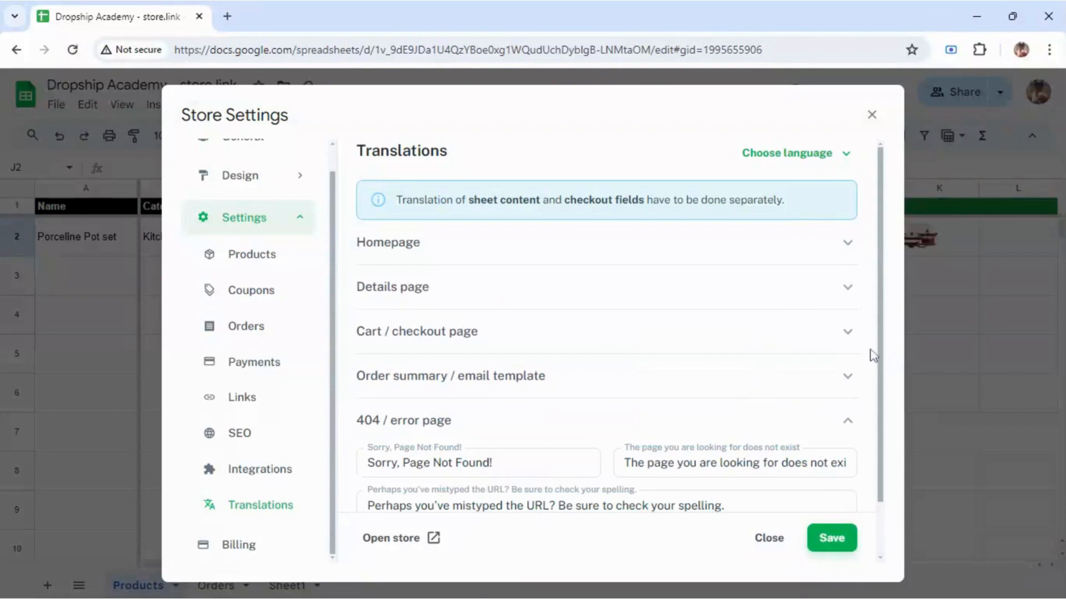
pyautogui.moveTo(882, 276); pyautogui.dragTo(859, 358)
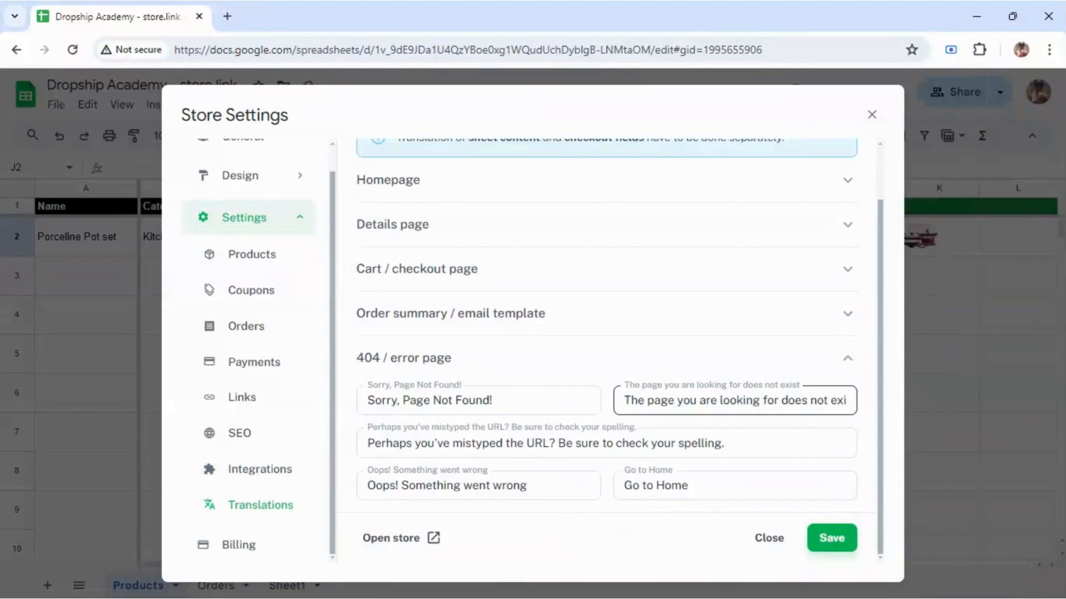
pyautogui.click(848, 367)
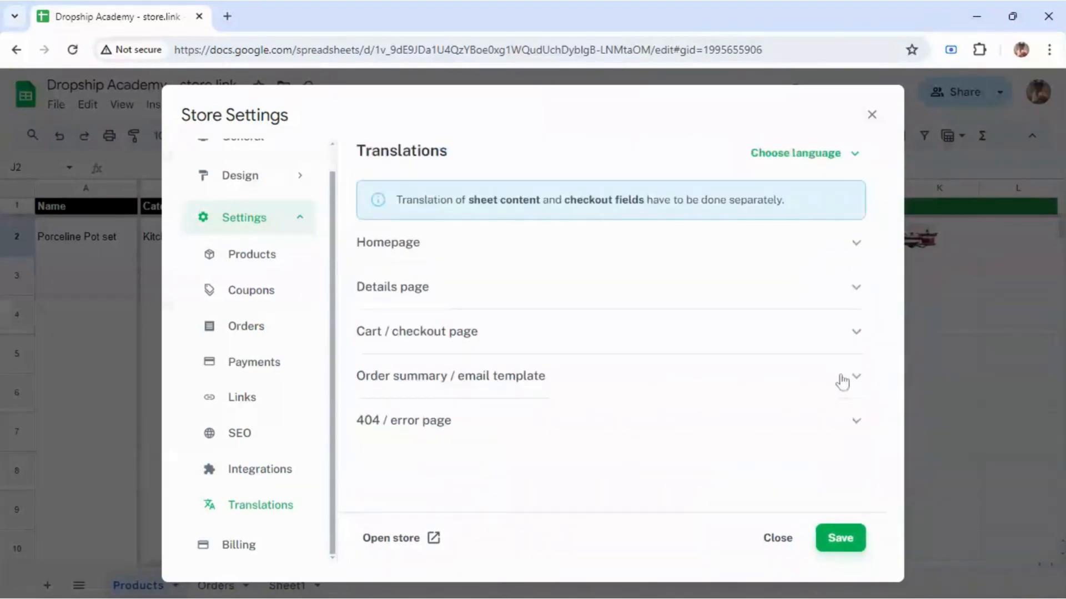
pyautogui.click(803, 382)
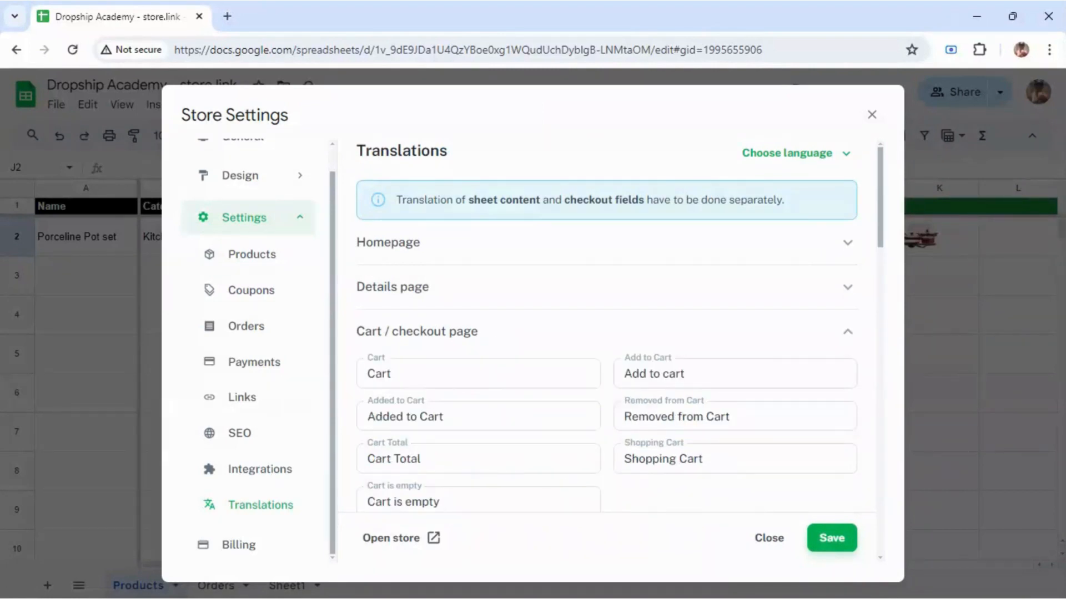
pyautogui.moveTo(877, 209); pyautogui.dragTo(881, 244)
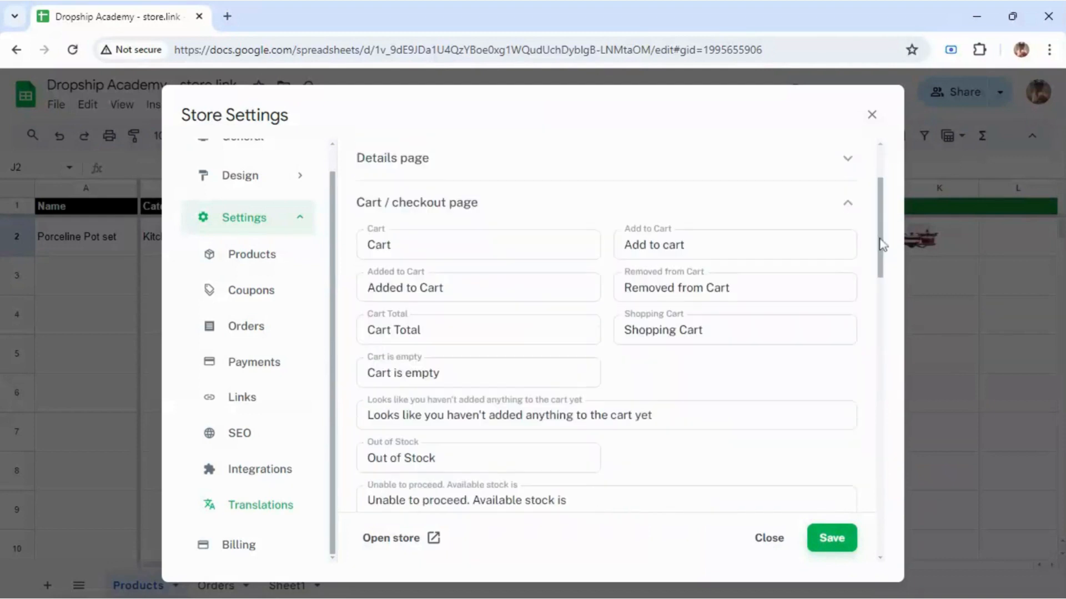
pyautogui.click(578, 207)
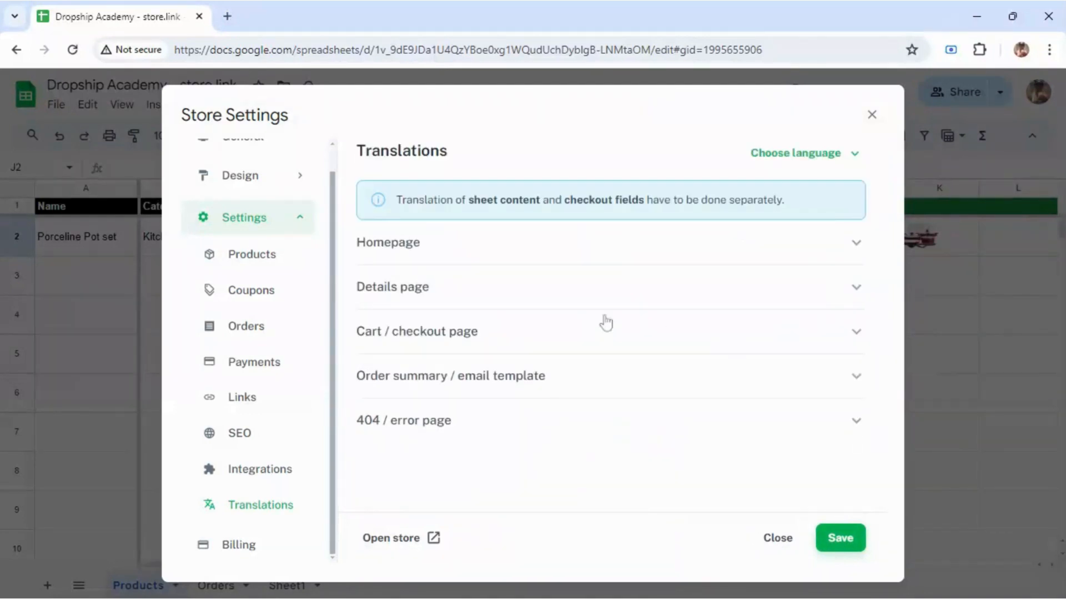
# Step: Glance at the Details page texts, then head for the Billing settings
pyautogui.click(487, 295)
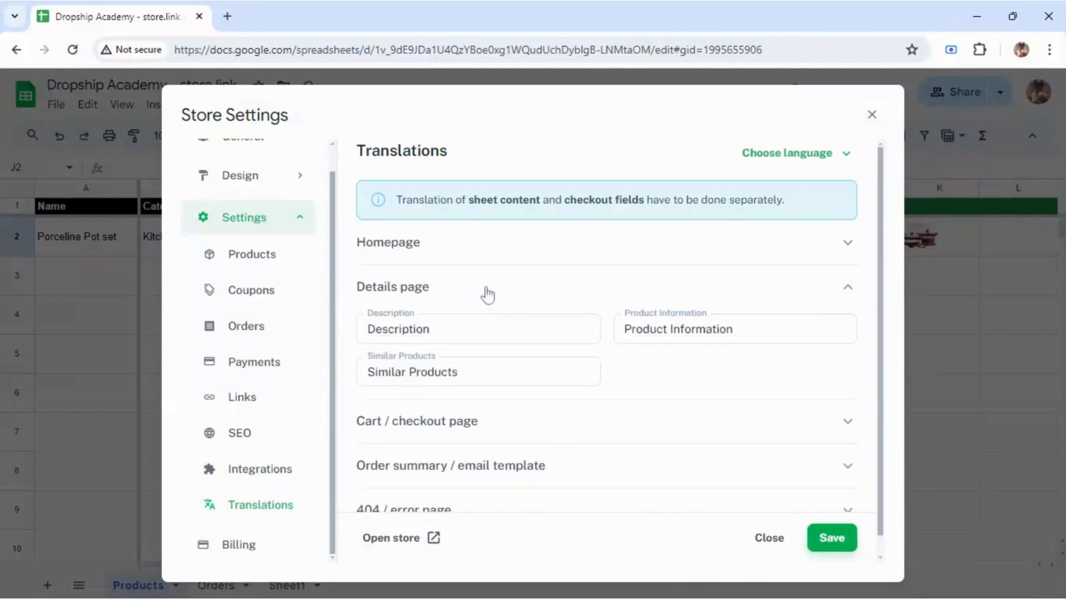
pyautogui.click(486, 294)
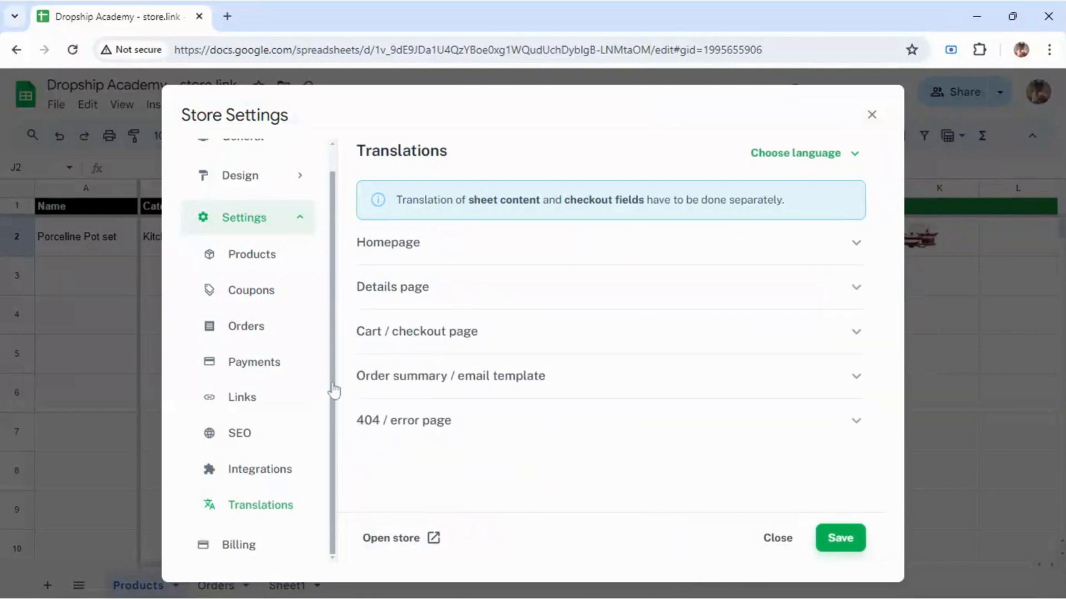
pyautogui.click(258, 543)
# Step: Discard the unsaved changes, review the billing plans, and open the live store from Links
pyautogui.click(620, 400)
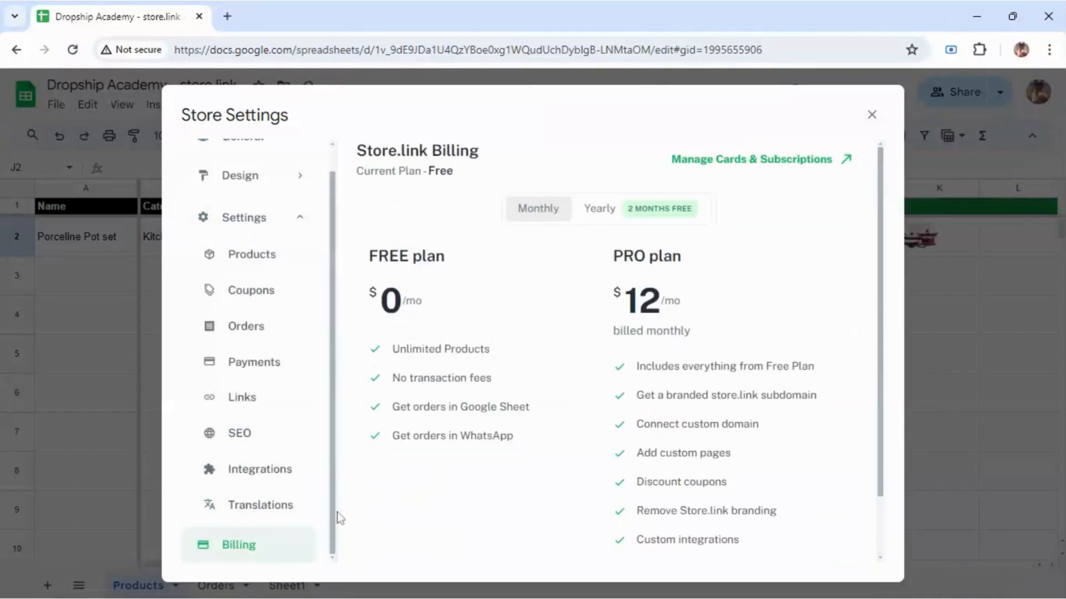
pyautogui.scroll(1, 338, 491)
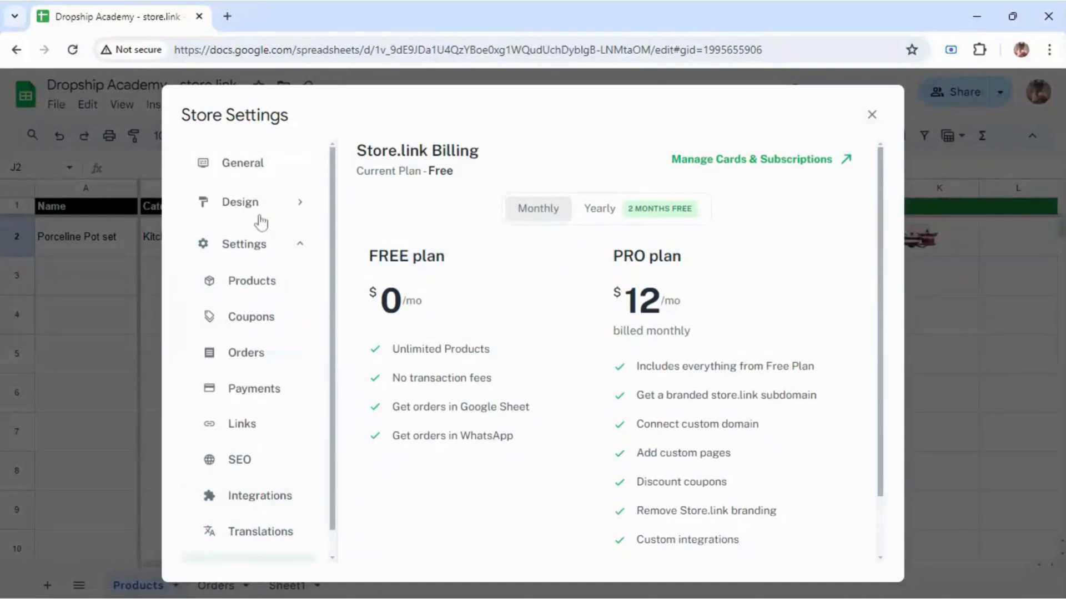
pyautogui.click(245, 425)
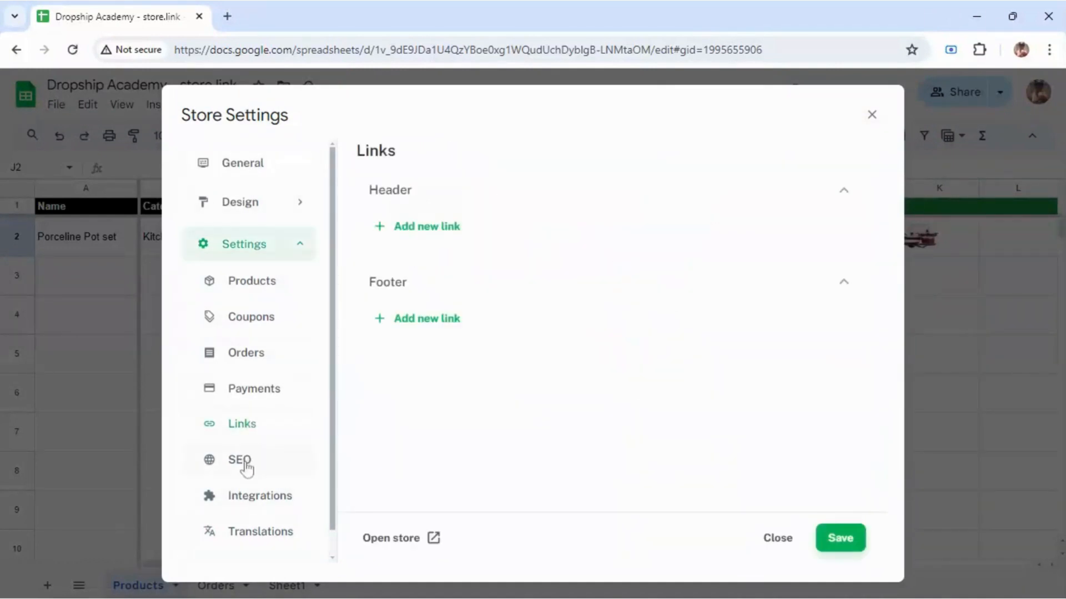
pyautogui.click(391, 538)
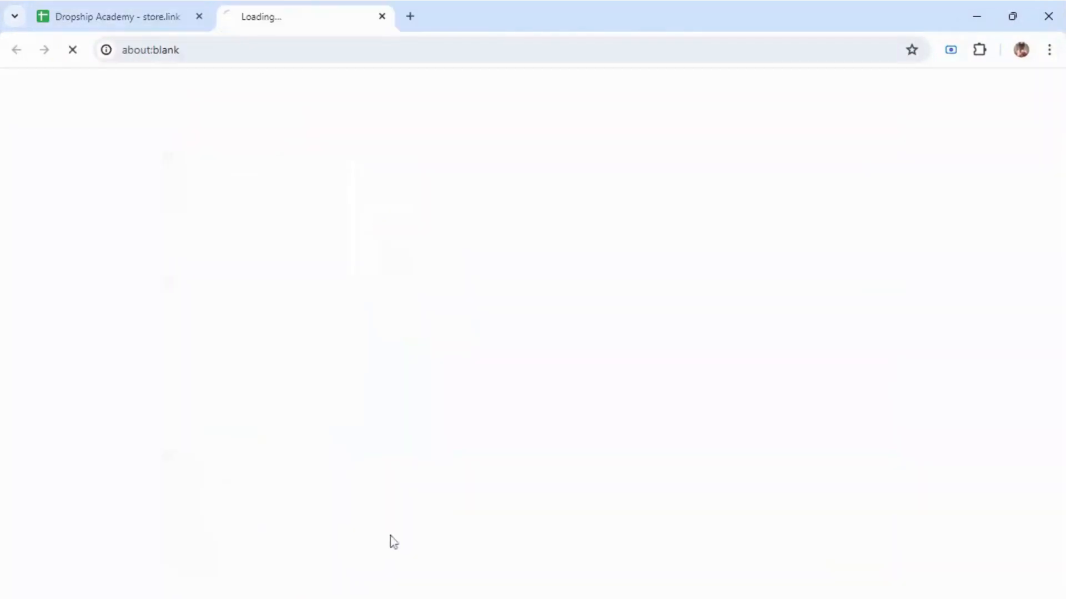
# Step: Browse the live store, view the Porceline Pot set product page, then return to Dropship Academy
pyautogui.click(173, 28)
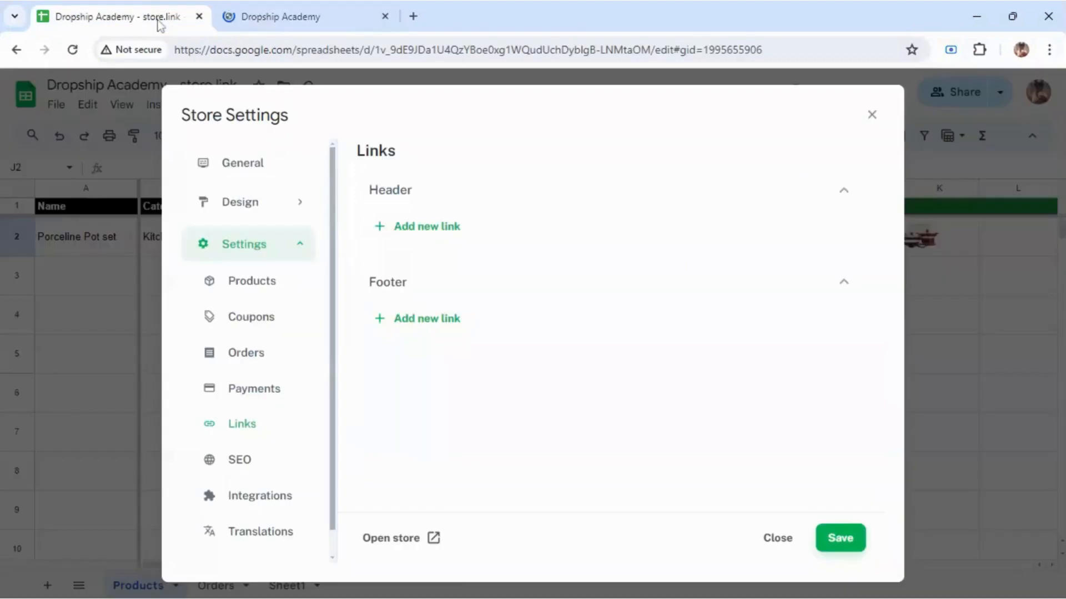
pyautogui.click(240, 21)
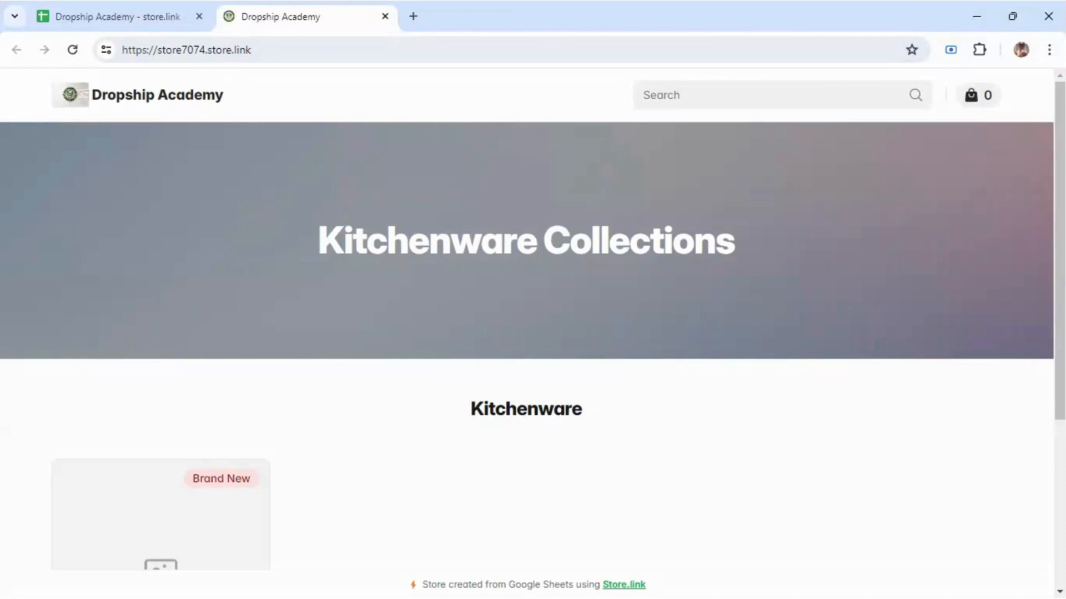
pyautogui.scroll(-5, 1061, 379)
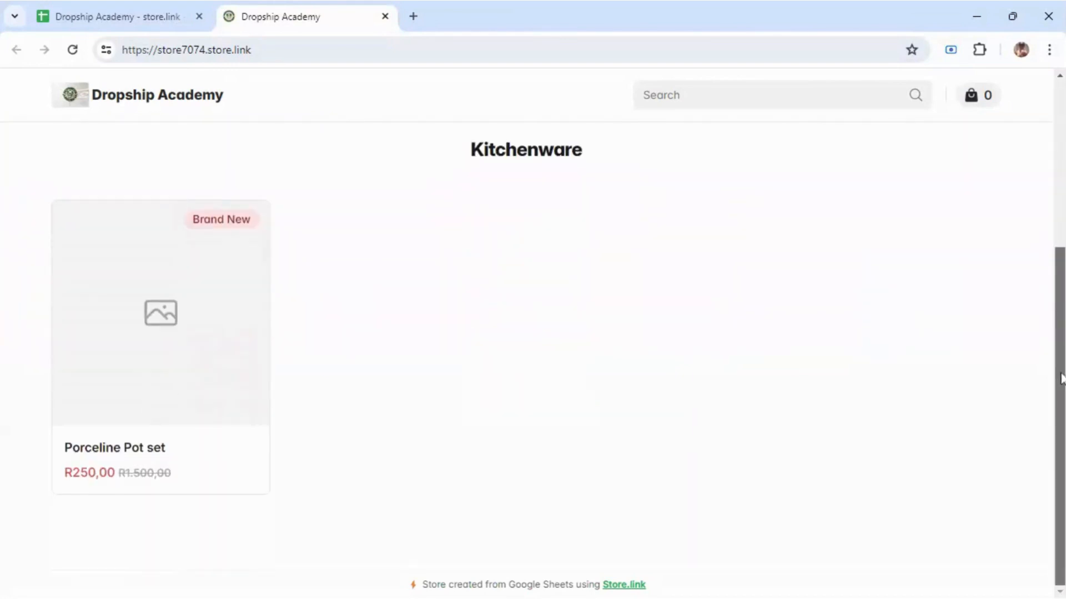
pyautogui.scroll(5, 1061, 379)
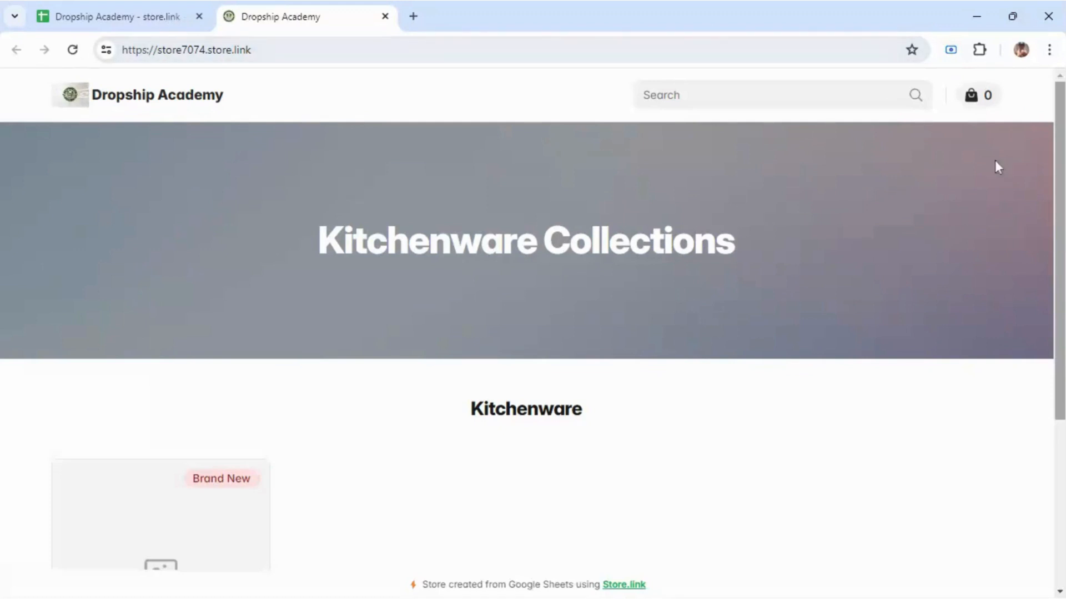
pyautogui.moveTo(1063, 161); pyautogui.dragTo(1043, 320)
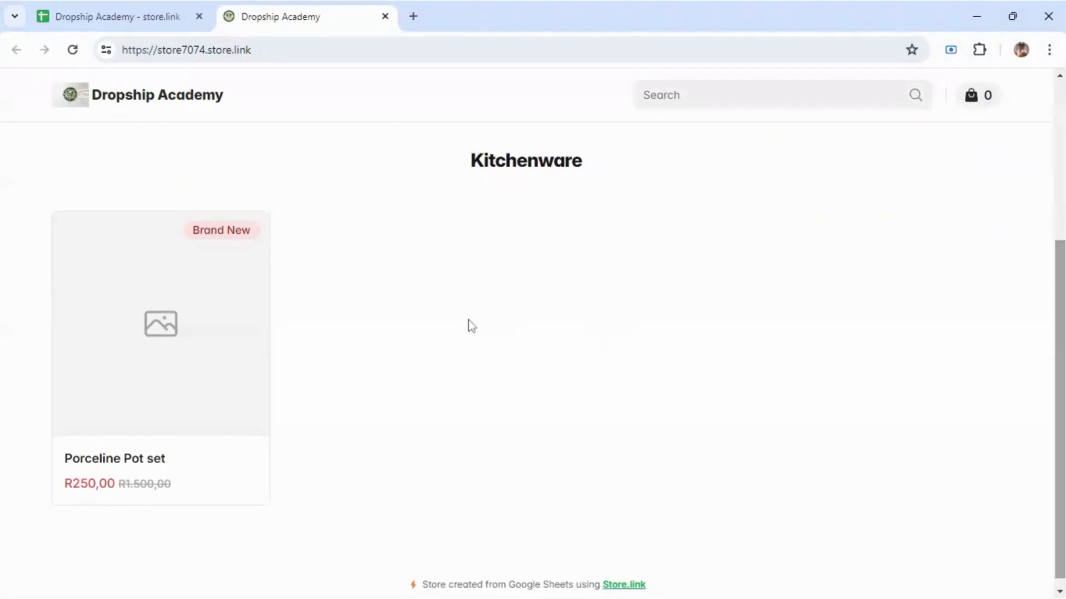
pyautogui.click(143, 283)
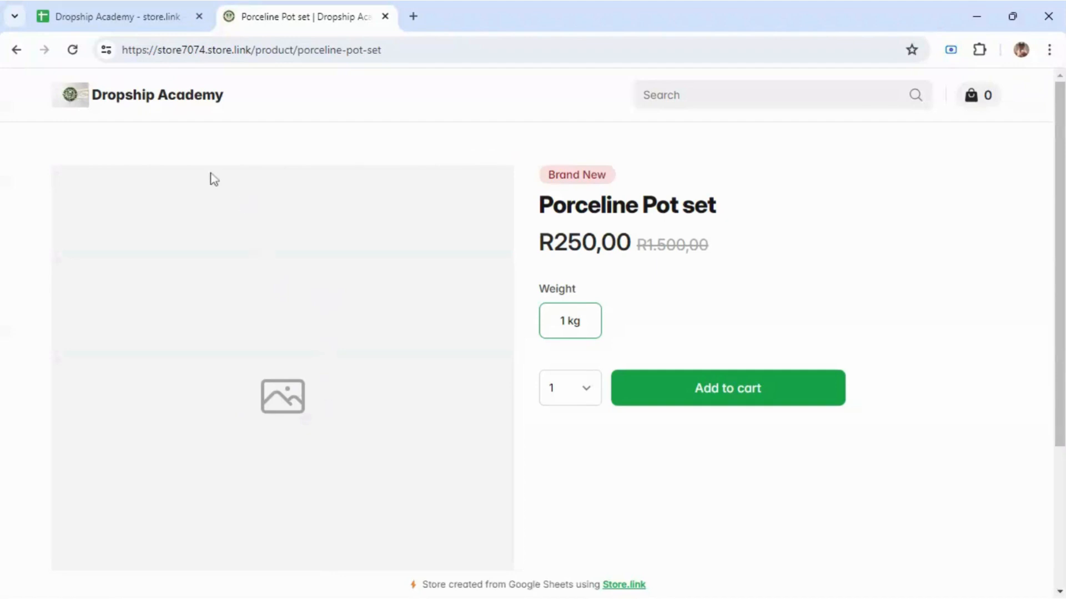
pyautogui.click(155, 13)
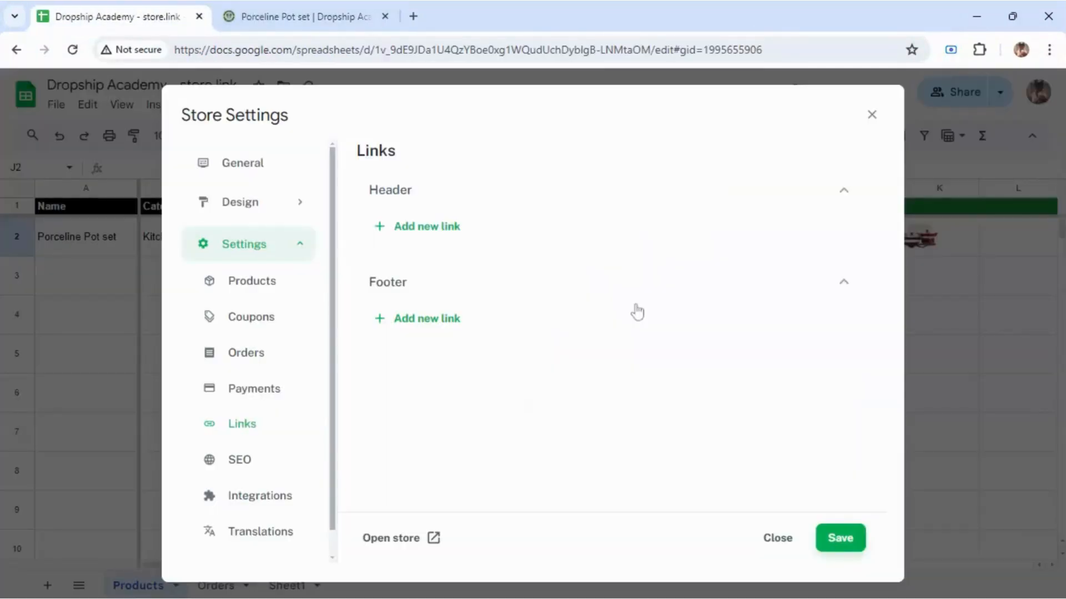
# Step: Close Store Settings and the product tab, then bring up the options for thumbnail cell I2
pyautogui.click(870, 115)
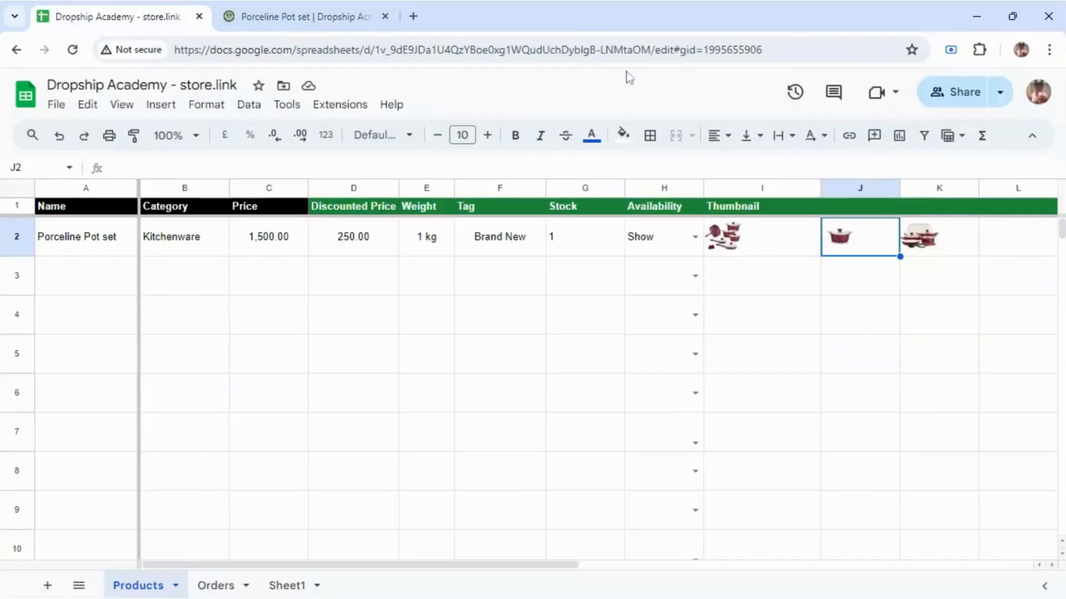
pyautogui.click(388, 22)
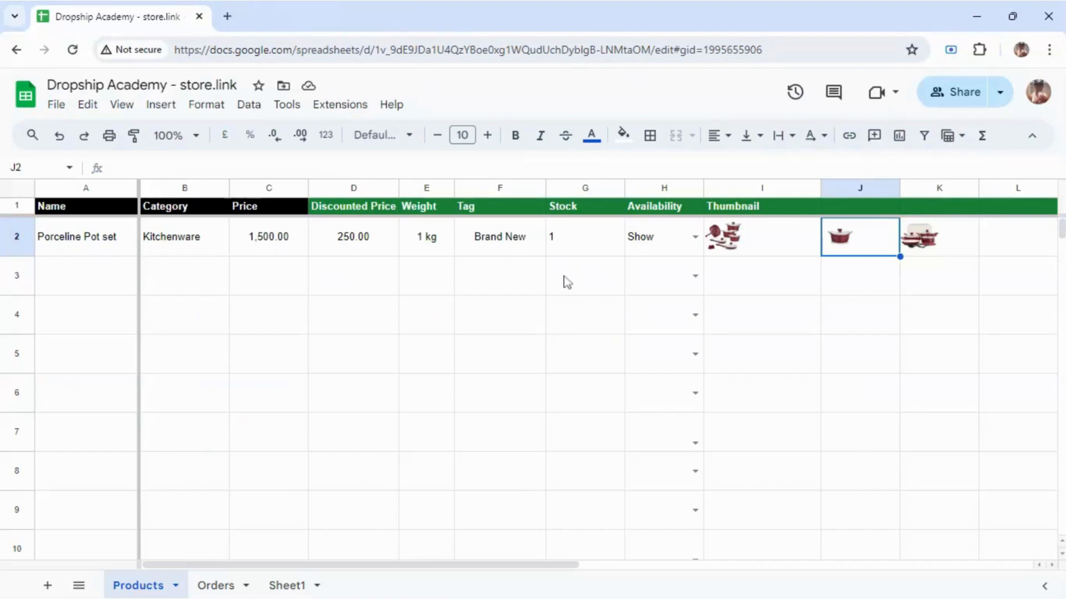
pyautogui.click(741, 240)
pyautogui.rightClick(741, 240)
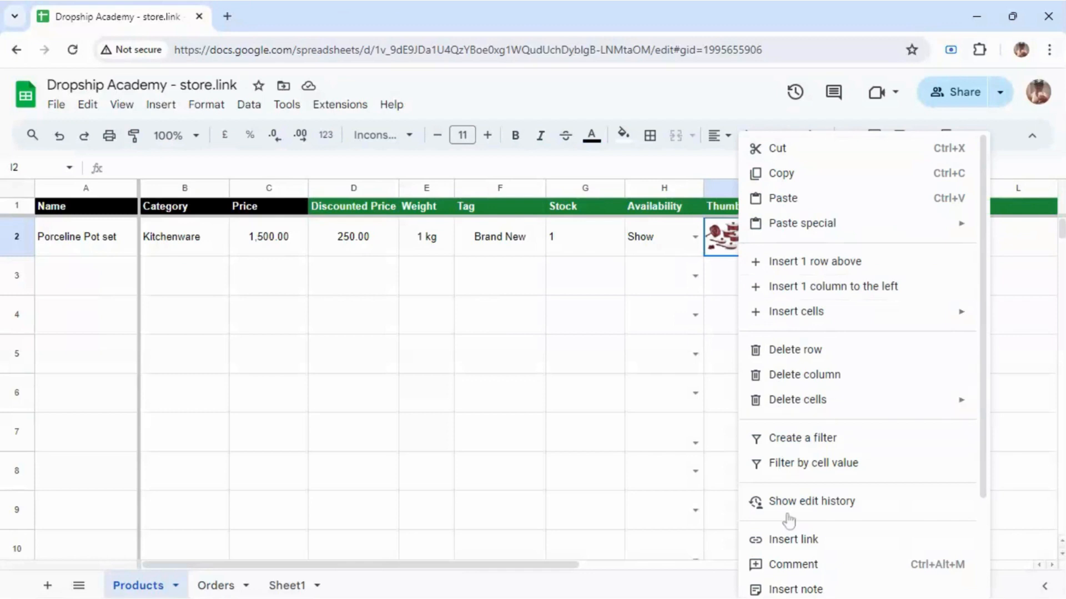
pyautogui.click(436, 333)
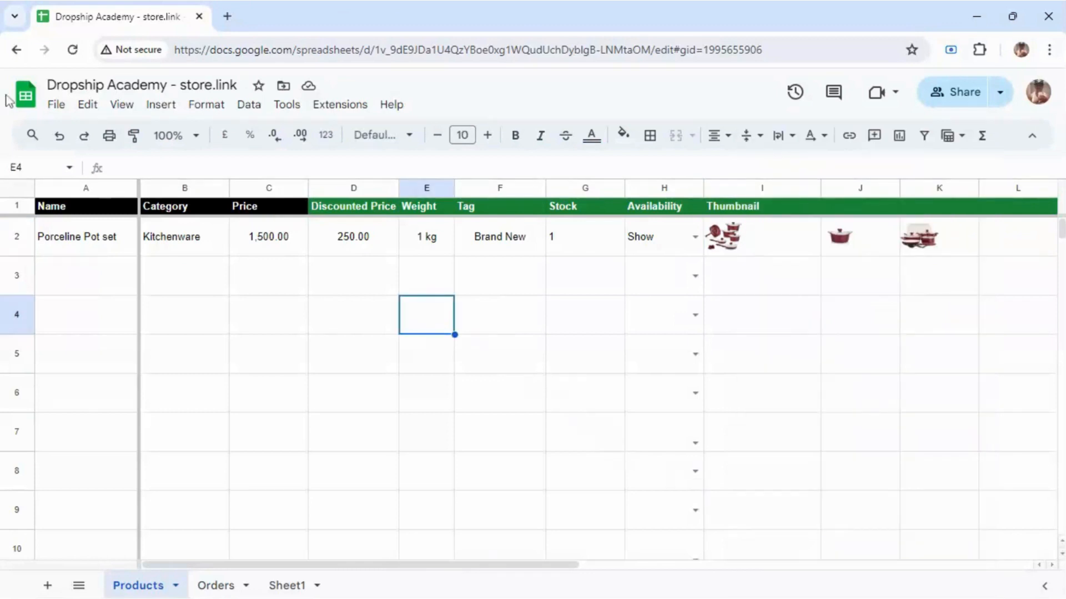
pyautogui.click(743, 250)
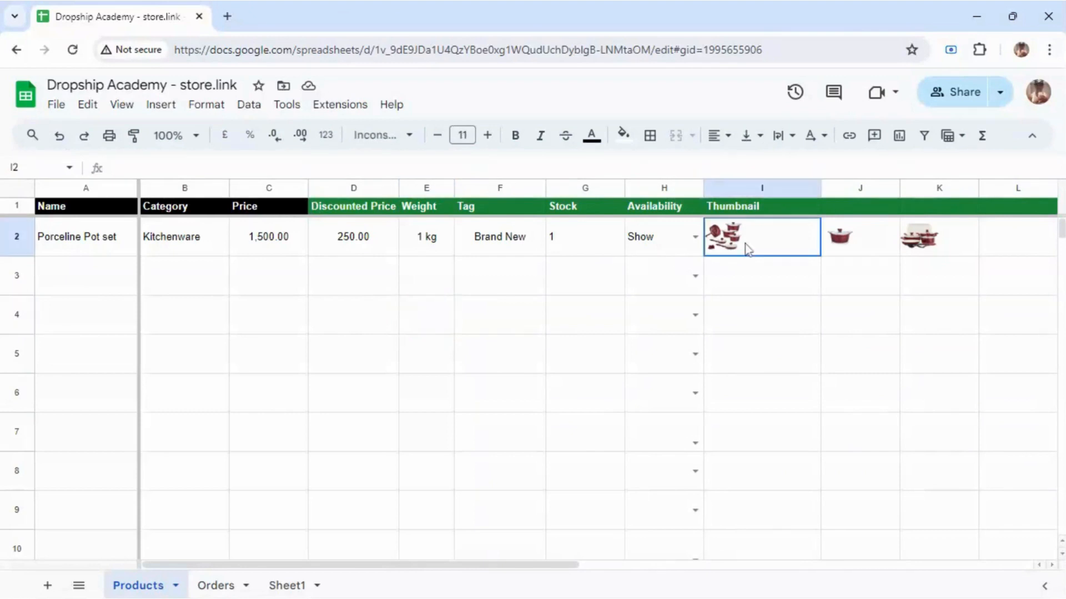
pyautogui.rightClick(743, 247)
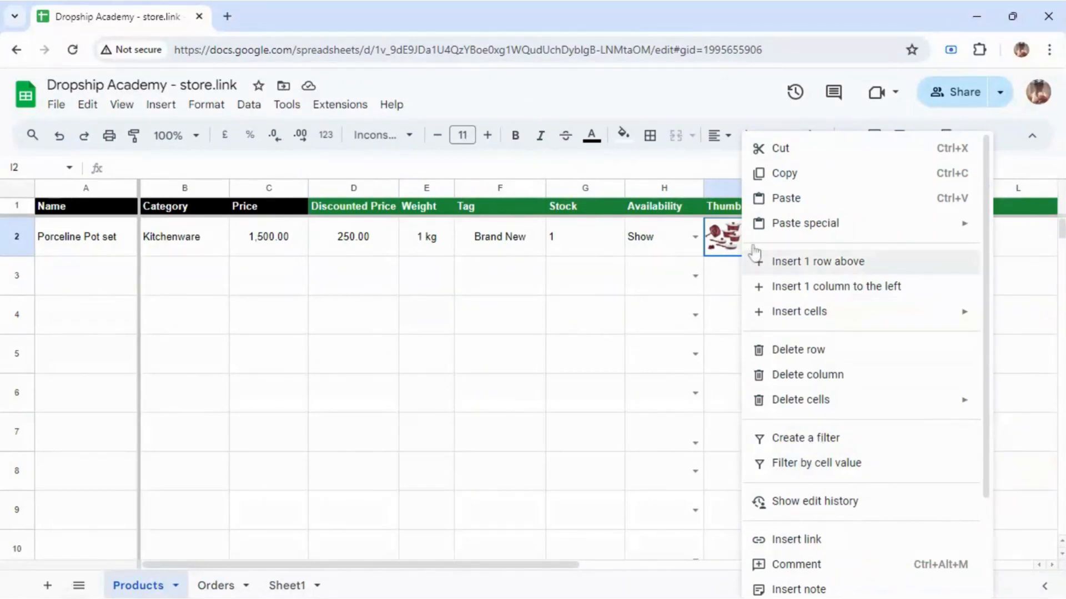
# Step: Upload three pot images through Sheet to Store.link's Upload Image tool
pyautogui.click(322, 111)
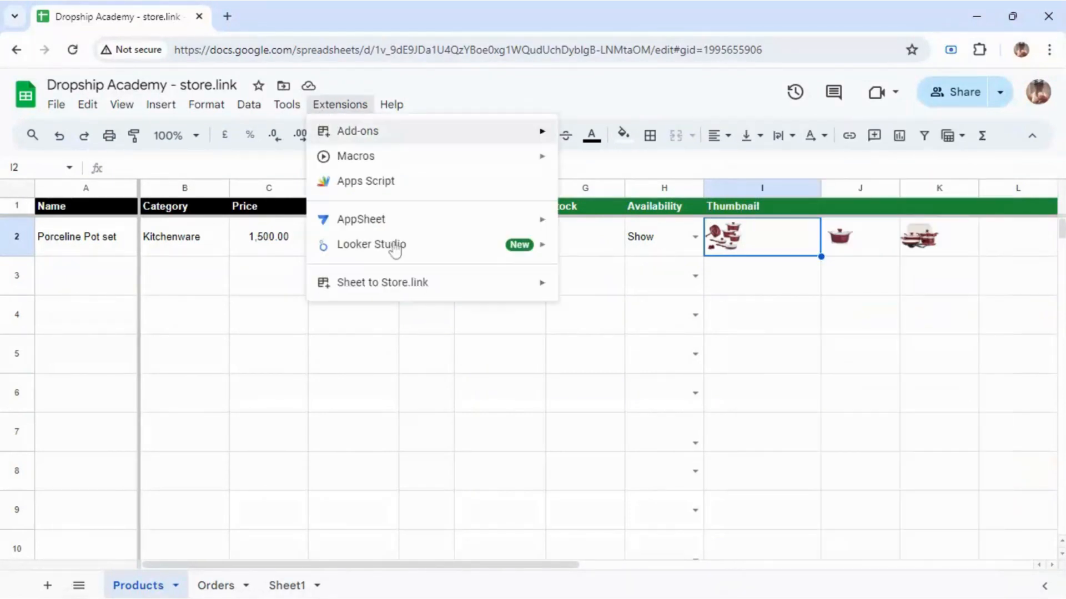
pyautogui.moveTo(430, 292)
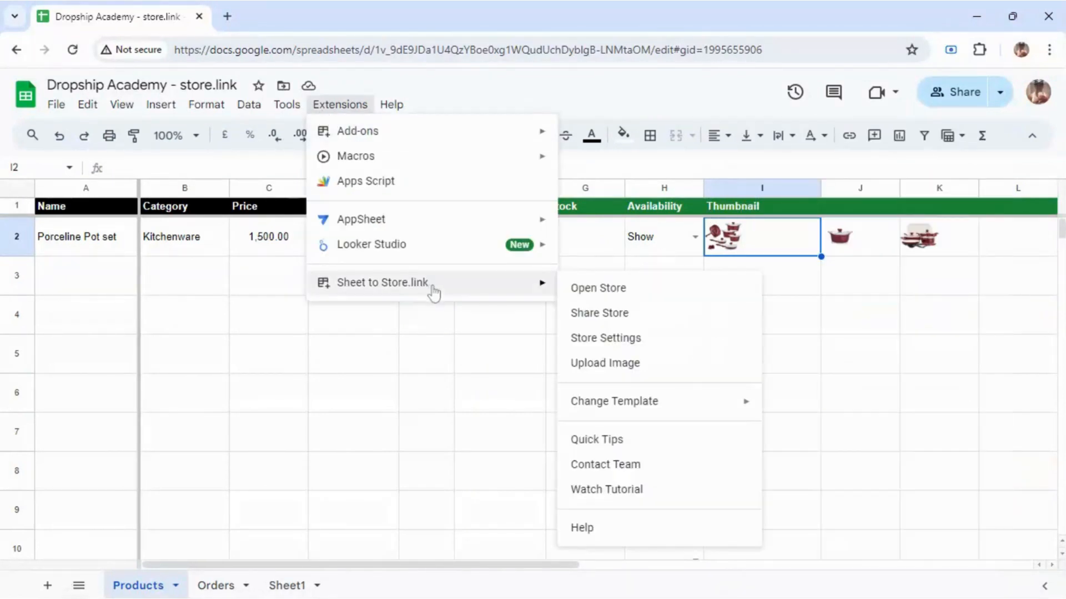
pyautogui.click(609, 364)
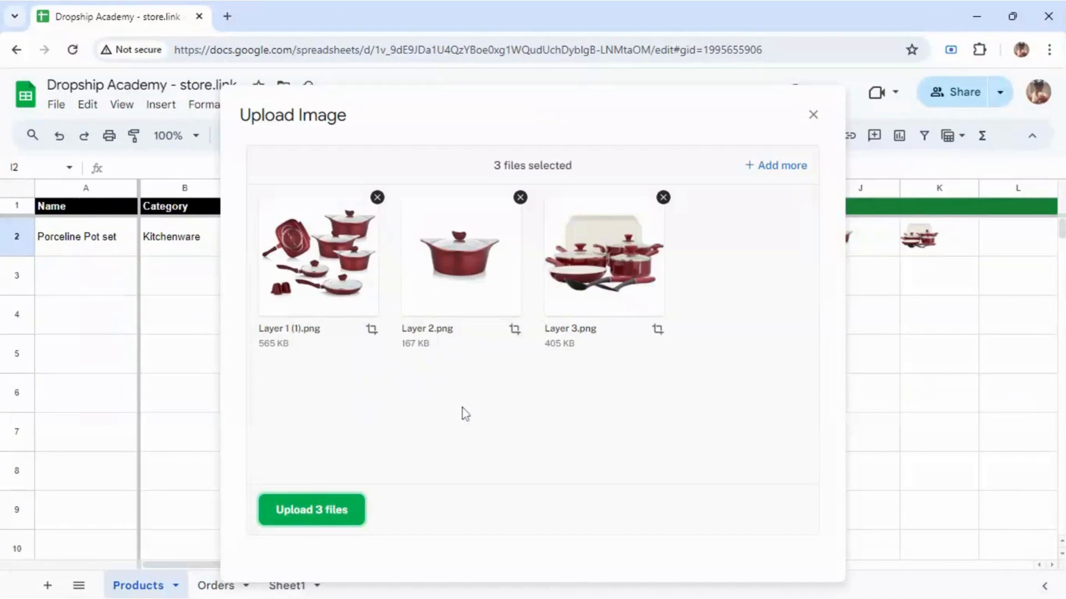
pyautogui.click(311, 503)
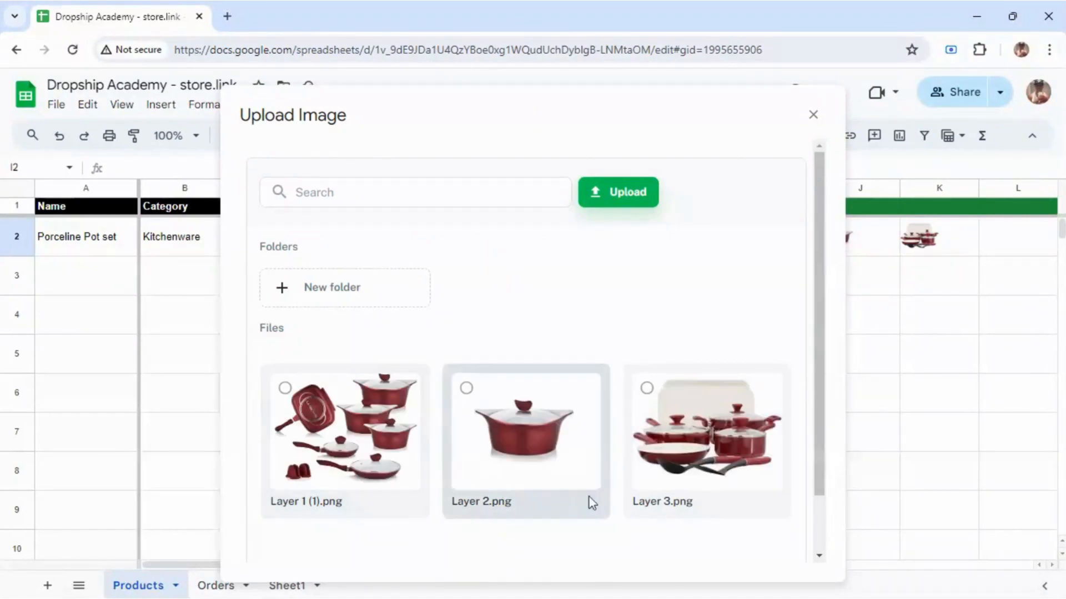
# Step: Insert Layer 2.png, the single red pot, into thumbnail cell I2 and close the upload window
pyautogui.scroll(-1, 813, 471)
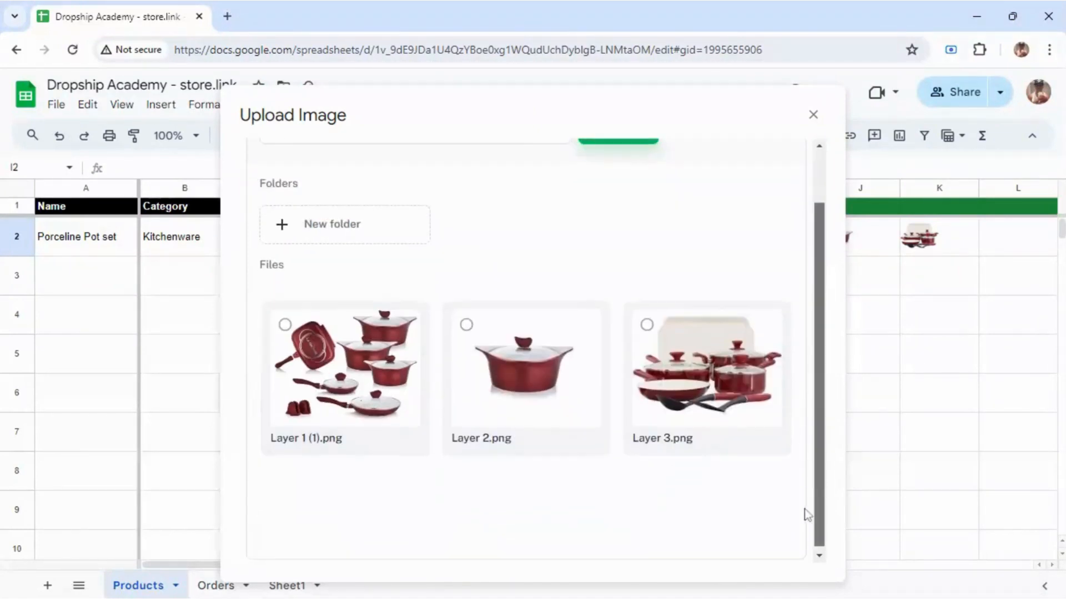
pyautogui.click(328, 360)
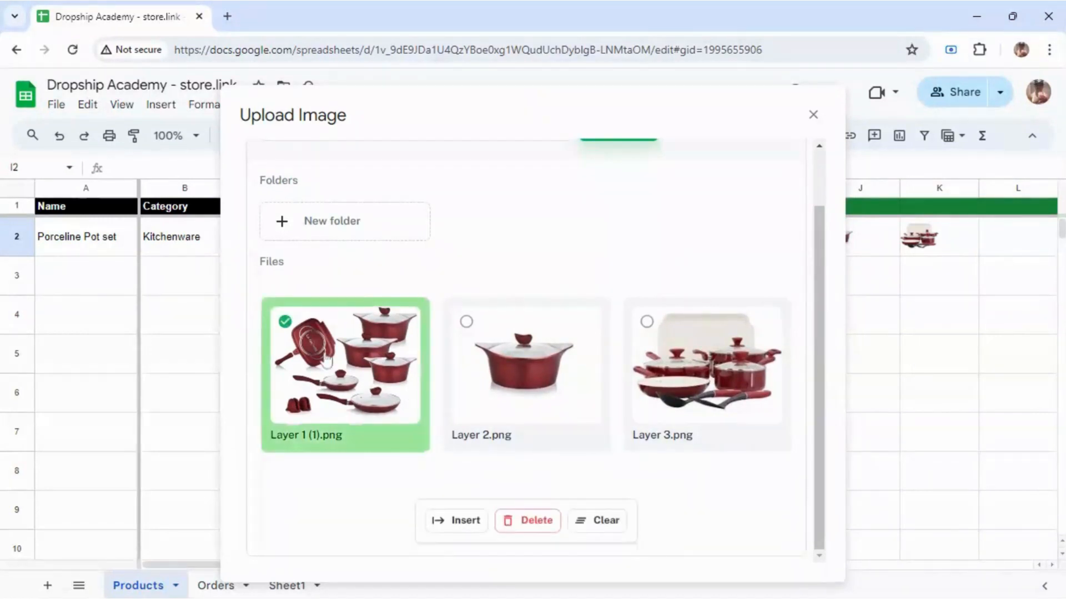
pyautogui.click(460, 524)
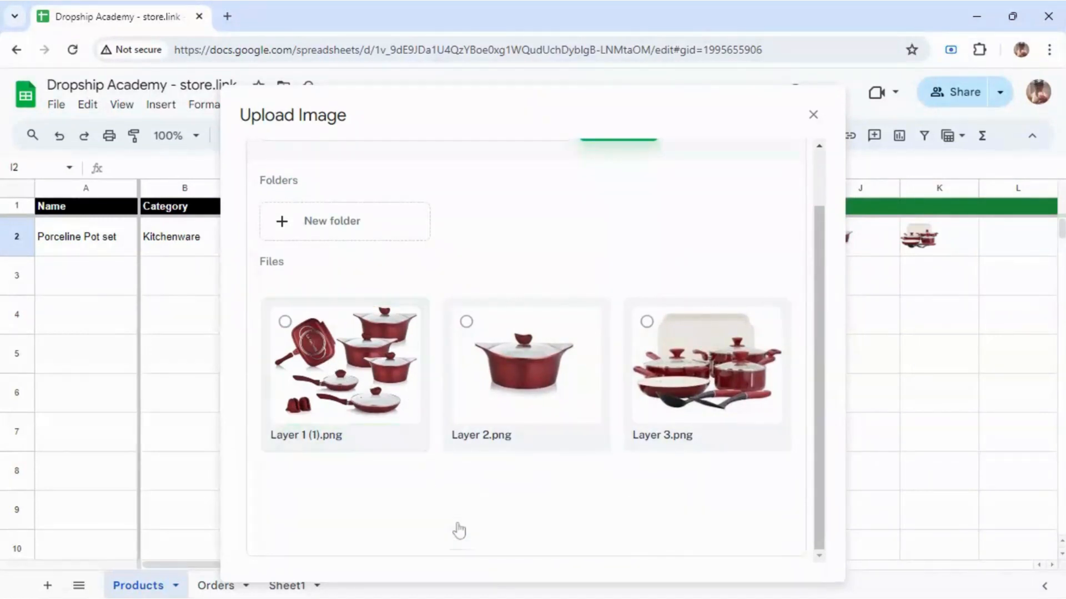
pyautogui.click(512, 371)
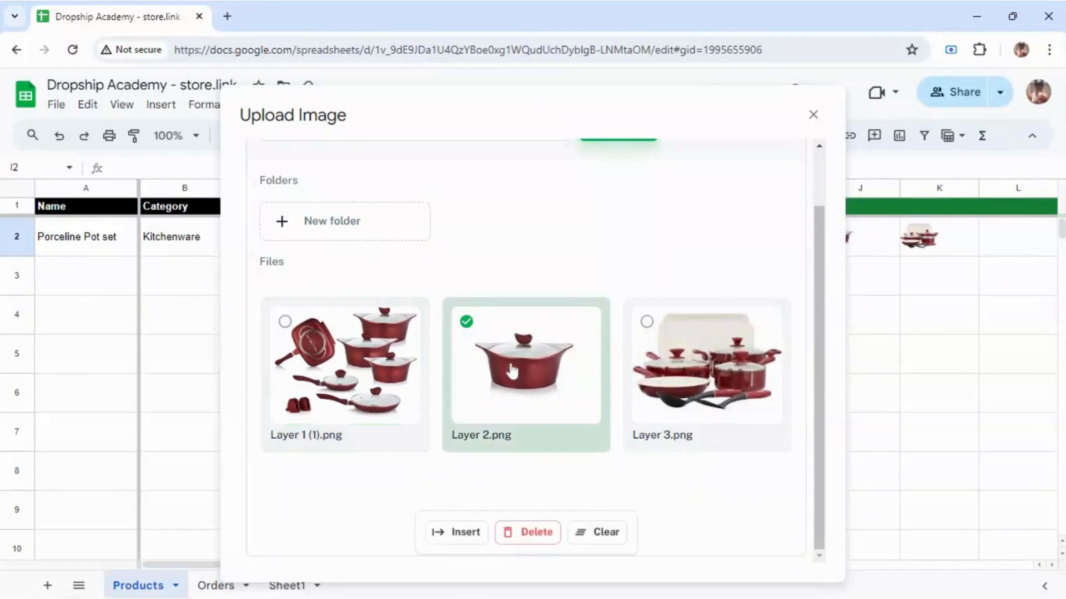
pyautogui.click(473, 526)
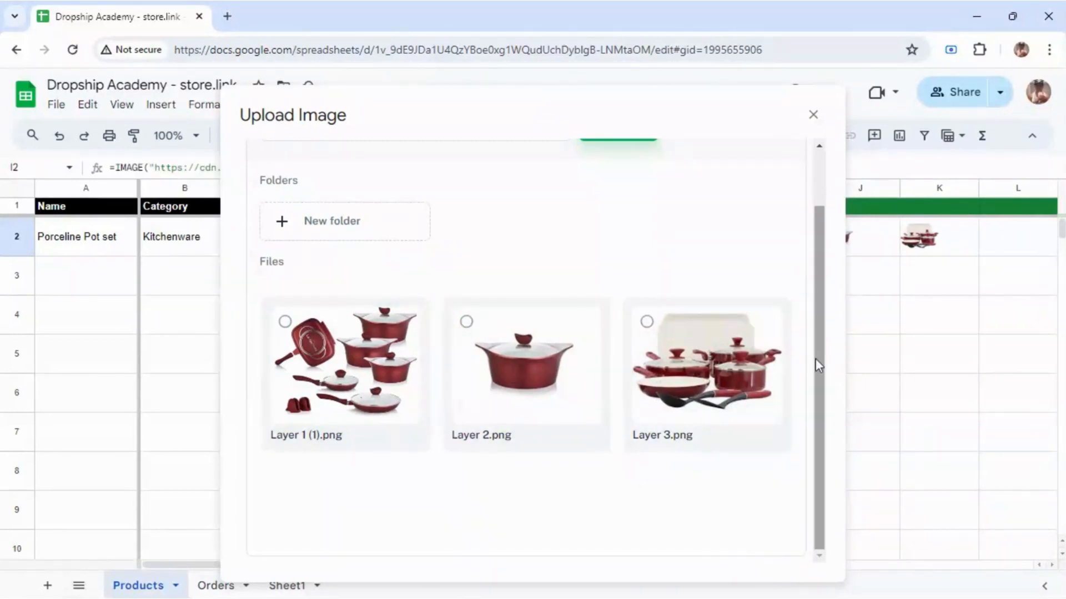
pyautogui.click(813, 115)
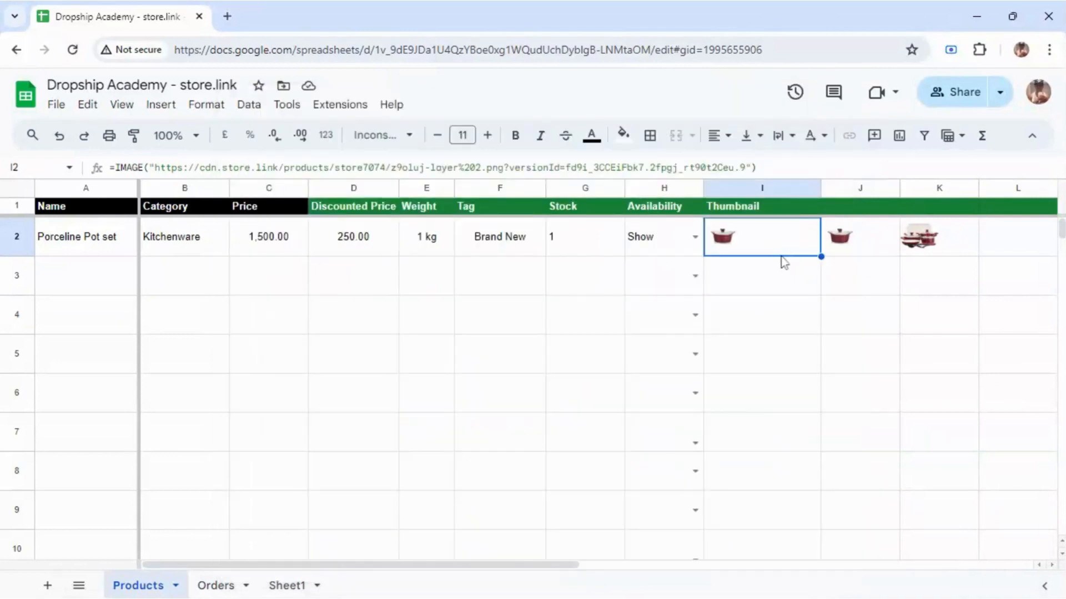
pyautogui.click(861, 243)
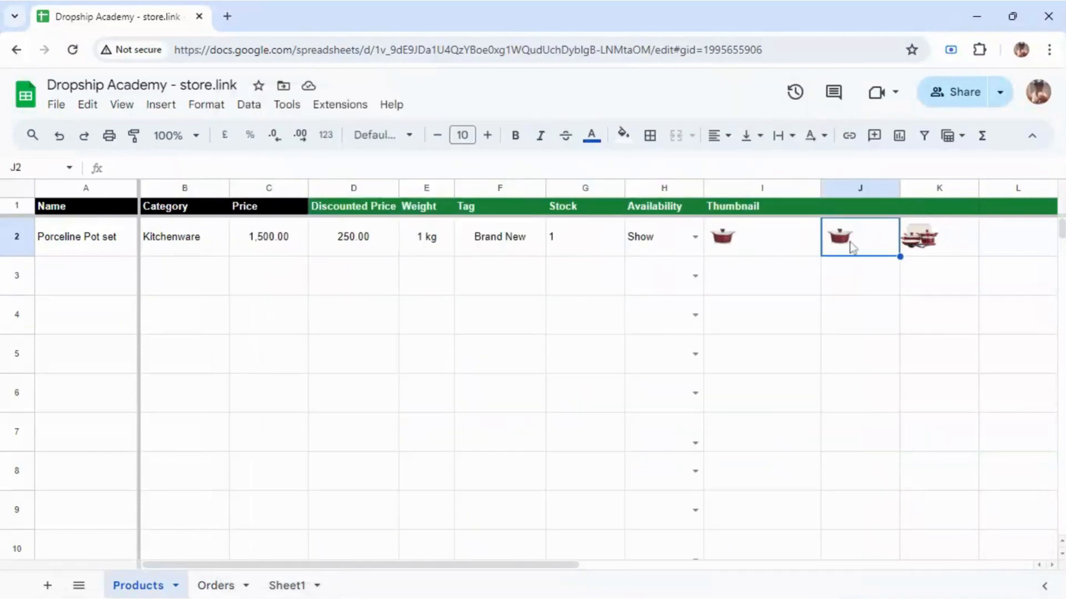
# Step: Insert Layer 3.png into thumbnail cell J2 via the Upload Image tool
pyautogui.rightClick(835, 248)
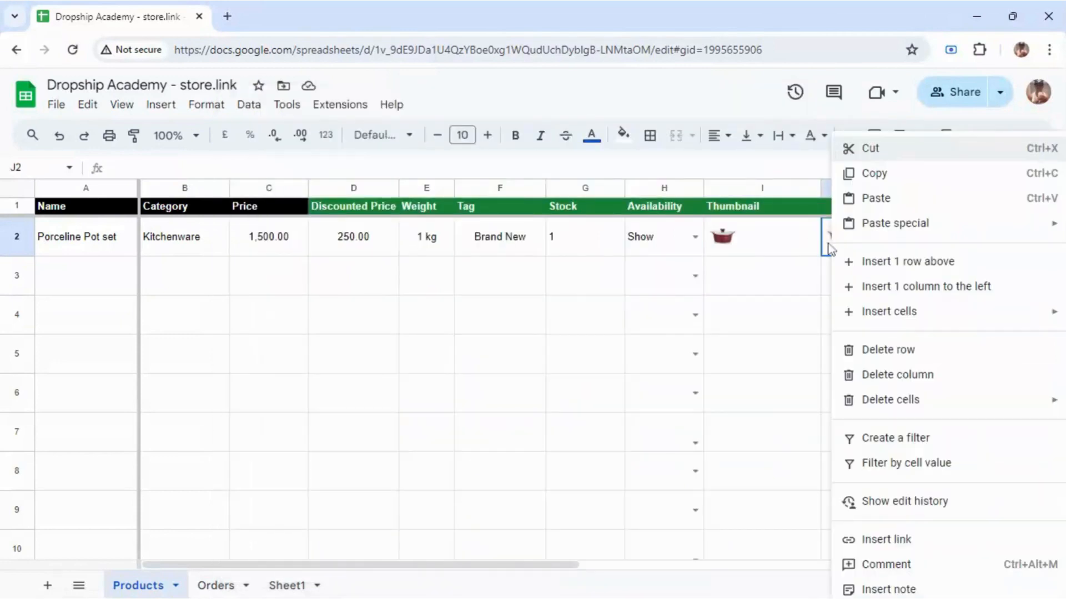
pyautogui.click(352, 106)
pyautogui.moveTo(485, 288)
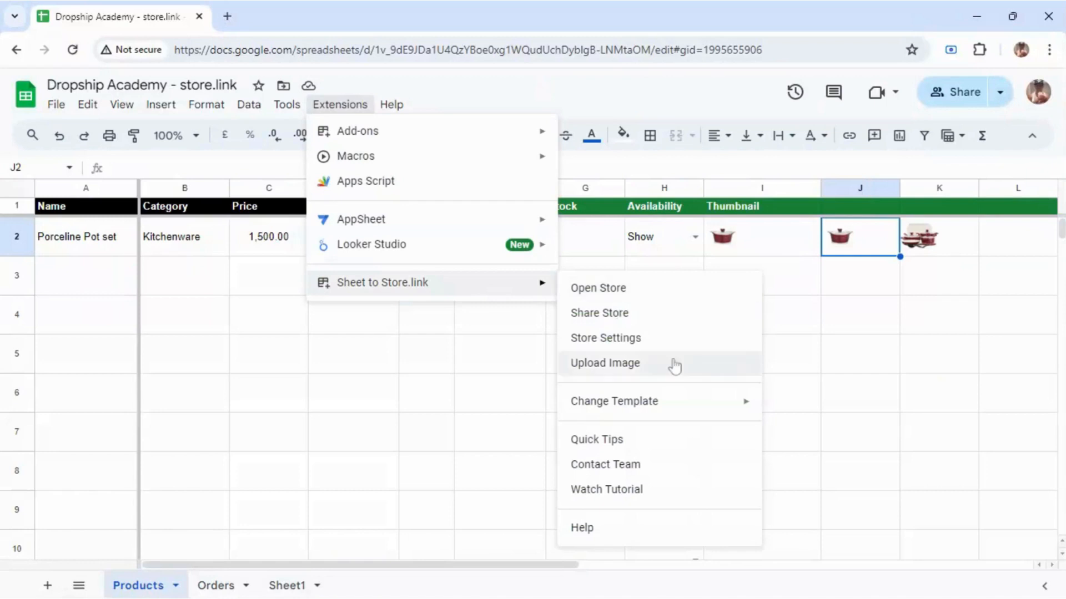
pyautogui.click(643, 370)
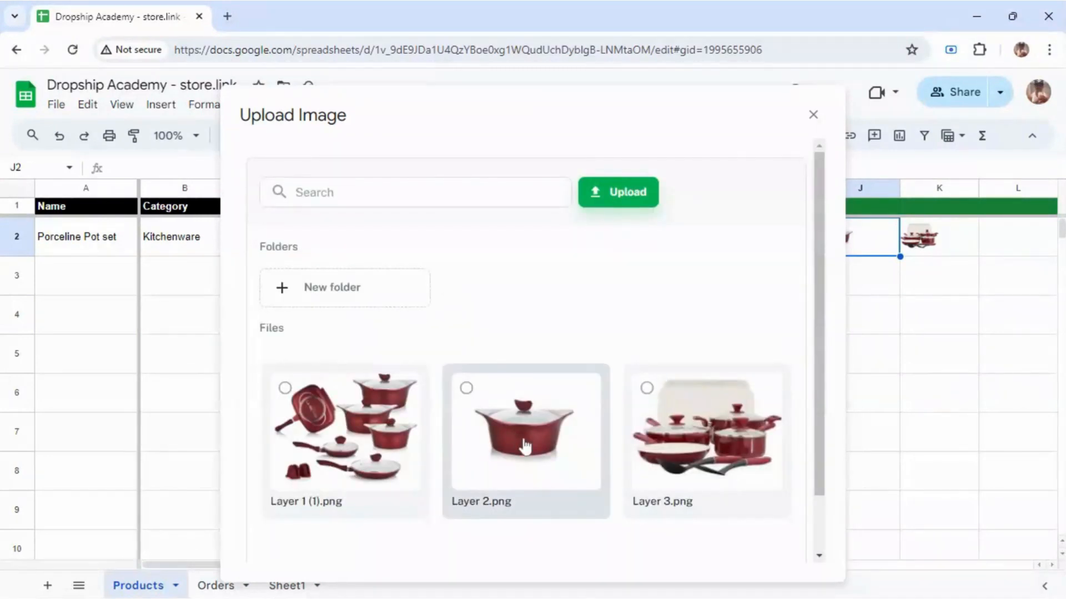
pyautogui.click(707, 445)
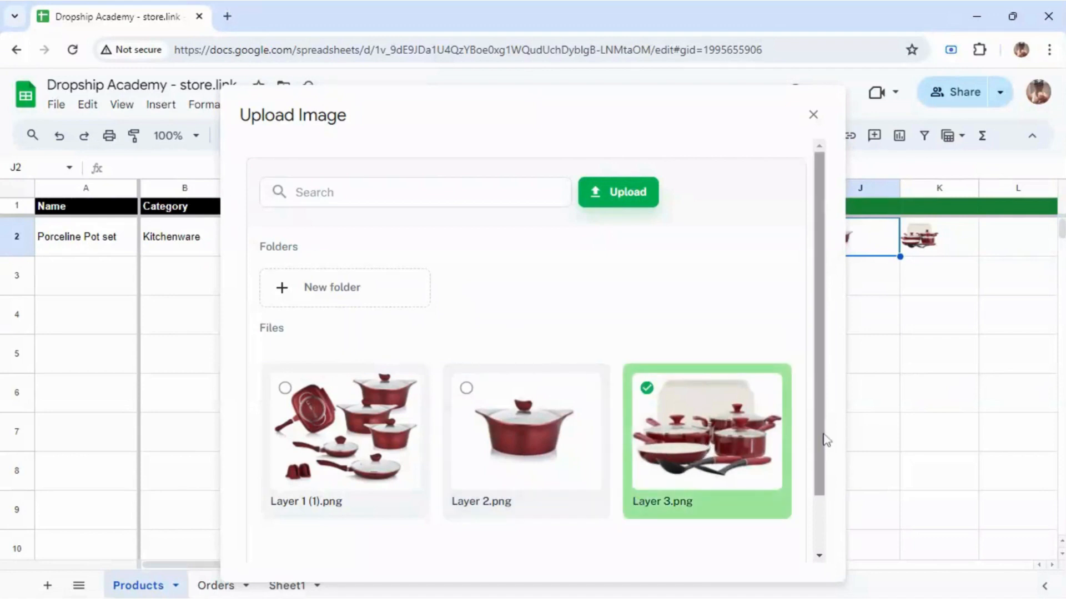
pyautogui.moveTo(816, 428); pyautogui.dragTo(817, 528)
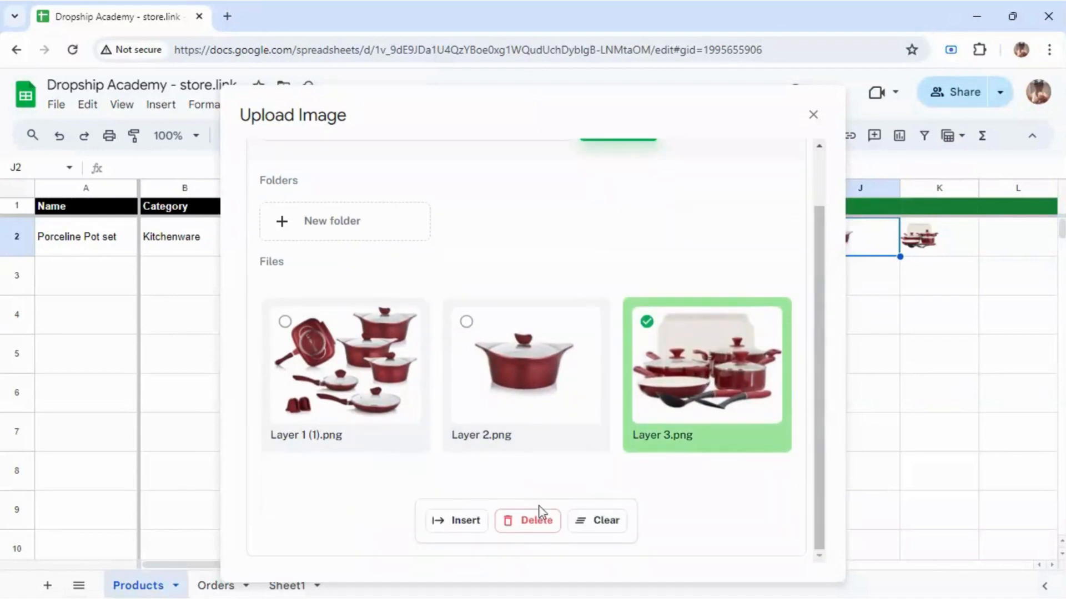
pyautogui.click(465, 521)
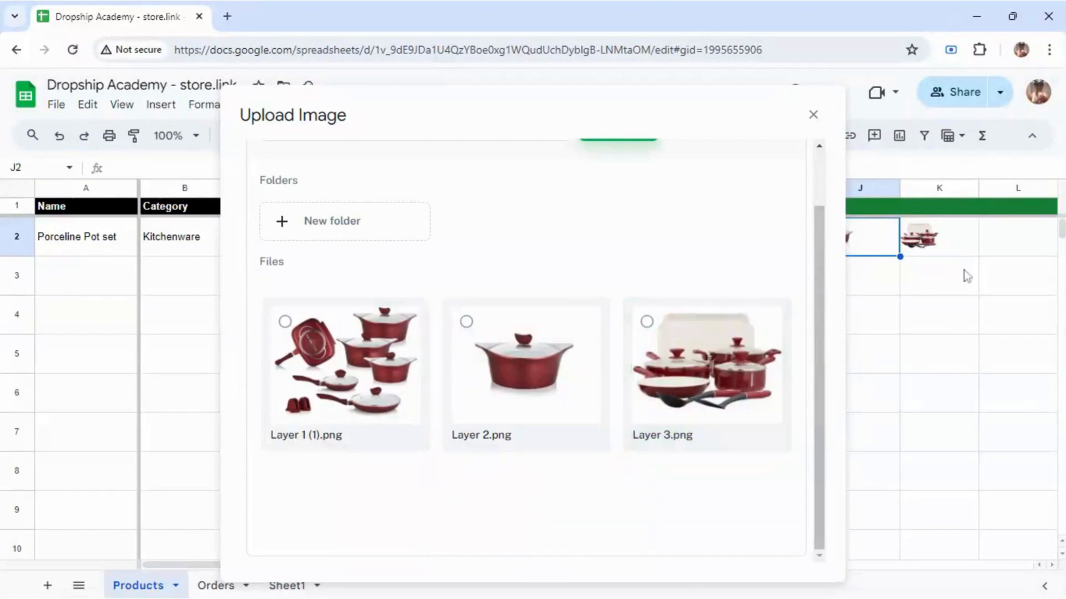
# Step: Insert Layer 1 (1).png into cell K2 and close the upload window
pyautogui.click(923, 243)
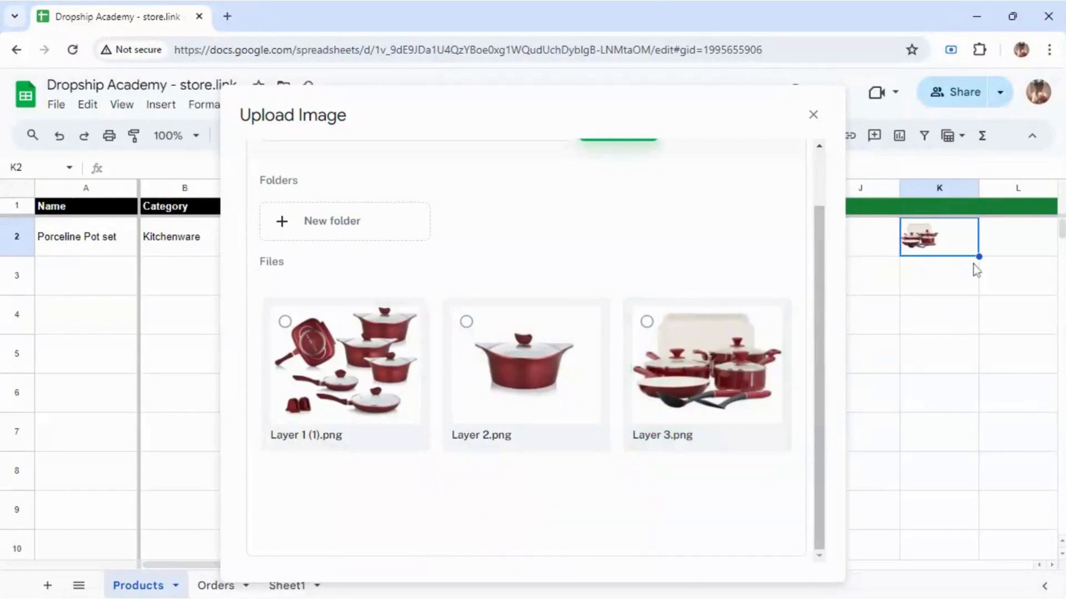
pyautogui.click(326, 345)
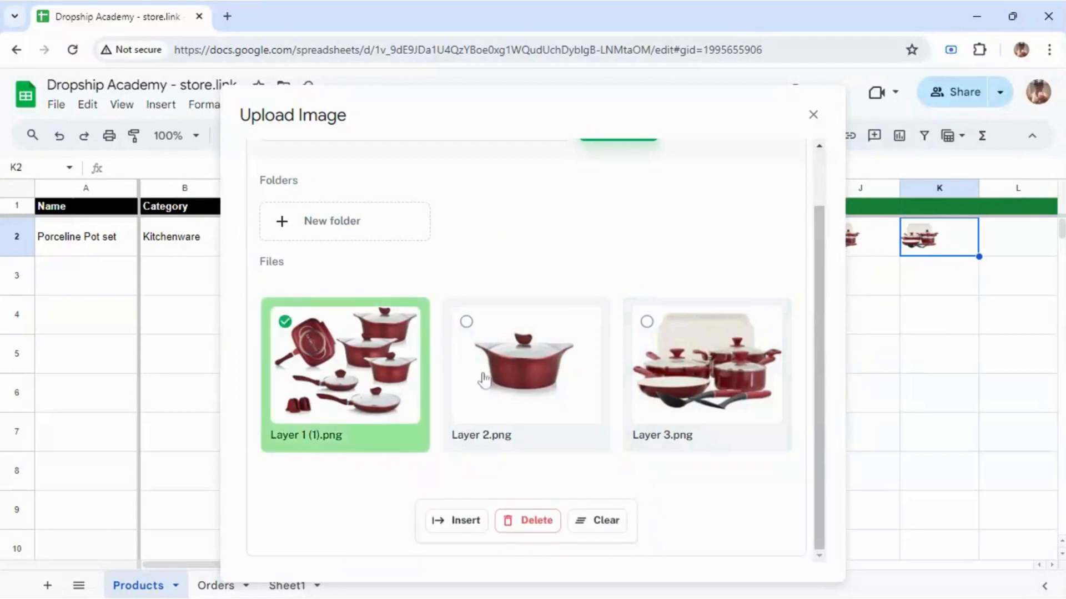
pyautogui.click(477, 525)
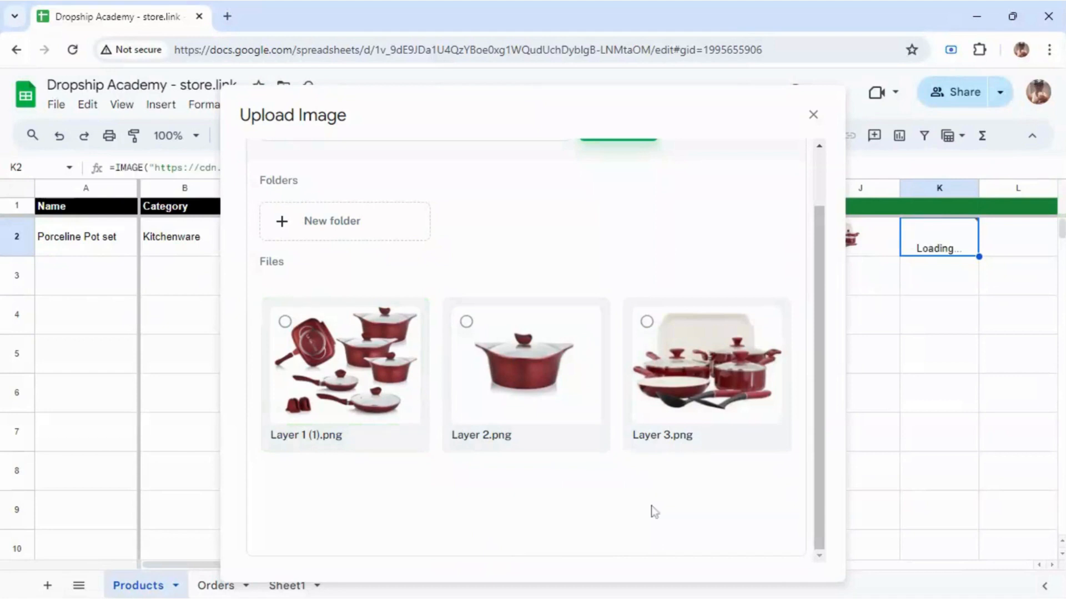
pyautogui.click(813, 115)
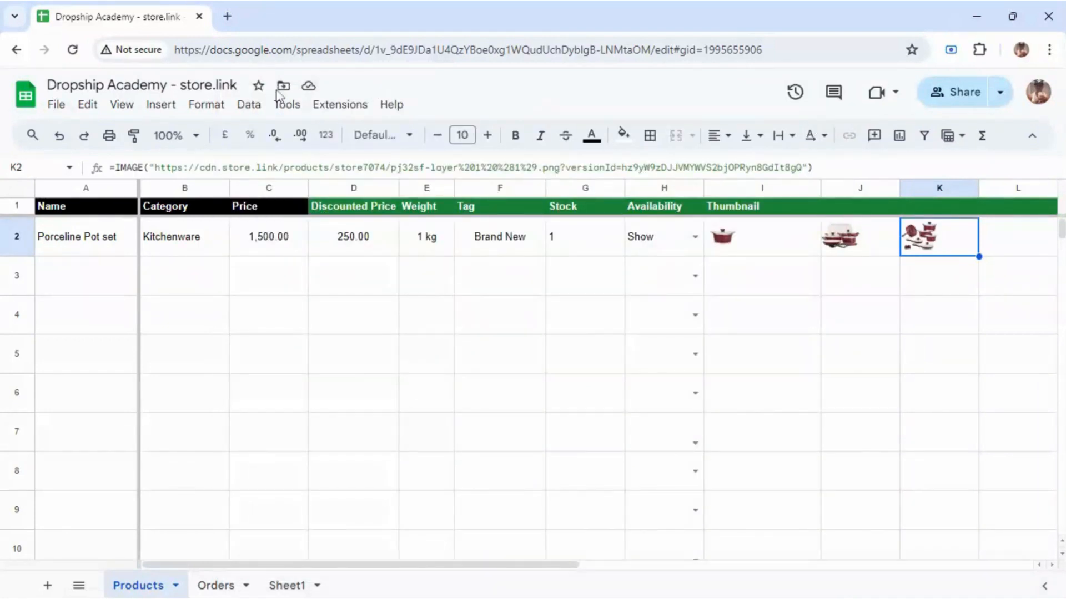
# Step: Open the live store via Sheet to Store.link, review the Porceline Pot set page, then return to the sheet
pyautogui.click(335, 104)
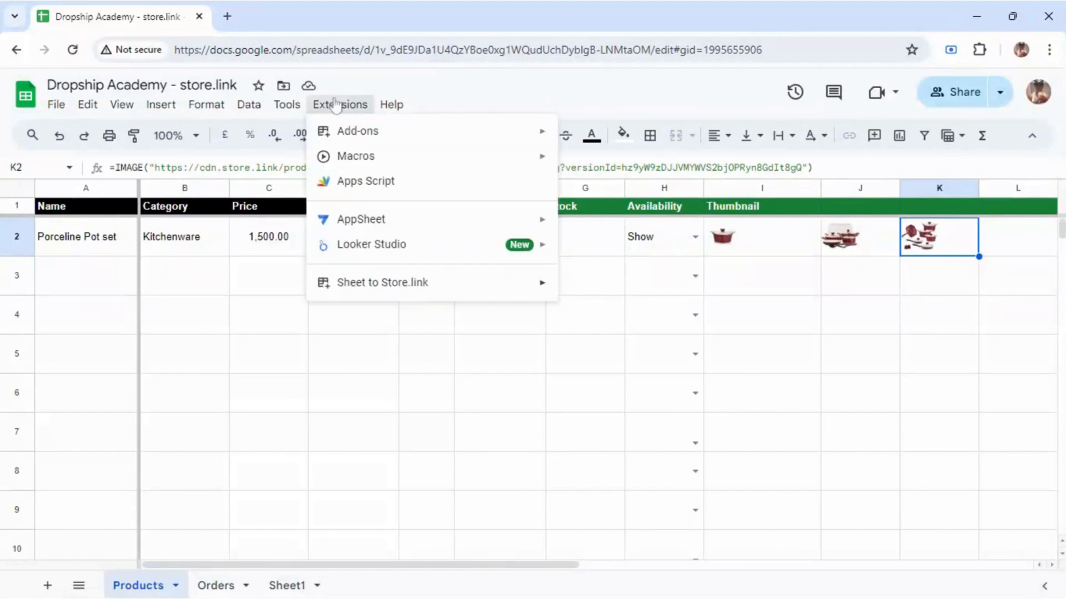
pyautogui.moveTo(538, 296)
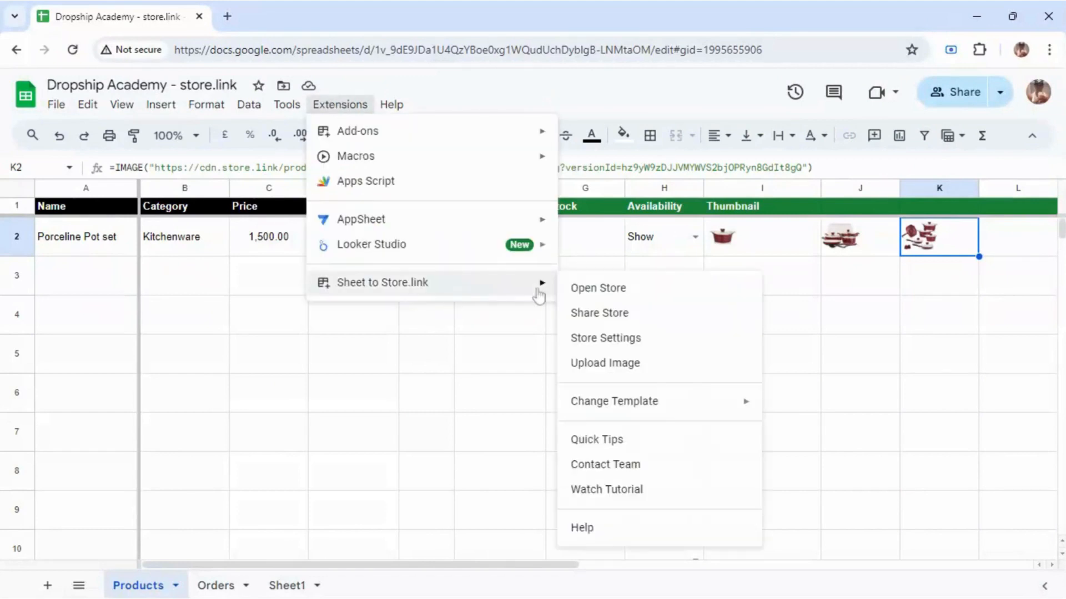
pyautogui.click(618, 294)
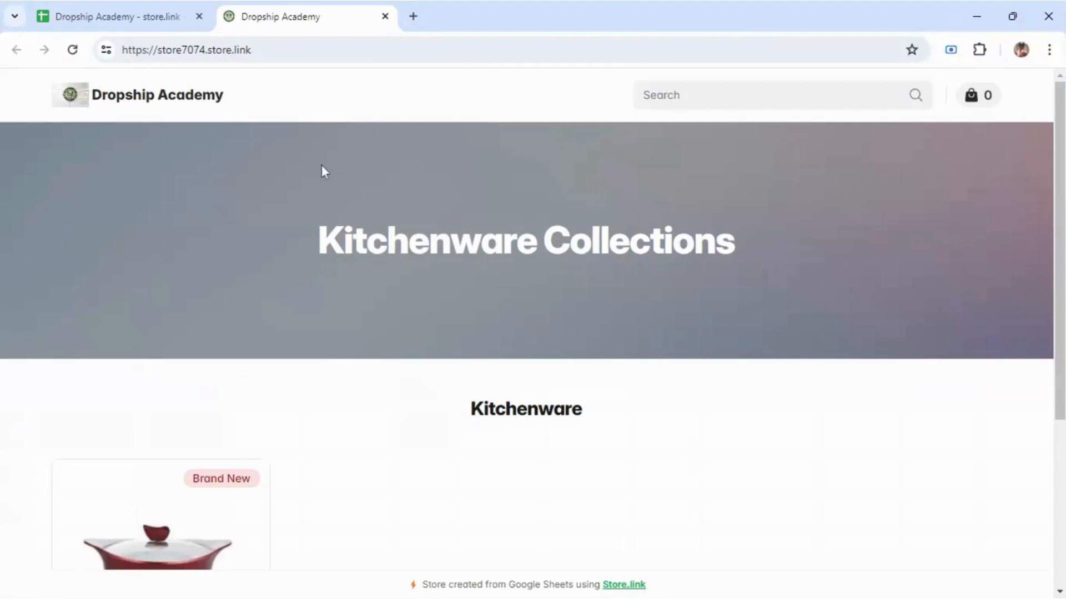
pyautogui.scroll(-5, 1030, 352)
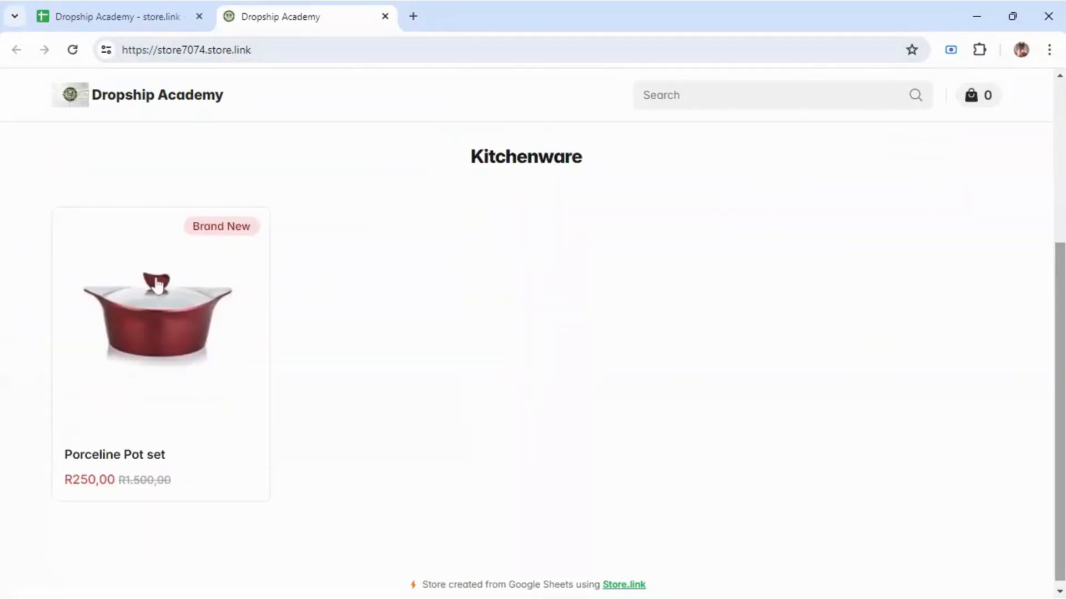
pyautogui.click(139, 286)
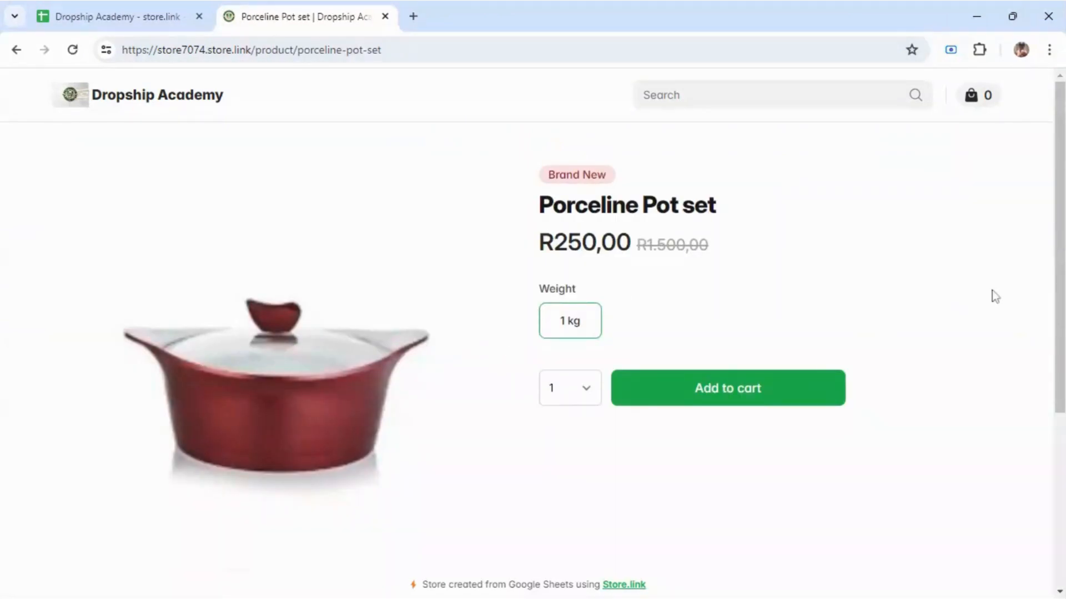
pyautogui.moveTo(1061, 284); pyautogui.dragTo(1064, 397)
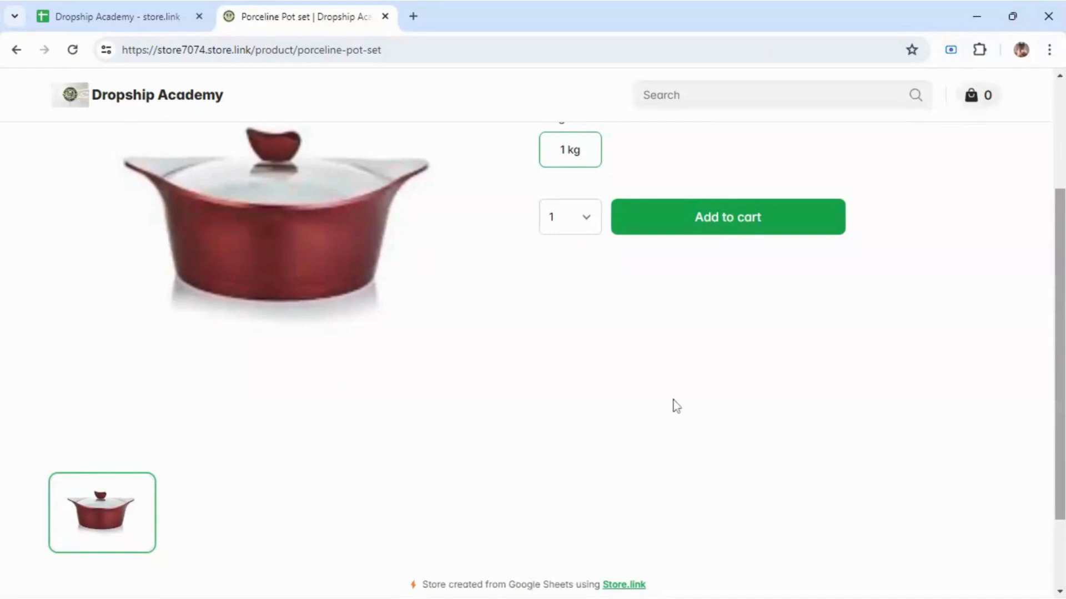
pyautogui.moveTo(1063, 318)
pyautogui.mouseDown()
pyautogui.moveTo(1048, 413)
pyautogui.moveTo(1064, 303)
pyautogui.mouseUp()
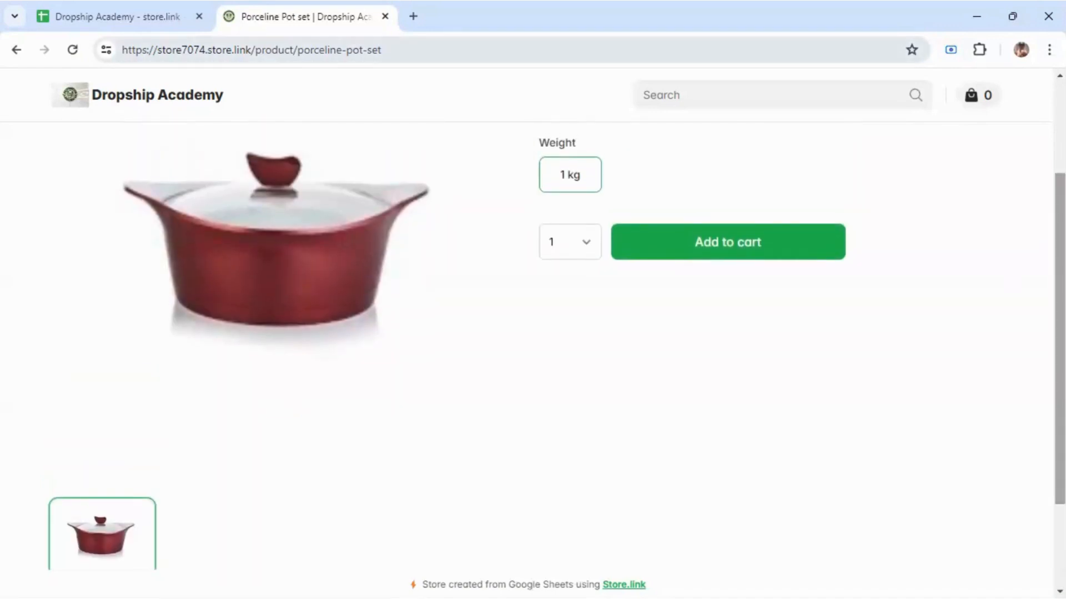
pyautogui.click(164, 24)
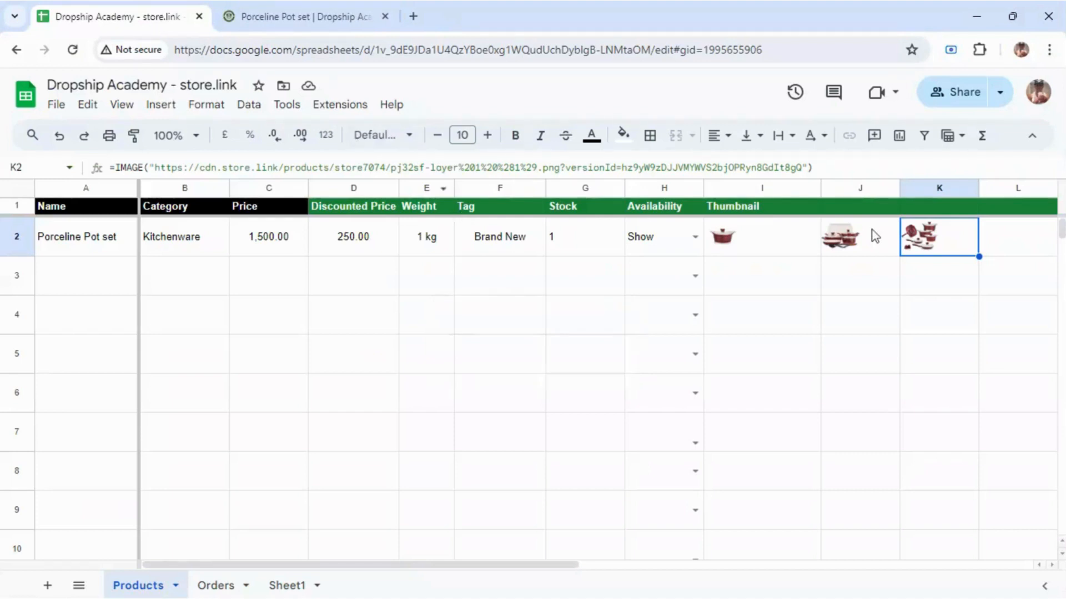
# Step: Copy the word Thumbnail from I1 into the J1 and K1 headers
pyautogui.click(777, 211)
pyautogui.doubleClick(777, 211)
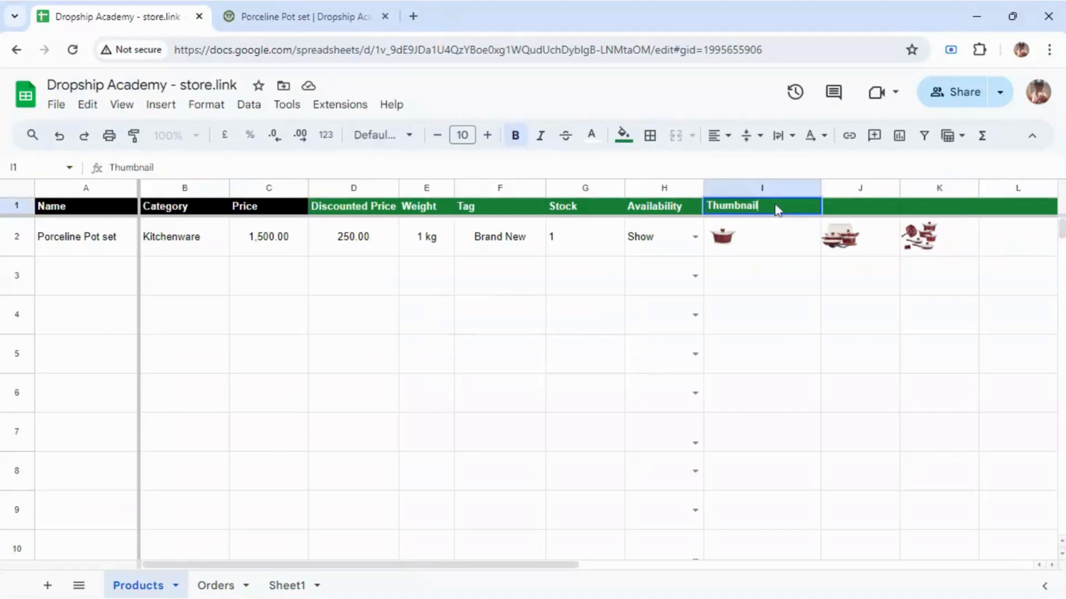
pyautogui.moveTo(740, 206); pyautogui.dragTo(706, 207)
pyautogui.hotkey('ctrl', 'c')
pyautogui.click(849, 210)
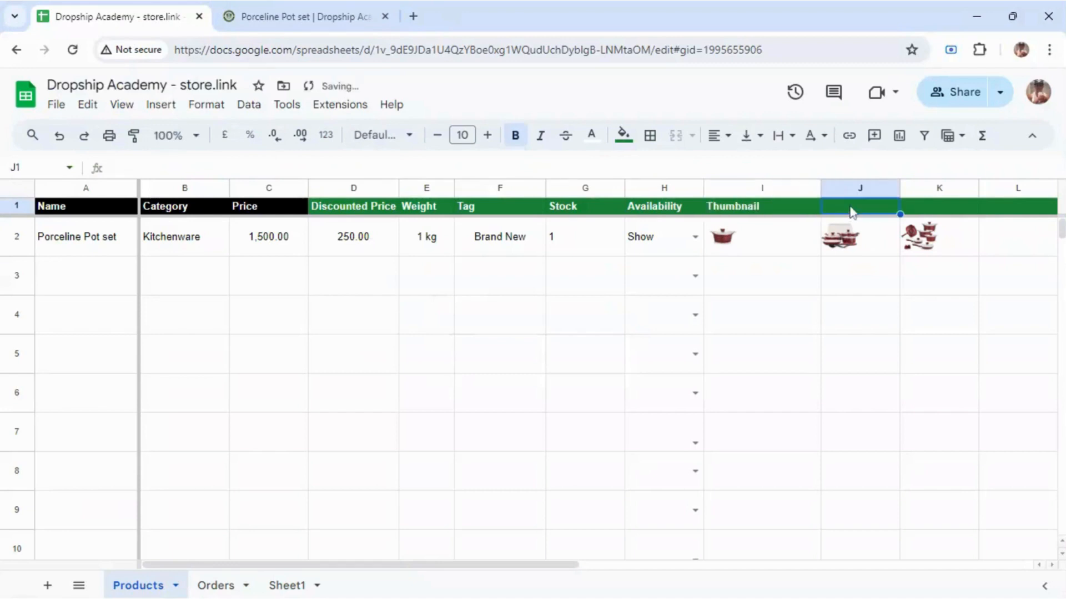
pyautogui.hotkey('ctrl', 'v')
pyautogui.click(927, 213)
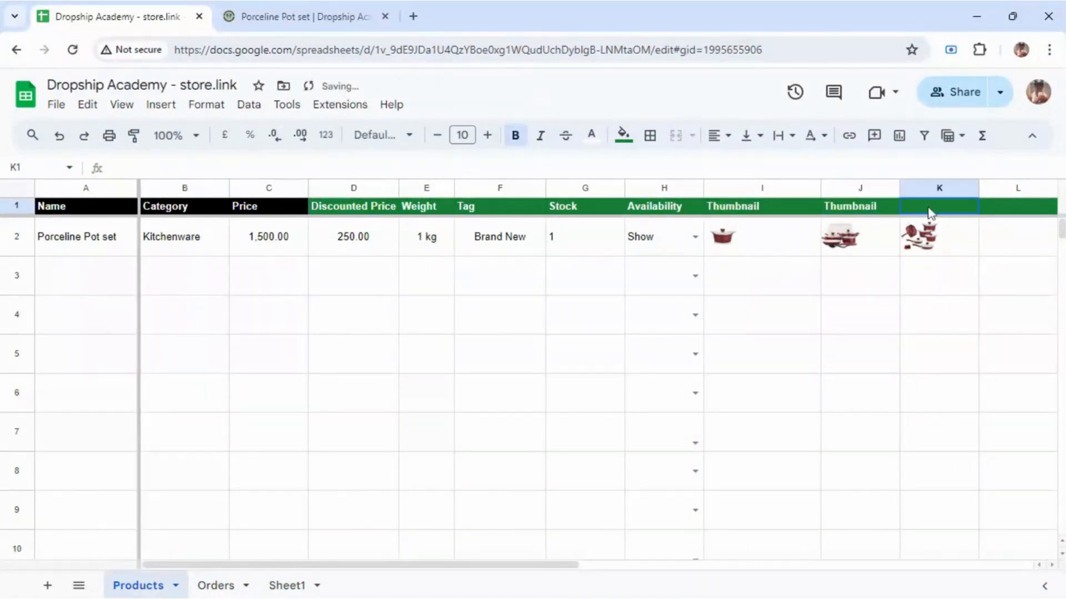
pyautogui.hotkey('ctrl', 'v')
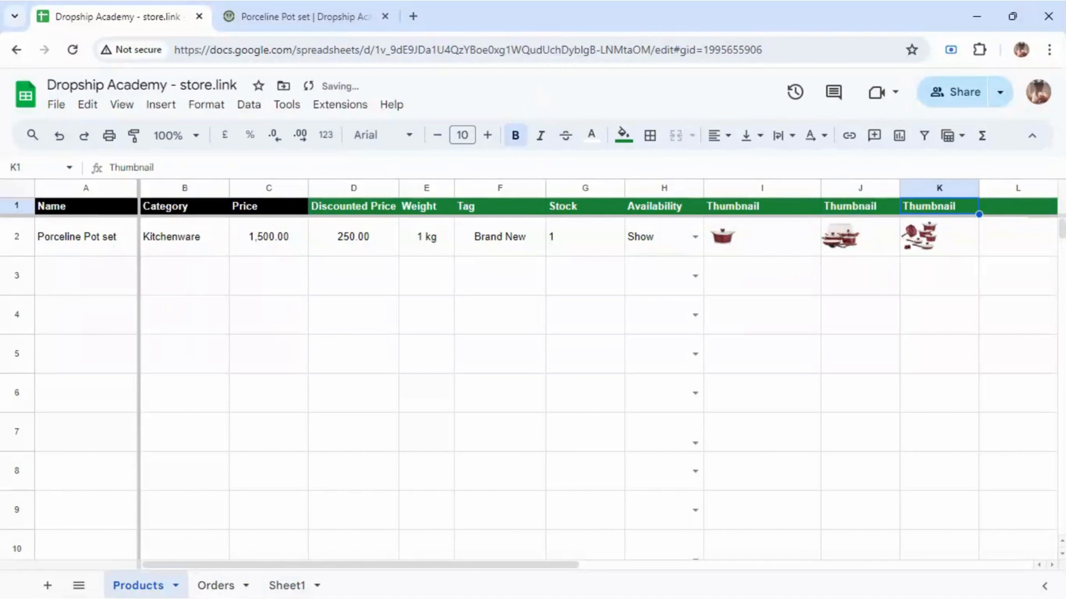
# Step: Reload the store product page, copy the I1 header onto J1 again, and recheck the store
pyautogui.click(301, 7)
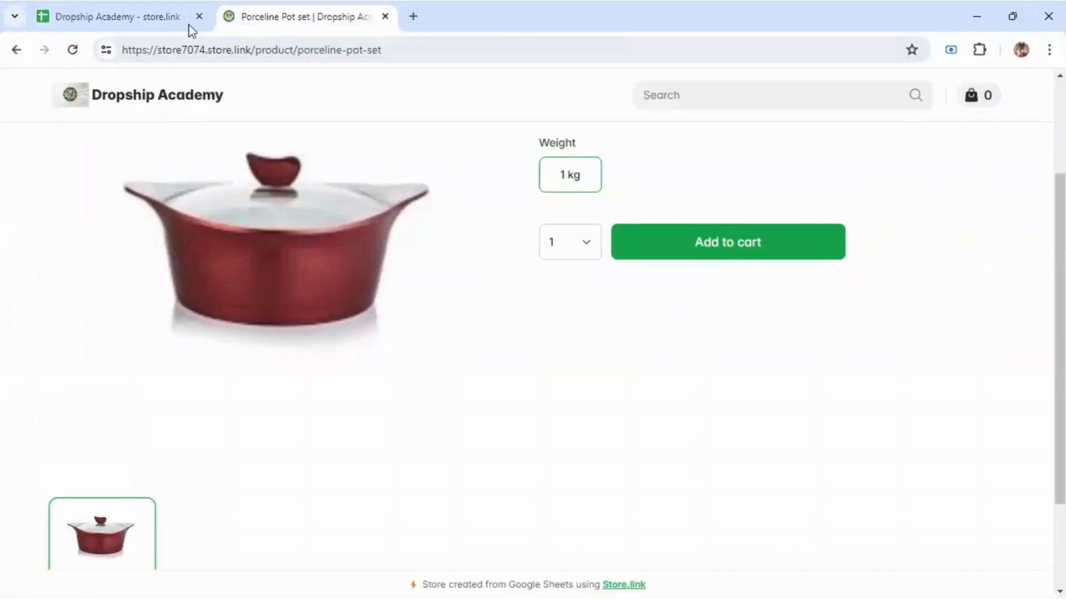
pyautogui.click(73, 50)
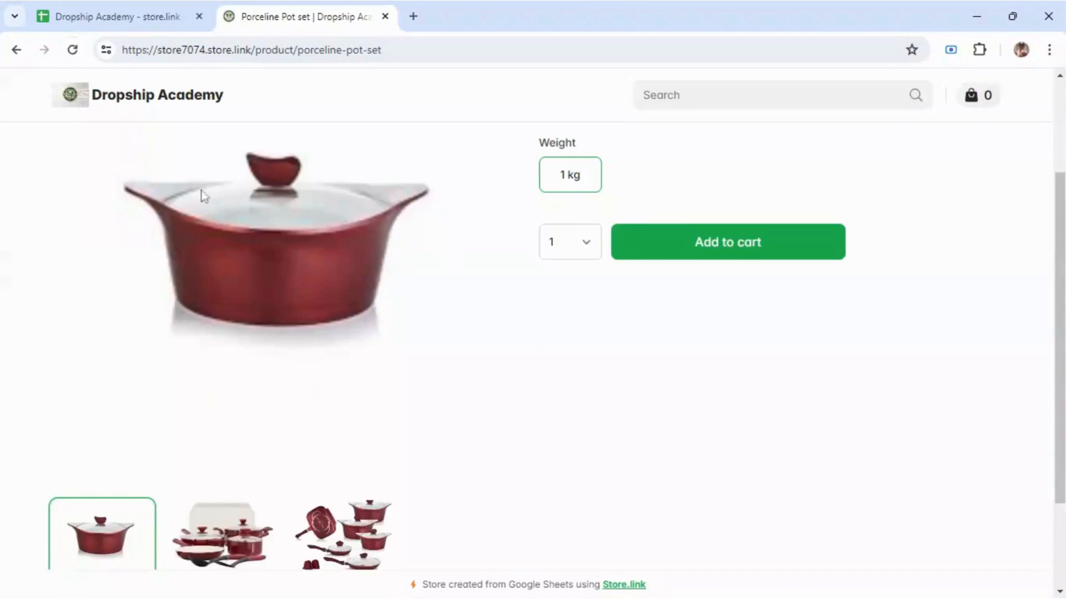
pyautogui.click(113, 10)
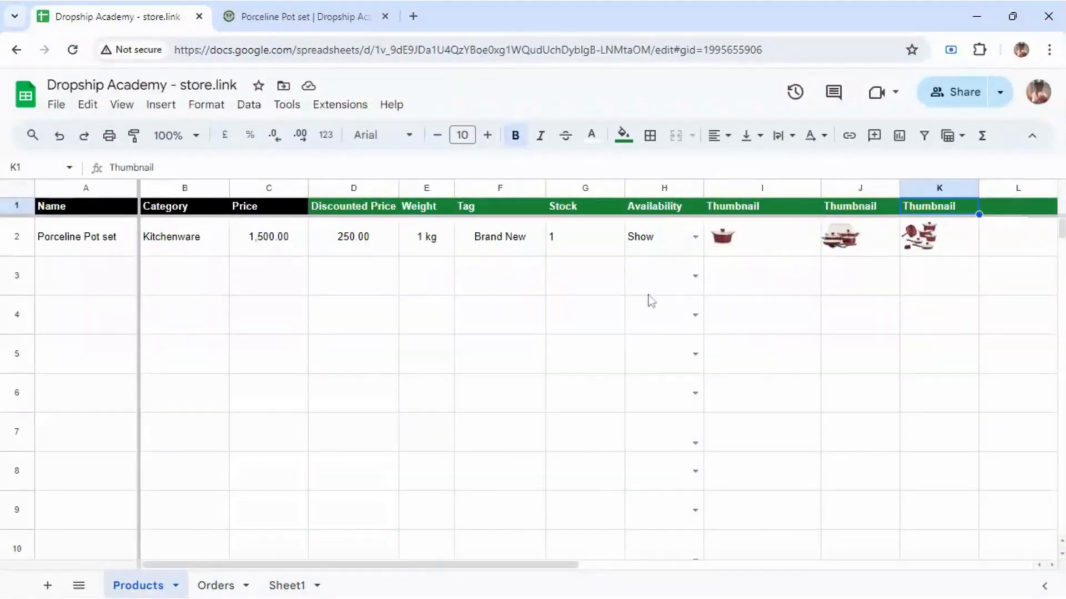
pyautogui.click(735, 214)
pyautogui.rightClick(735, 214)
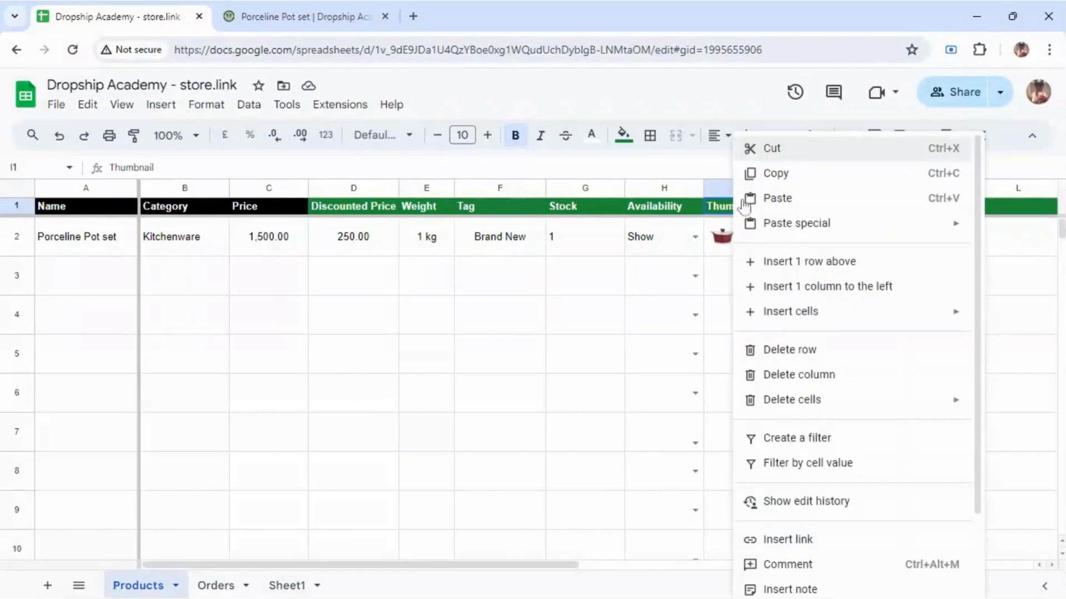
pyautogui.click(771, 174)
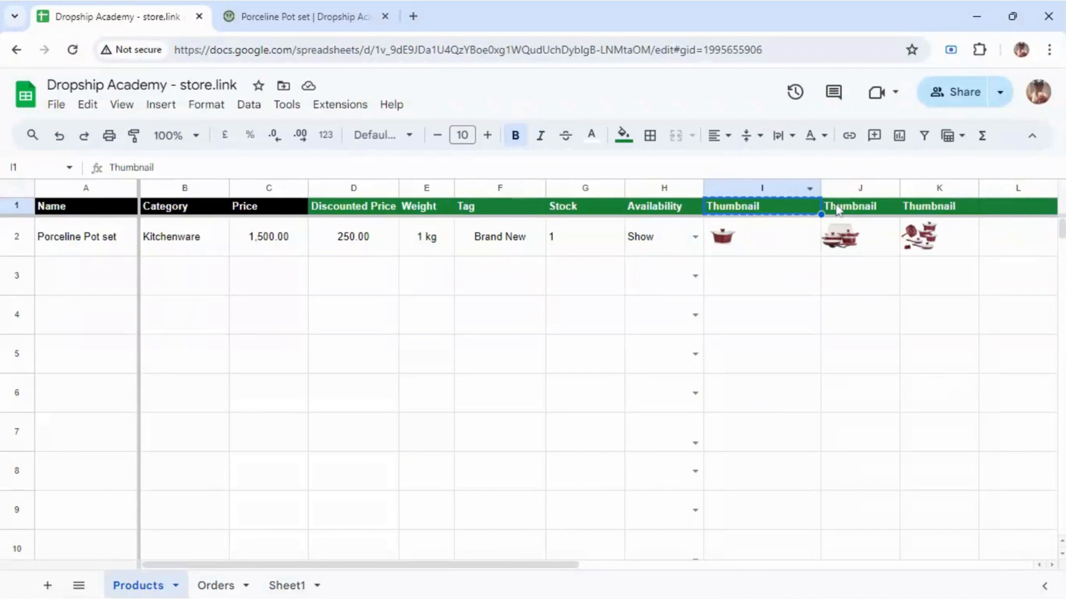
pyautogui.click(849, 211)
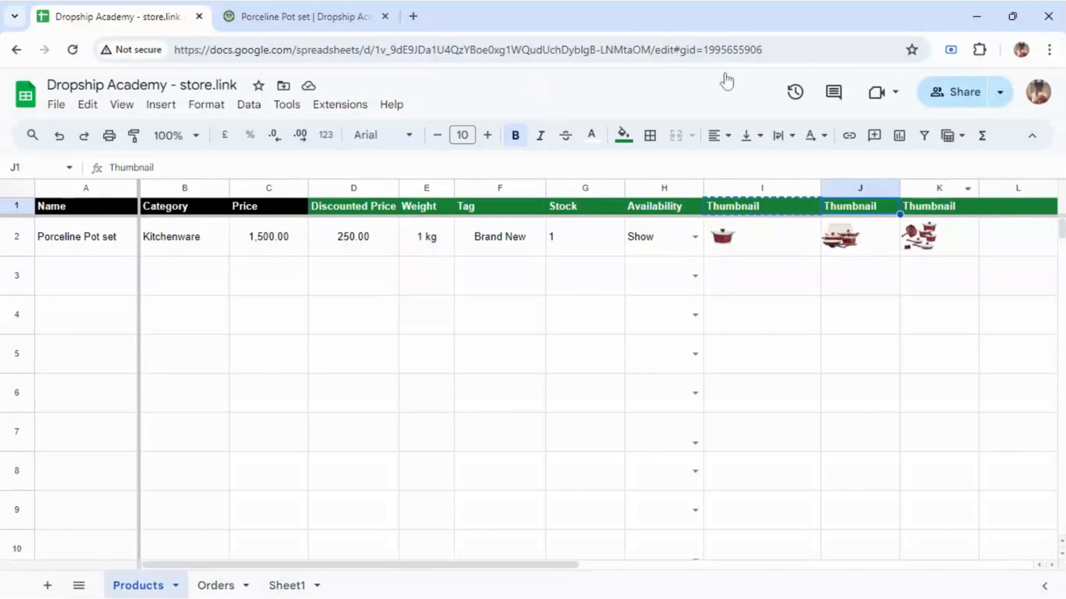
pyautogui.click(355, 9)
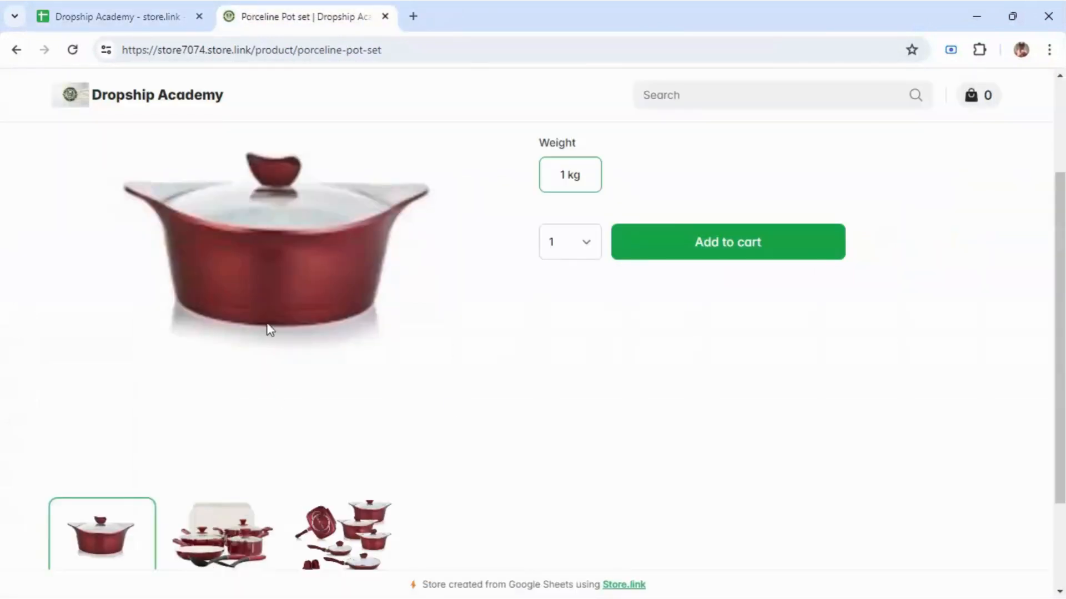
# Step: Glance at the spreadsheet, then return to the Porceline Pot set product page
pyautogui.click(147, 10)
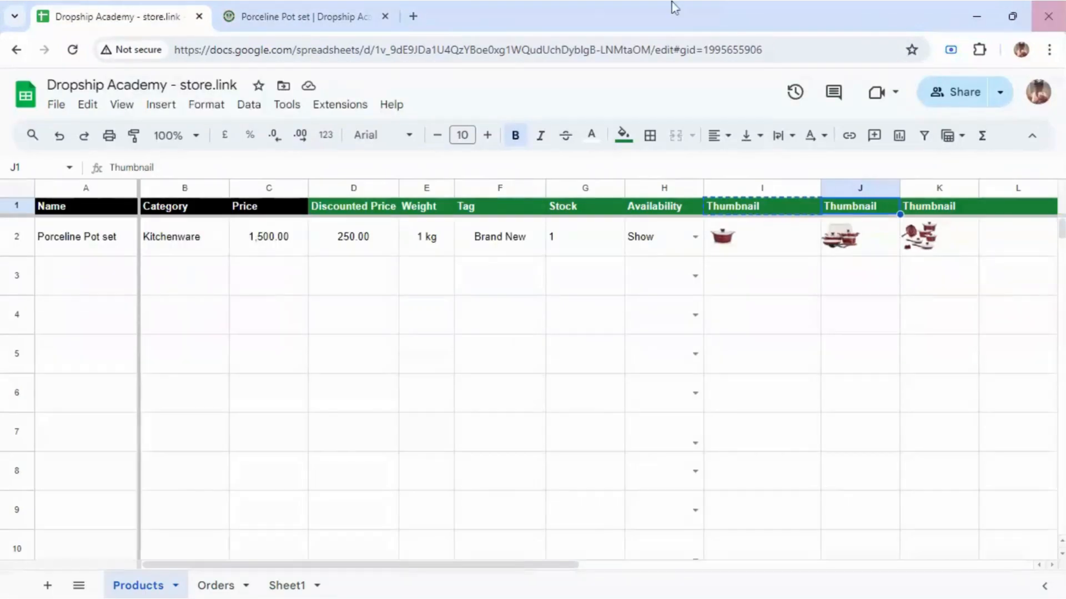
pyautogui.click(379, 11)
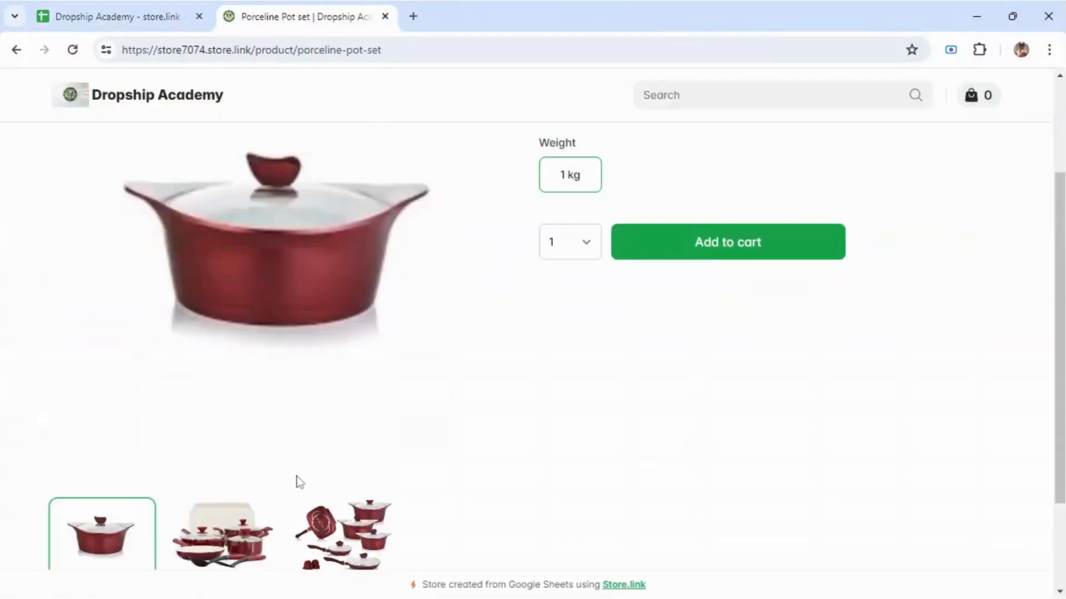
pyautogui.scroll(-1, 186, 405)
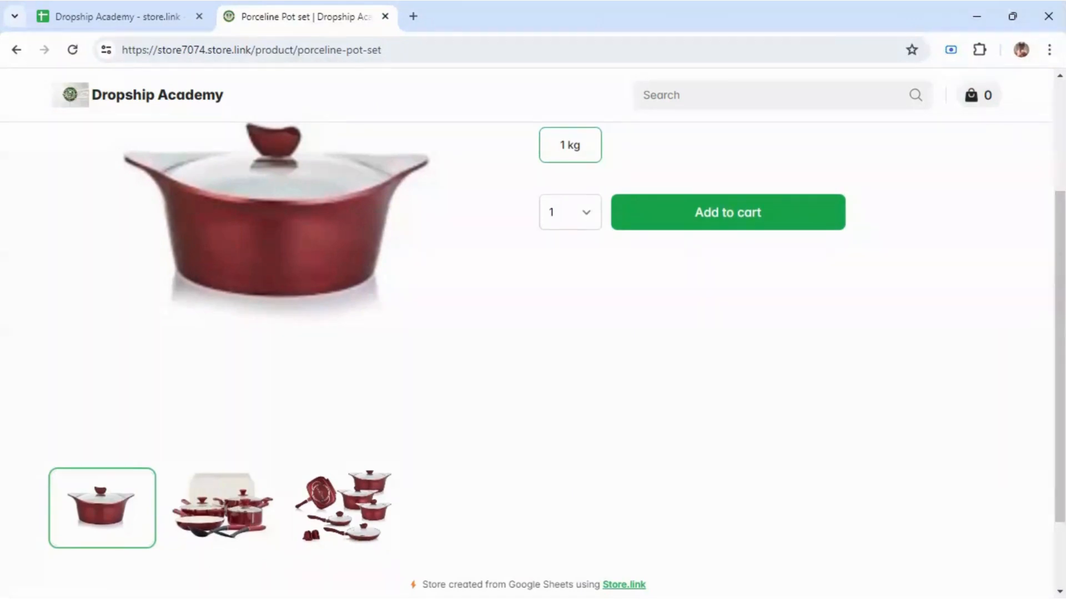
pyautogui.scroll(2, 368, 283)
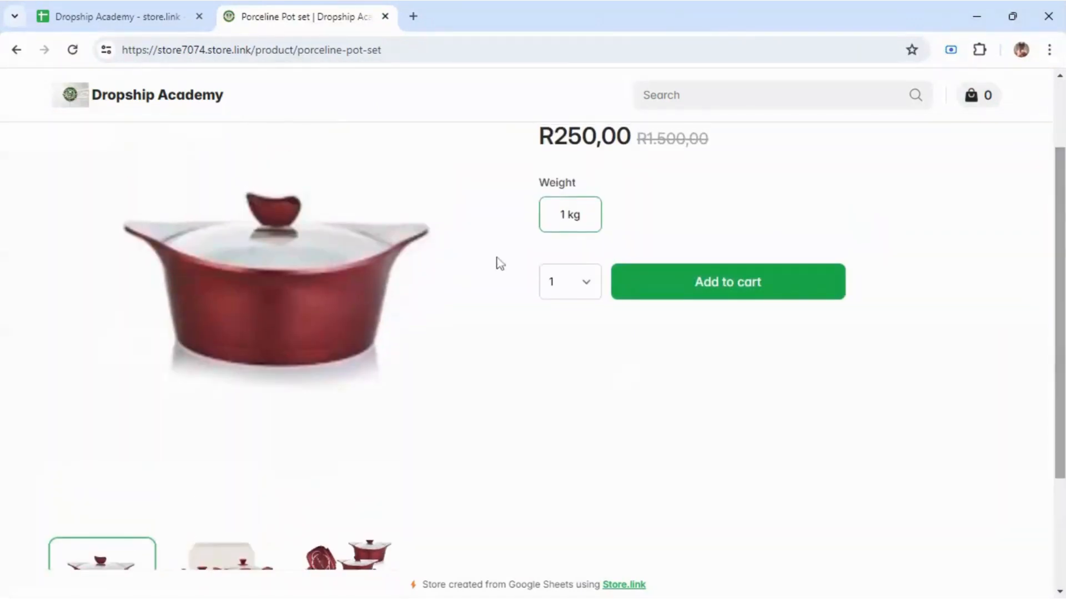
# Step: Show the third Porceline Pot set photo as the main image and scroll back to the title
pyautogui.click(233, 561)
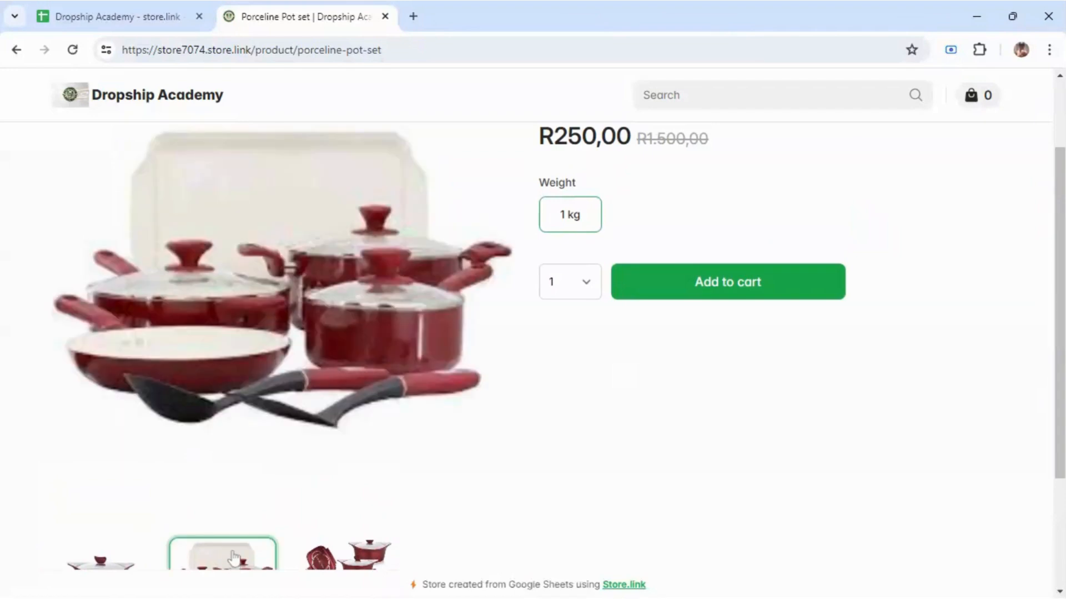
pyautogui.click(357, 562)
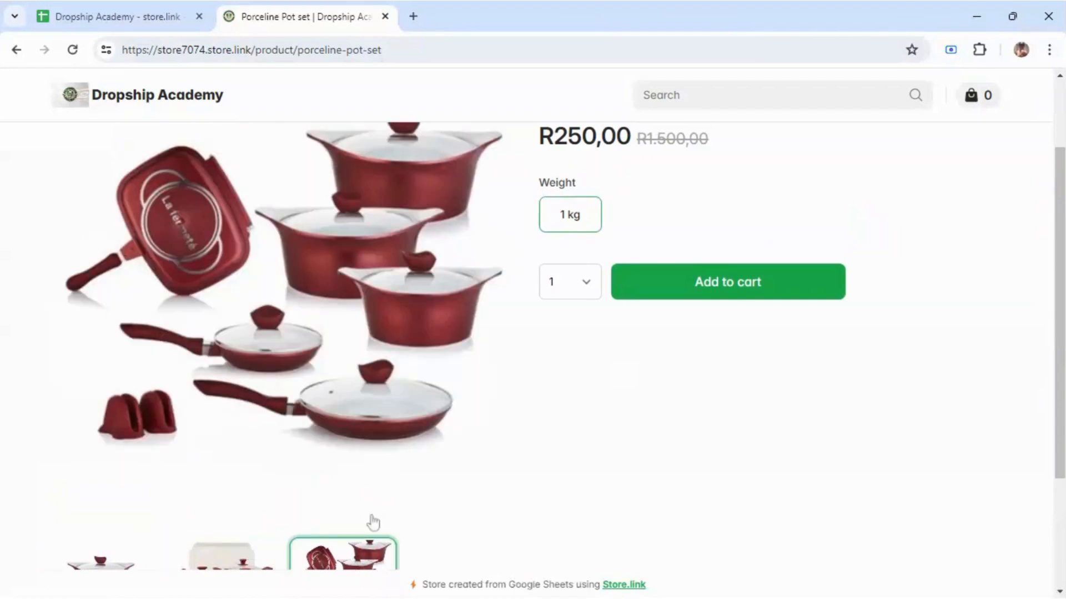
pyautogui.scroll(2, 988, 326)
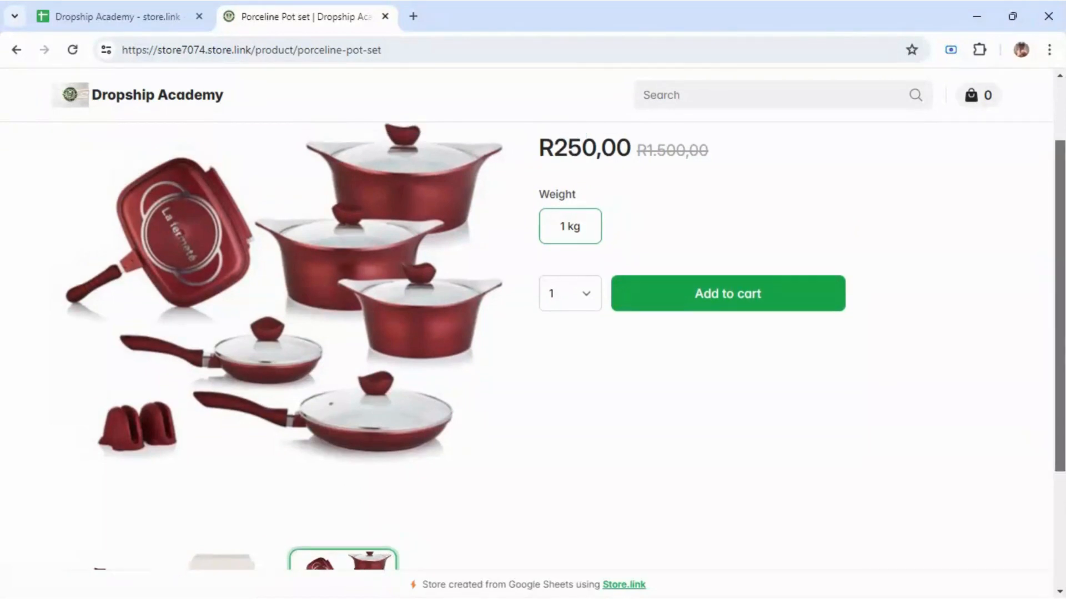
pyautogui.scroll(2, 565, 346)
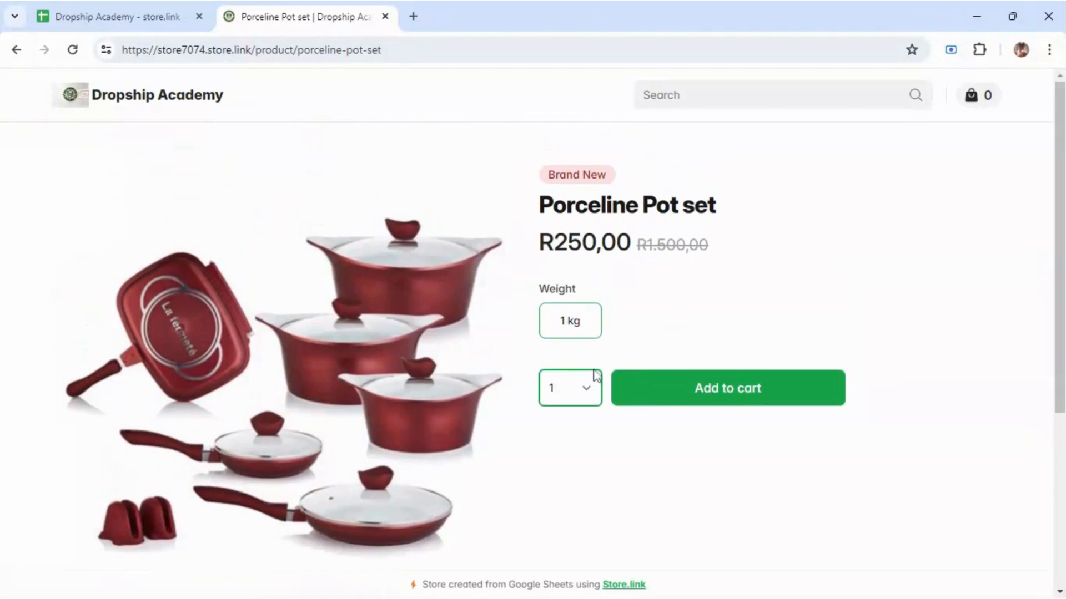
pyautogui.click(558, 110)
pyautogui.scroll(-5, 533, 333)
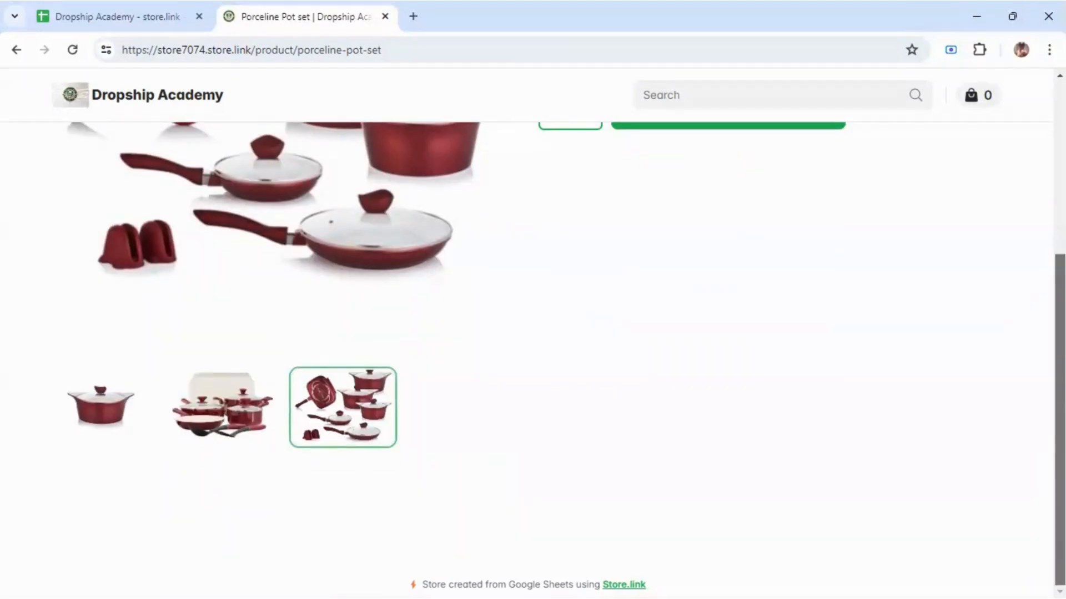
pyautogui.scroll(4, 533, 333)
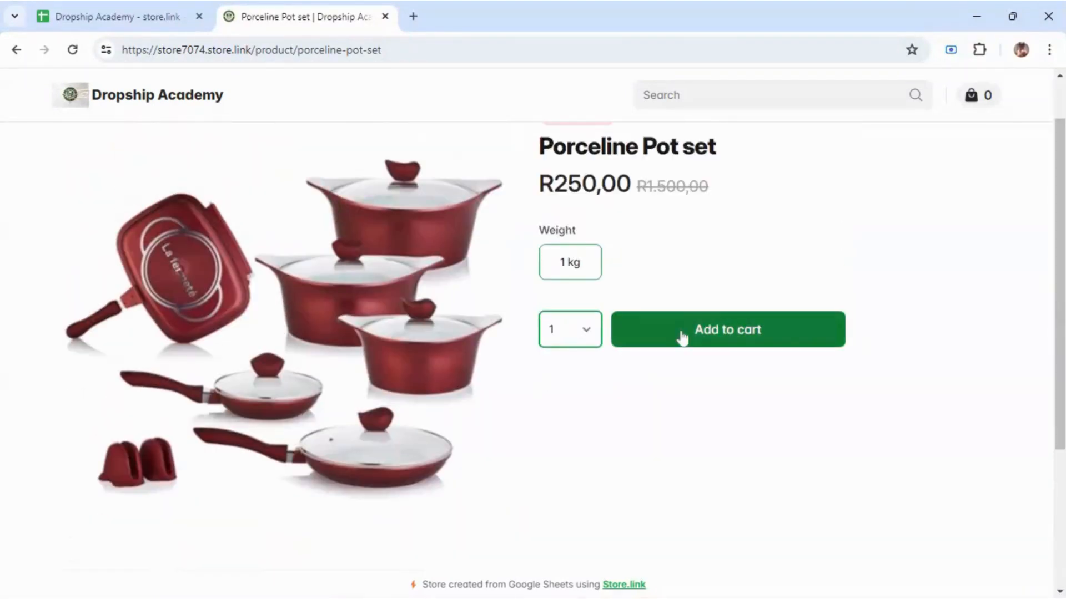
# Step: Add the Porceline Pot set to the cart and check out with autofilled details and Delivery
pyautogui.click(682, 336)
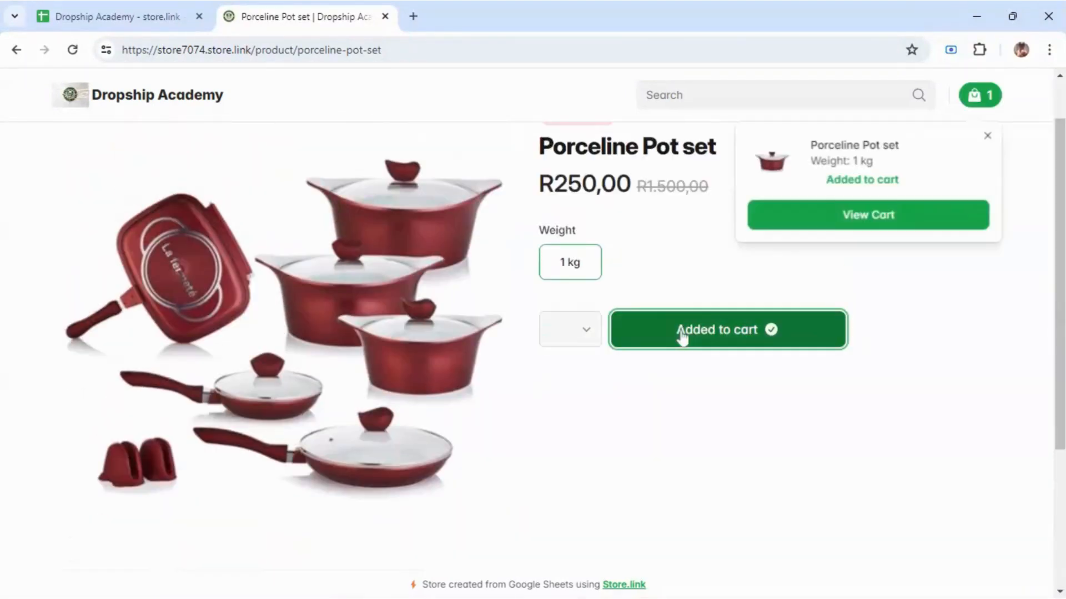
pyautogui.click(908, 218)
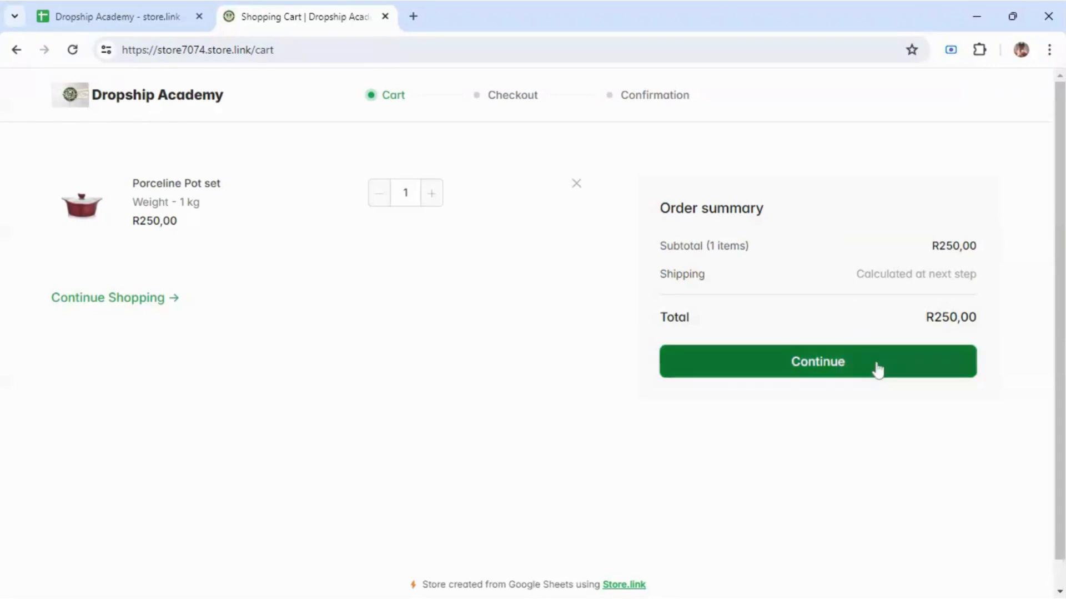
pyautogui.click(876, 369)
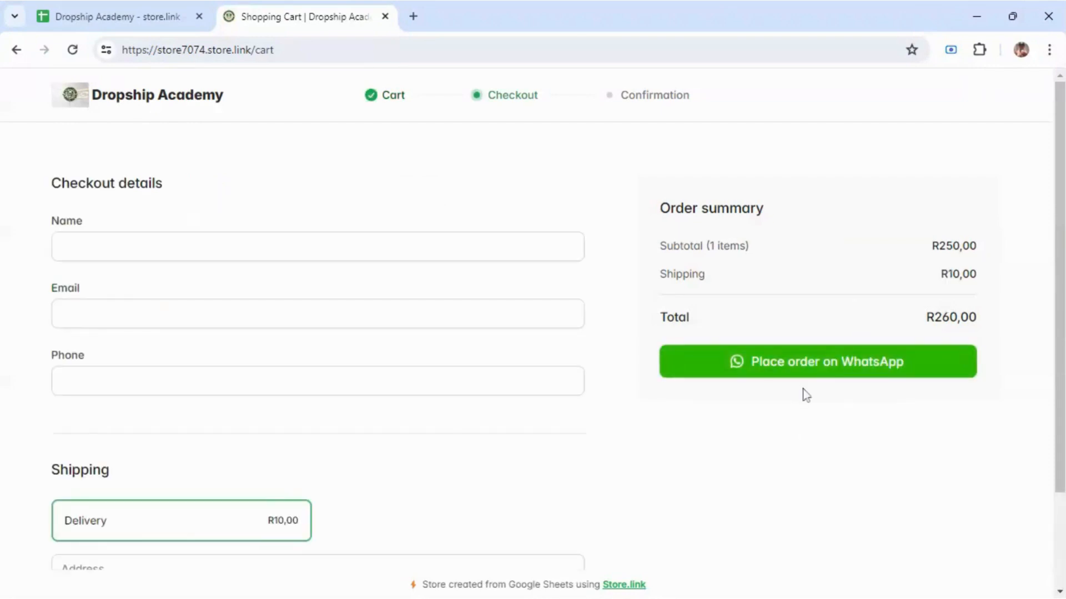
pyautogui.moveTo(1061, 161); pyautogui.dragTo(1061, 190)
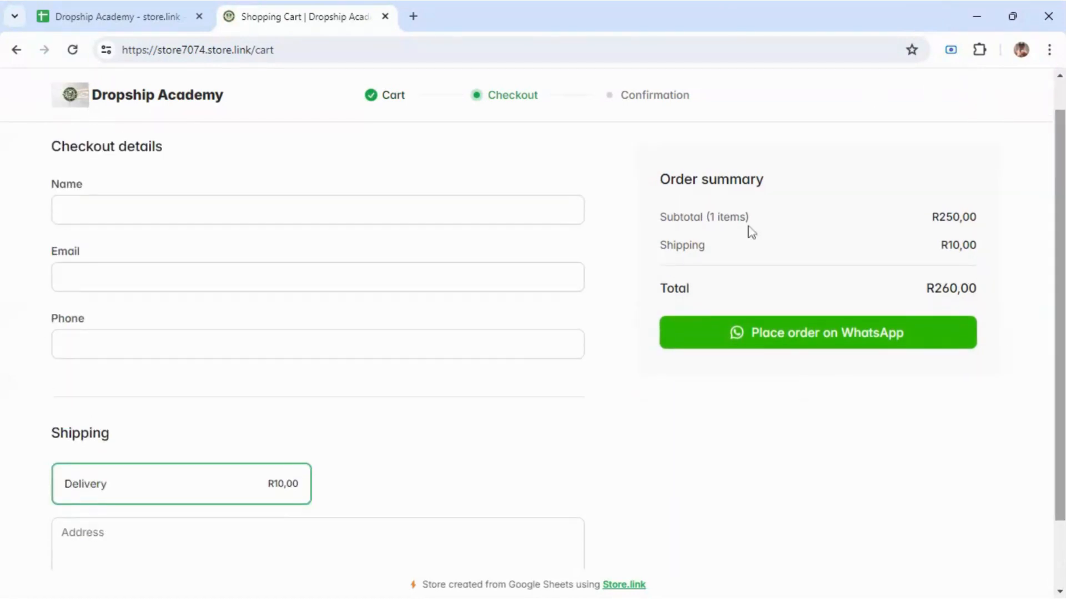
pyautogui.click(317, 210)
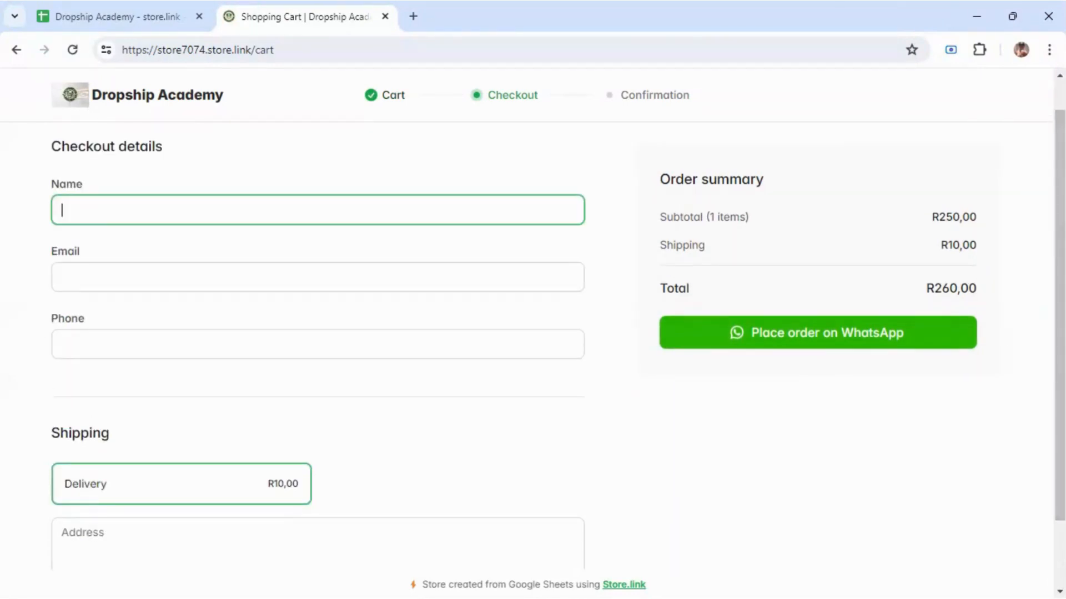
pyautogui.click(128, 247)
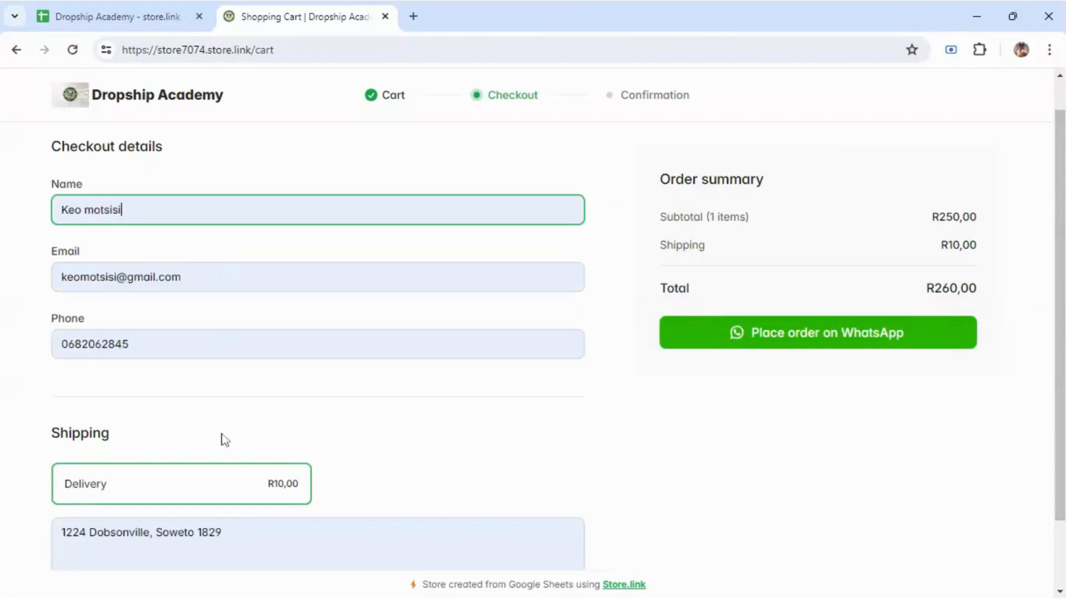
pyautogui.moveTo(1061, 262); pyautogui.dragTo(1061, 328)
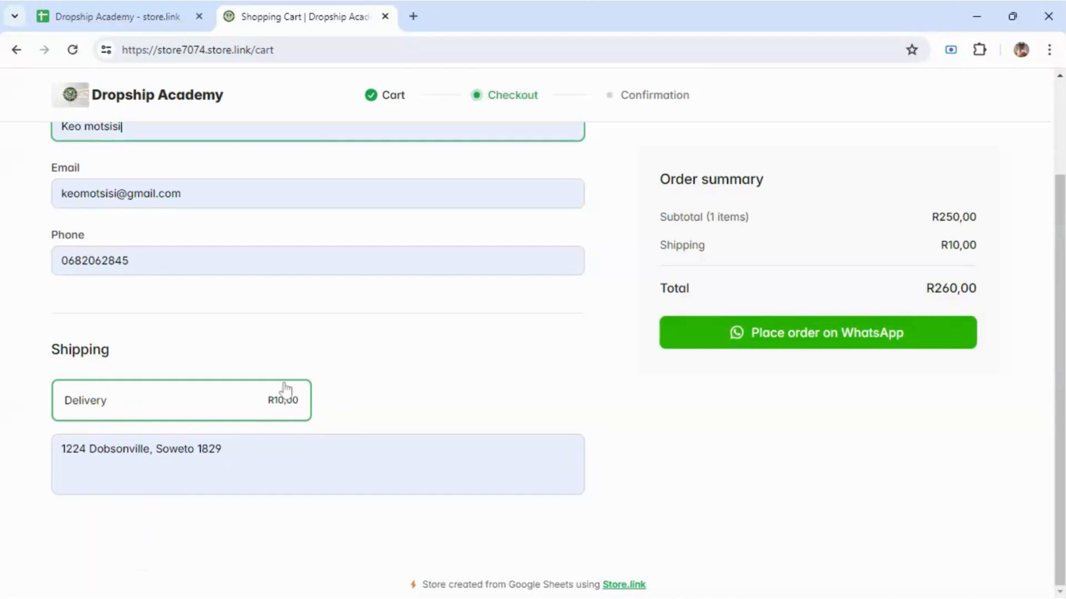
pyautogui.click(281, 406)
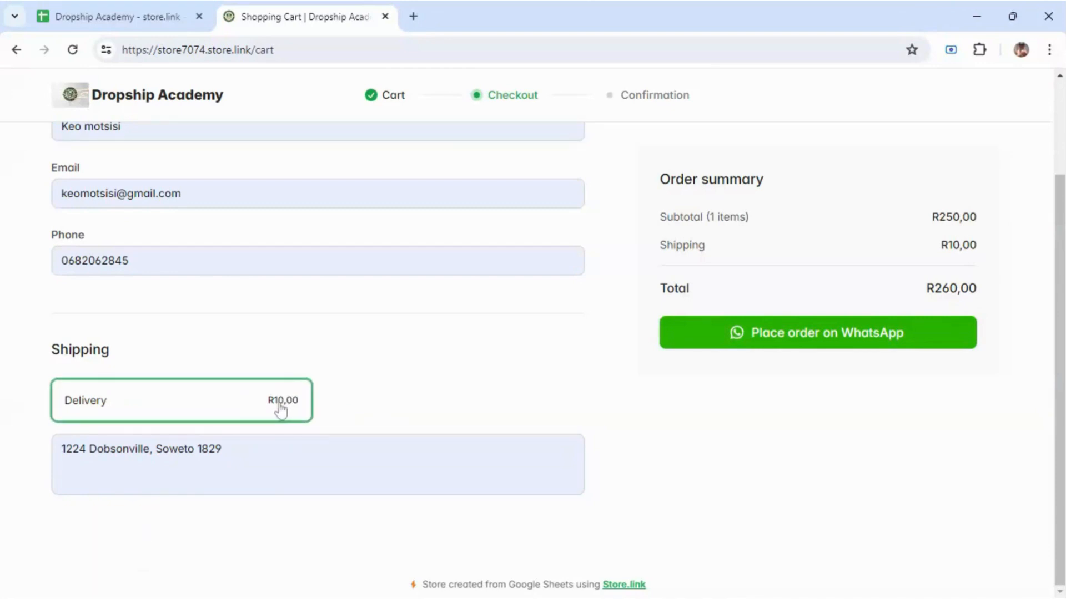
# Step: Check the spreadsheet, then place the R260,00 order through WhatsApp
pyautogui.click(108, 11)
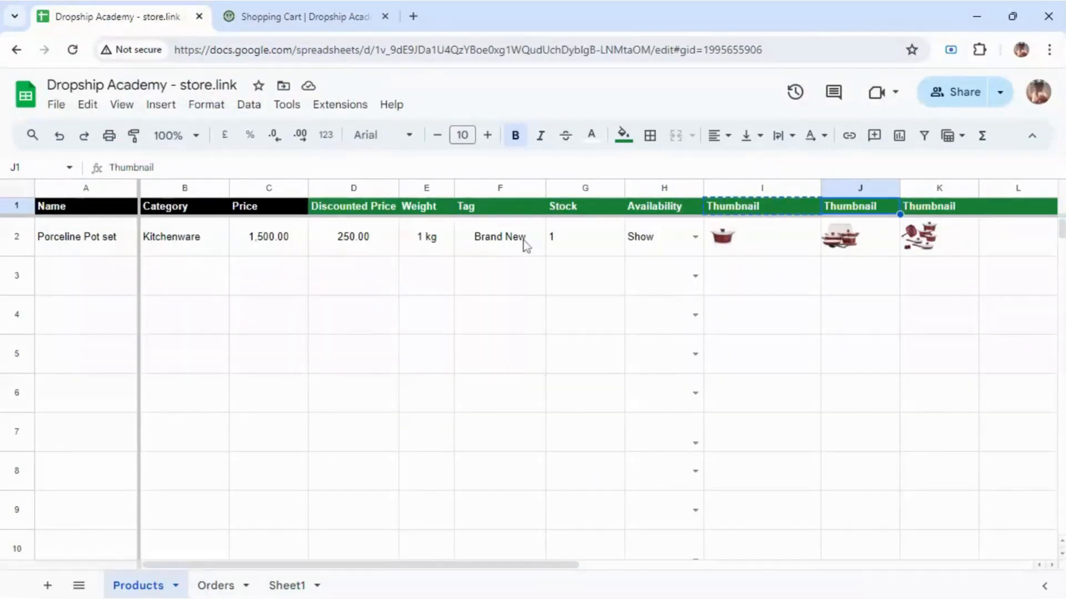
pyautogui.click(370, 15)
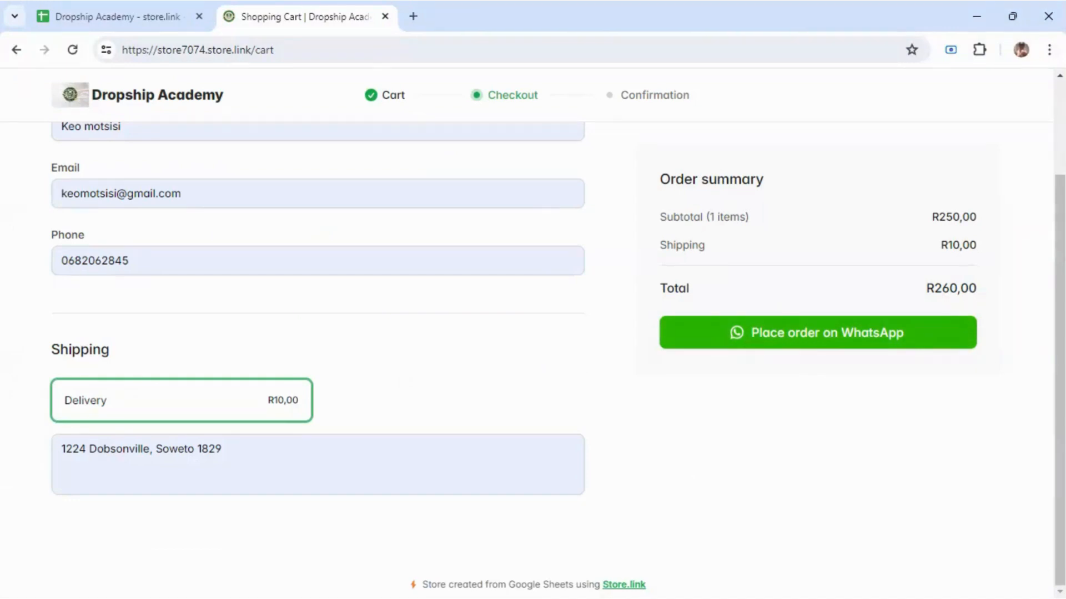
pyautogui.scroll(3, 533, 328)
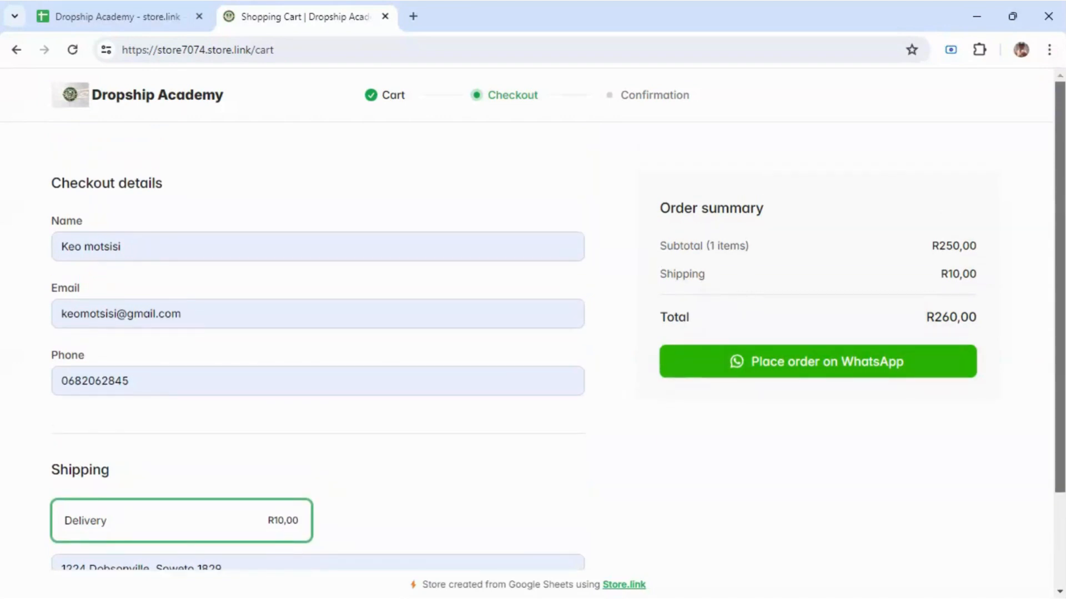
pyautogui.scroll(-2, 1057, 350)
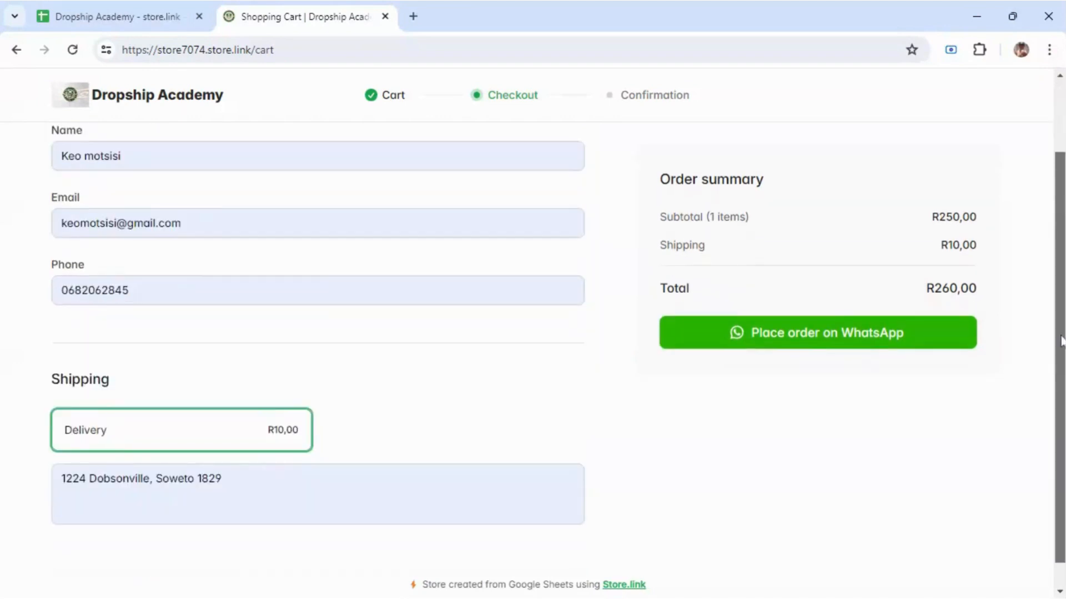
pyautogui.scroll(2, 1017, 345)
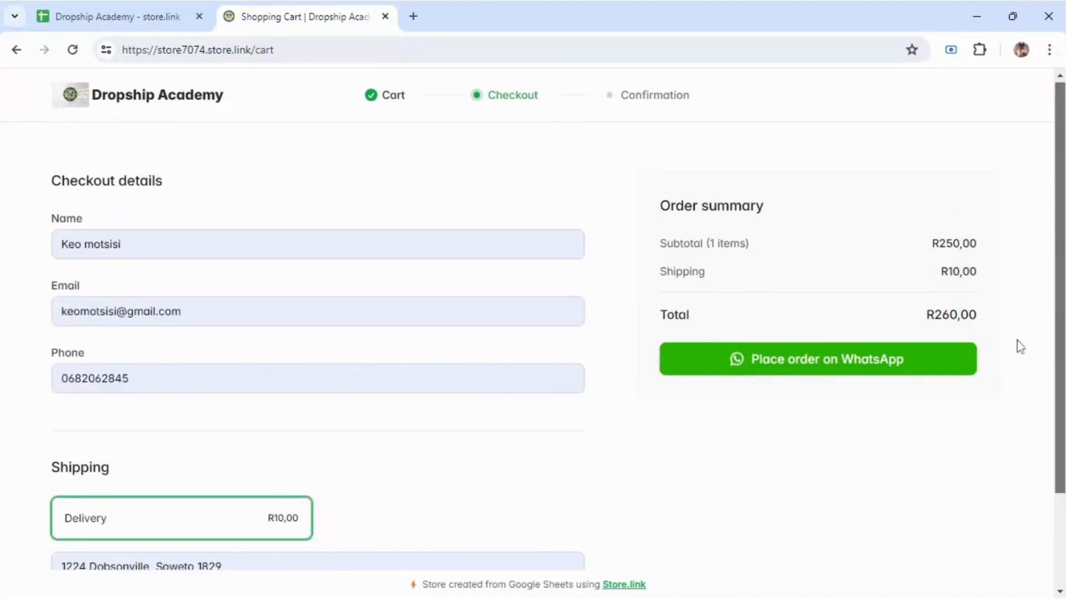
pyautogui.click(864, 361)
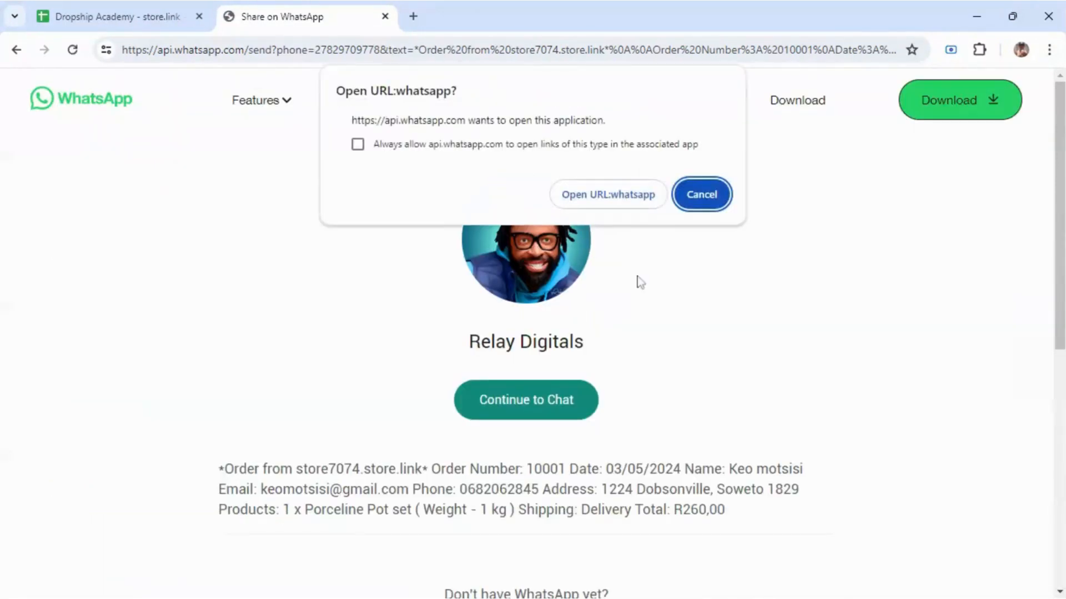
# Step: Cancel the Open WhatsApp prompt to stay on the Share on WhatsApp web page
pyautogui.click(697, 208)
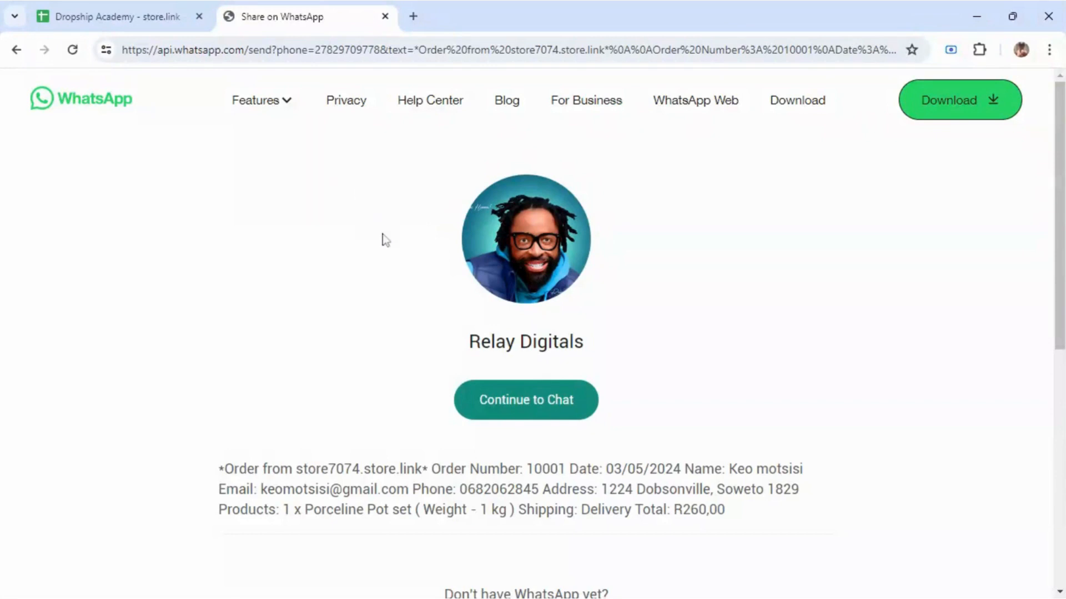
# Step: Close the WhatsApp share tab and open Extensions > Sheet to Store.link > Store Settings
pyautogui.click(385, 16)
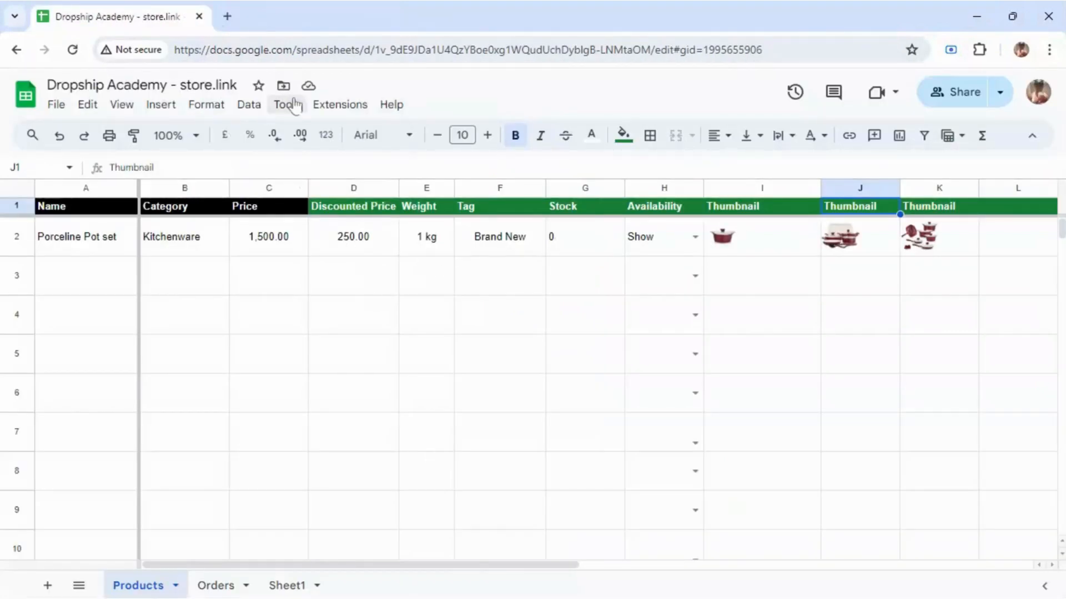
pyautogui.click(355, 108)
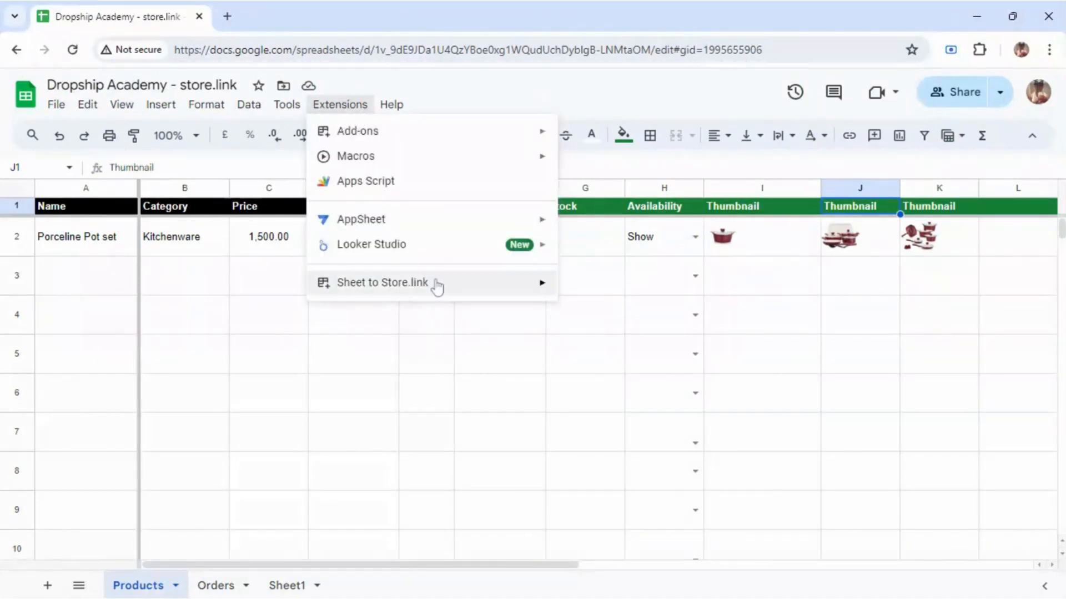
pyautogui.moveTo(440, 281)
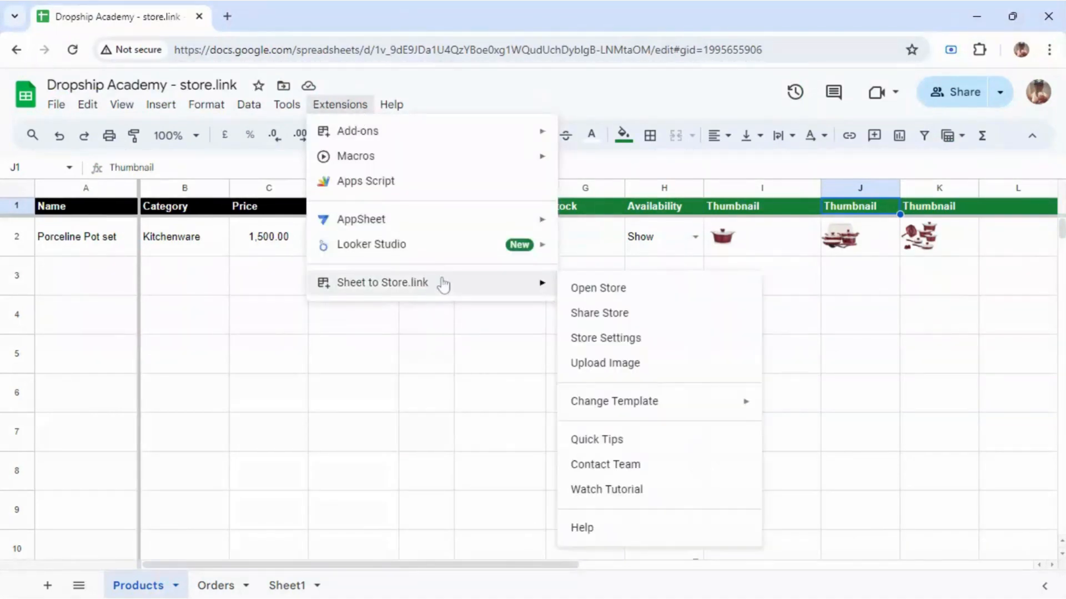
pyautogui.click(606, 343)
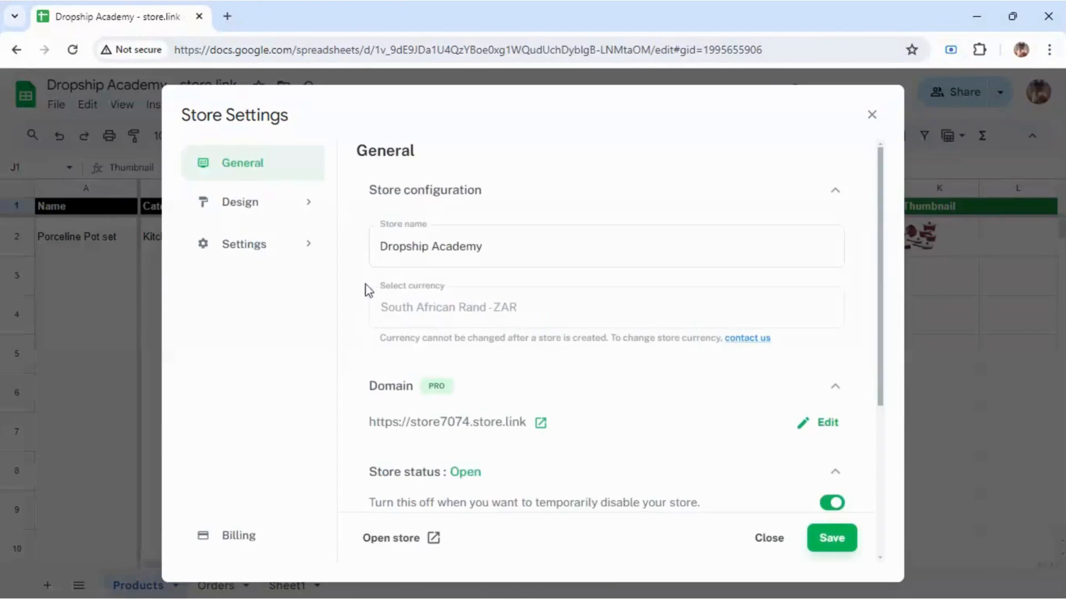
# Step: Turn off WhatsApp ordering in Orders settings, save it, and go to Payments
pyautogui.click(303, 250)
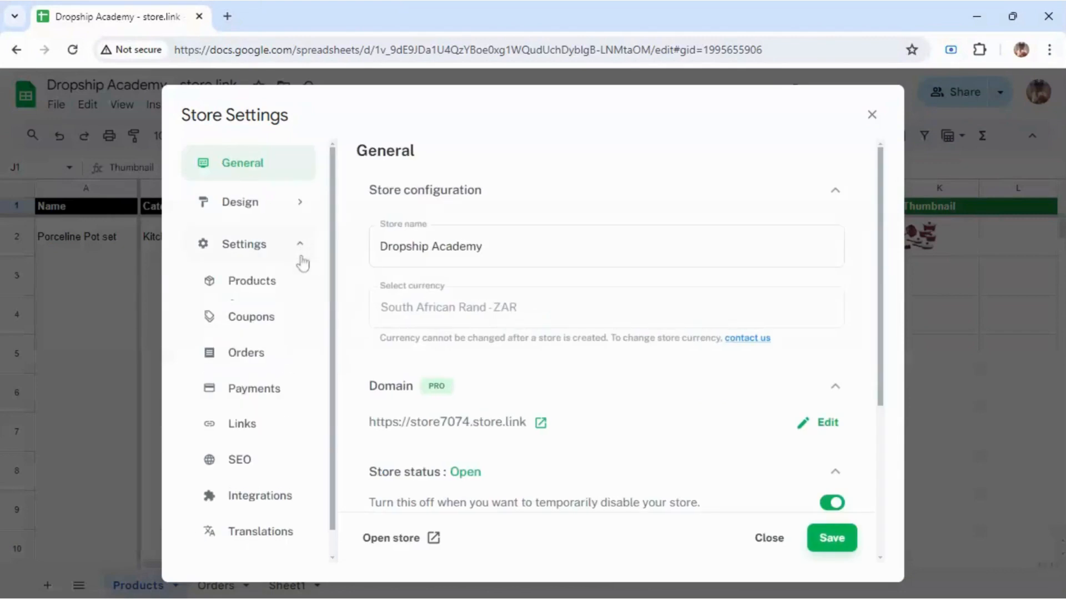
pyautogui.click(293, 349)
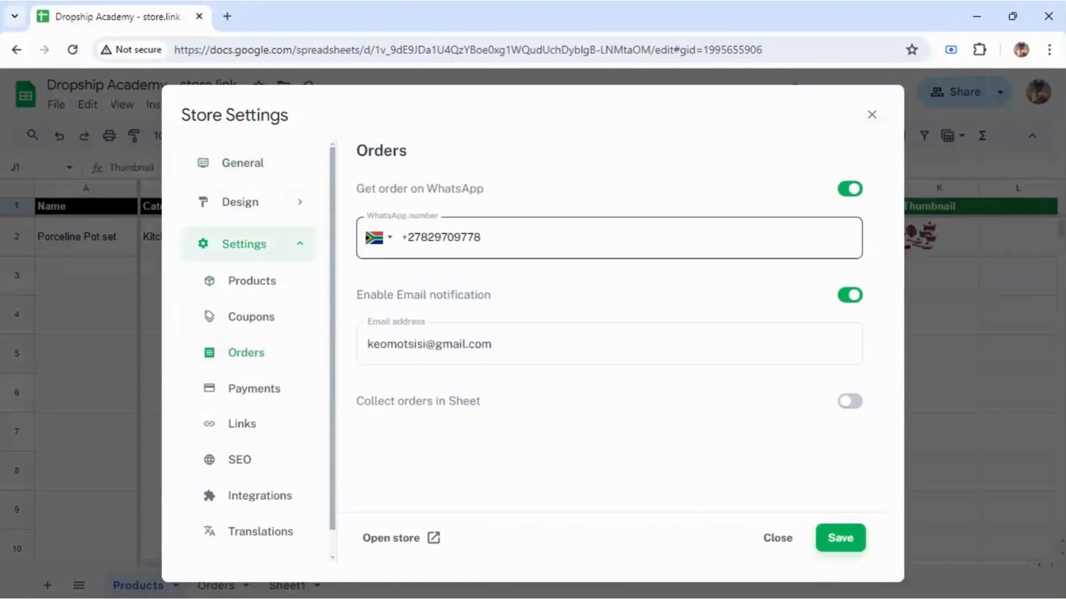
pyautogui.click(850, 189)
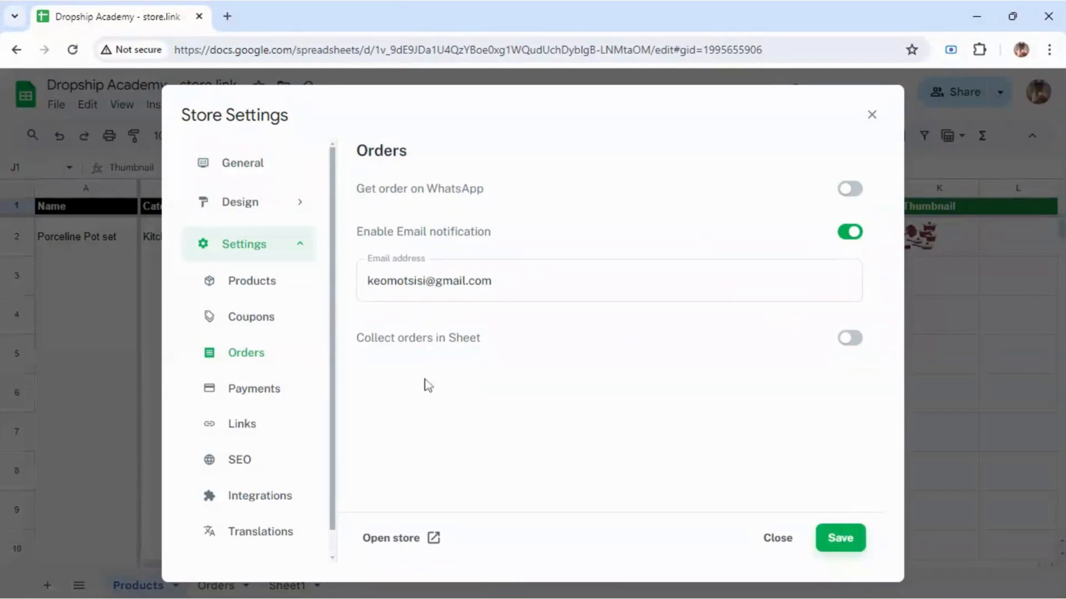
pyautogui.click(294, 389)
pyautogui.click(584, 395)
pyautogui.click(838, 538)
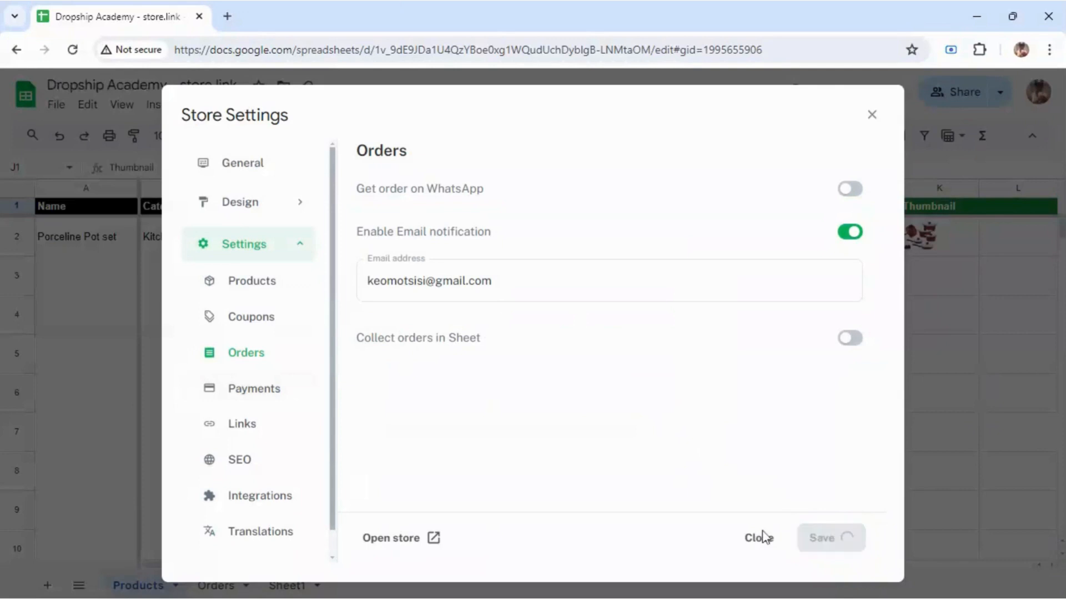
pyautogui.click(256, 401)
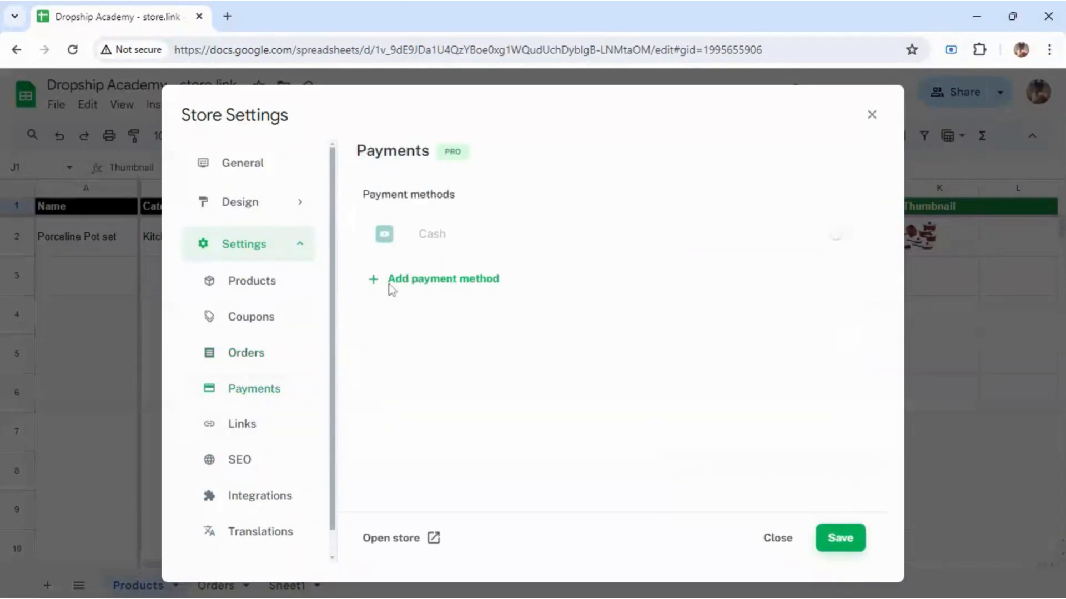
# Step: Try to enable Cash payments, dismissing the upgrade plan prompt both times
pyautogui.click(420, 234)
pyautogui.click(420, 234)
pyautogui.click(393, 241)
pyautogui.click(388, 240)
# Step: Browse the Products, Orders, Payments, Links, SEO and Integrations settings
pyautogui.click(302, 294)
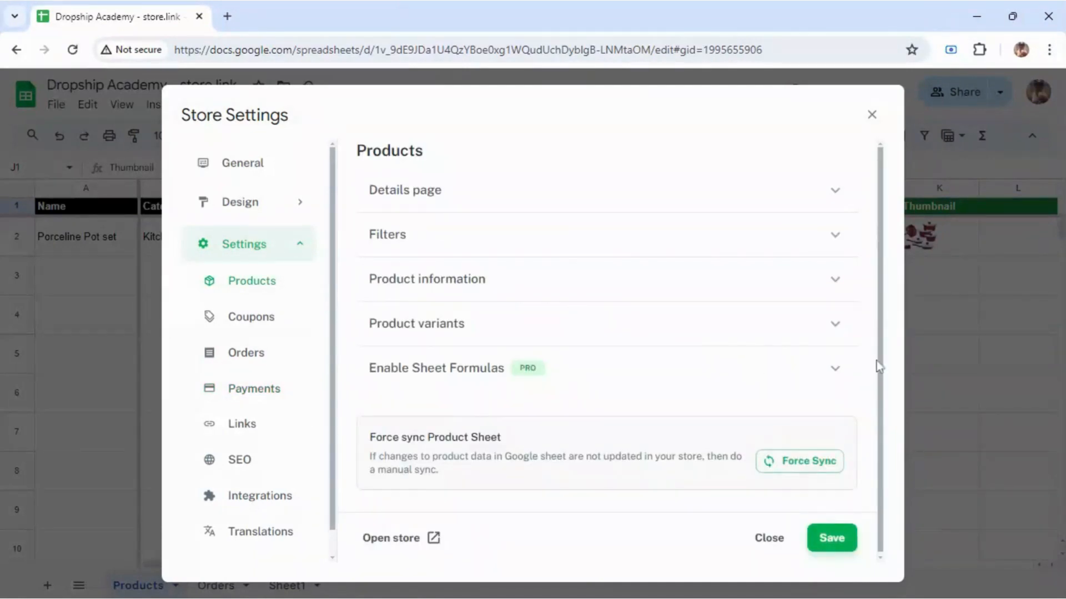
pyautogui.scroll(-1, 844, 389)
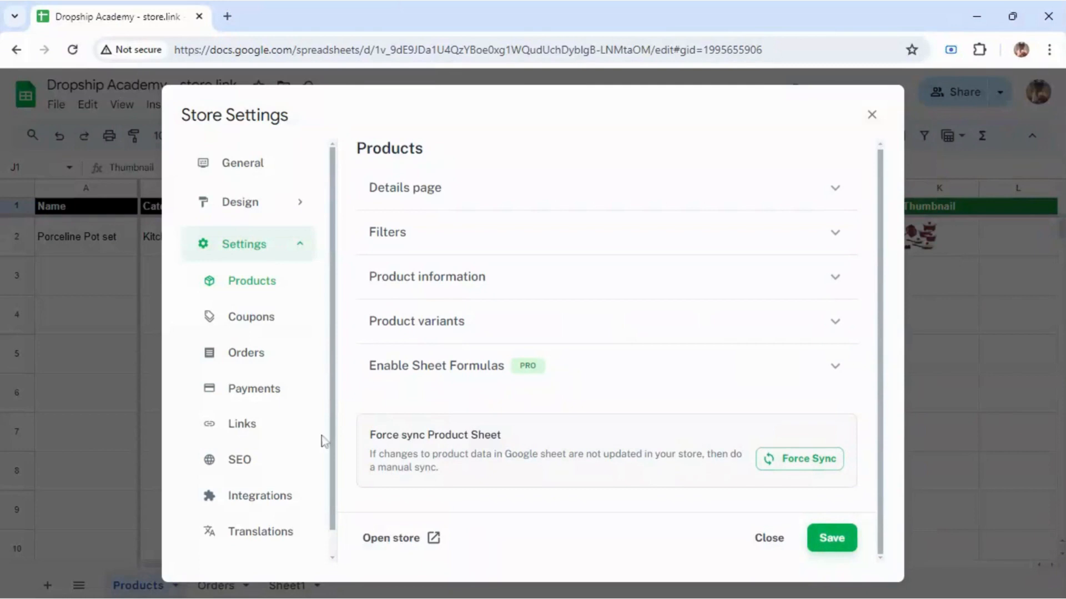
pyautogui.scroll(-1, 328, 543)
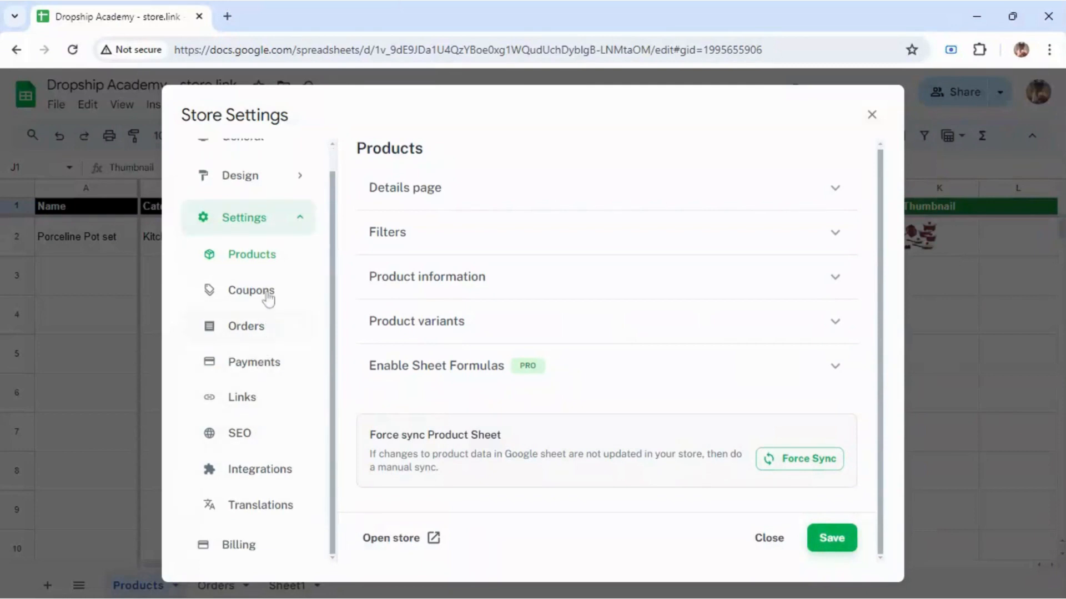
pyautogui.click(257, 336)
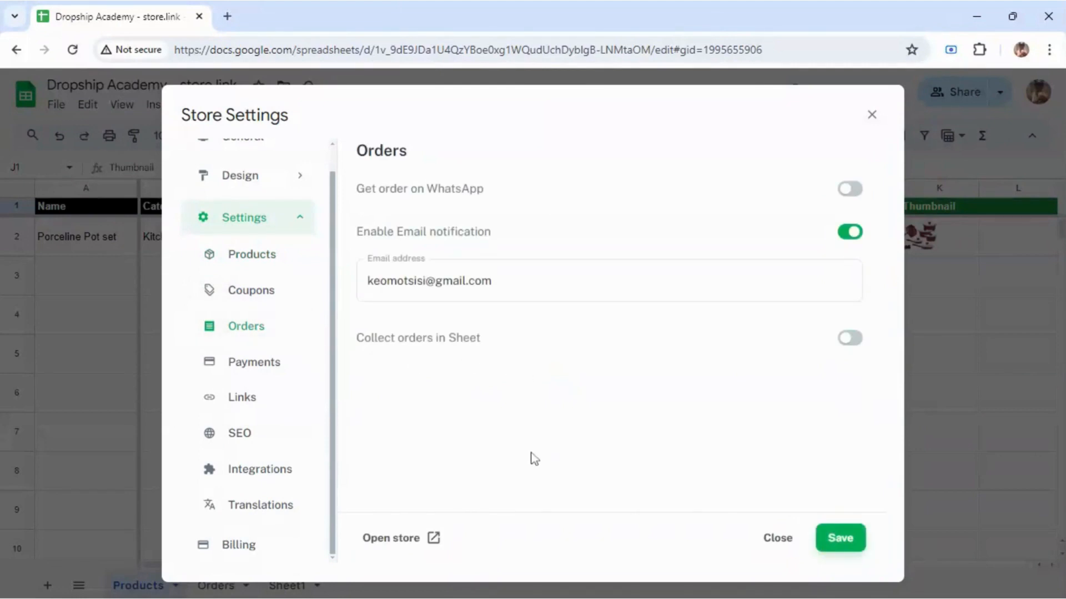
pyautogui.click(269, 370)
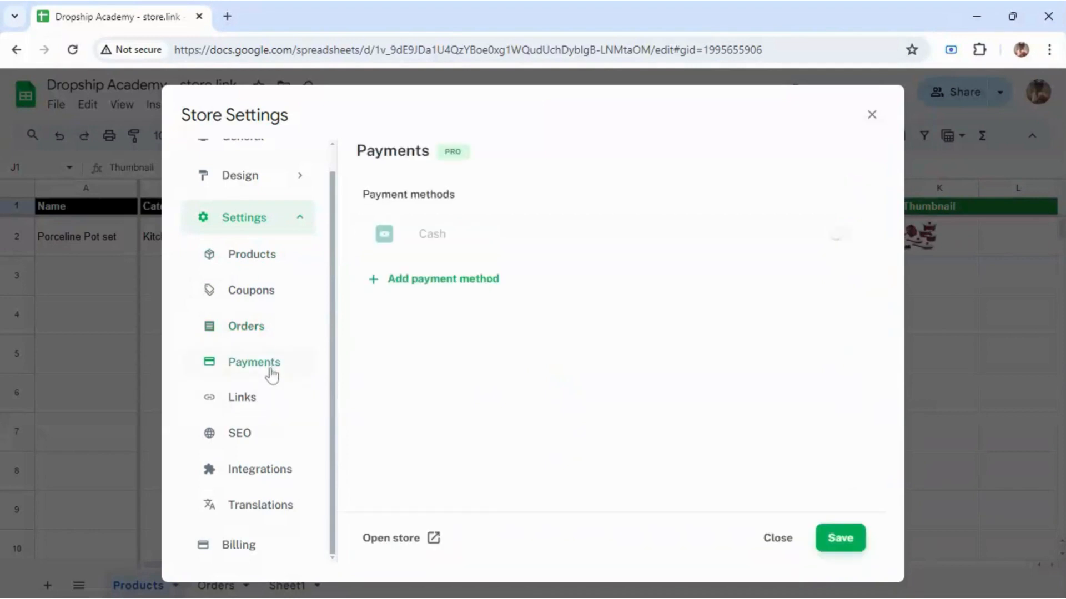
pyautogui.click(280, 397)
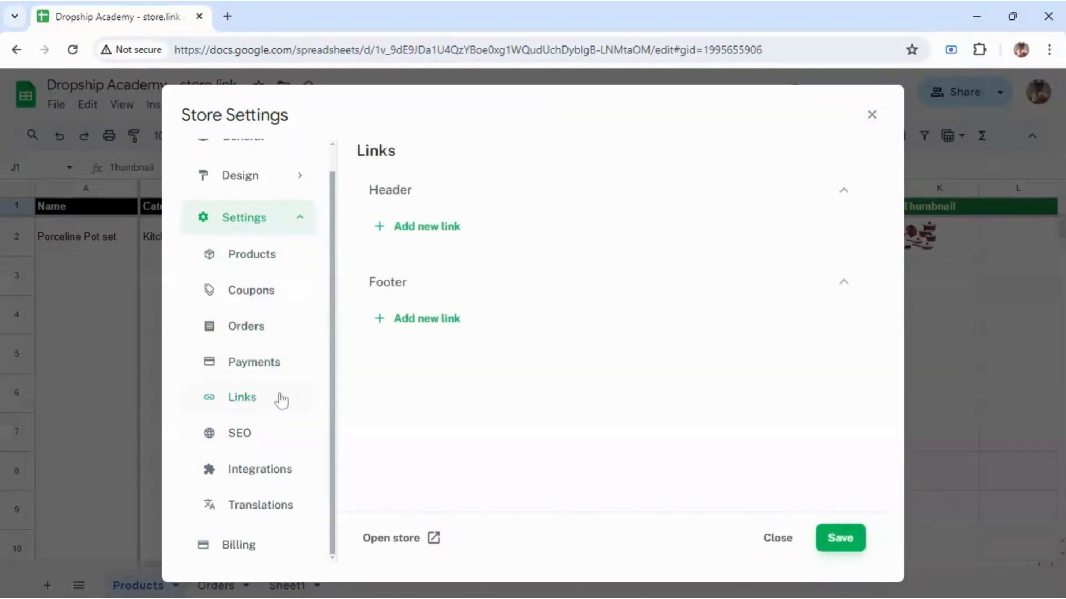
pyautogui.click(277, 433)
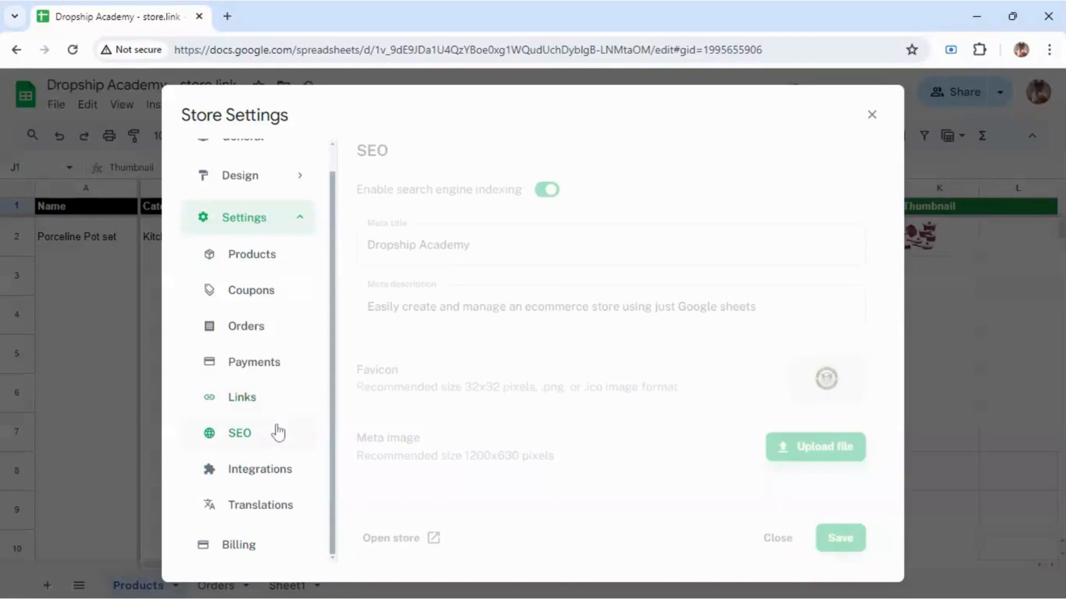
pyautogui.click(281, 469)
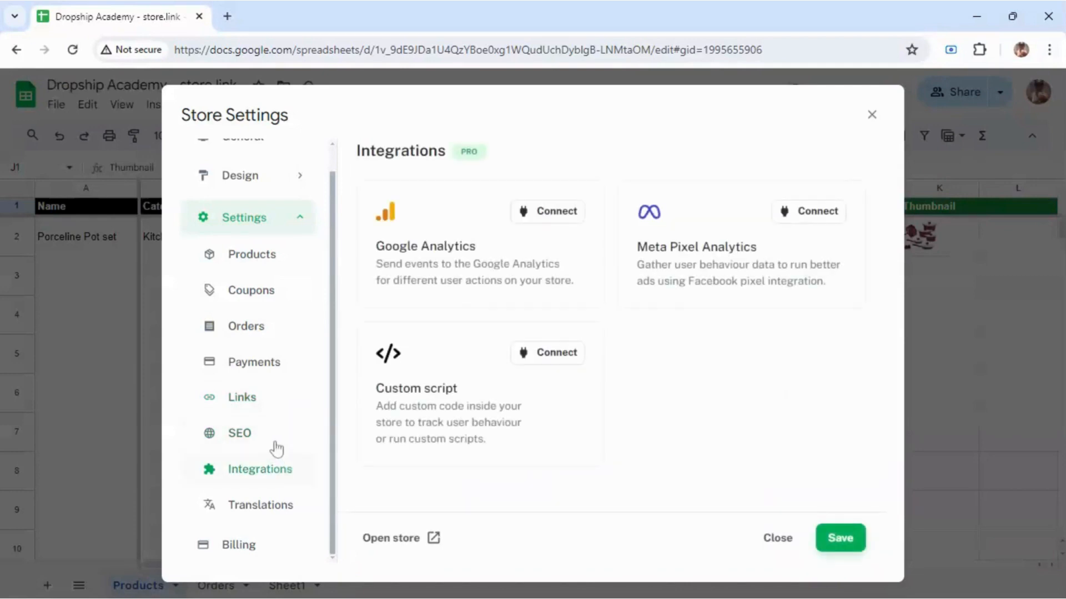
# Step: Revisit the SEO meta description, then check Payments, Orders, Coupons and Products settings
pyautogui.click(277, 448)
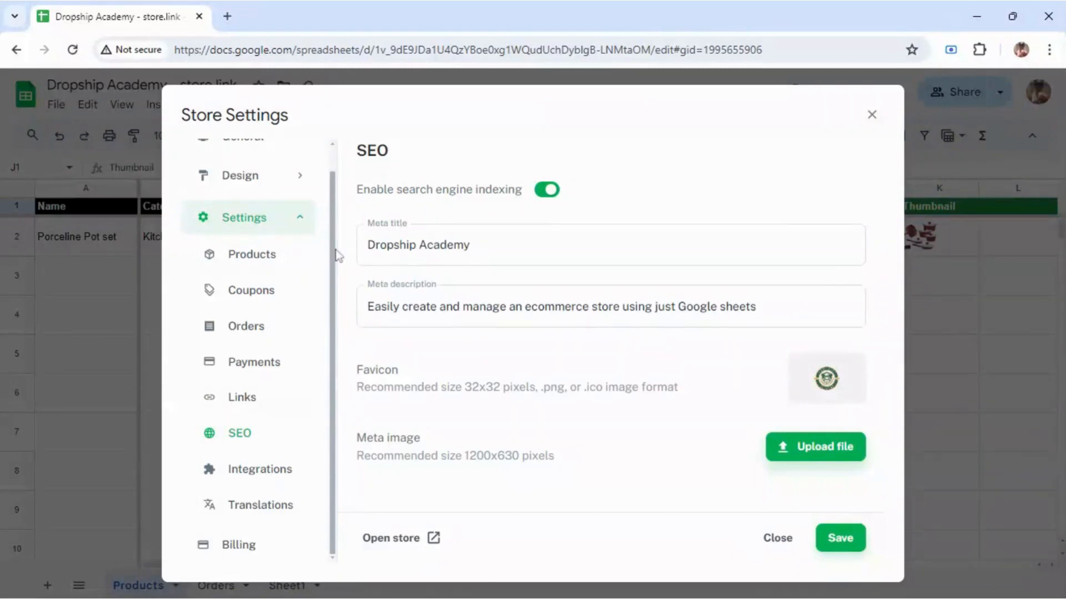
pyautogui.scroll(1, 337, 249)
pyautogui.click(368, 306)
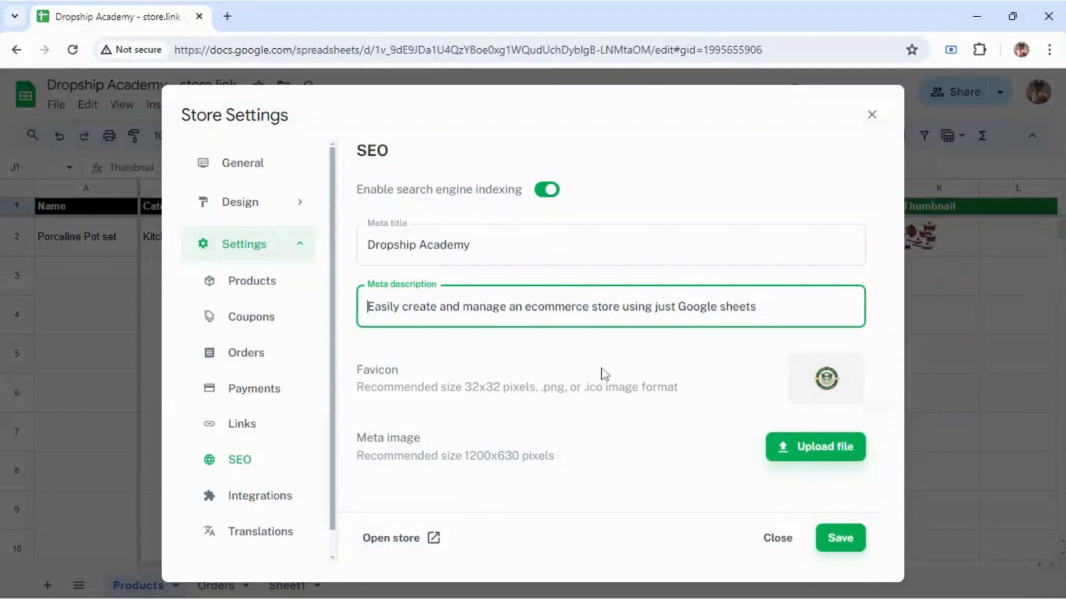
pyautogui.click(280, 388)
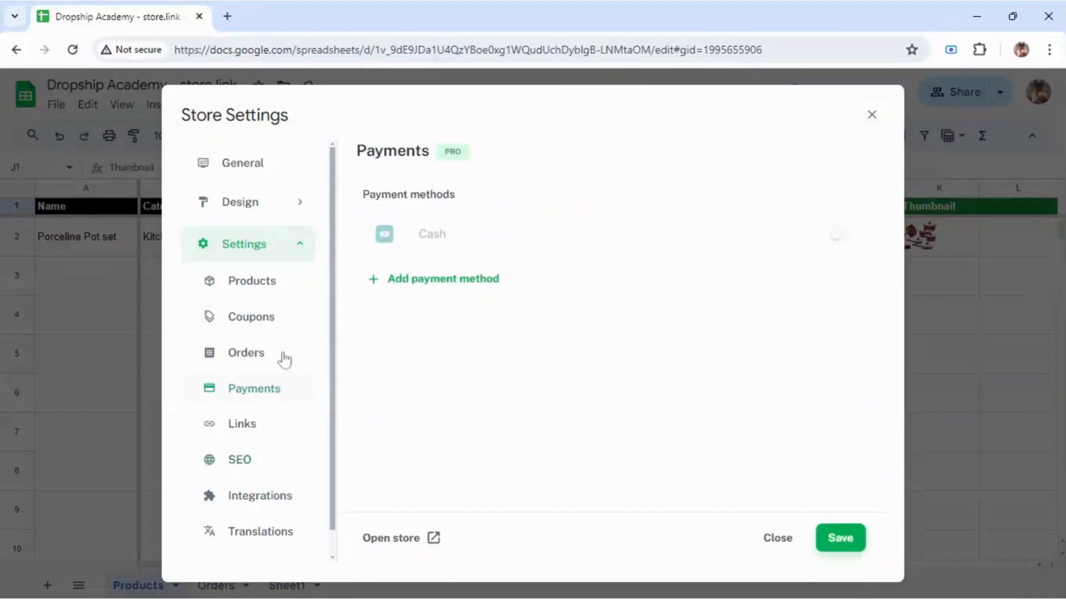
pyautogui.click(258, 354)
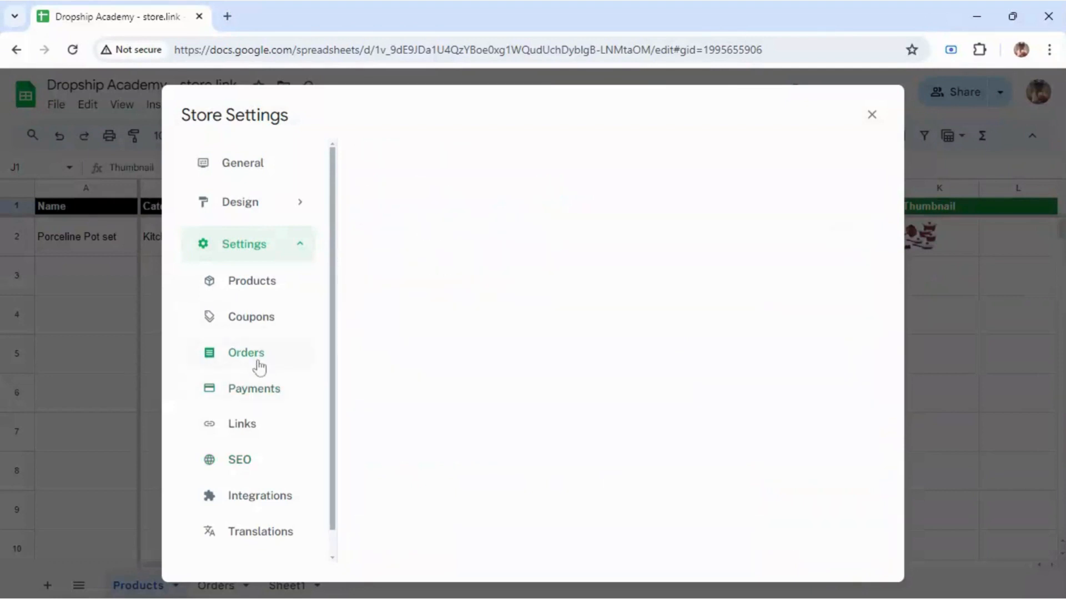
pyautogui.click(267, 319)
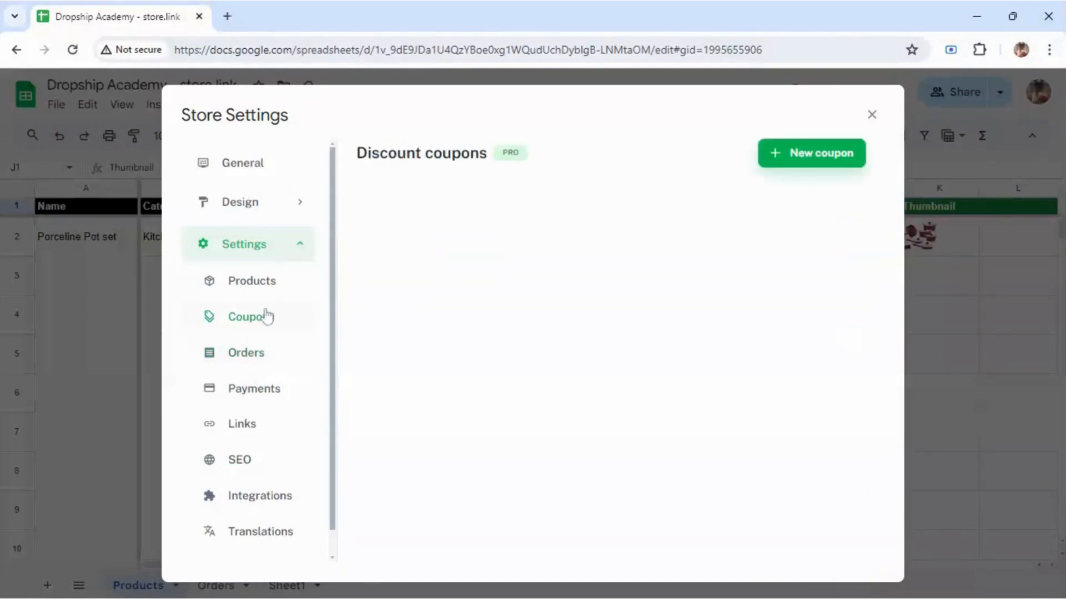
pyautogui.click(269, 281)
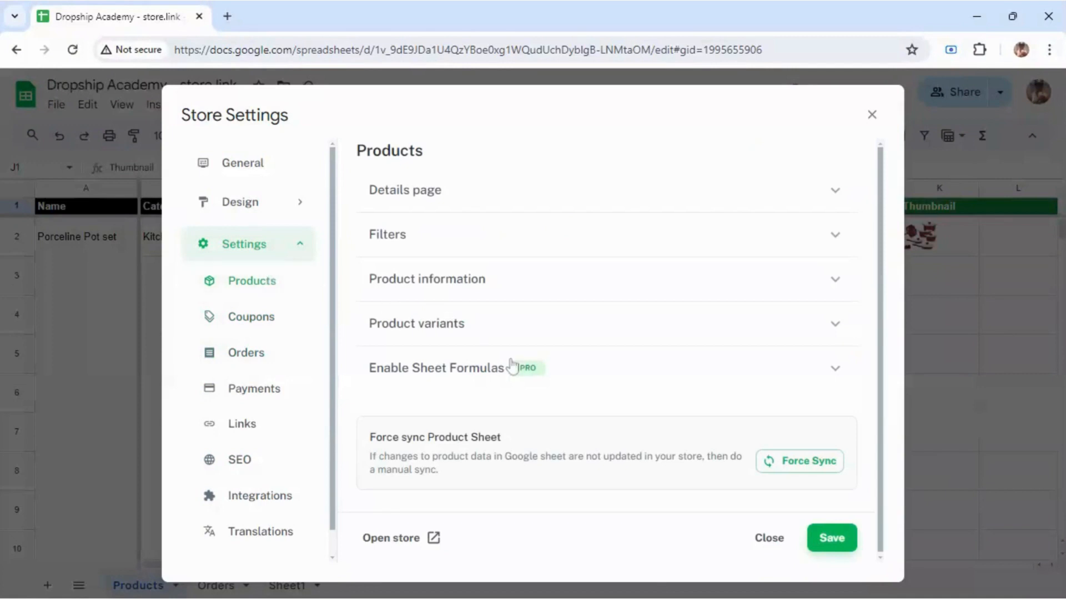
# Step: Inspect the Product variants column list, searching 'C', then collapse the section
pyautogui.click(589, 326)
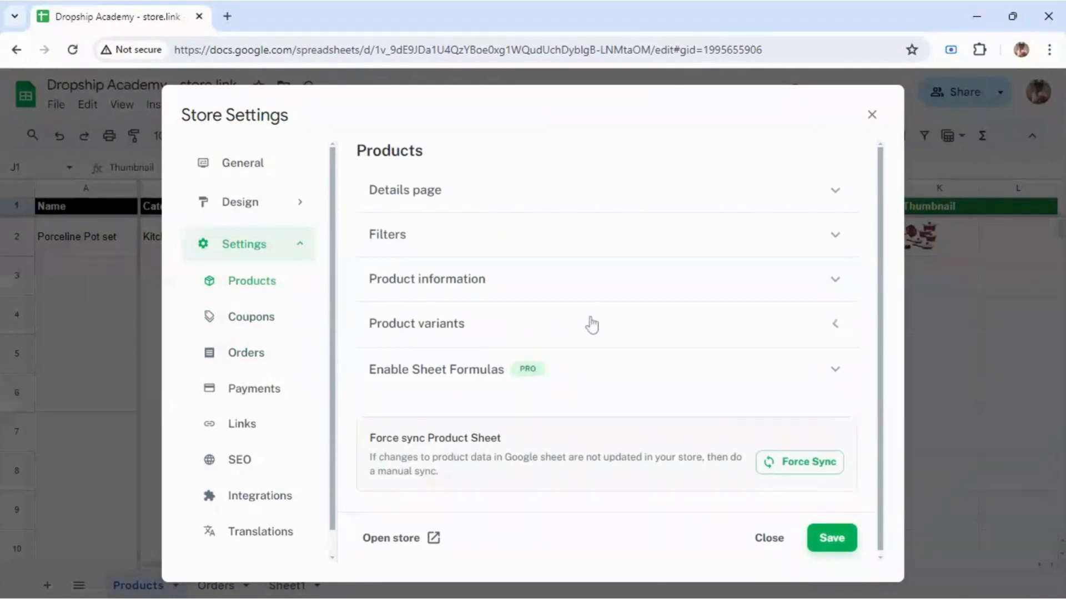
pyautogui.click(454, 380)
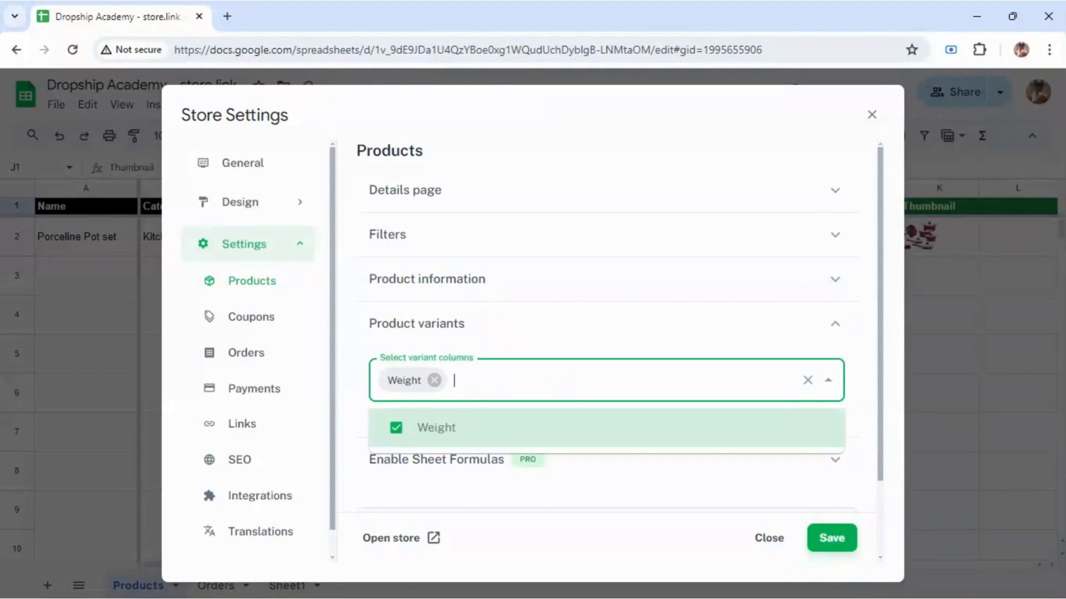
pyautogui.write('Colour')
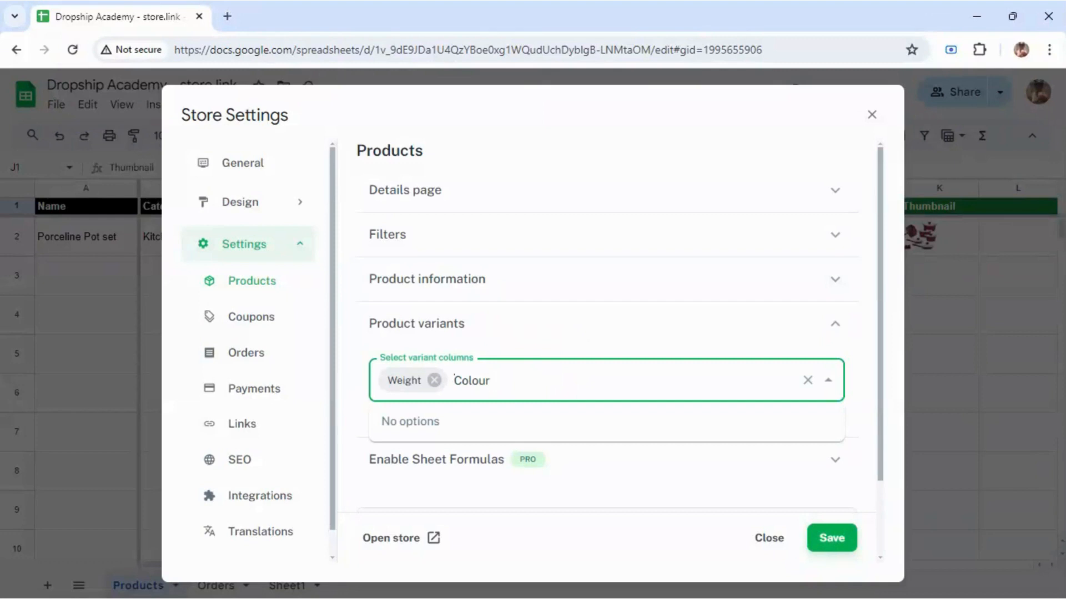
pyautogui.click(737, 341)
pyautogui.click(727, 341)
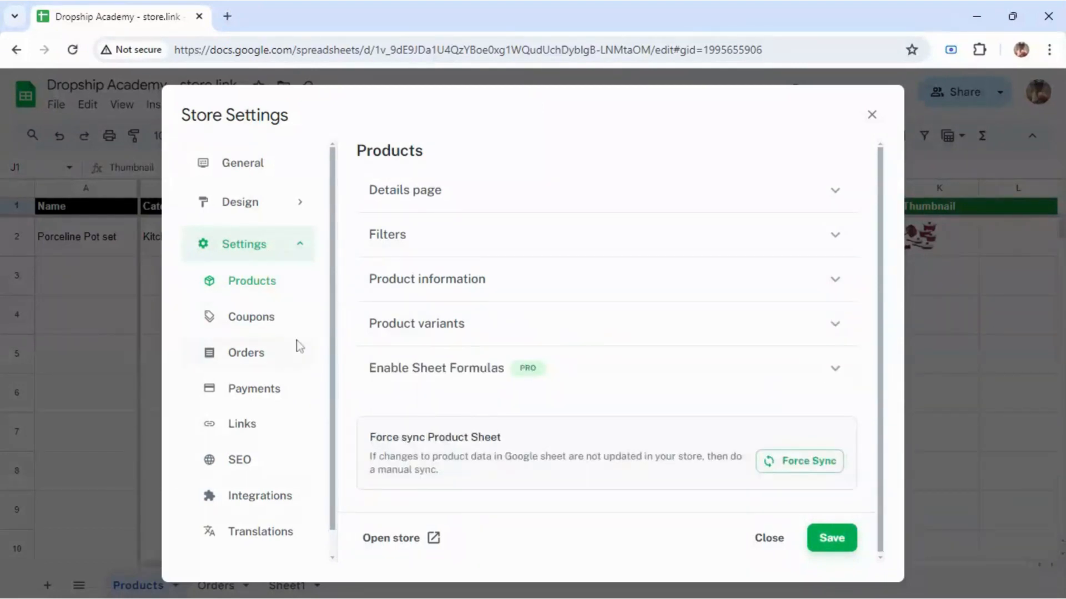
# Step: Check Orders, Payments and General settings, then expand the Design pages
pyautogui.click(297, 358)
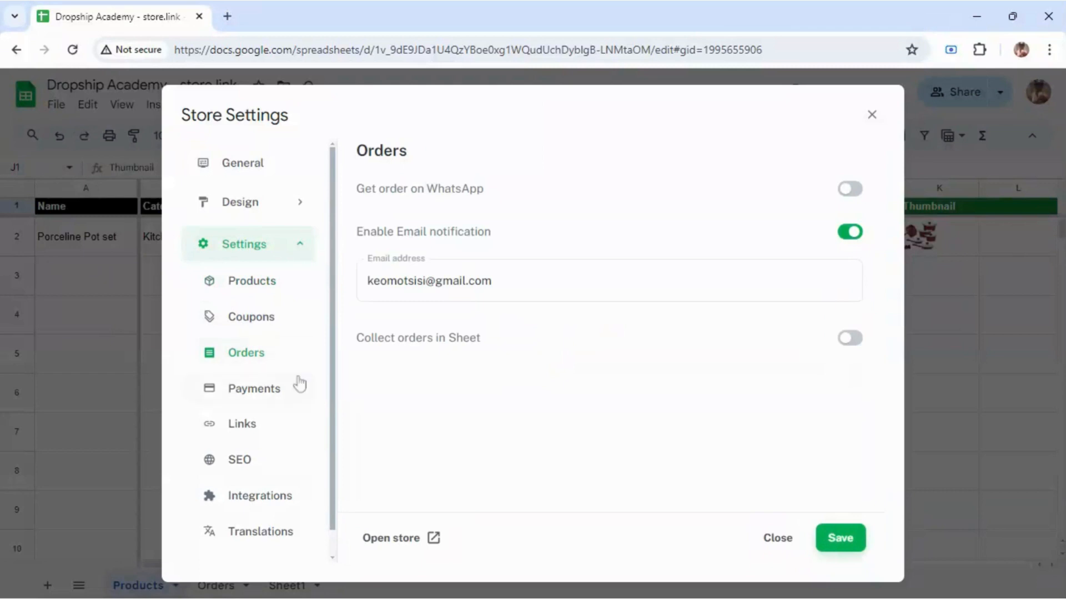
pyautogui.click(297, 386)
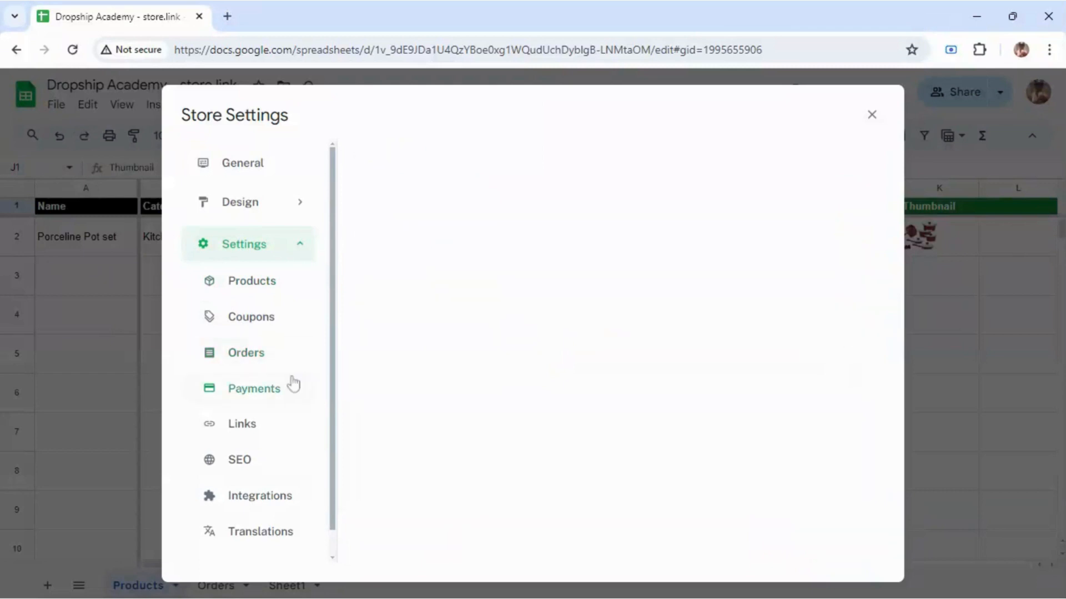
pyautogui.click(255, 169)
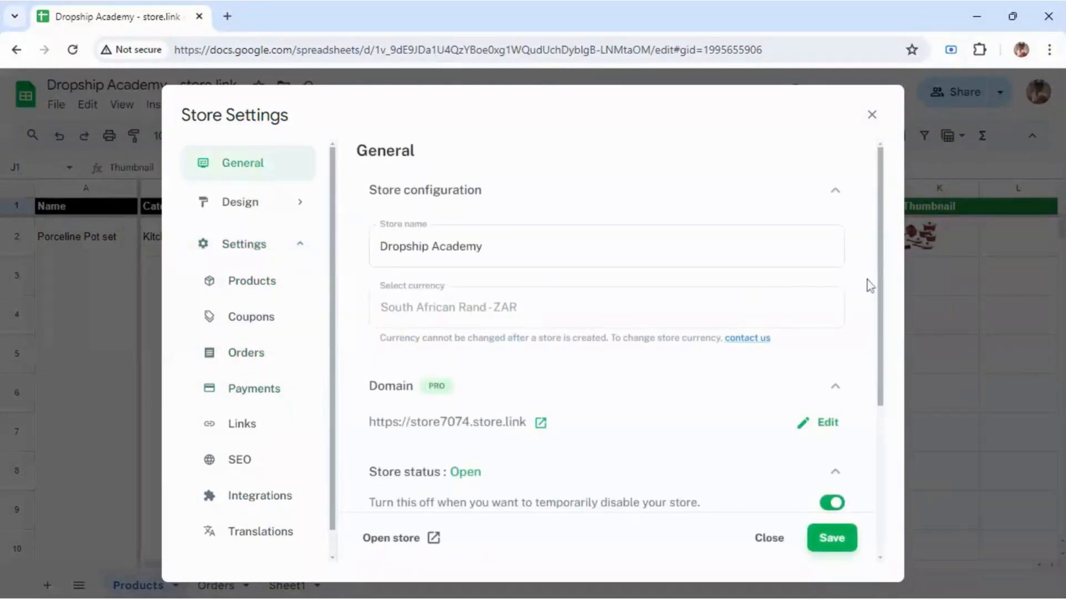
pyautogui.scroll(-2, 876, 288)
pyautogui.scroll(-3, 868, 345)
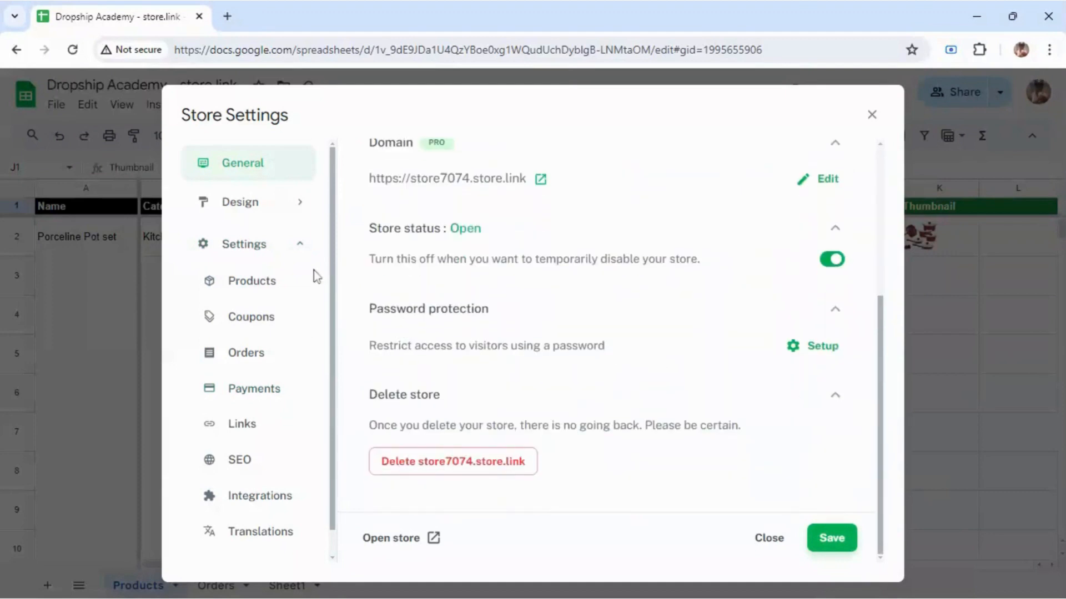
pyautogui.click(268, 220)
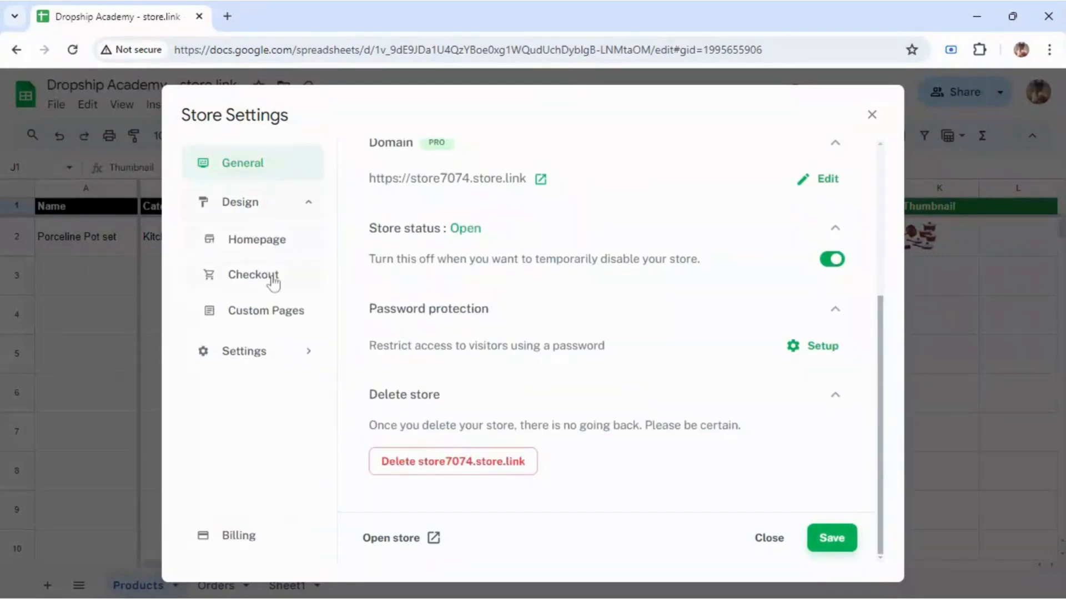
# Step: In Checkout settings, edit the Delivery shipping fee, entering 9
pyautogui.click(273, 280)
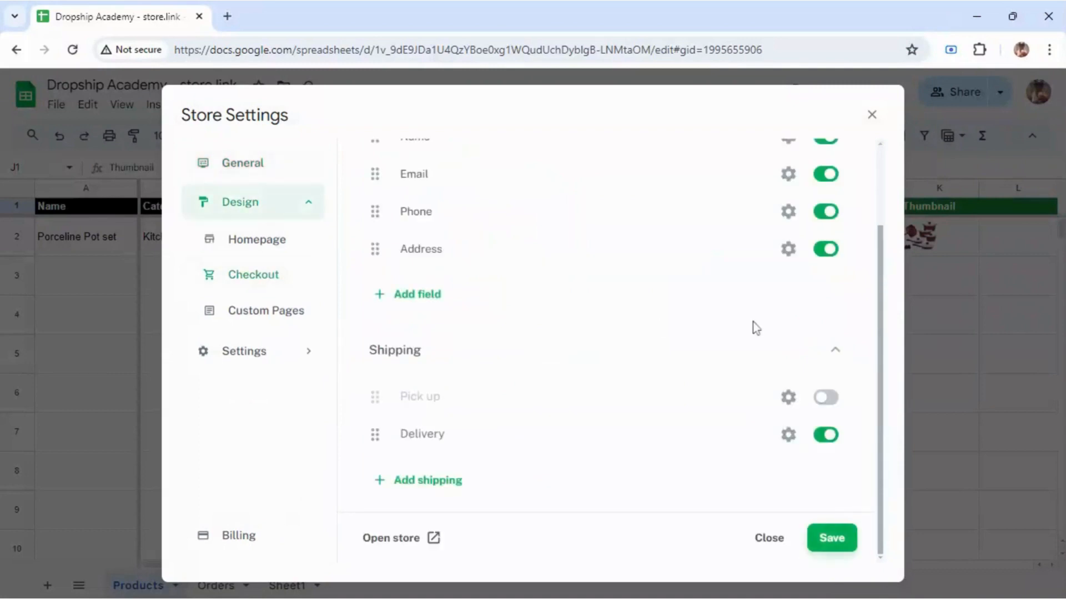
pyautogui.moveTo(883, 337); pyautogui.dragTo(871, 357)
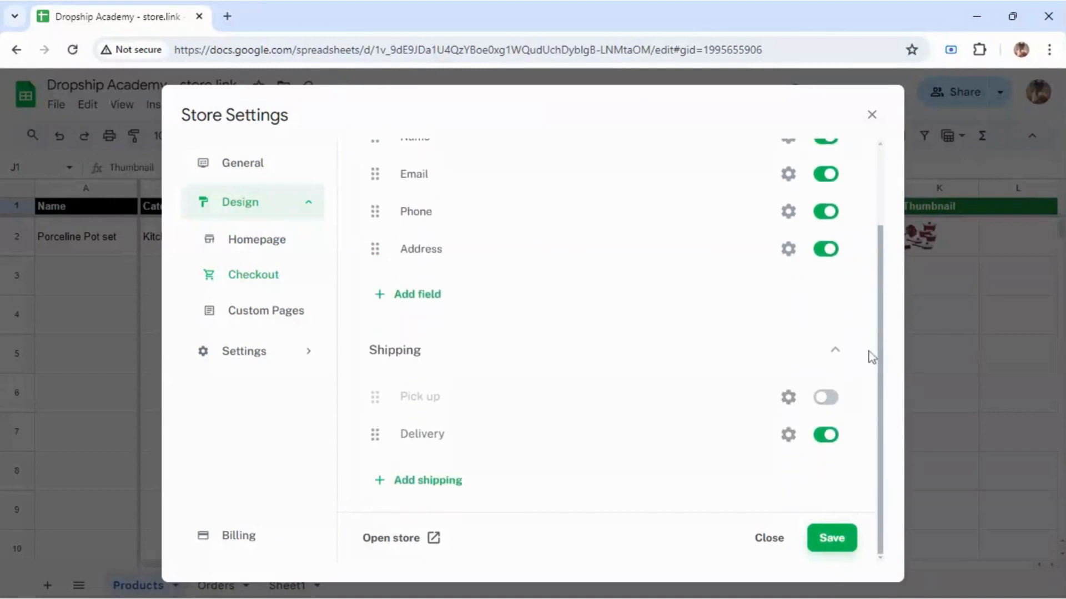
pyautogui.click(789, 435)
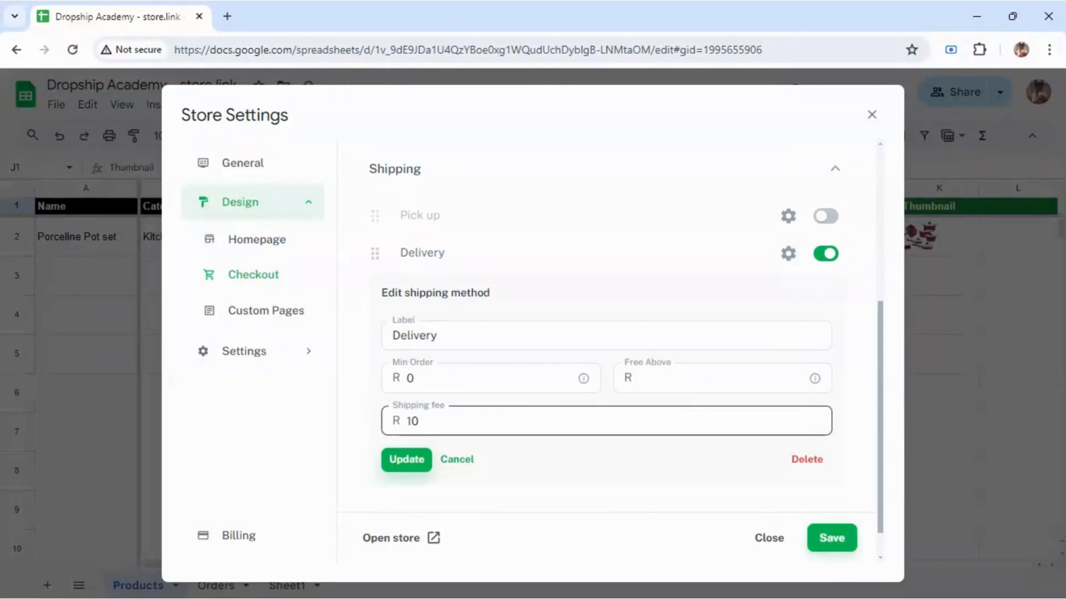
pyautogui.click(409, 421)
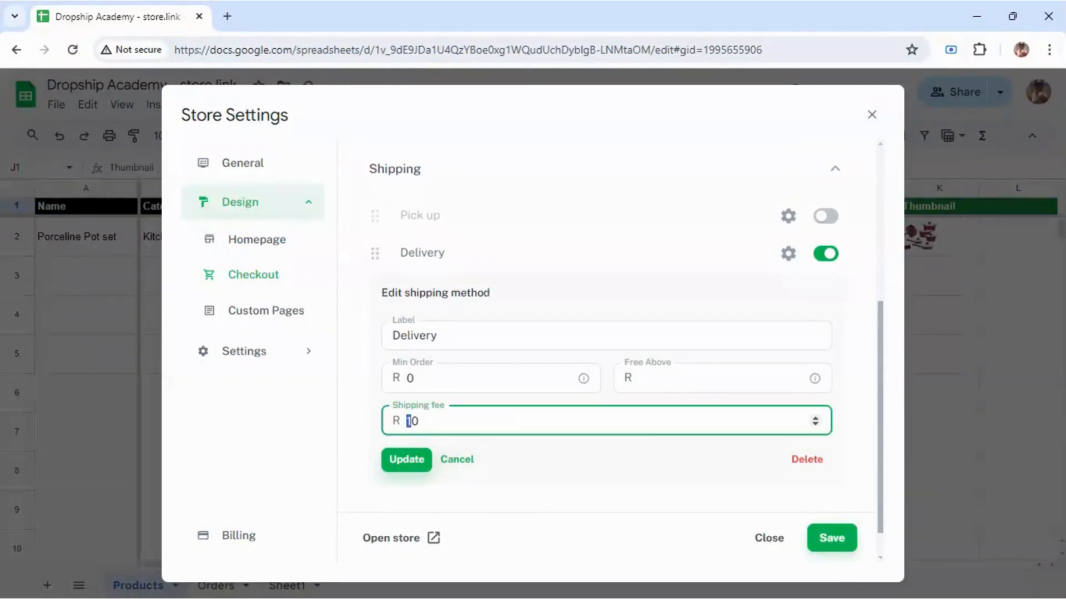
pyautogui.write('9')
pyautogui.click(408, 461)
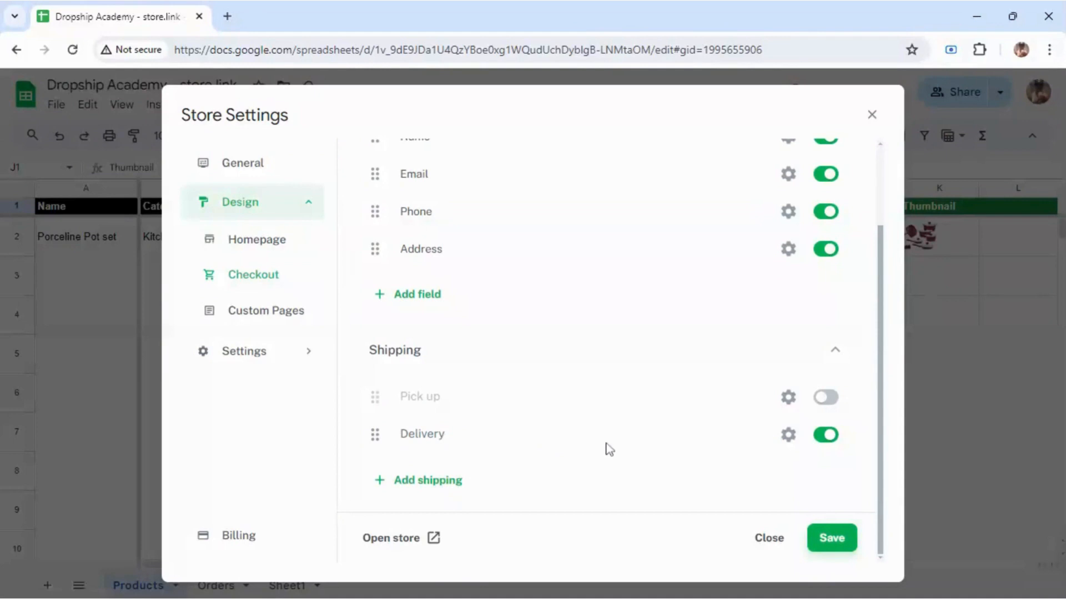
# Step: Make Delivery free above 5000 and save the store settings
pyautogui.click(789, 435)
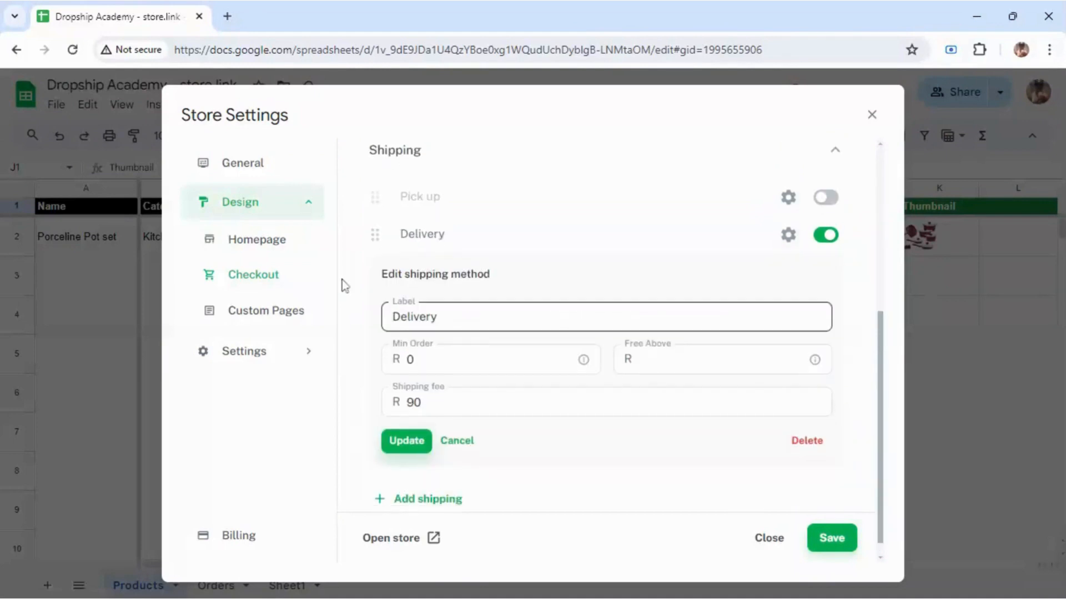
pyautogui.click(435, 361)
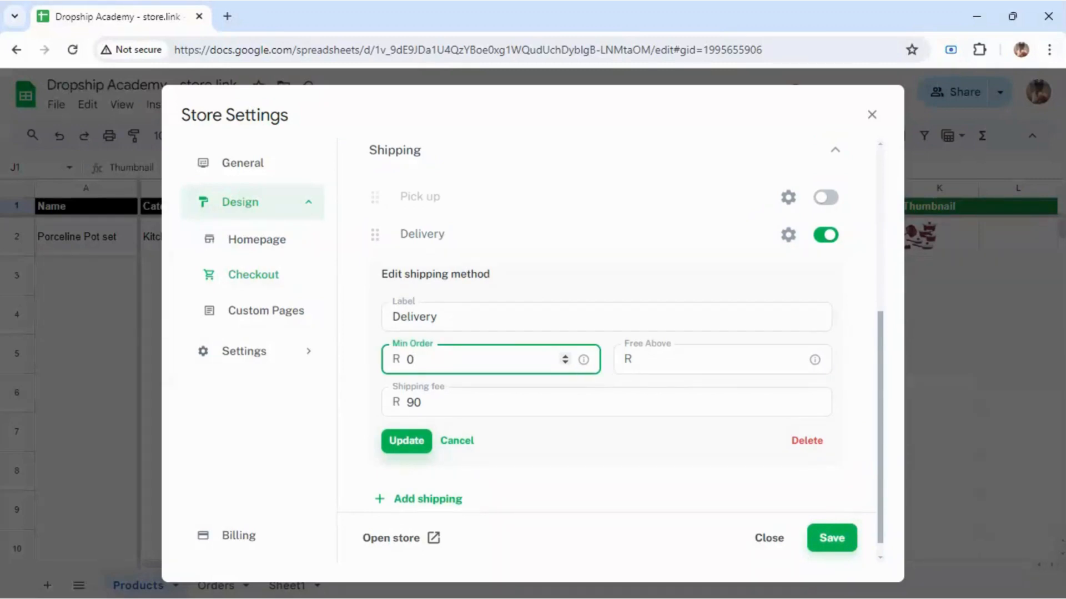
pyautogui.click(678, 359)
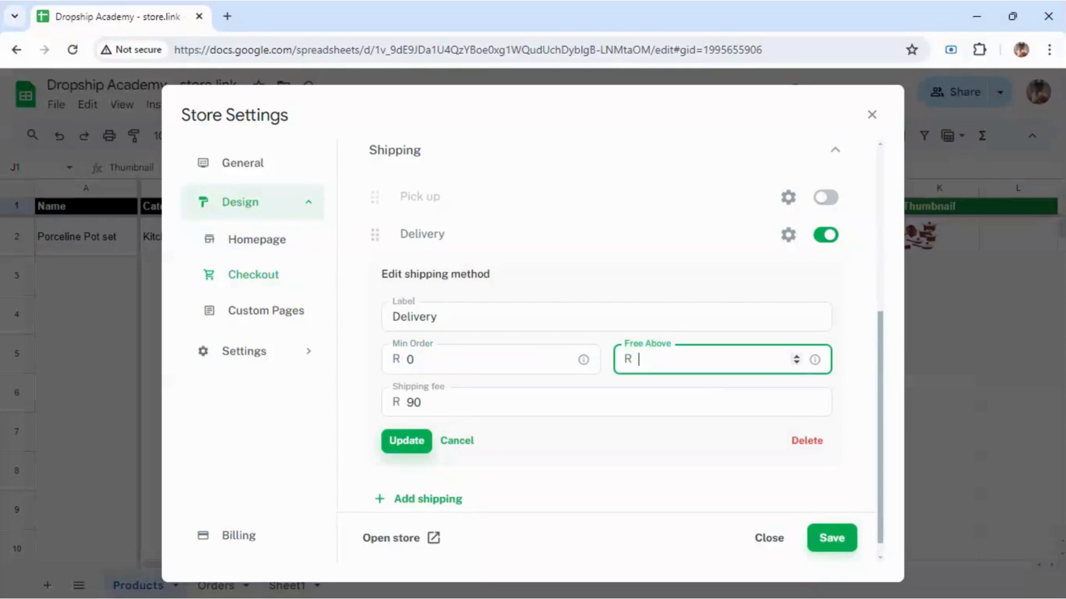
pyautogui.write('5000')
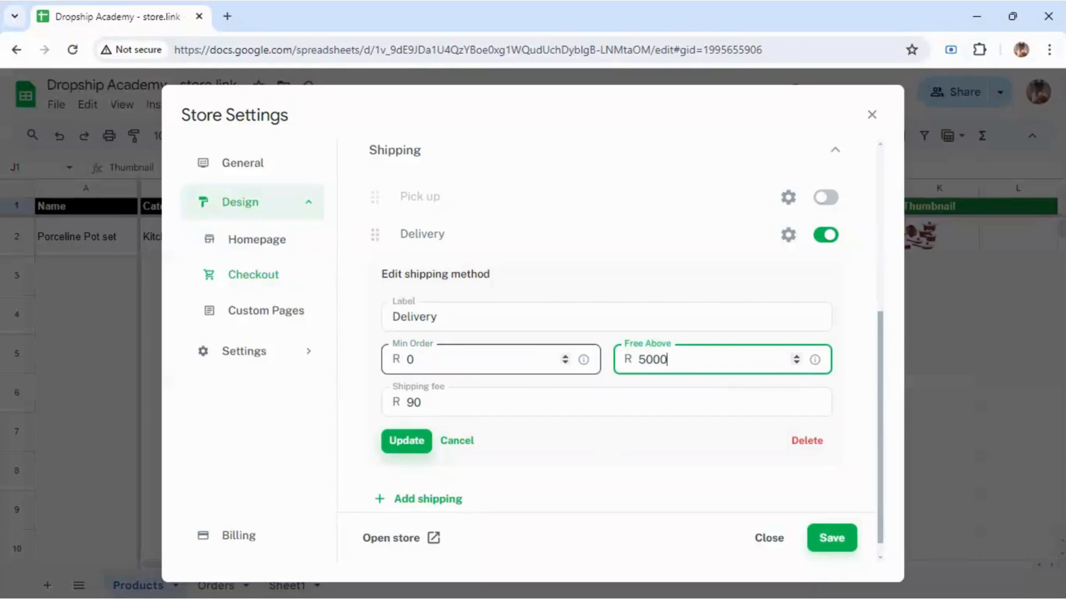
pyautogui.click(408, 443)
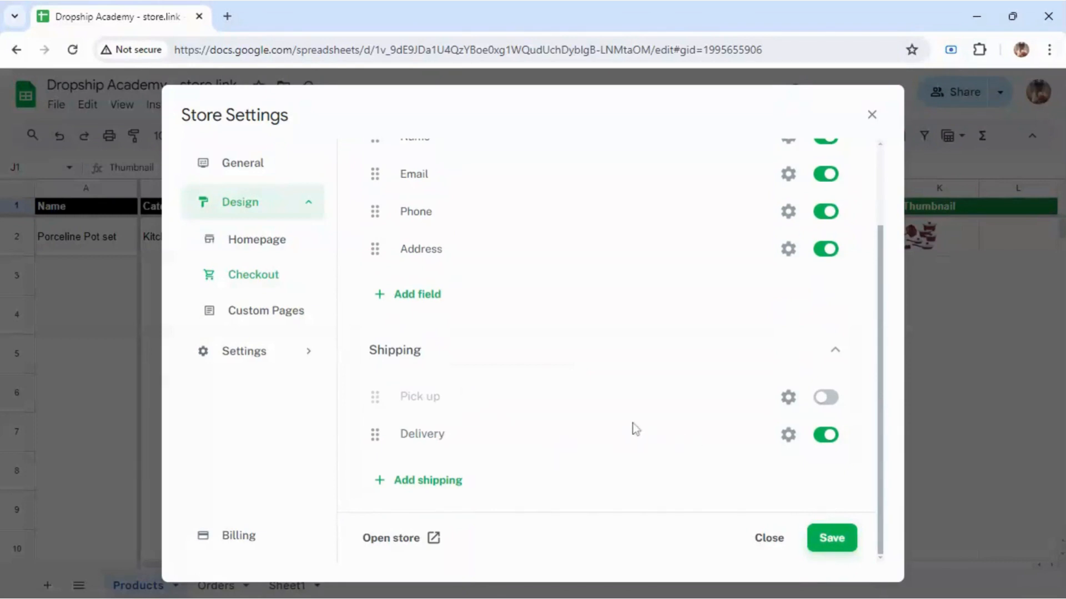
pyautogui.click(816, 537)
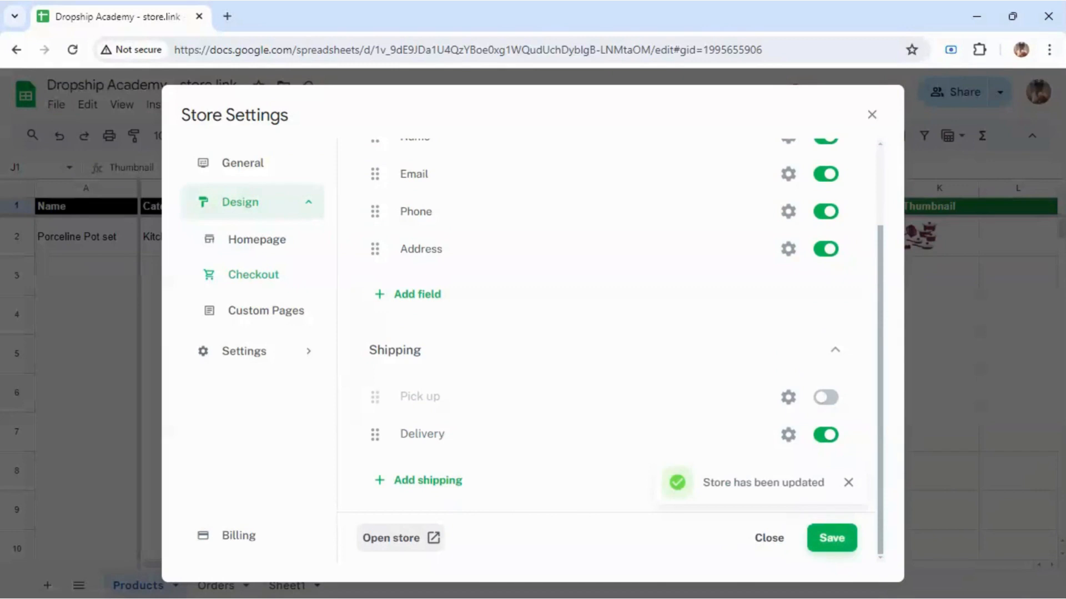
# Step: Open the live store, close the spreadsheet tab, and cycle the Porceline Pot set listing photos
pyautogui.click(413, 537)
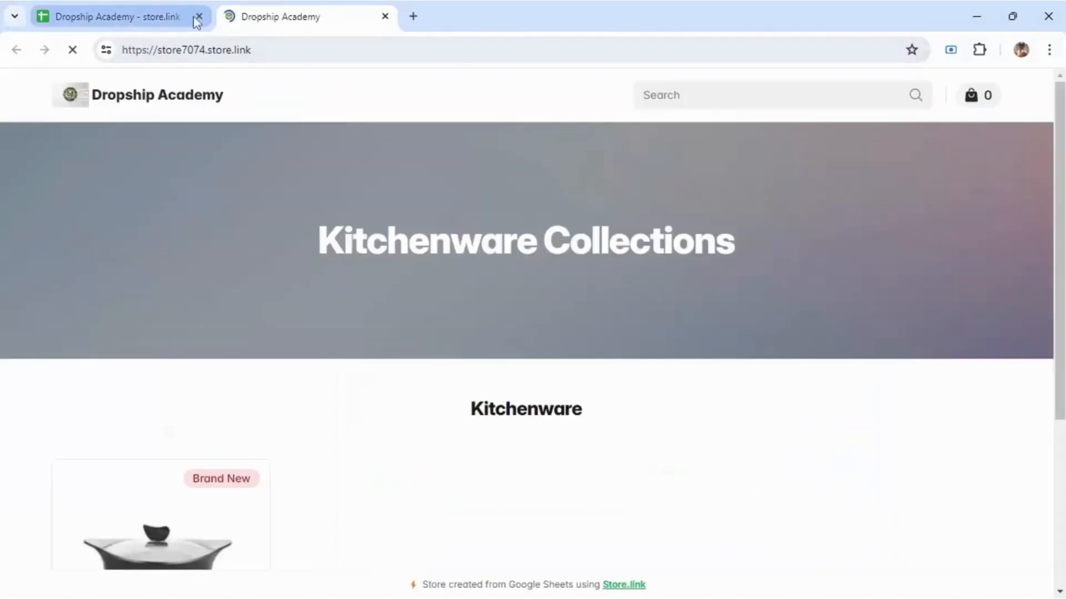
pyautogui.click(198, 16)
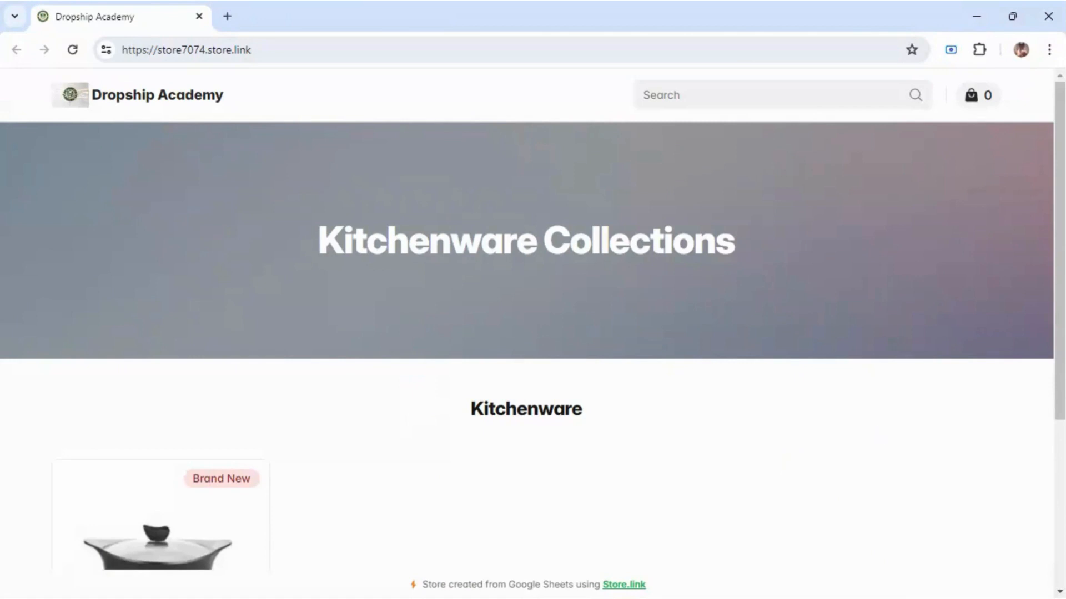
pyautogui.scroll(-3, 702, 416)
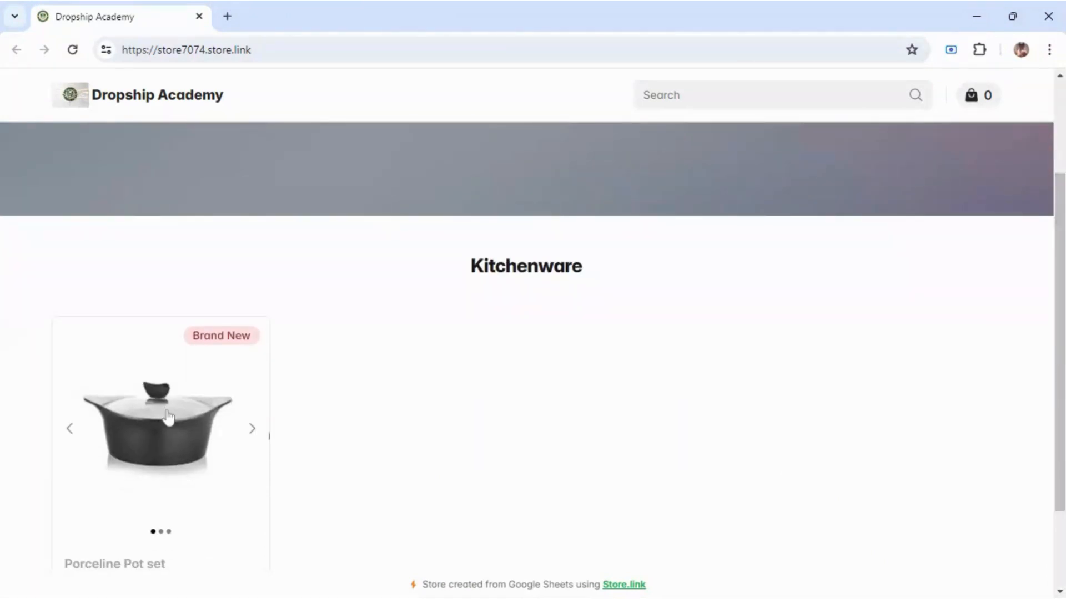
pyautogui.click(253, 429)
pyautogui.click(254, 429)
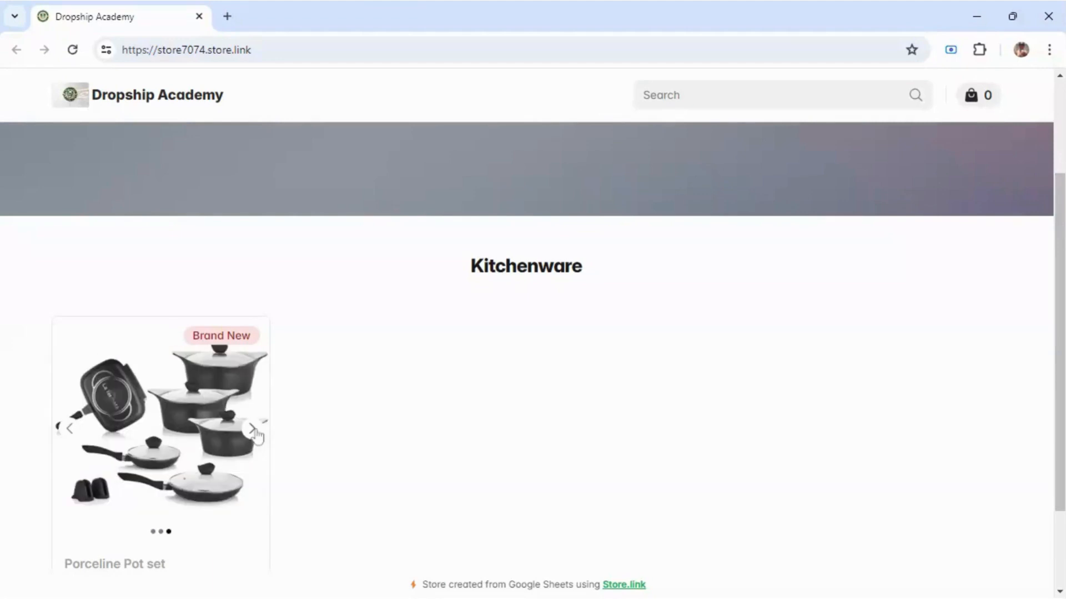
# Step: View the Porceline Pot set page's third and second photos, then return to the listing
pyautogui.click(213, 416)
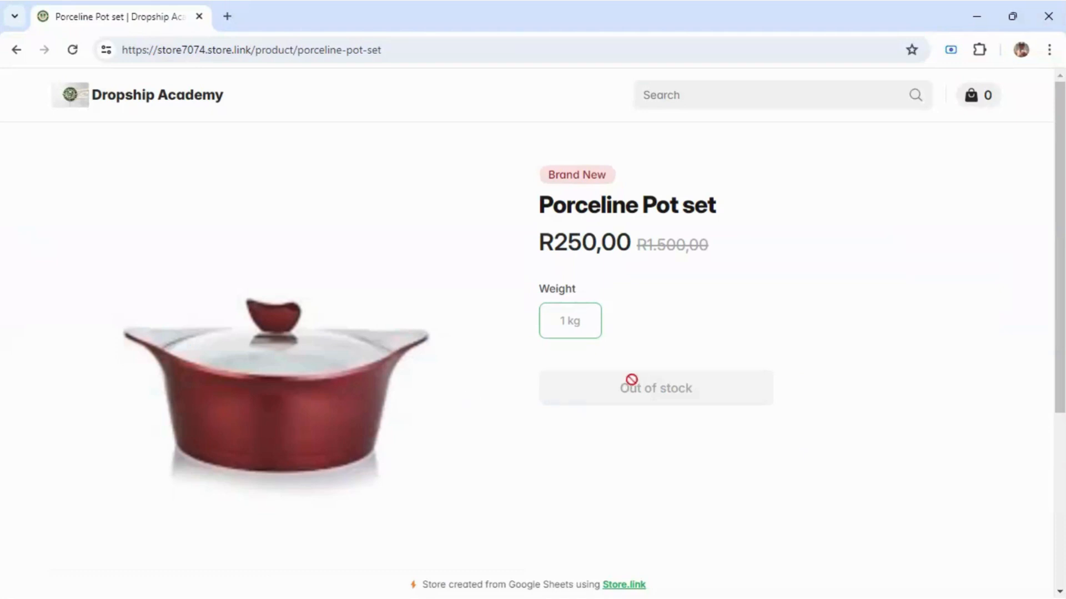
pyautogui.moveTo(1060, 333); pyautogui.dragTo(1063, 462)
pyautogui.scroll(3, 616, 331)
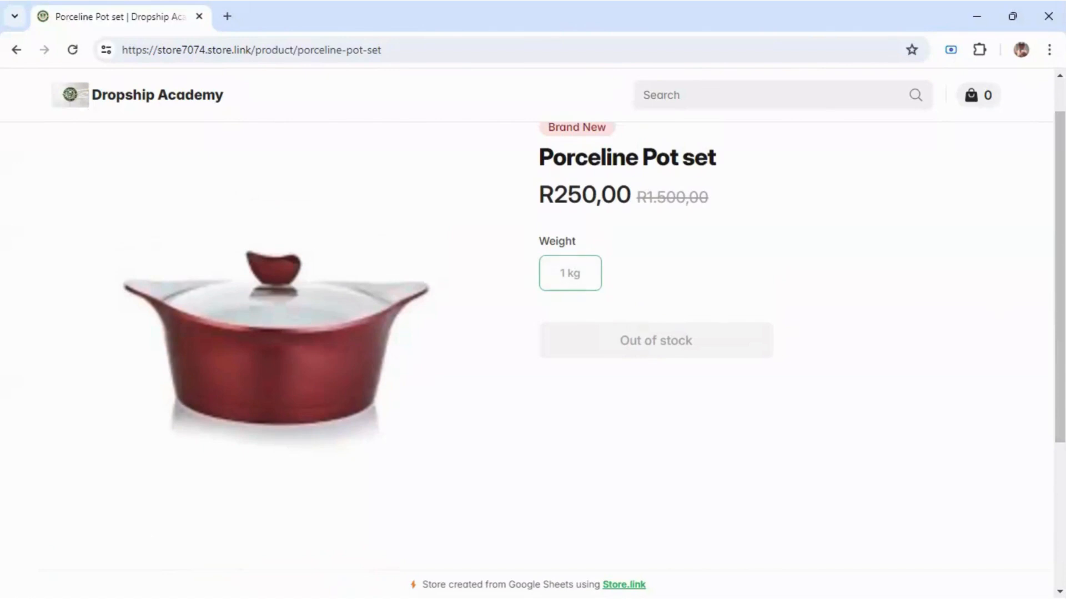
pyautogui.moveTo(1059, 297); pyautogui.dragTo(1062, 407)
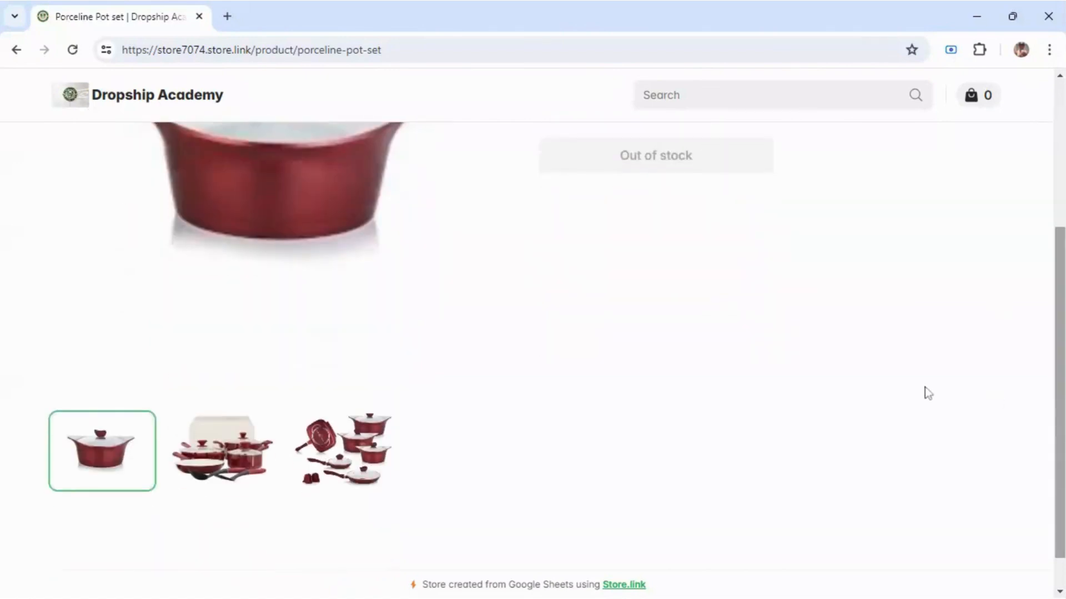
pyautogui.click(366, 444)
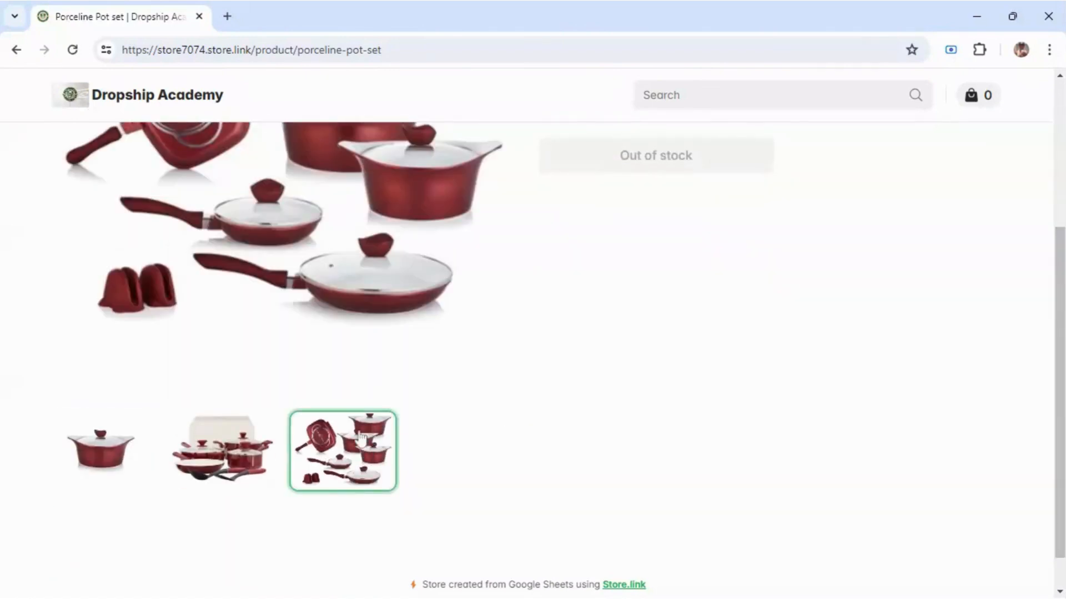
pyautogui.click(267, 443)
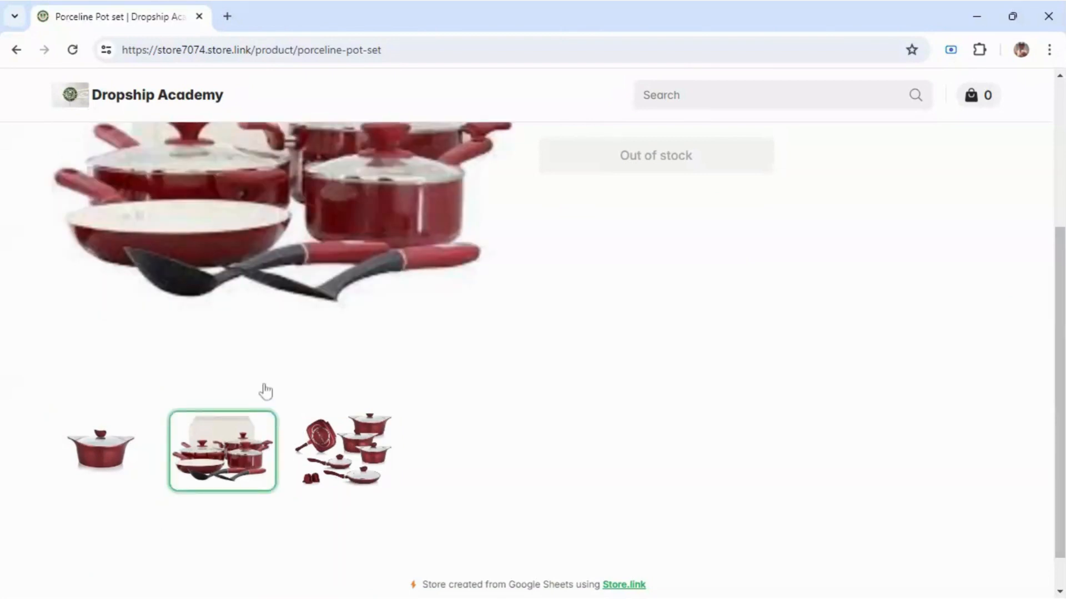
pyautogui.click(15, 50)
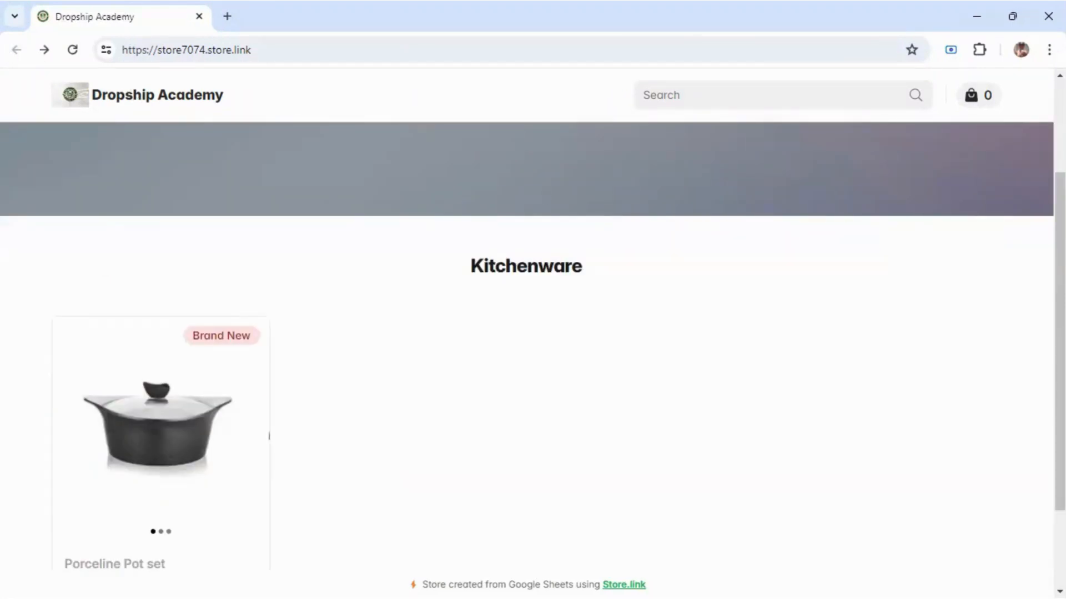
pyautogui.scroll(-2, 1054, 426)
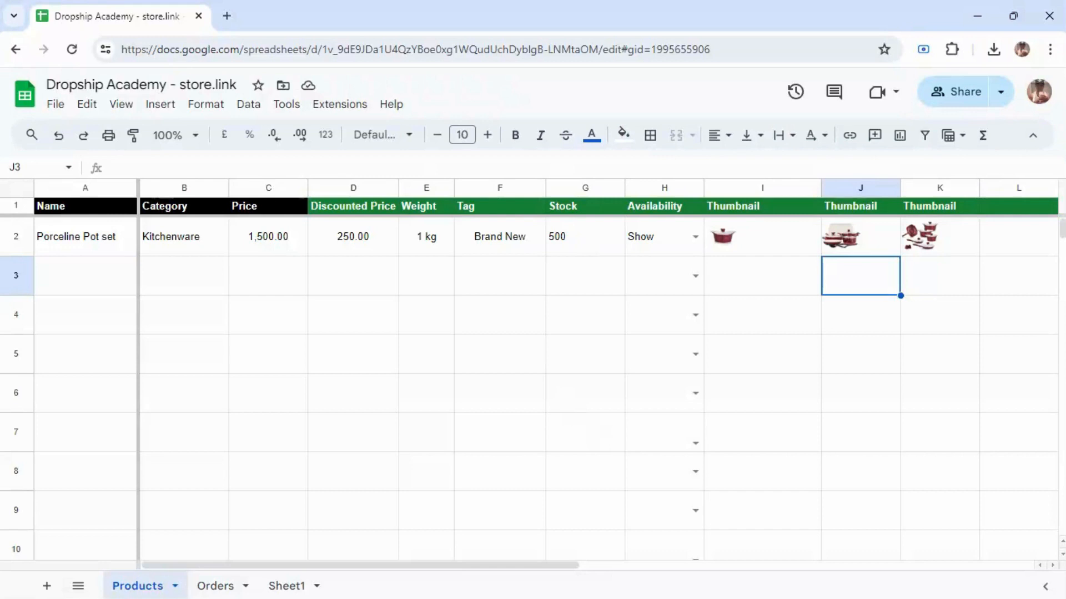
# Step: Select G2, open the store via Extensions > Sheet to Store.link > Open Store, then return
pyautogui.click(572, 245)
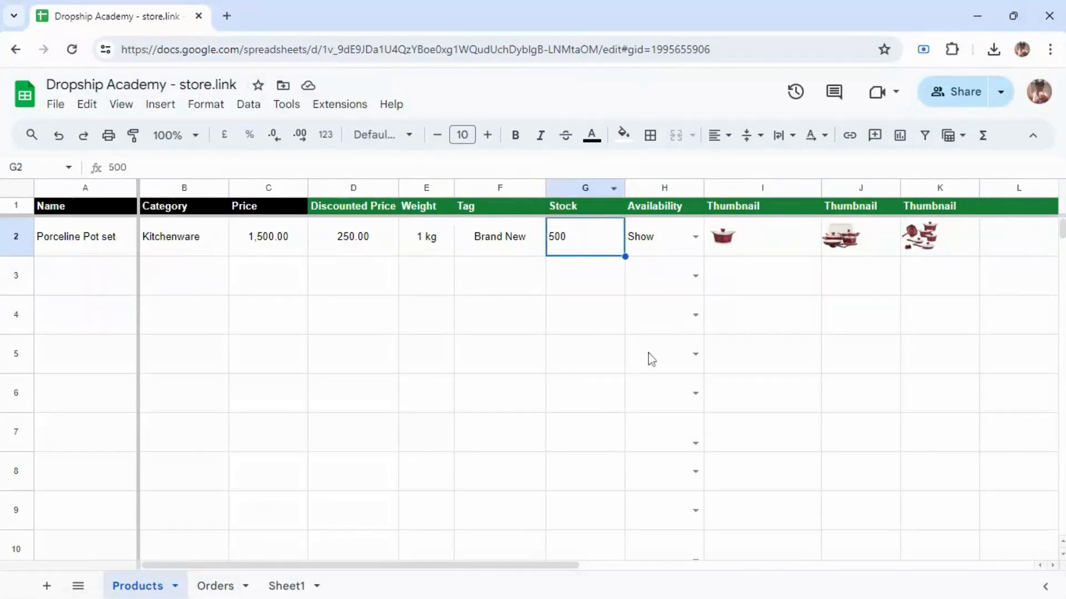
pyautogui.click(319, 111)
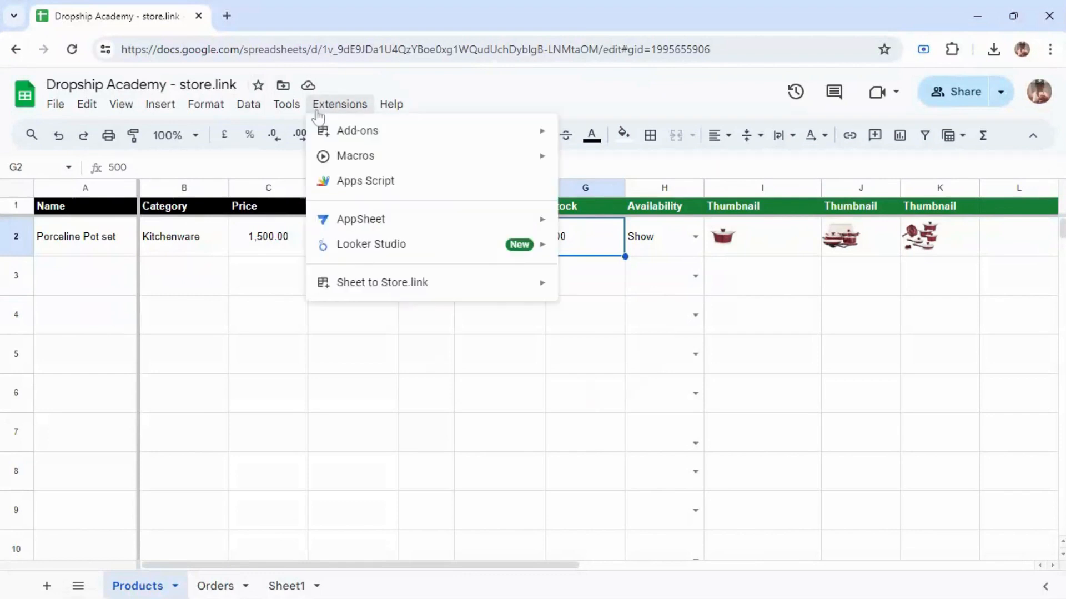
pyautogui.moveTo(396, 294)
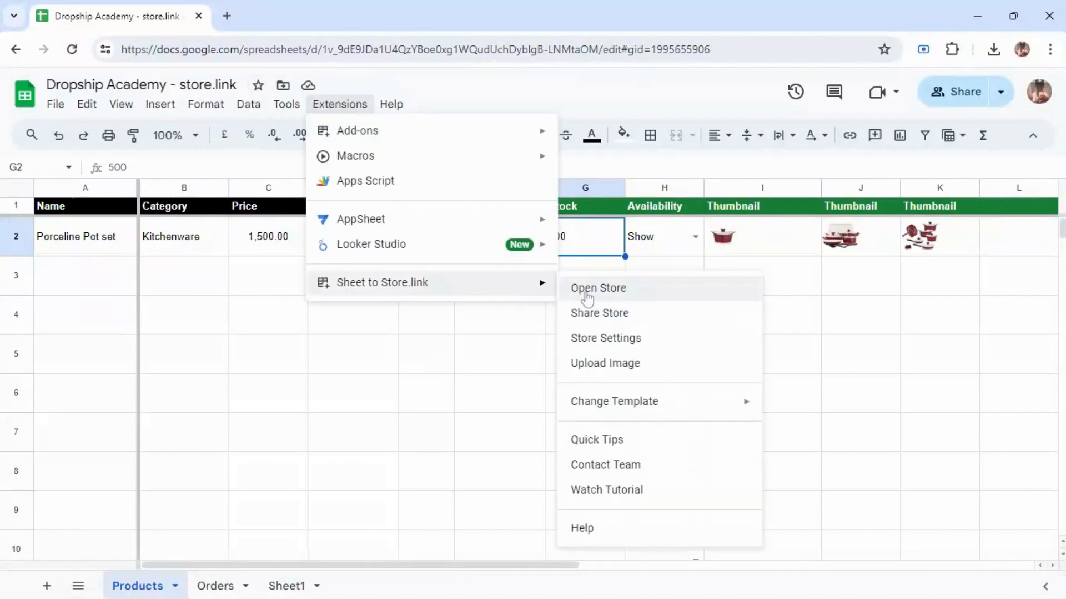
pyautogui.click(587, 289)
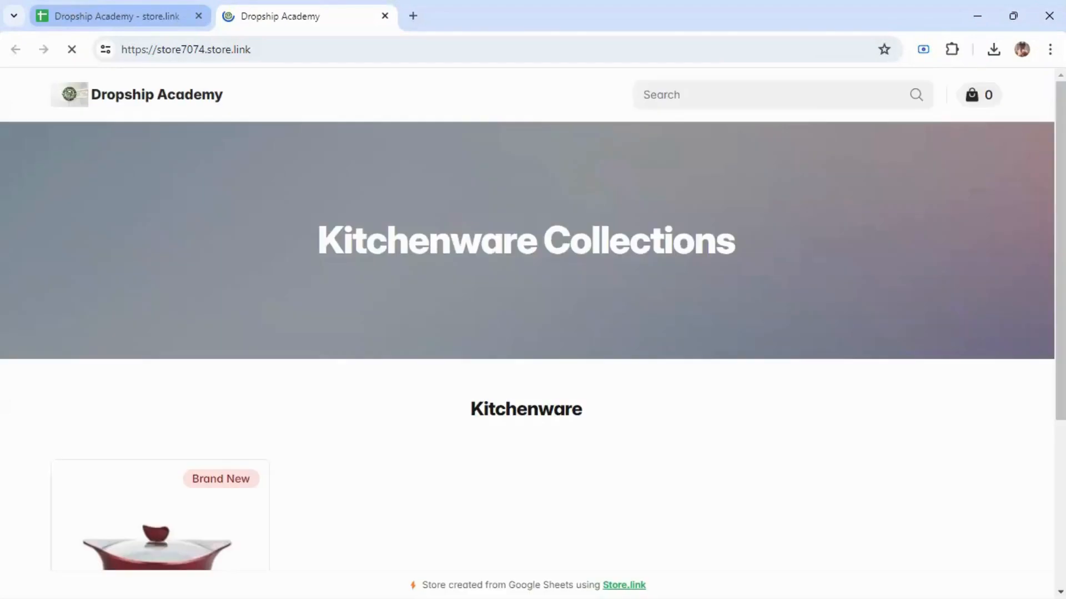
pyautogui.moveTo(1057, 248); pyautogui.dragTo(1062, 380)
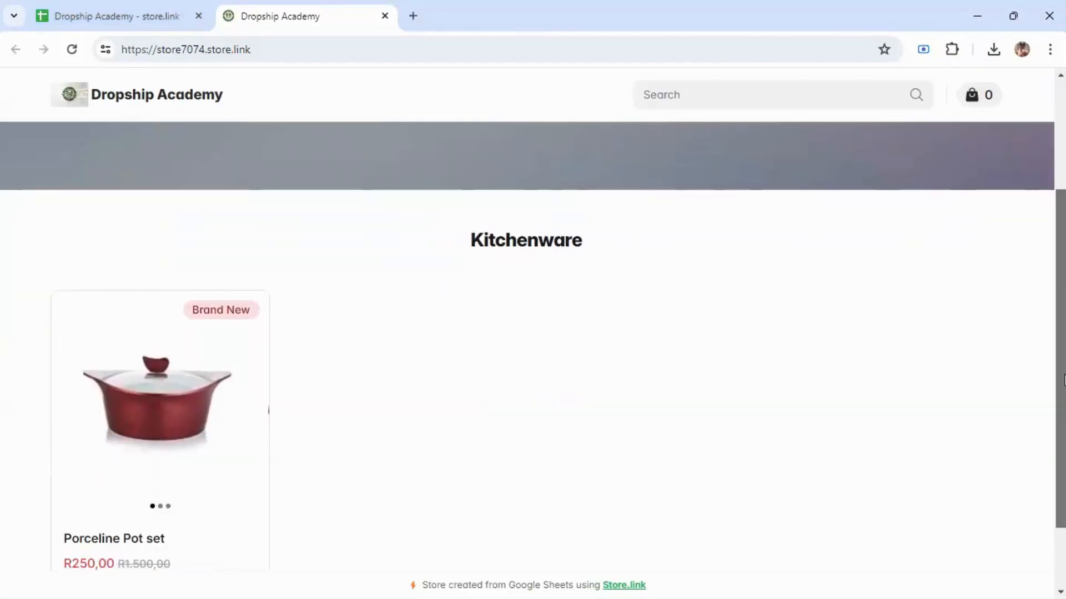
pyautogui.scroll(-1, 657, 300)
pyautogui.moveTo(186, 310)
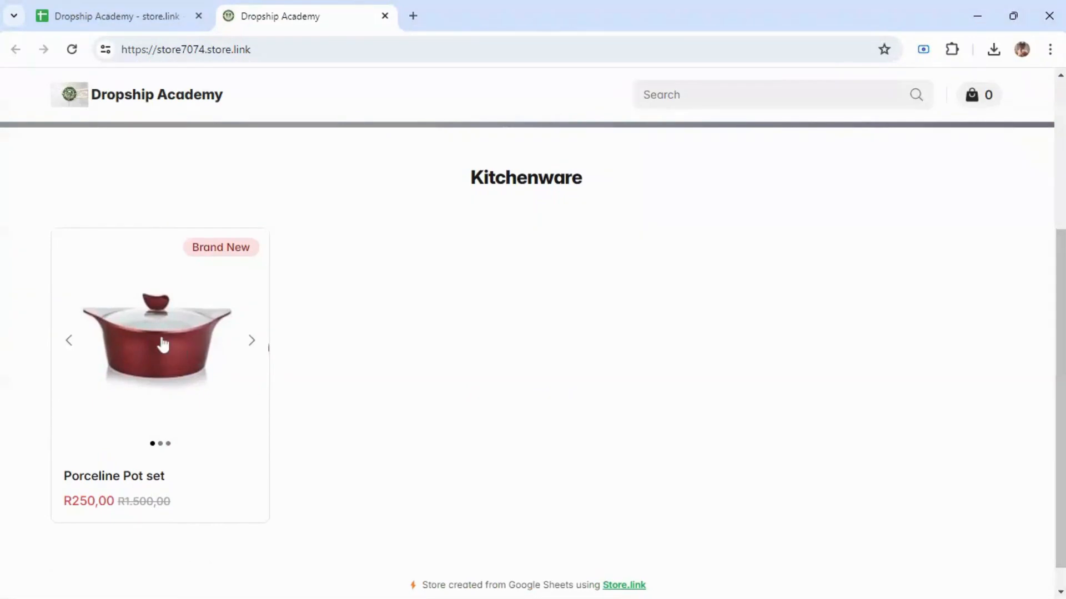
pyautogui.click(165, 7)
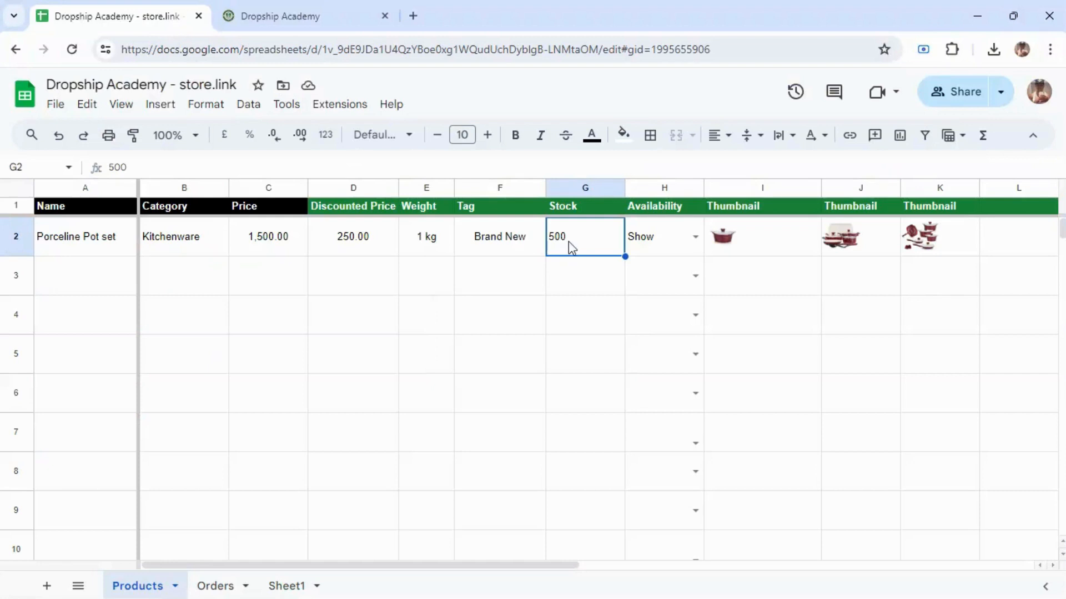
# Step: Set the pot set's stock to 0, reload the store and open the Porceline Pot set page
pyautogui.write('0')
pyautogui.click(575, 276)
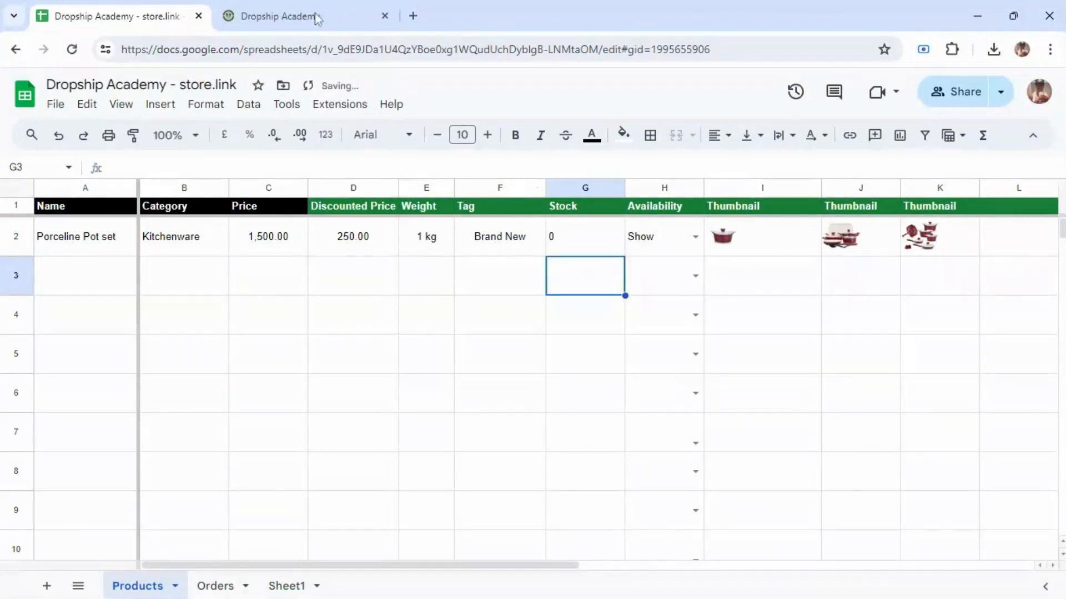
pyautogui.click(317, 19)
pyautogui.press('F5')
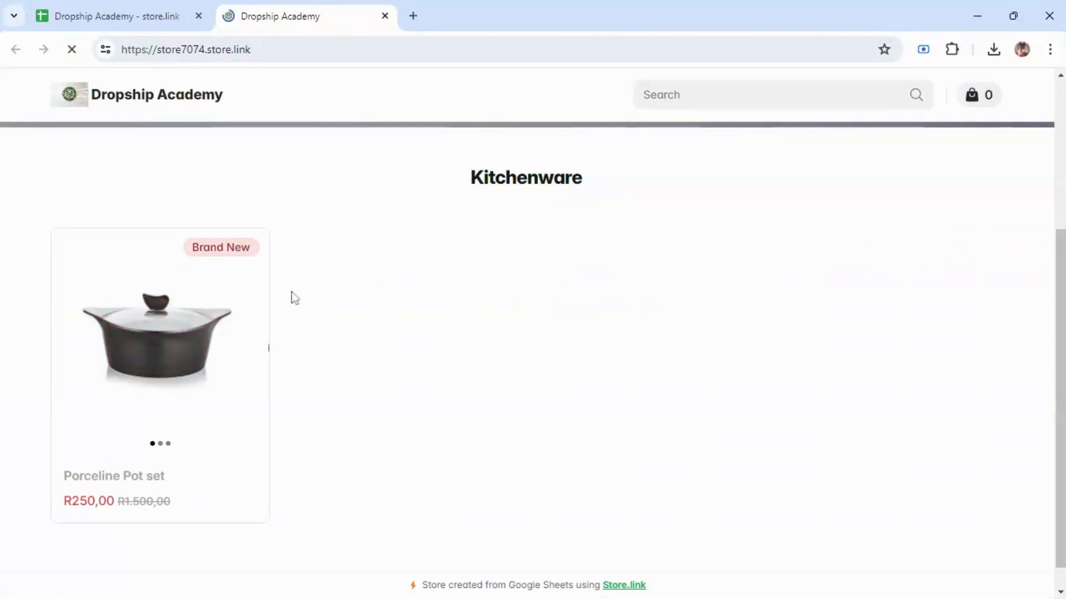
pyautogui.moveTo(217, 364)
pyautogui.click(176, 381)
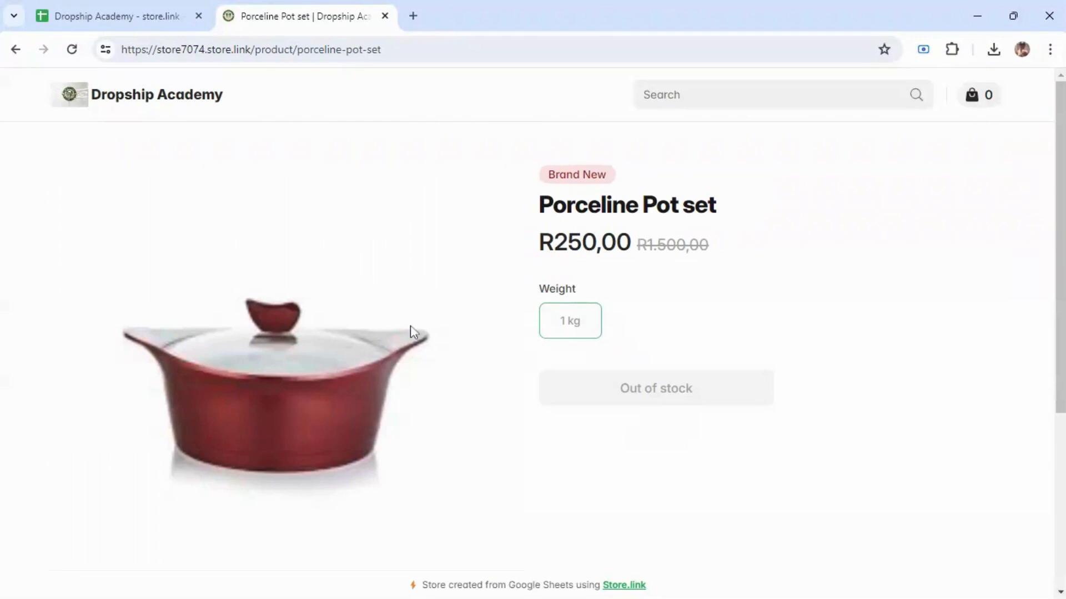
# Step: Change the Porceline Pot set stock in G2 to 500 and reload its product page
pyautogui.click(86, 17)
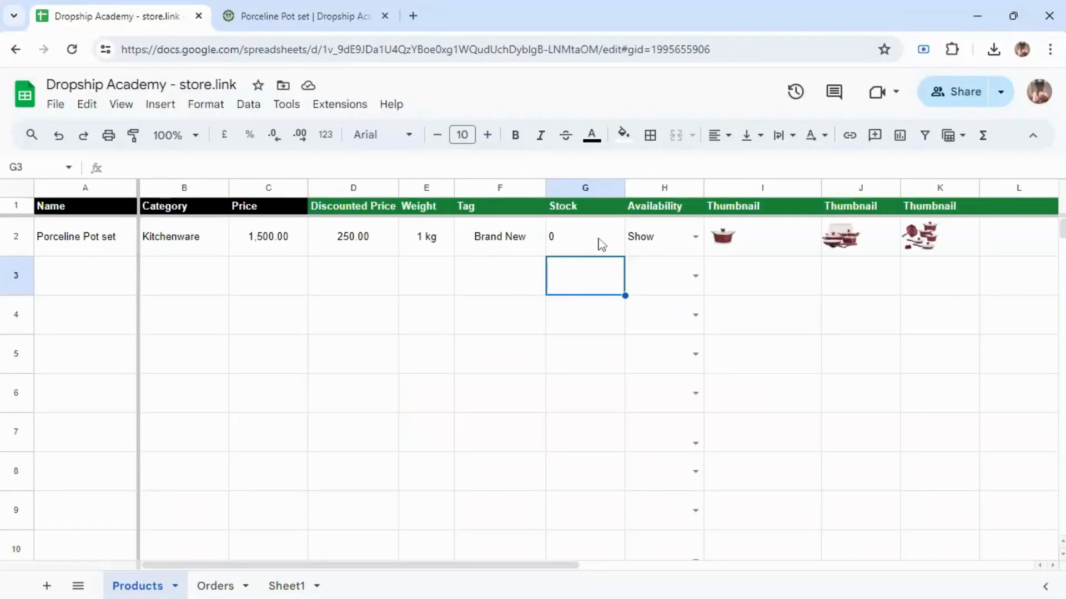
pyautogui.doubleClick(601, 244)
pyautogui.press('BackSpace')
pyautogui.write('500')
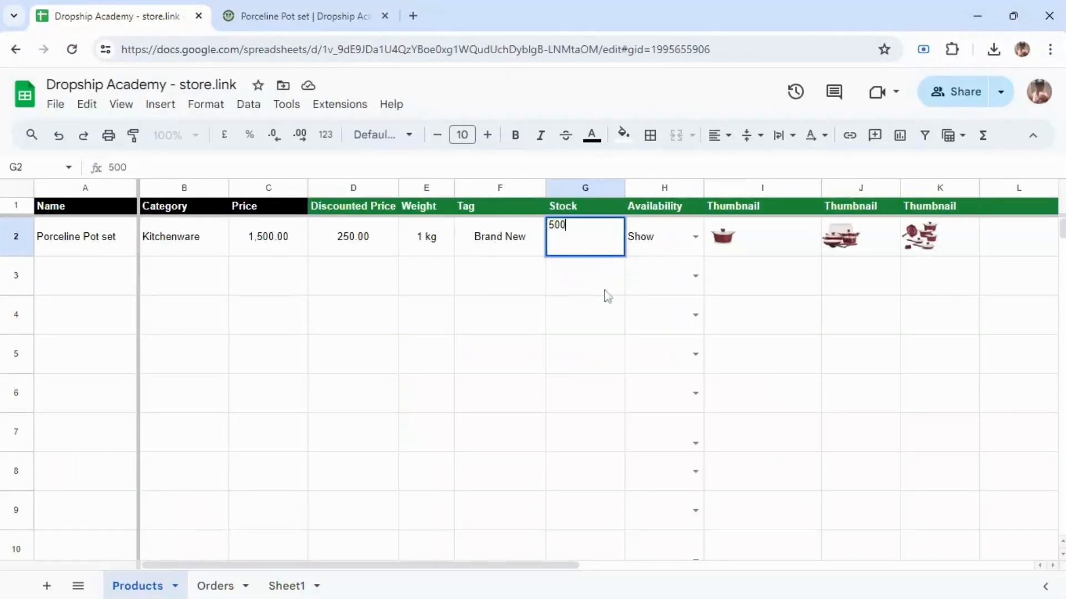
pyautogui.click(605, 299)
pyautogui.click(308, 13)
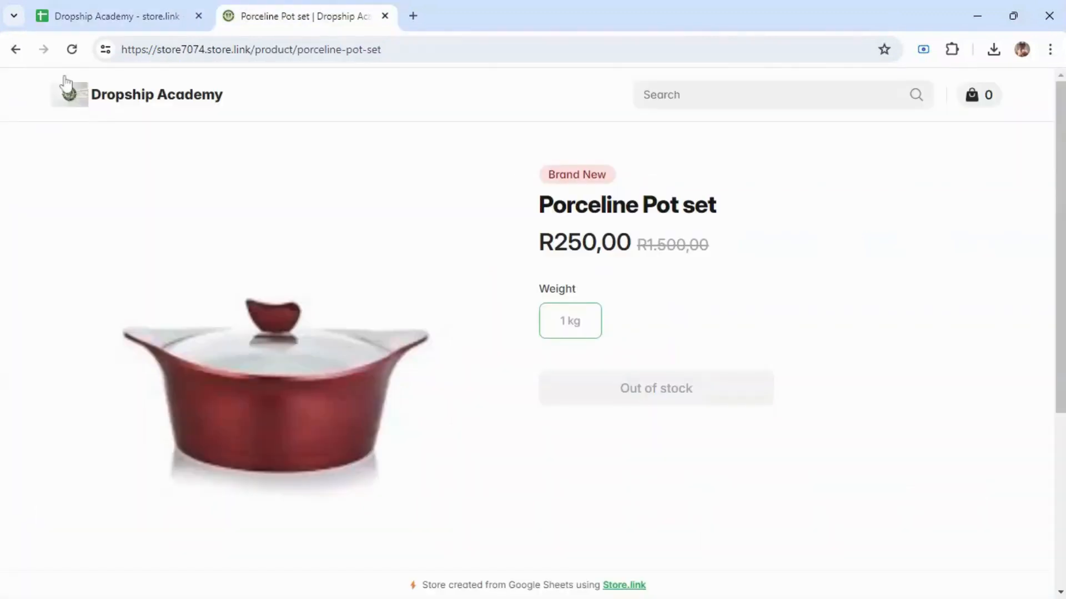
pyautogui.click(71, 49)
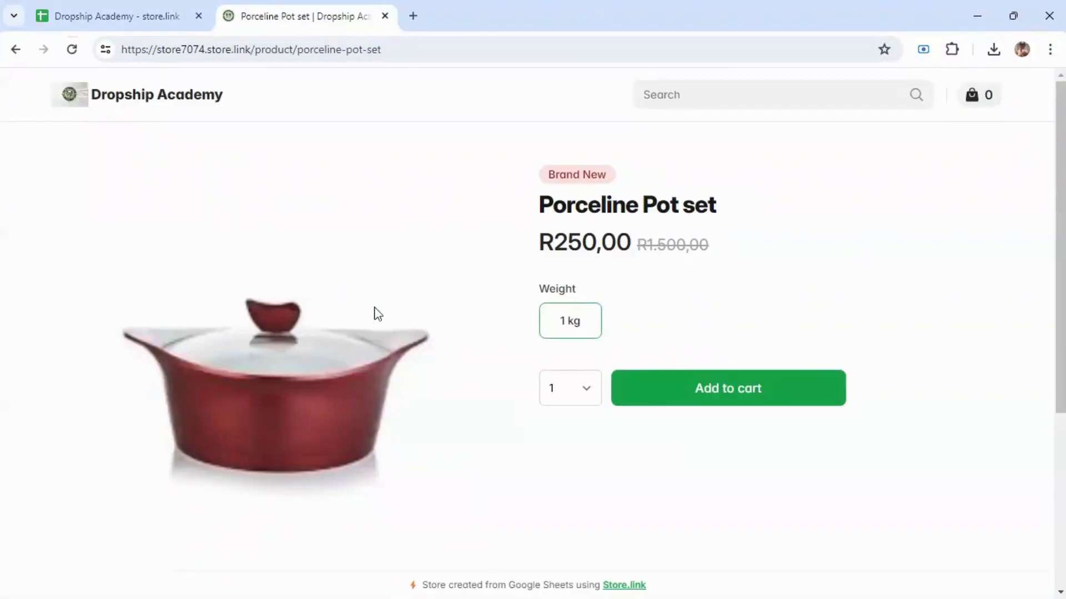
# Step: Add one R250,00 Porceline Pot set to the cart and reach checkout totalling R340,00 with R90,00 delivery
pyautogui.scroll(-1, 466, 353)
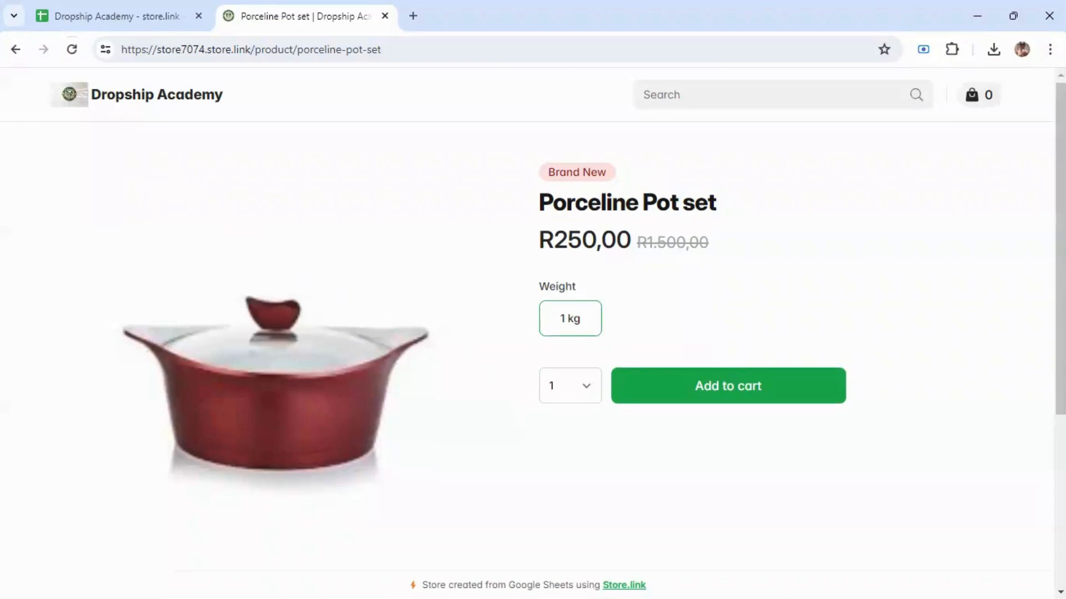
pyautogui.scroll(-2, 423, 523)
pyautogui.click(366, 535)
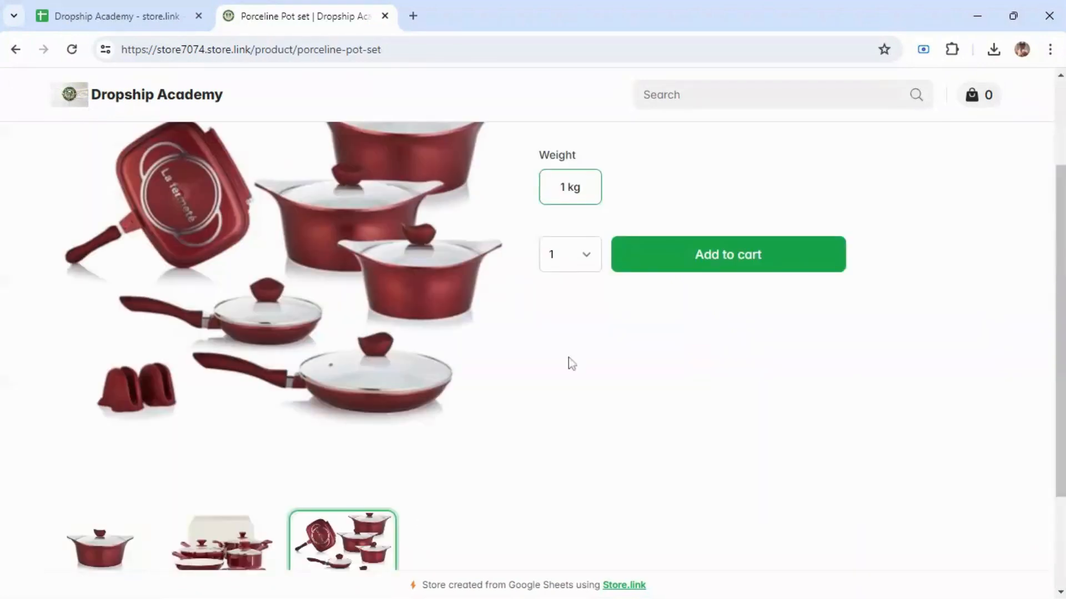
pyautogui.click(661, 271)
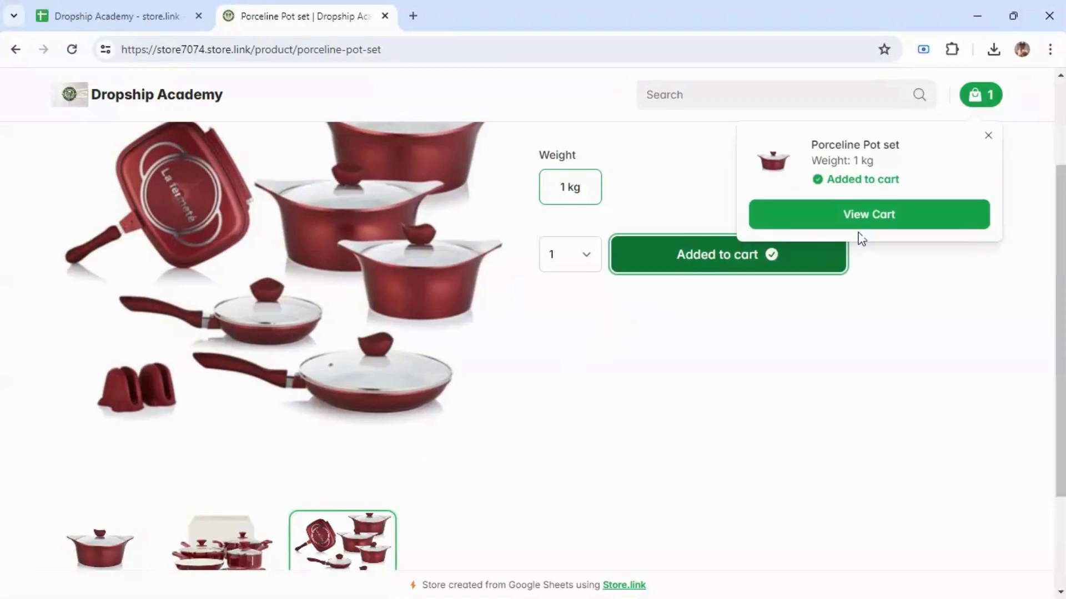
pyautogui.click(863, 222)
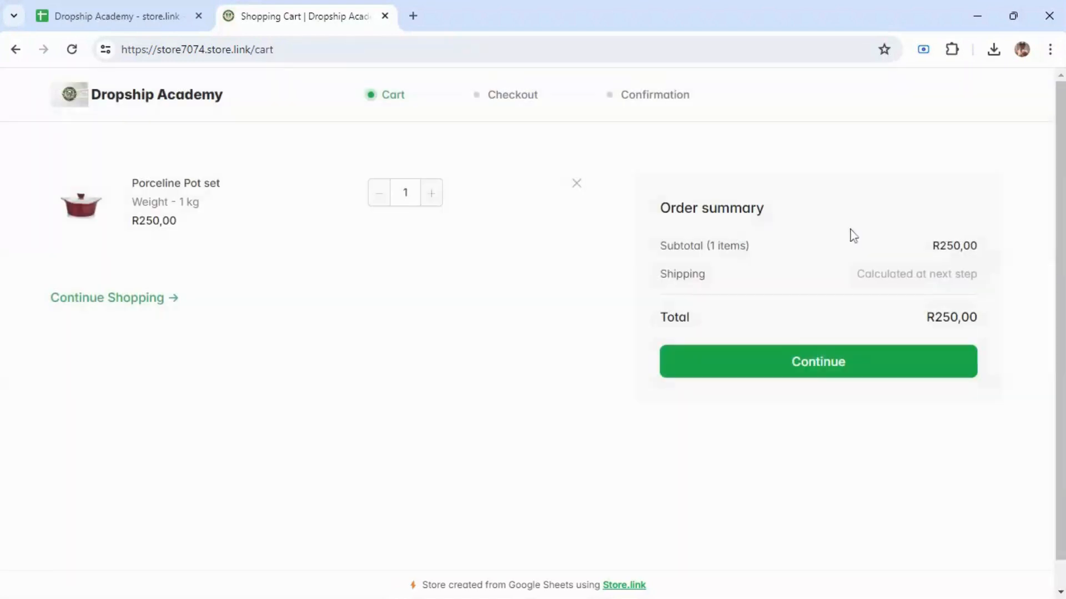
pyautogui.click(784, 375)
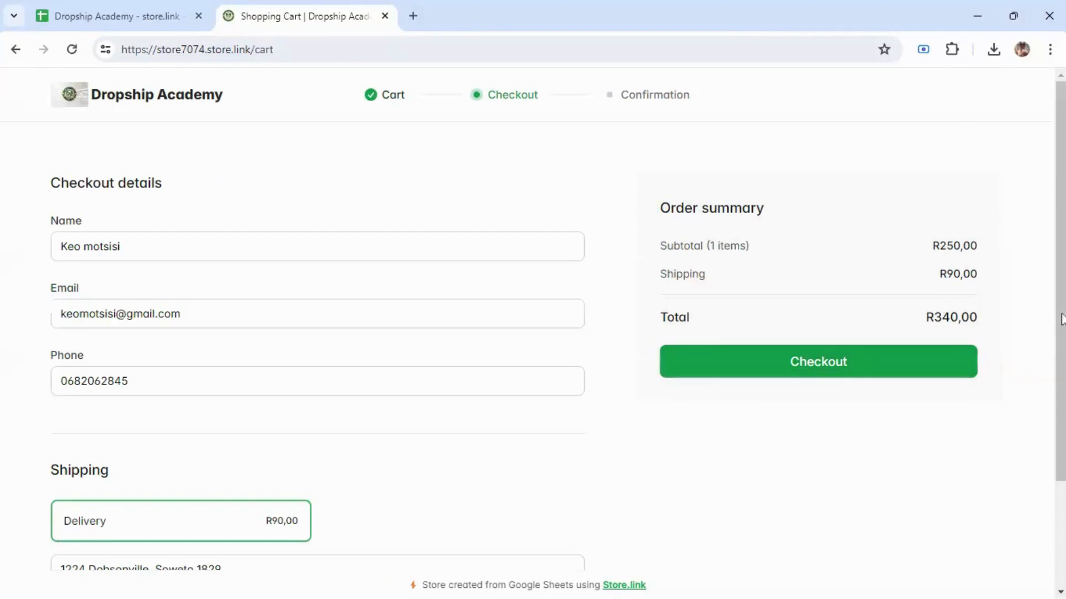
pyautogui.scroll(-1, 1060, 388)
pyautogui.scroll(-1, 1060, 389)
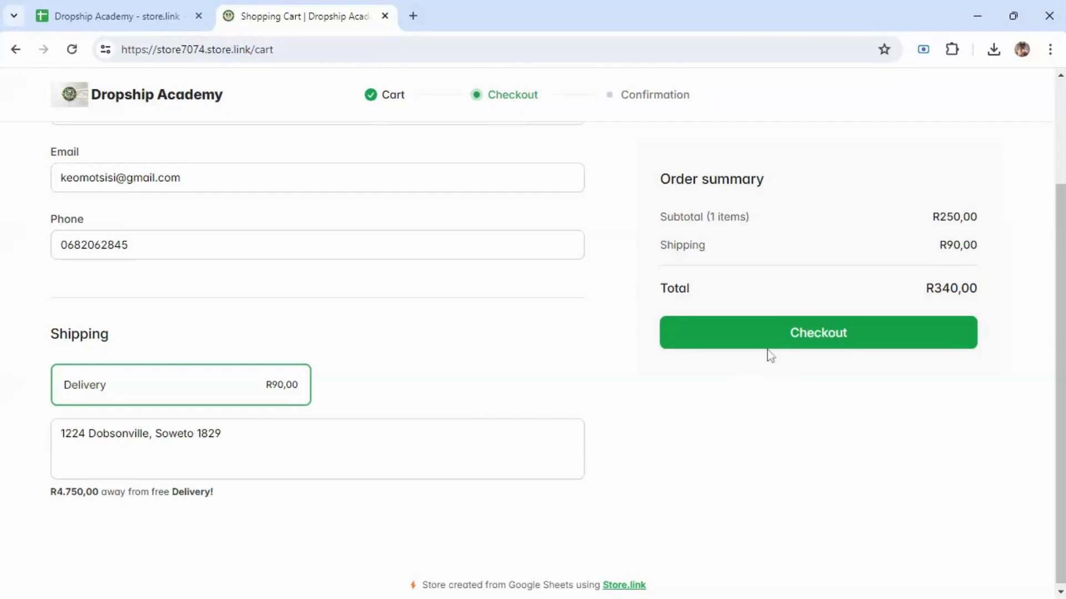
# Step: Place the R340,00 test order, review the order summary and continue shopping to the Kitchenware listing
pyautogui.click(767, 332)
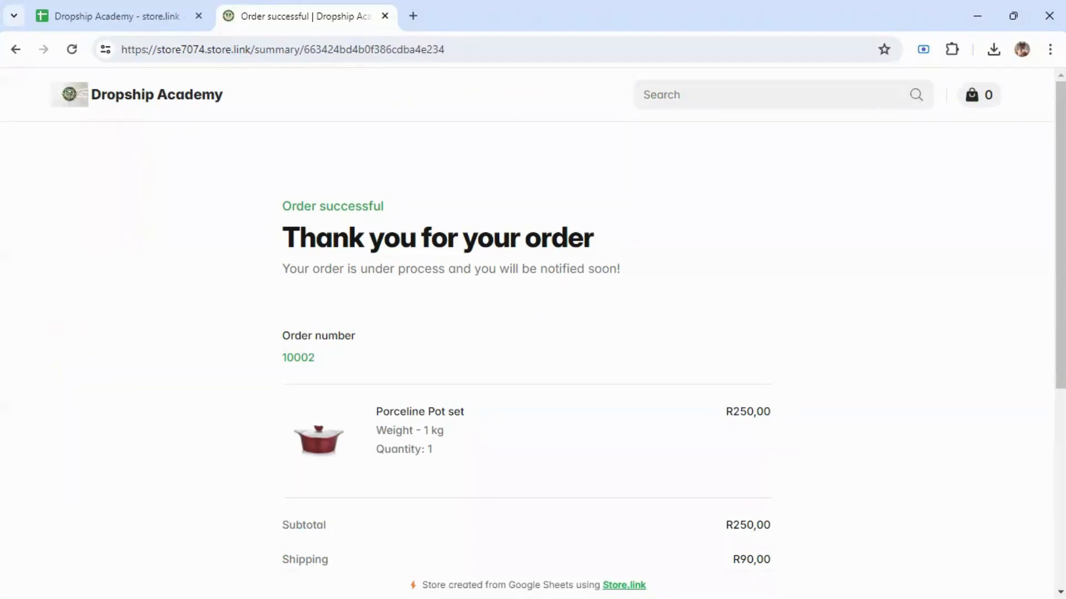
pyautogui.scroll(-1, 527, 333)
pyautogui.scroll(-3, 527, 333)
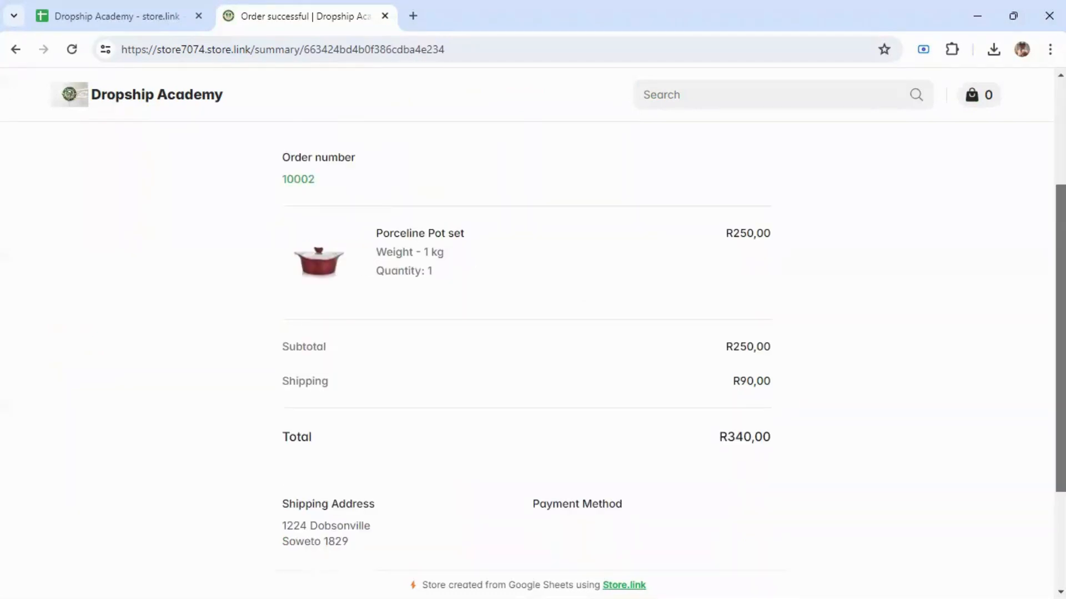
pyautogui.scroll(-1, 528, 333)
pyautogui.scroll(-3, 1063, 464)
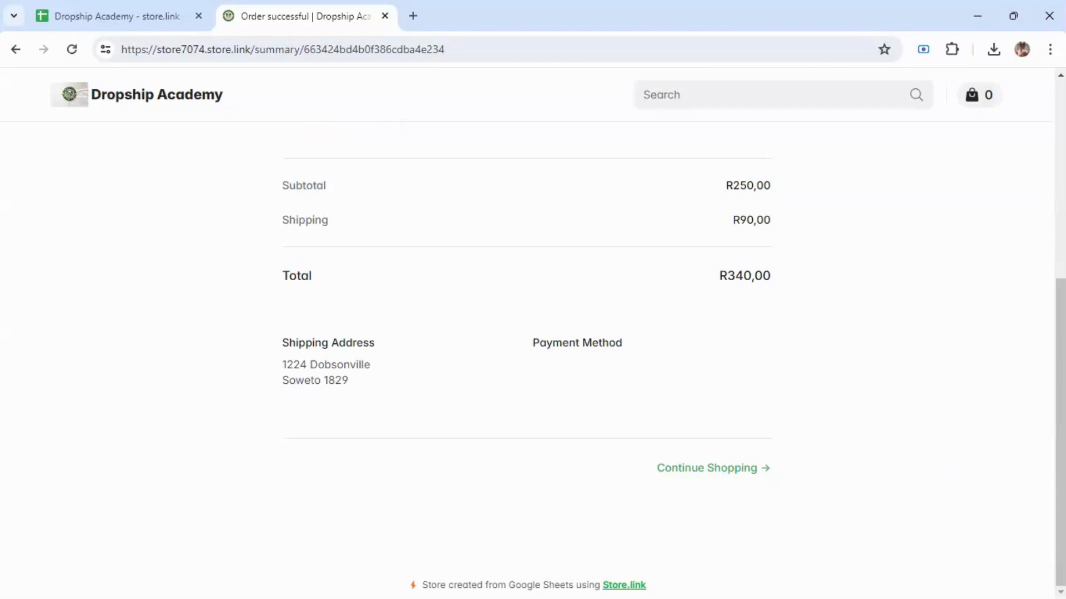
pyautogui.scroll(6, 526, 333)
pyautogui.scroll(-6, 1034, 505)
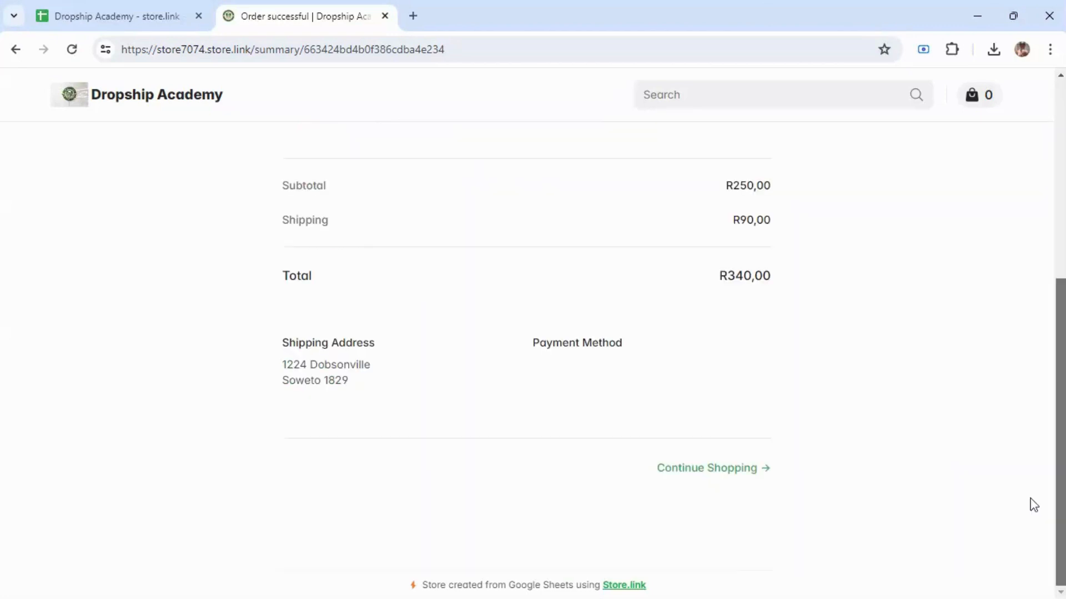
pyautogui.click(701, 471)
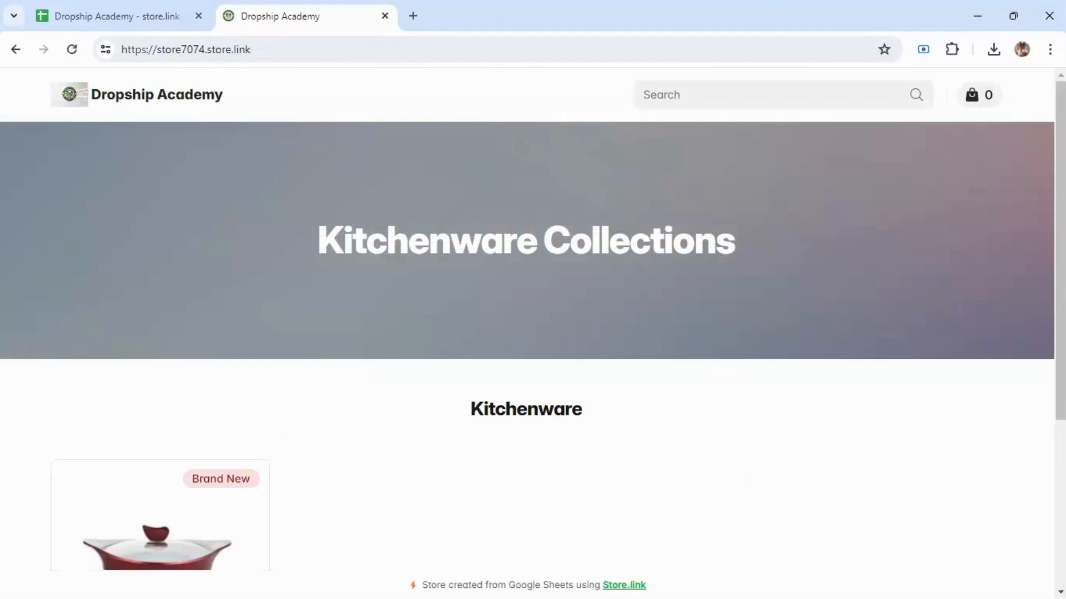
pyautogui.scroll(-5, 269, 320)
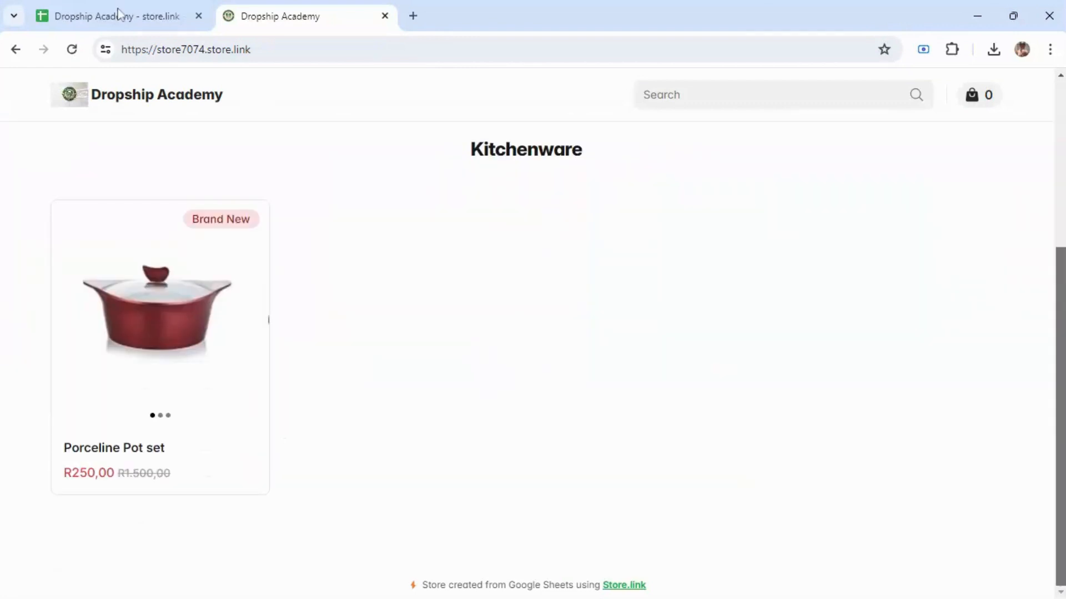
# Step: Go to the Gmail inbox and close the Dropship Academy spreadsheet tab
pyautogui.click(161, 49)
pyautogui.write('k')
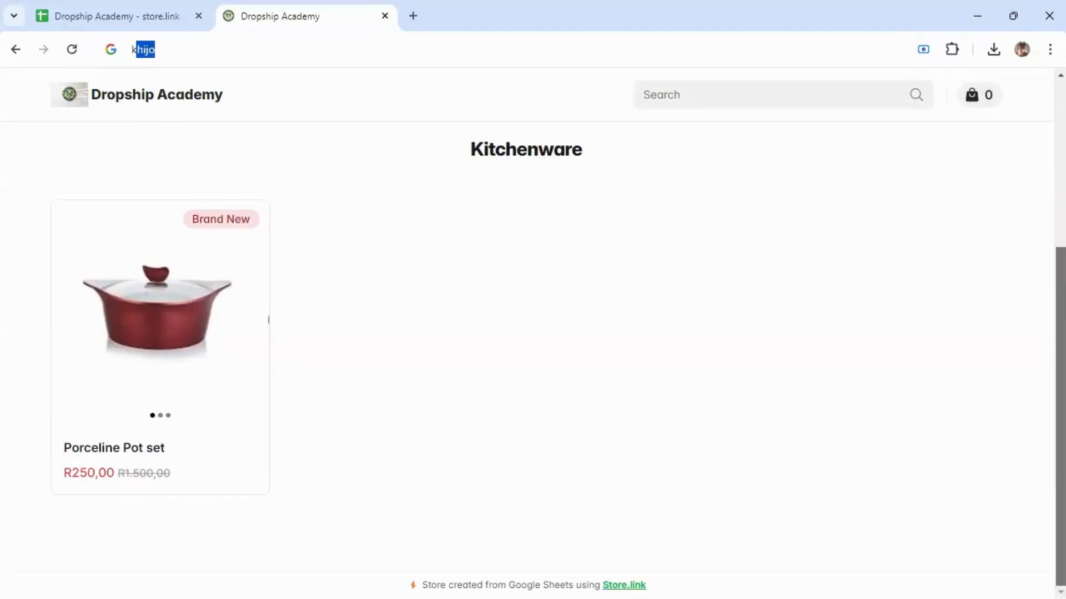
pyautogui.write('eo')
pyautogui.press('Return')
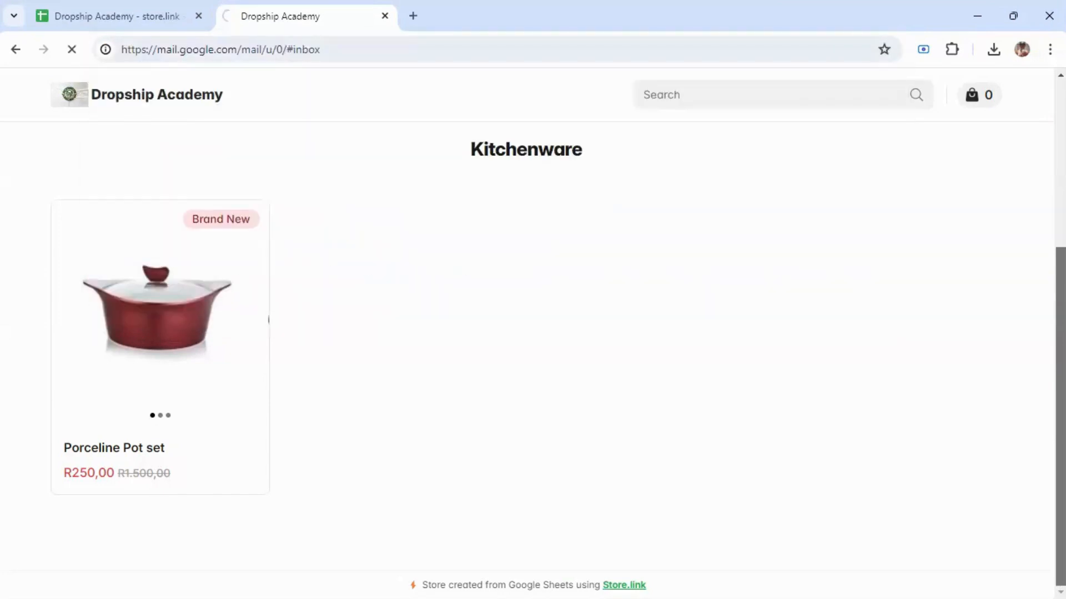
pyautogui.click(198, 16)
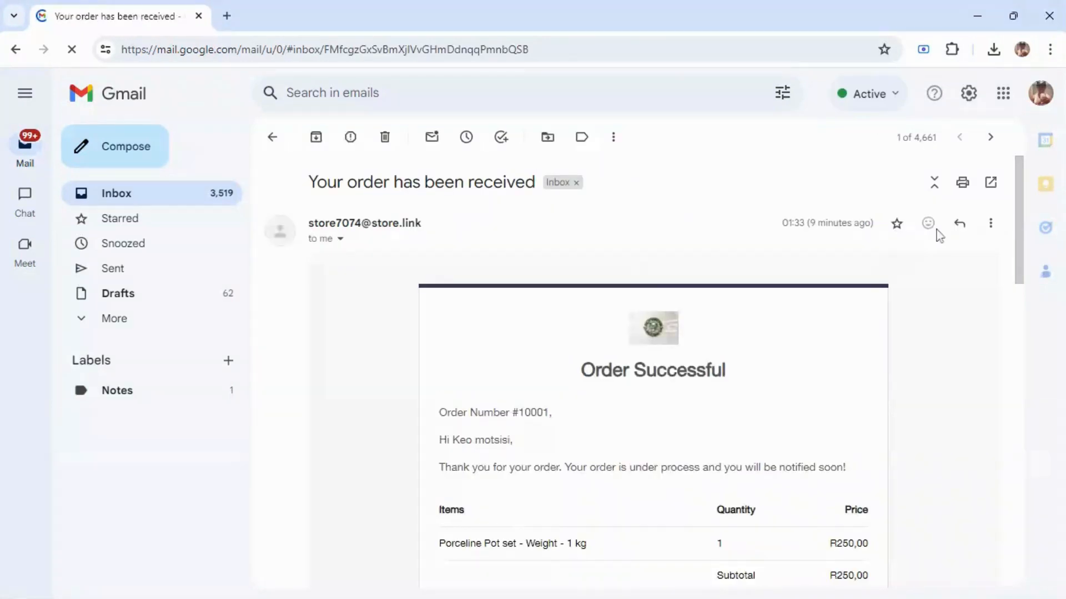
# Step: Read the 'Your order has been received' email: one Porceline Pot set, R260,00 total
pyautogui.moveTo(1020, 182); pyautogui.dragTo(1024, 293)
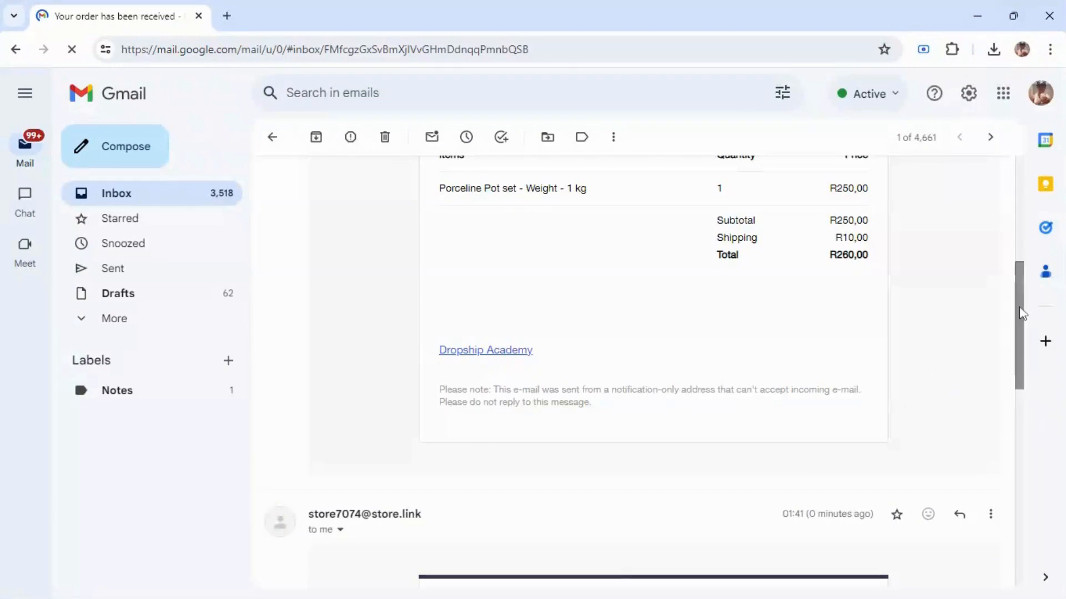
pyautogui.scroll(-1, 1023, 314)
pyautogui.scroll(-3, 1024, 340)
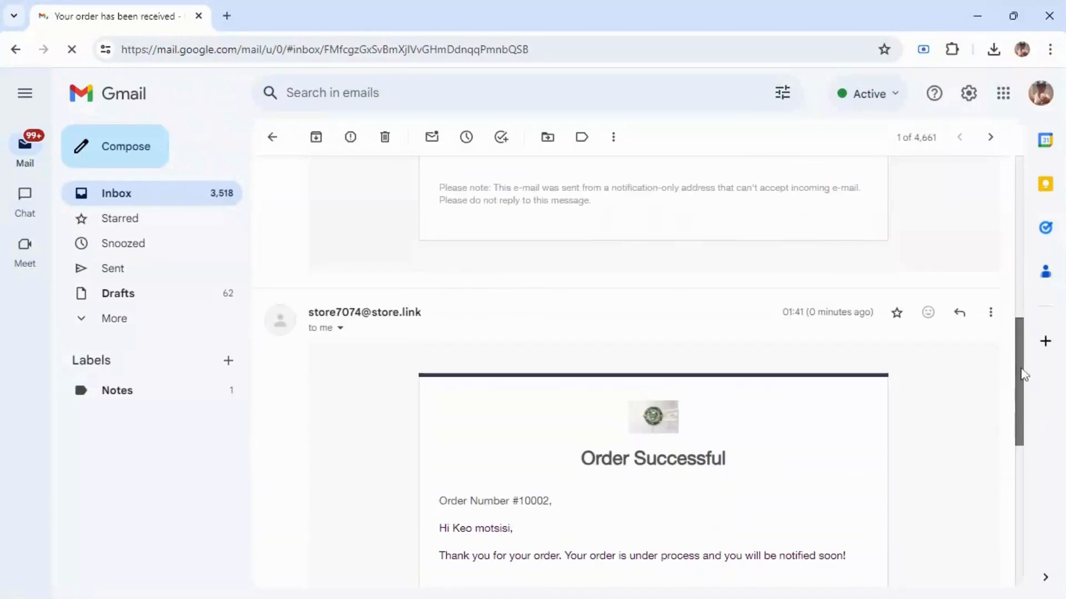
pyautogui.scroll(3, 1024, 375)
pyautogui.scroll(3, 1028, 323)
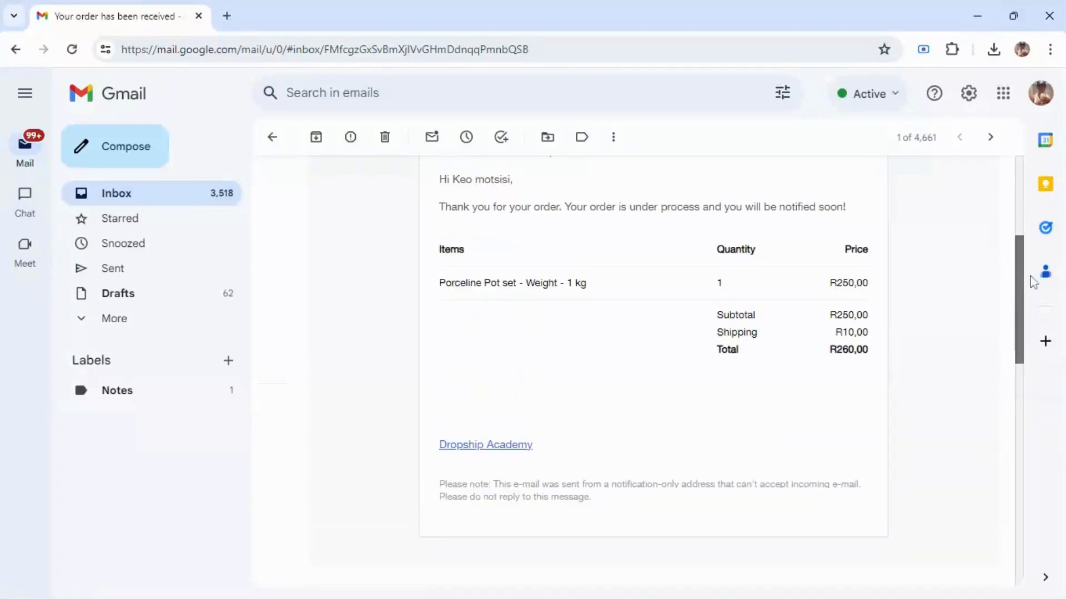
pyautogui.scroll(2, 1027, 261)
pyautogui.scroll(1, 1024, 252)
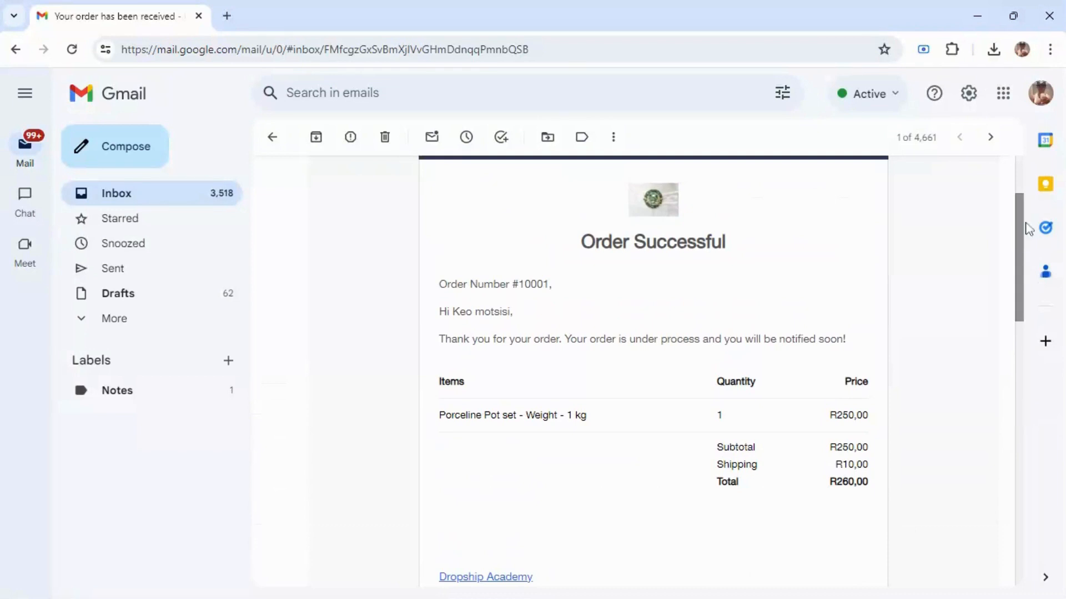
pyautogui.scroll(3, 1015, 170)
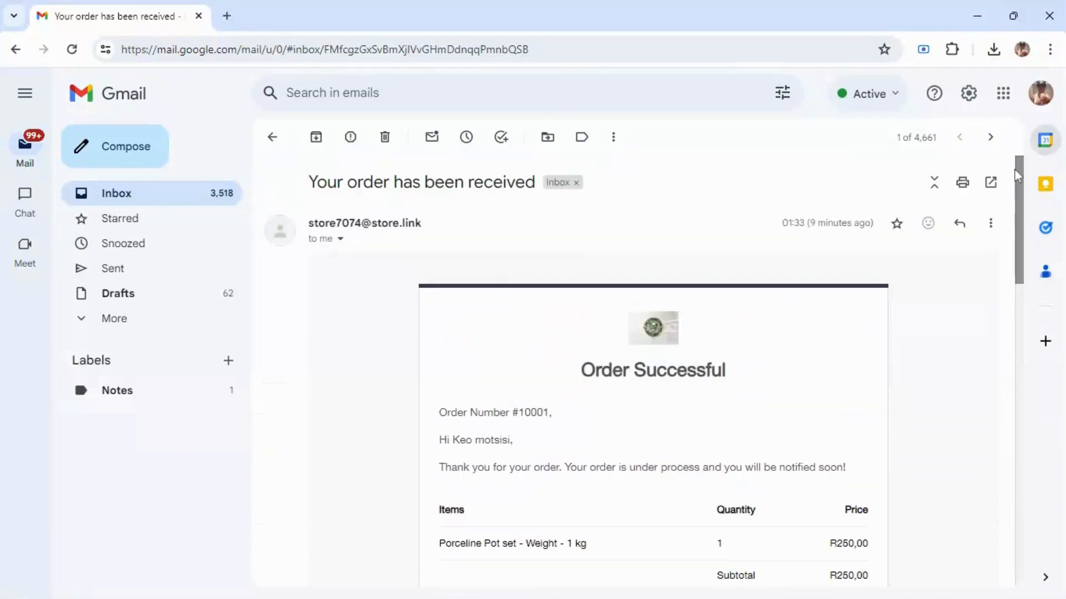
pyautogui.scroll(-3, 1022, 200)
pyautogui.scroll(-1, 1022, 239)
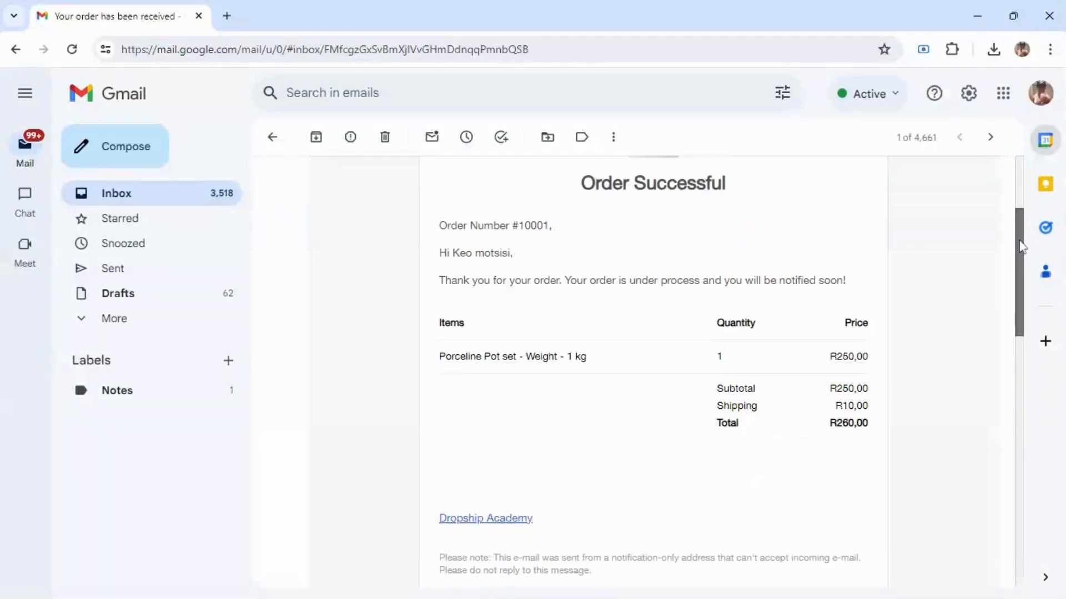
pyautogui.scroll(-1, 1021, 247)
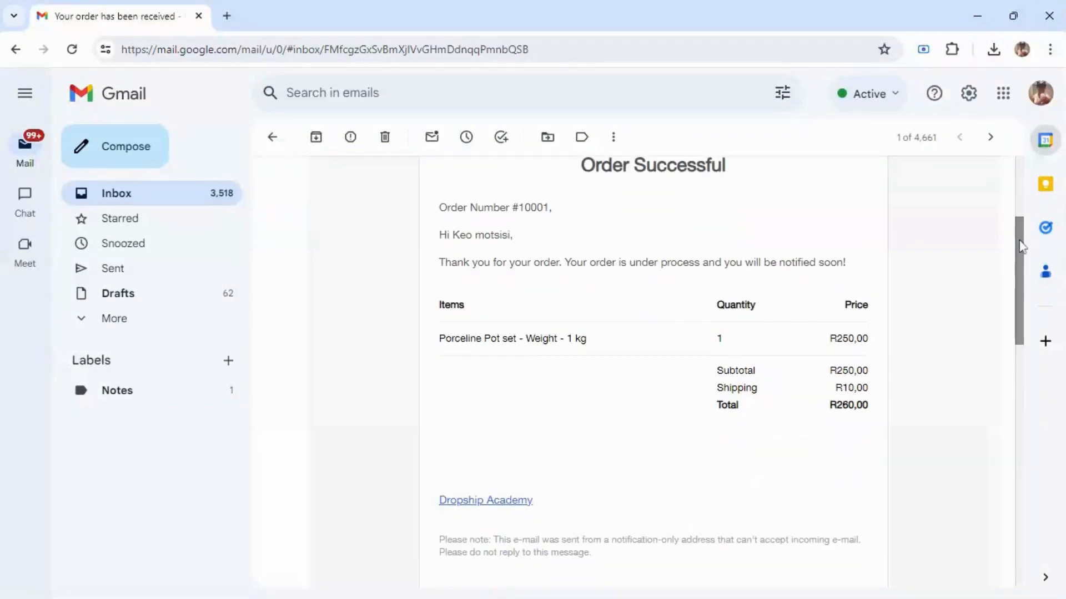